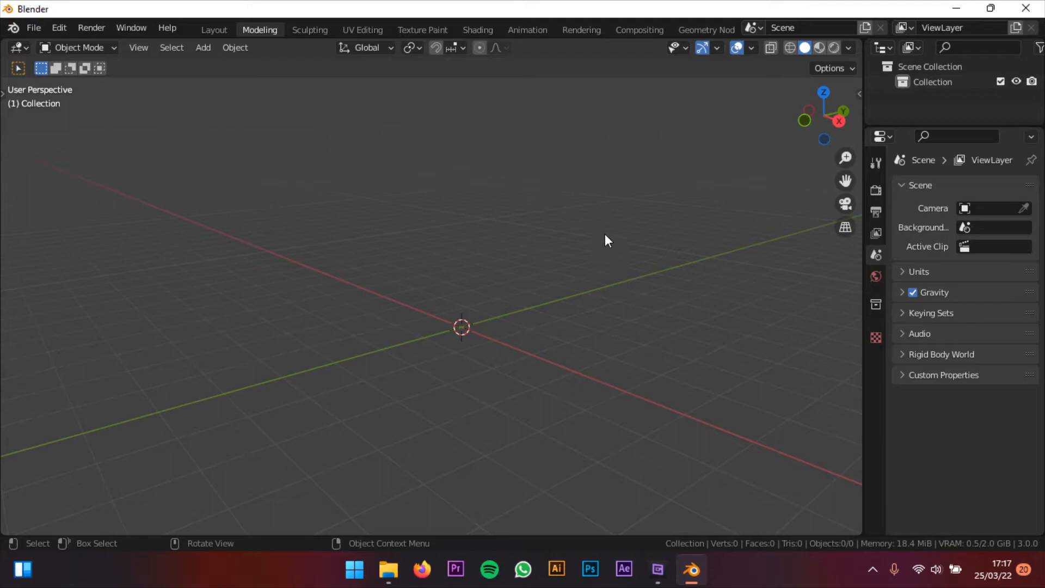
- Switch to File Explorer, go up to the Tugas 4 burung folder and open render 2.png
{"action": "left_click", "coordinate": [956, 8]}
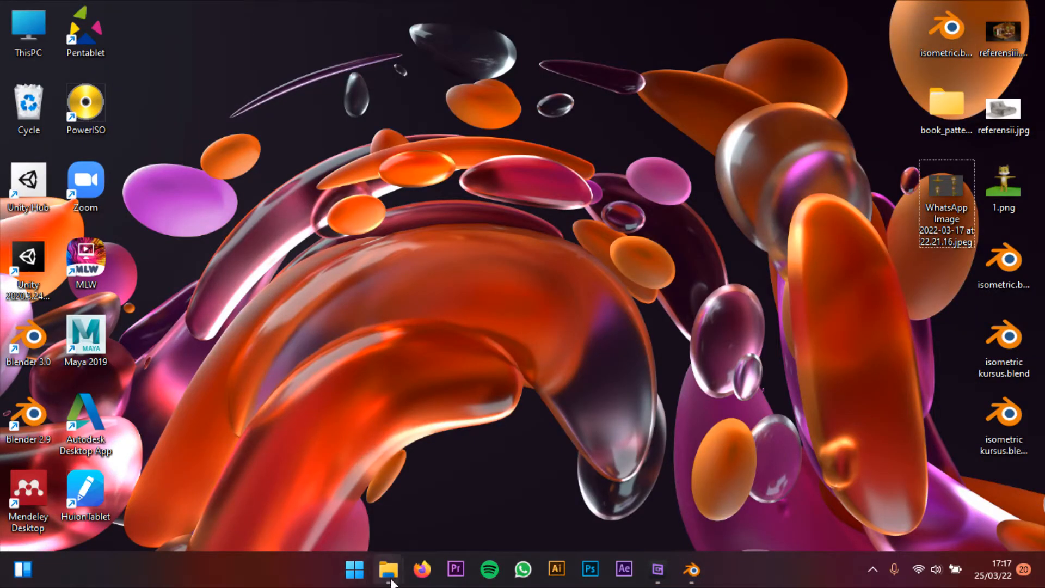
{"action": "mouse_move", "coordinate": [395, 582]}
{"action": "left_click", "coordinate": [318, 485]}
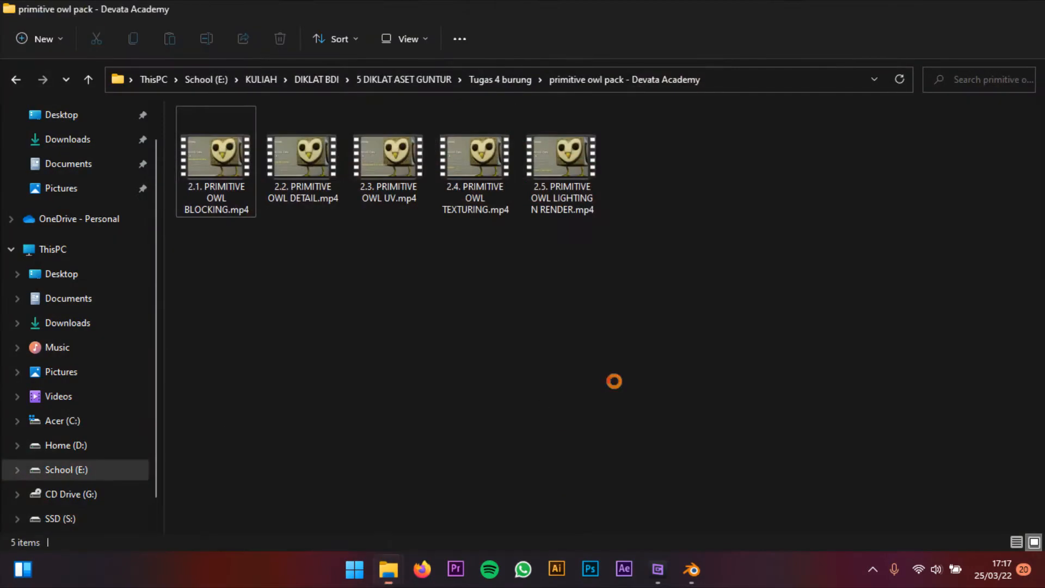
{"action": "key", "text": "alt+Up"}
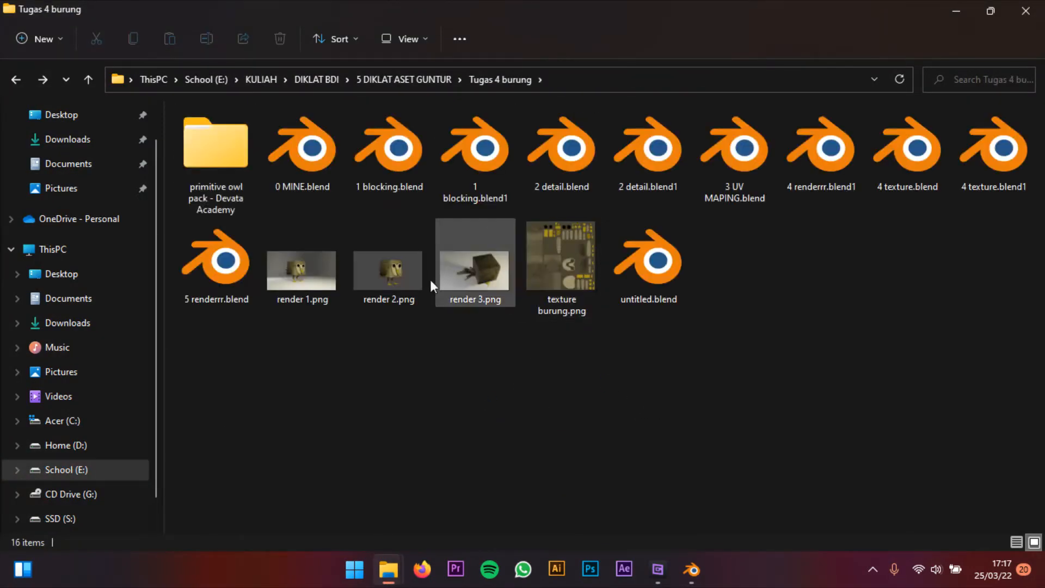
{"action": "left_click", "coordinate": [377, 285]}
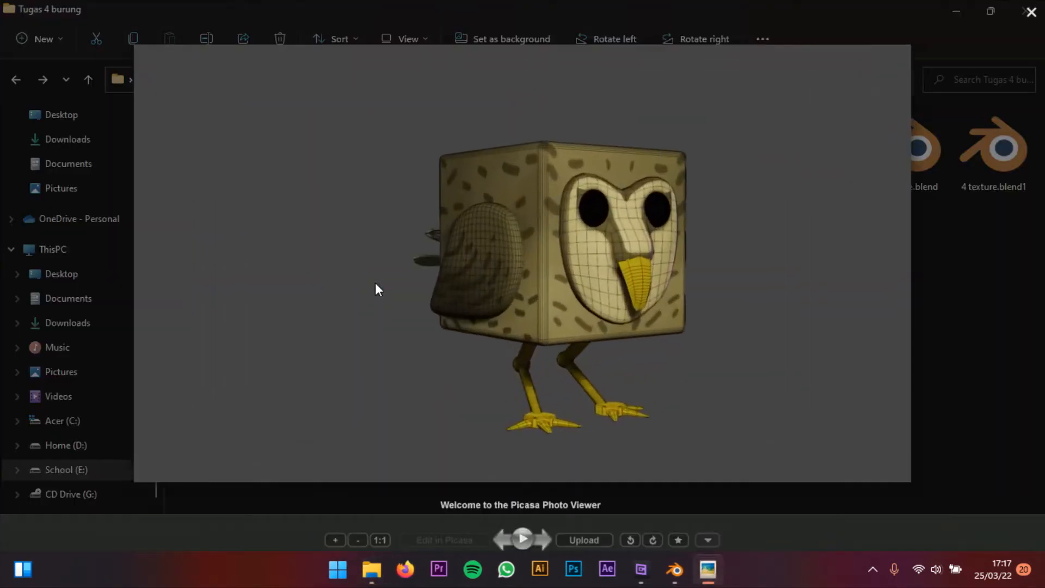
- Look through the owl renders render 3.png, render 2.png and render 1.png in the photo viewer
{"action": "key", "text": "Right"}
{"action": "scroll", "coordinate": [618, 268], "scroll_direction": "down", "scroll_amount": 3}
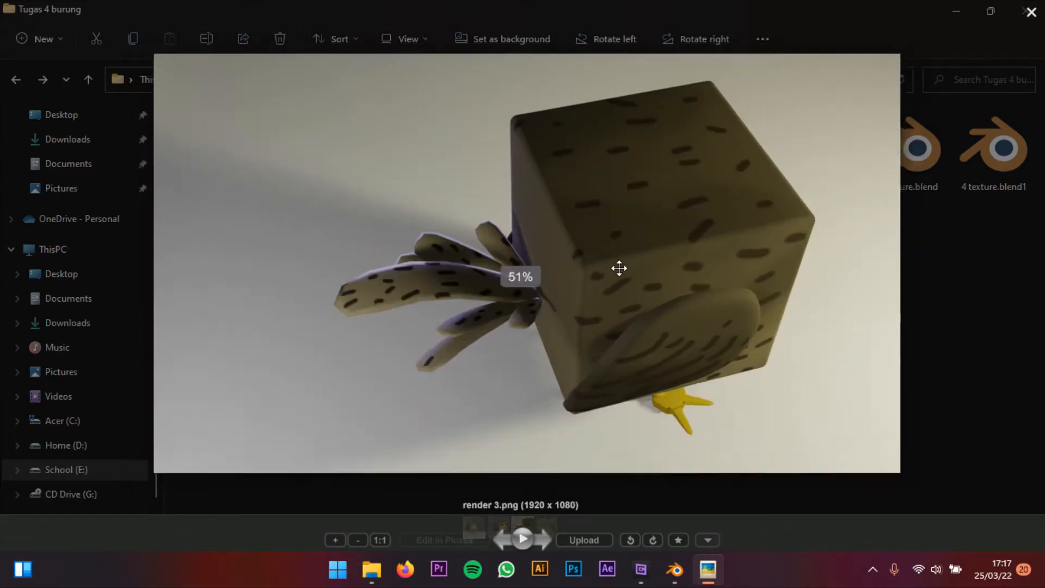
{"action": "left_click_drag", "start_coordinate": [620, 268], "coordinate": [553, 248]}
{"action": "scroll", "coordinate": [554, 250], "scroll_direction": "up", "scroll_amount": 2}
{"action": "key", "text": "Left"}
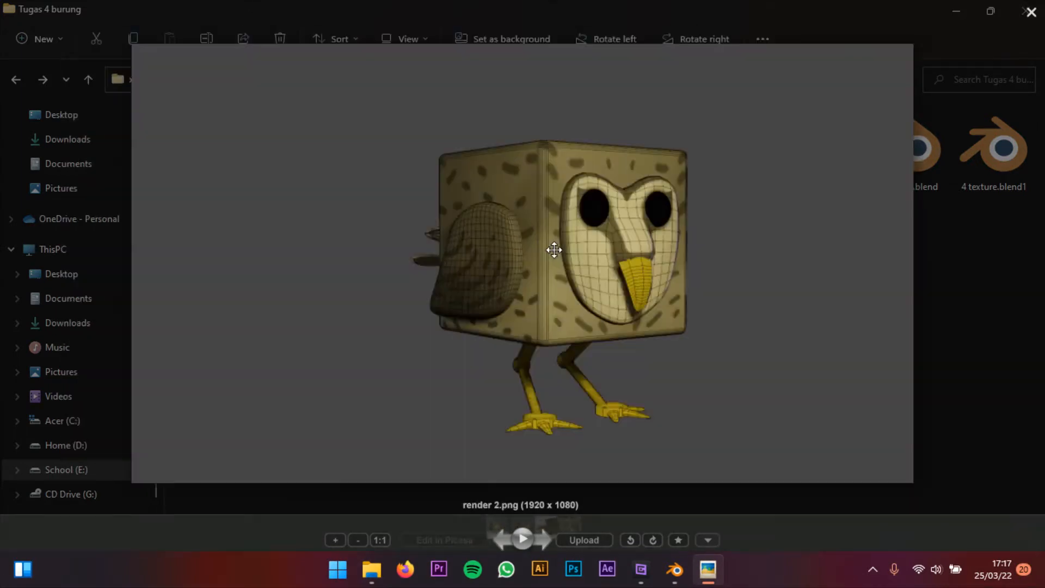
{"action": "key", "text": "Left"}
{"action": "scroll", "coordinate": [544, 250], "scroll_direction": "up", "scroll_amount": 4}
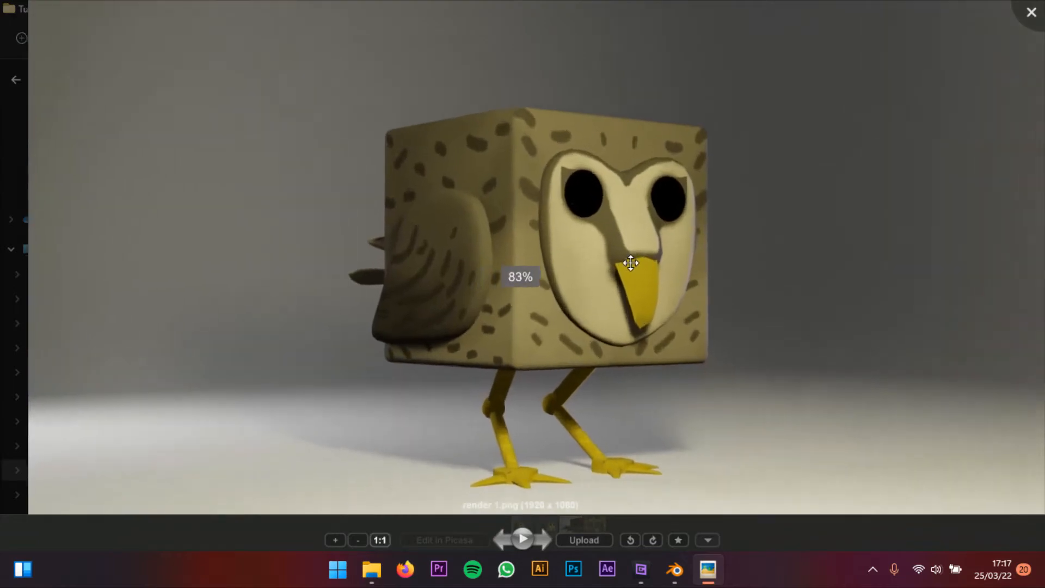
{"action": "scroll", "coordinate": [631, 263], "scroll_direction": "up", "scroll_amount": 1}
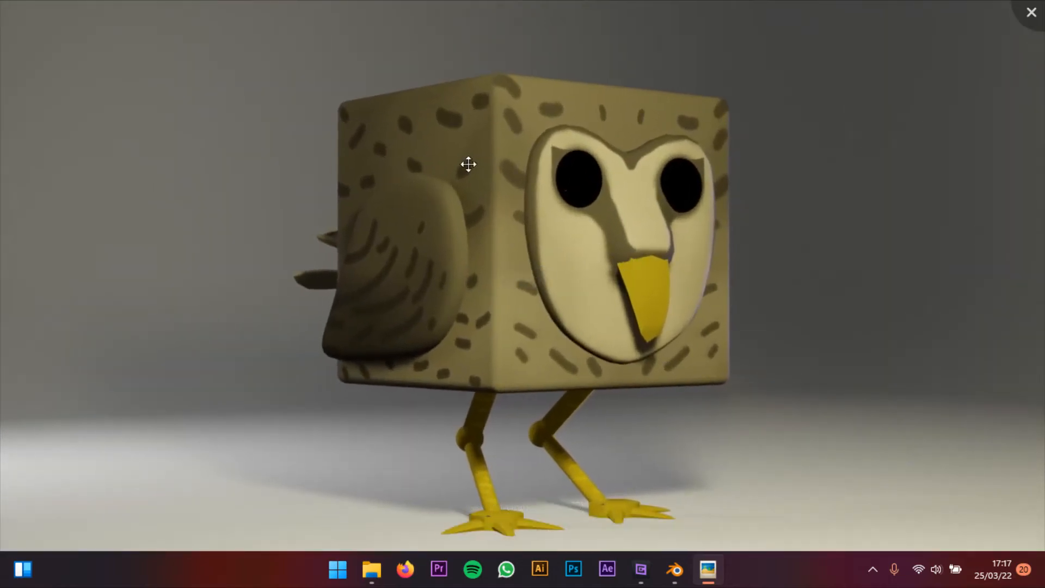
- Examine the owl's cube body, wing, face, beak and legs in render 1.png, then close the image
{"action": "left_click_drag", "start_coordinate": [514, 368], "coordinate": [516, 271]}
{"action": "left_click_drag", "start_coordinate": [573, 245], "coordinate": [574, 332]}
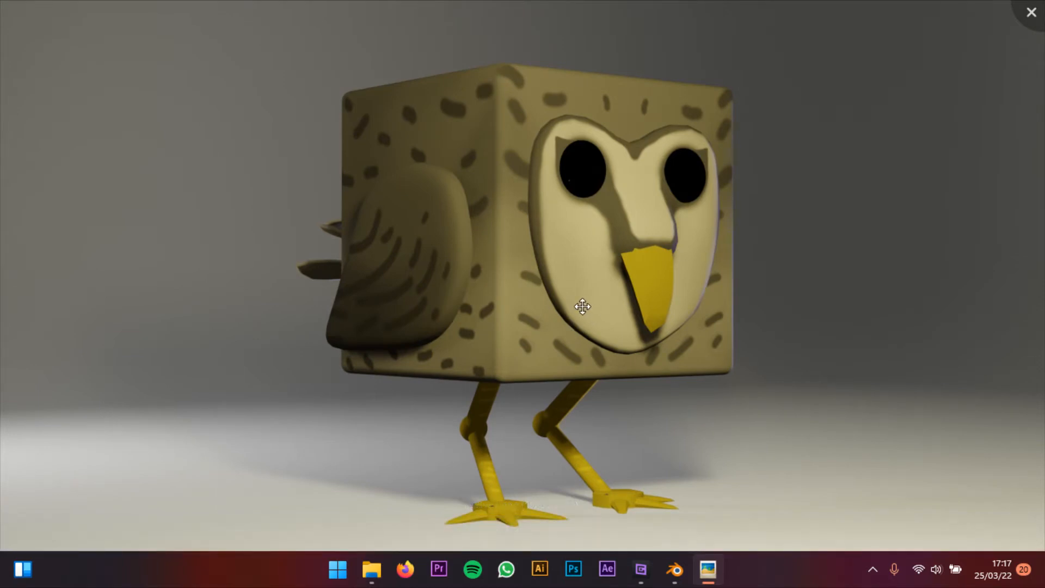
{"action": "scroll", "coordinate": [522, 263], "scroll_direction": "up", "scroll_amount": 2}
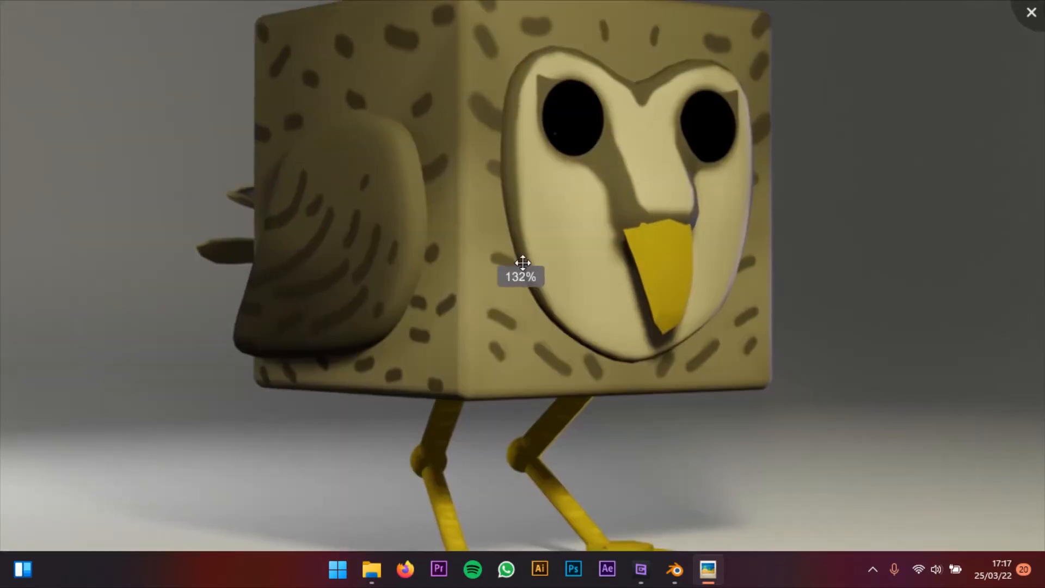
{"action": "left_click_drag", "start_coordinate": [513, 248], "coordinate": [498, 276]}
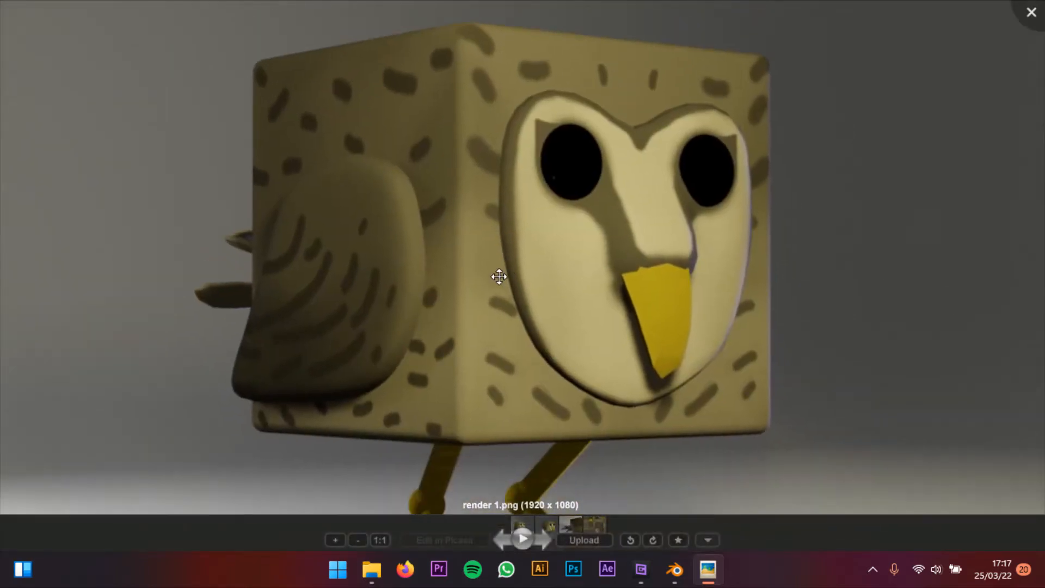
{"action": "mouse_move", "coordinate": [584, 295]}
{"action": "left_mouse_down"}
{"action": "mouse_move", "coordinate": [579, 271]}
{"action": "mouse_move", "coordinate": [557, 278]}
{"action": "mouse_move", "coordinate": [506, 338]}
{"action": "mouse_move", "coordinate": [490, 231]}
{"action": "left_mouse_up"}
{"action": "left_click_drag", "start_coordinate": [506, 355], "coordinate": [495, 251]}
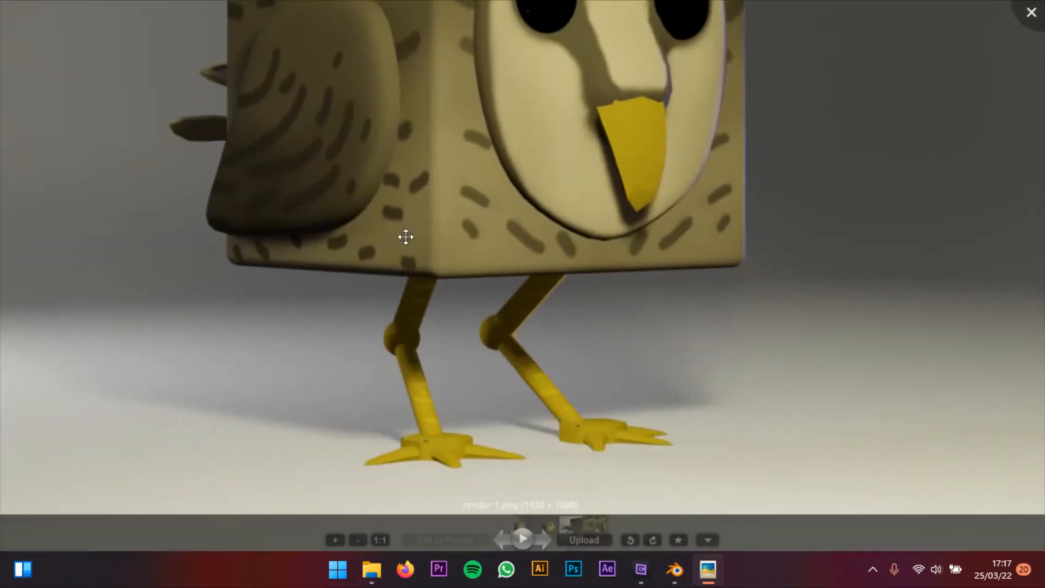
{"action": "left_click_drag", "start_coordinate": [509, 197], "coordinate": [527, 389]}
{"action": "left_click_drag", "start_coordinate": [499, 289], "coordinate": [530, 300]}
{"action": "scroll", "coordinate": [473, 266], "scroll_direction": "up", "scroll_amount": 1}
{"action": "left_click_drag", "start_coordinate": [578, 133], "coordinate": [536, 151]}
{"action": "scroll", "coordinate": [536, 261], "scroll_direction": "down", "scroll_amount": 2}
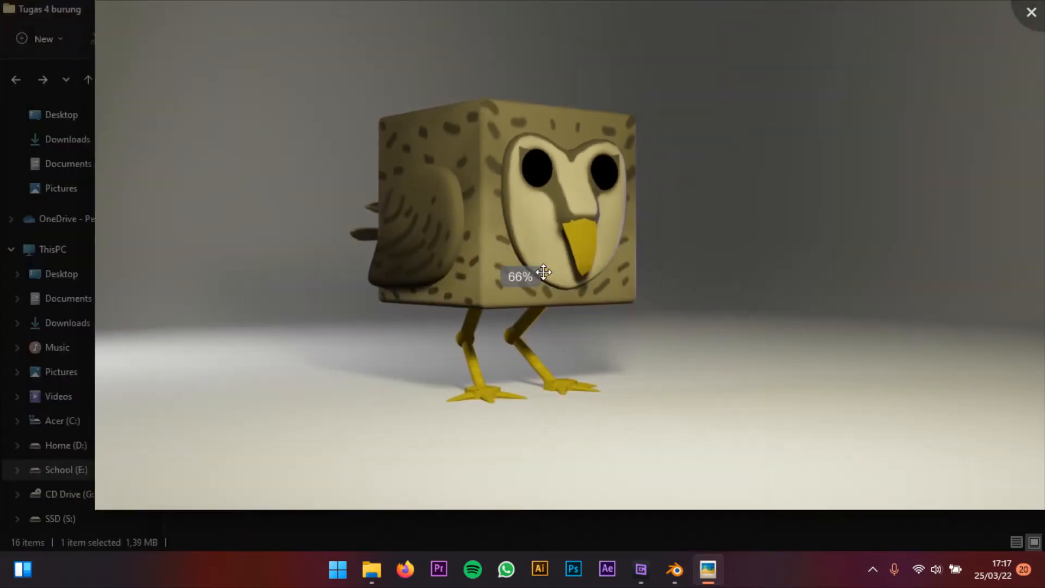
{"action": "left_click_drag", "start_coordinate": [589, 165], "coordinate": [557, 201]}
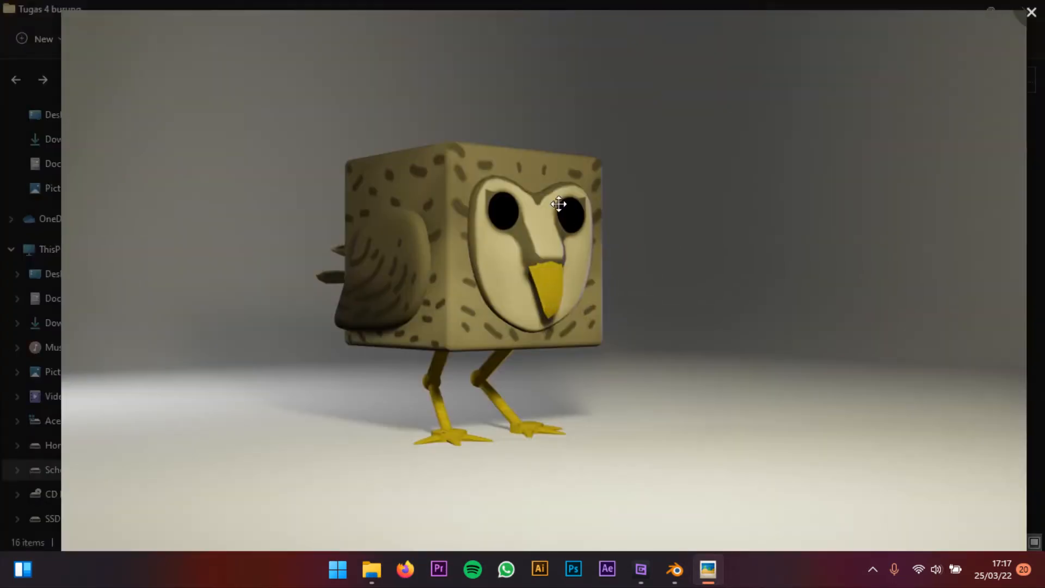
{"action": "scroll", "coordinate": [415, 259], "scroll_direction": "up", "scroll_amount": 3}
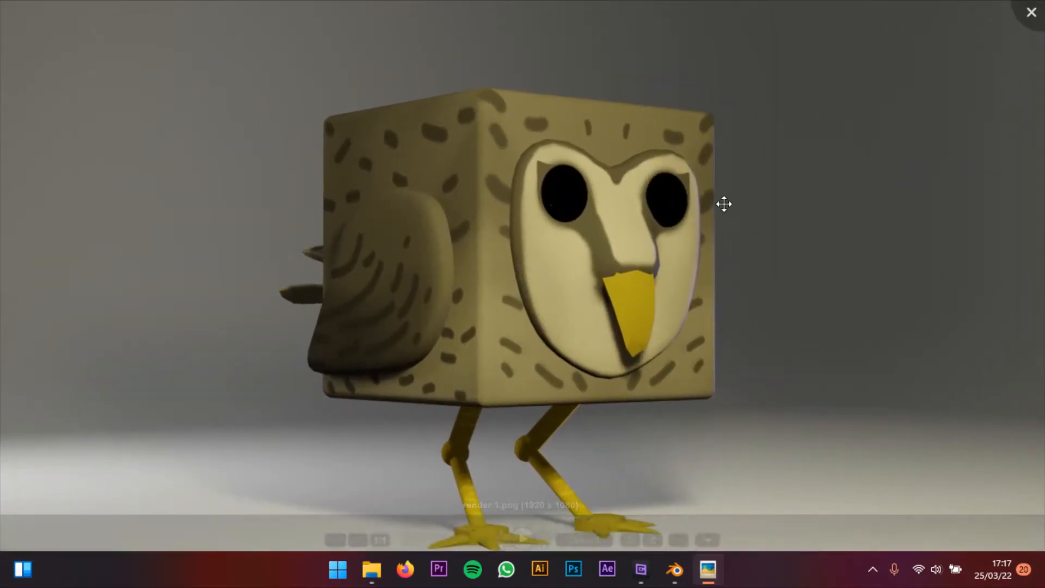
{"action": "key", "text": "Escape"}
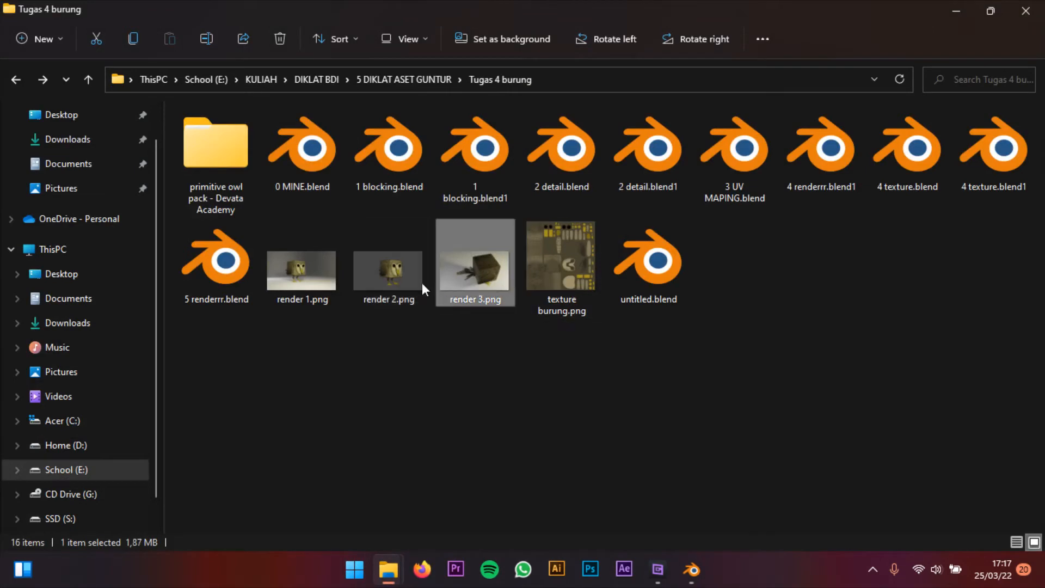
- Close the desktop copy of render 2.png and switch back to Blender
{"action": "left_click", "coordinate": [957, 11]}
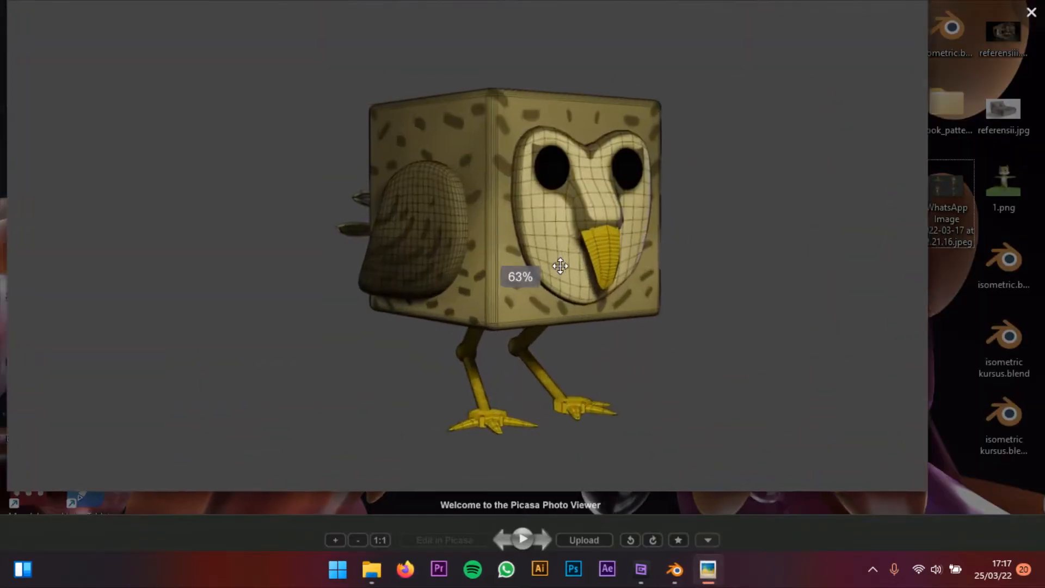
{"action": "key", "text": "Escape"}
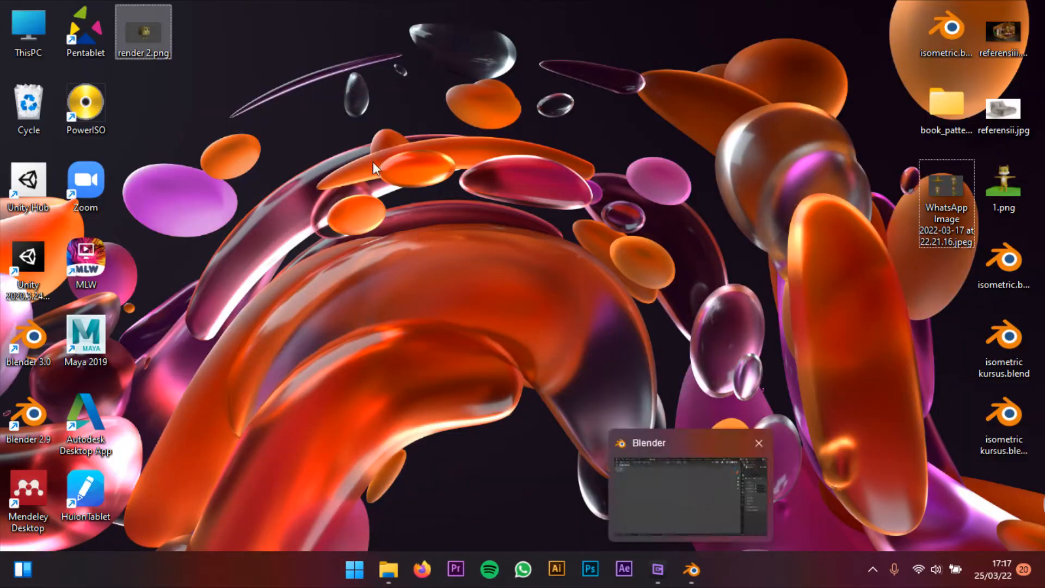
{"action": "left_click", "coordinate": [699, 568]}
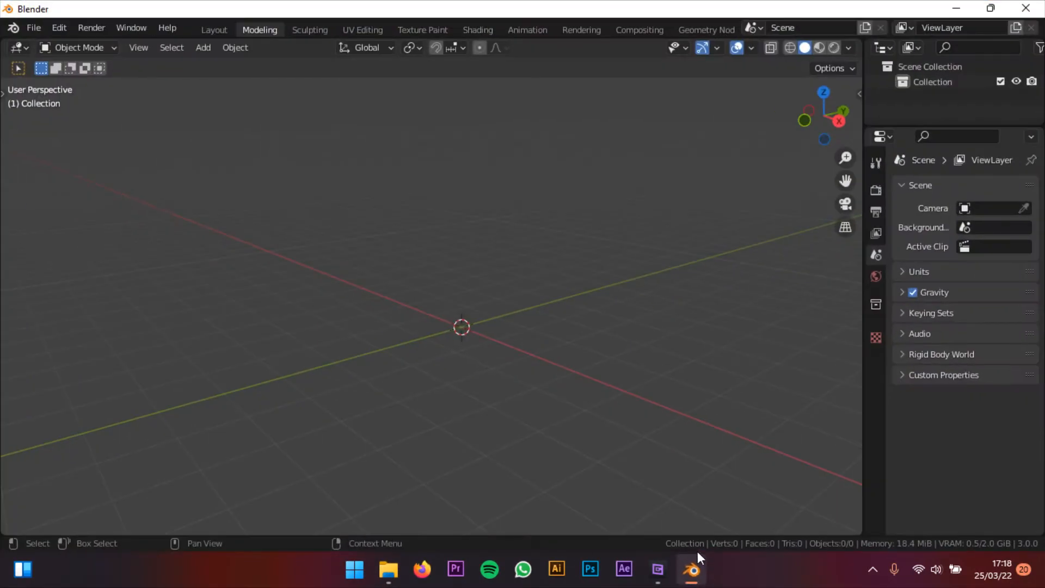
- Enable the Screencast Keys display in the 3D viewport
{"action": "scroll", "coordinate": [523, 329], "scroll_direction": "up", "scroll_amount": 1}
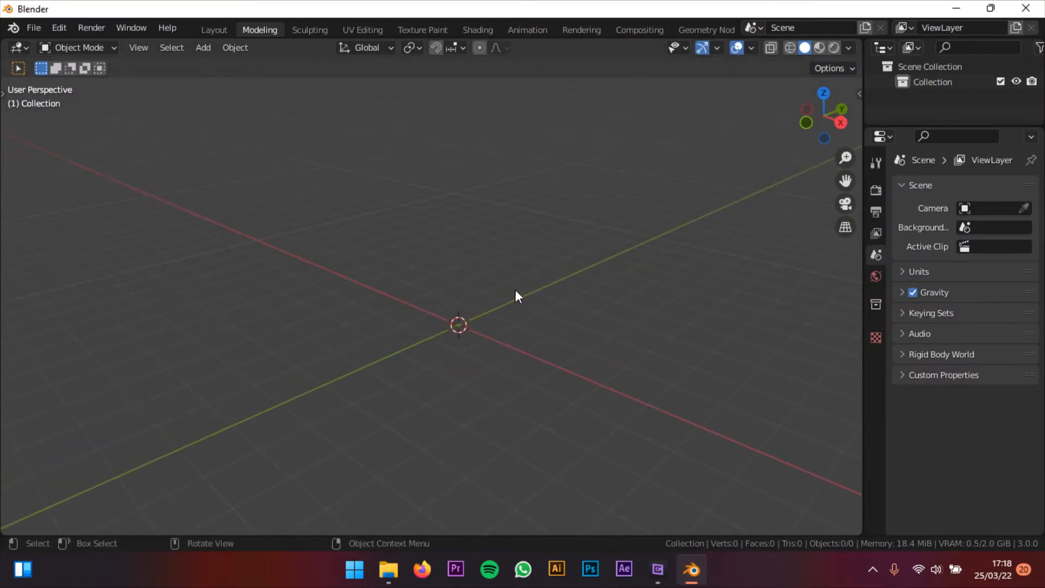
{"action": "key", "text": "shift+a"}
{"action": "left_click", "coordinate": [860, 92]}
{"action": "left_click", "coordinate": [854, 234]}
{"action": "left_click", "coordinate": [738, 89]}
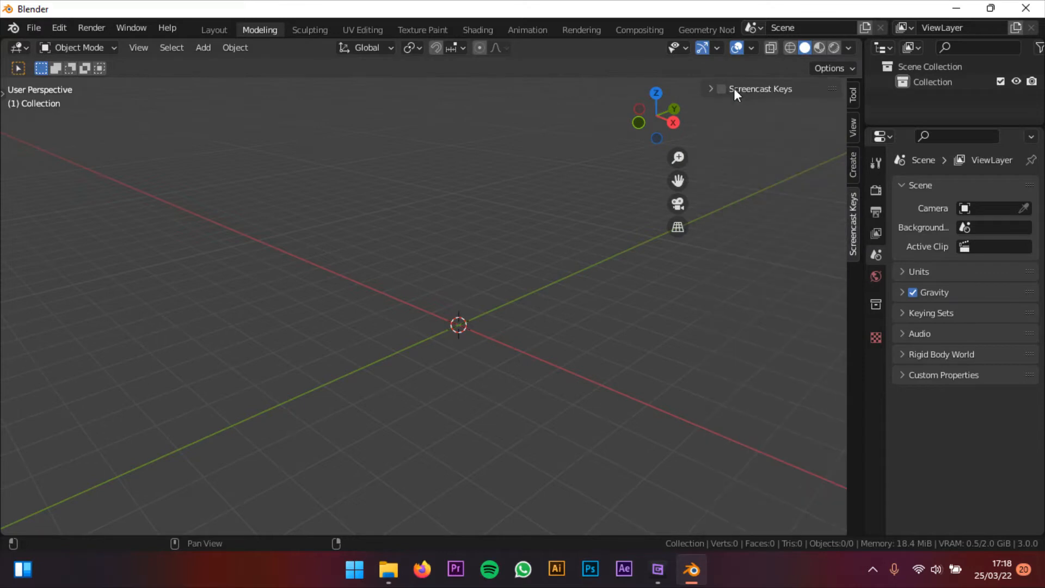
{"action": "left_click", "coordinate": [721, 88]}
{"action": "key", "text": "n"}
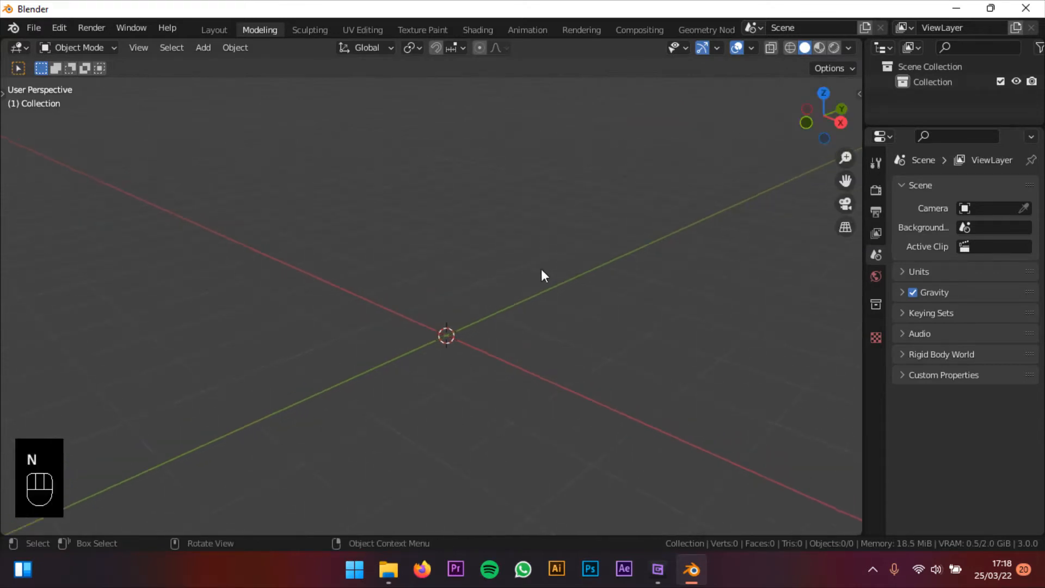
- Add a cube mesh and raise it along the Z axis above the ground grid
{"action": "key", "text": "shift+a"}
{"action": "mouse_move", "coordinate": [453, 238]}
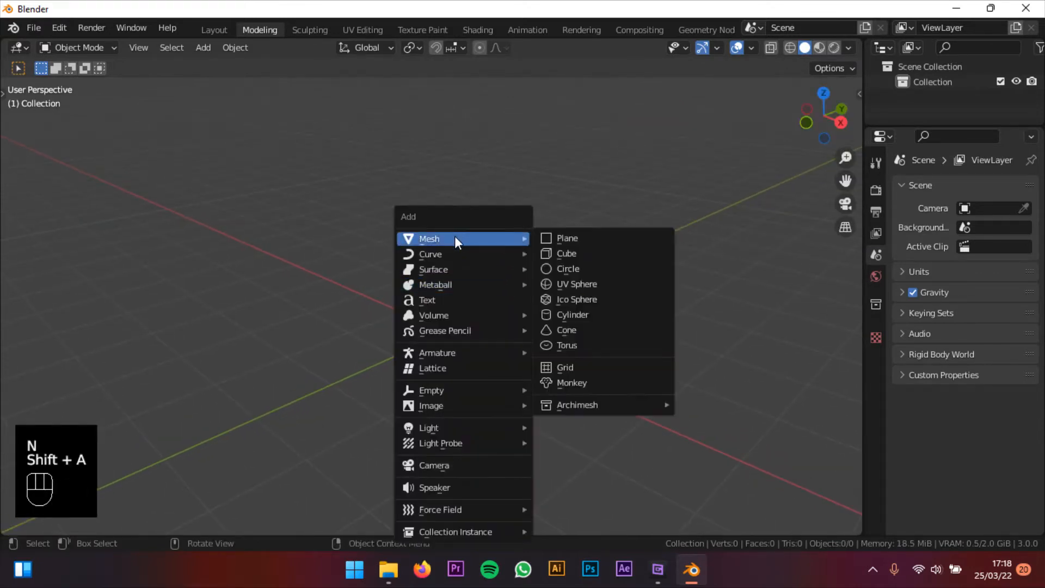
{"action": "left_click", "coordinate": [584, 258]}
{"action": "middle_click_drag", "start_coordinate": [587, 288], "coordinate": [563, 299], "text": "shift"}
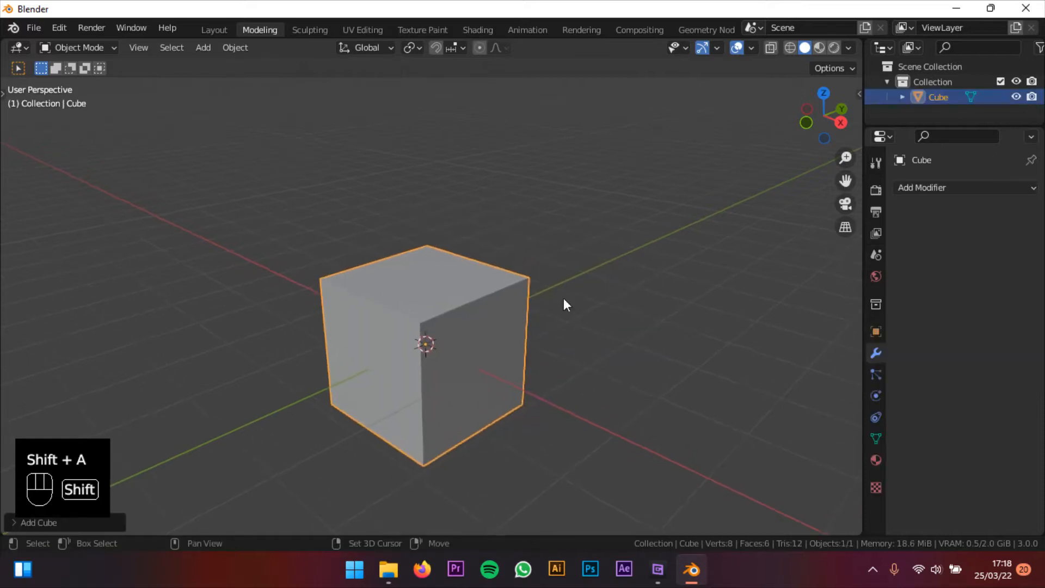
{"action": "scroll", "coordinate": [564, 301], "scroll_direction": "down", "scroll_amount": 2}
{"action": "key", "text": "g"}
{"action": "key", "text": "z"}
{"action": "left_click", "coordinate": [570, 164]}
- Scale the cube up uniformly to about 1.65 times and adjust its height along Z so it sits above the grid
{"action": "key", "text": "s"}
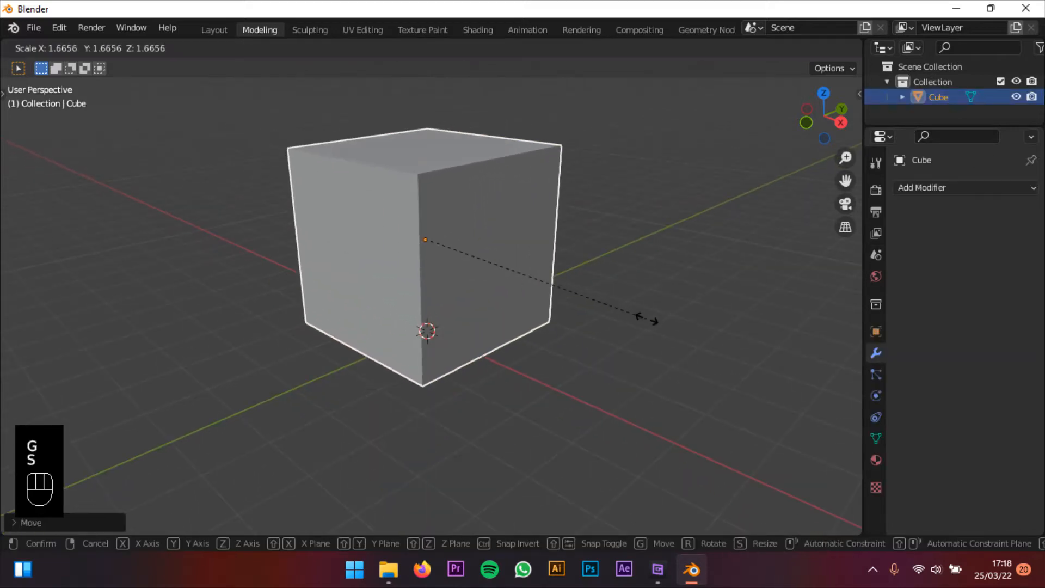
{"action": "left_click", "coordinate": [628, 351]}
{"action": "key", "text": "g"}
{"action": "key", "text": "z"}
{"action": "left_click", "coordinate": [522, 325]}
{"action": "middle_click_drag", "start_coordinate": [516, 325], "coordinate": [436, 318]}
{"action": "scroll", "coordinate": [565, 333], "scroll_direction": "up", "scroll_amount": 2}
{"action": "key", "text": "g"}
{"action": "key", "text": "z"}
{"action": "left_click", "coordinate": [614, 233]}
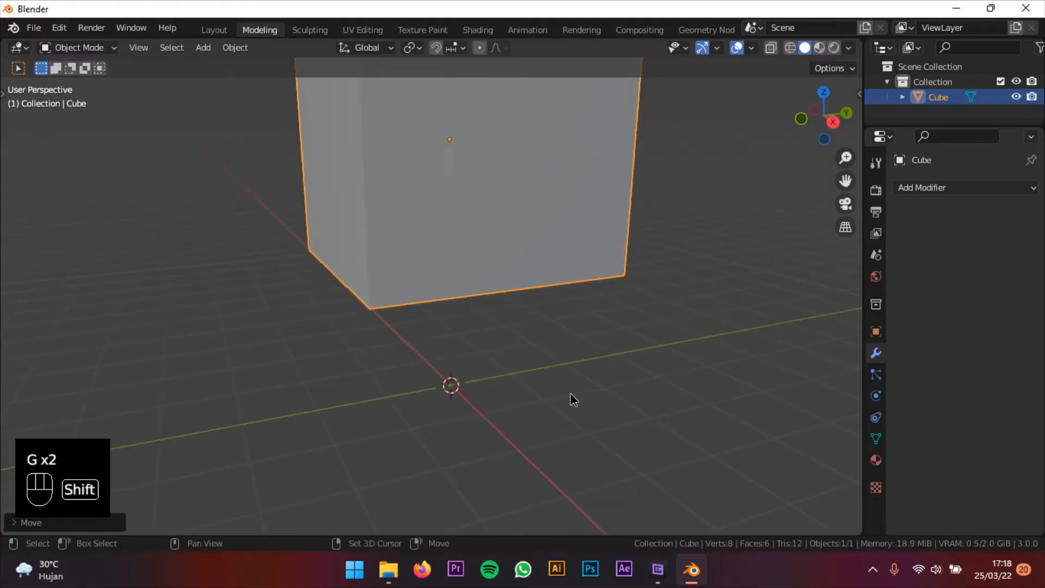
- Inspect the raised cube and its clearance above the grid from several angles
{"action": "middle_click_drag", "start_coordinate": [571, 398], "coordinate": [542, 443], "text": "shift"}
{"action": "middle_click_drag", "start_coordinate": [544, 381], "coordinate": [609, 372]}
{"action": "scroll", "coordinate": [598, 368], "scroll_direction": "down", "scroll_amount": 2}
{"action": "middle_click_drag", "start_coordinate": [556, 329], "coordinate": [516, 366], "text": "shift"}
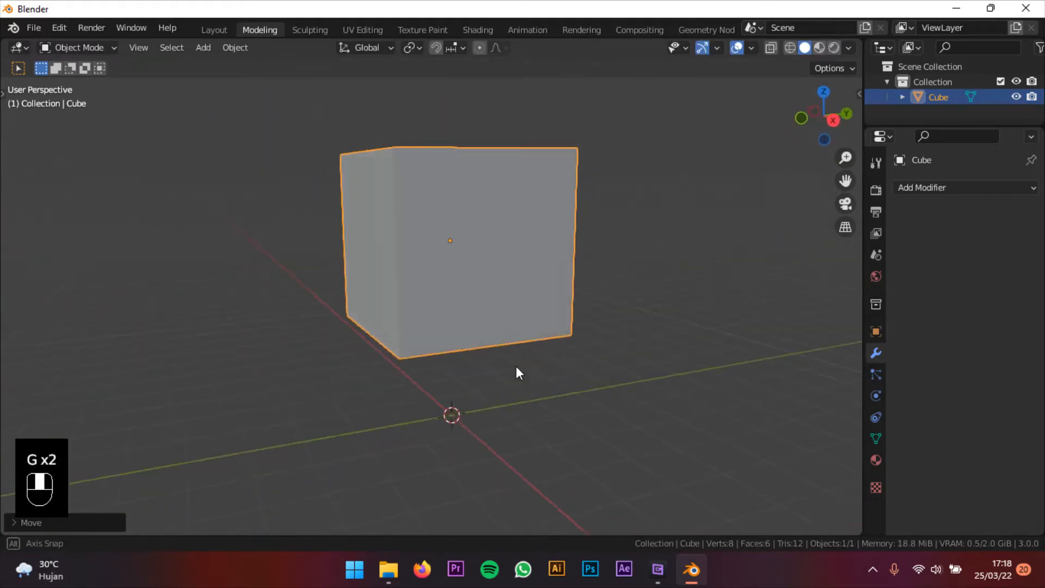
{"action": "scroll", "coordinate": [488, 324], "scroll_direction": "down", "scroll_amount": 3}
{"action": "middle_click_drag", "start_coordinate": [458, 305], "coordinate": [498, 328]}
{"action": "scroll", "coordinate": [488, 283], "scroll_direction": "up", "scroll_amount": 3}
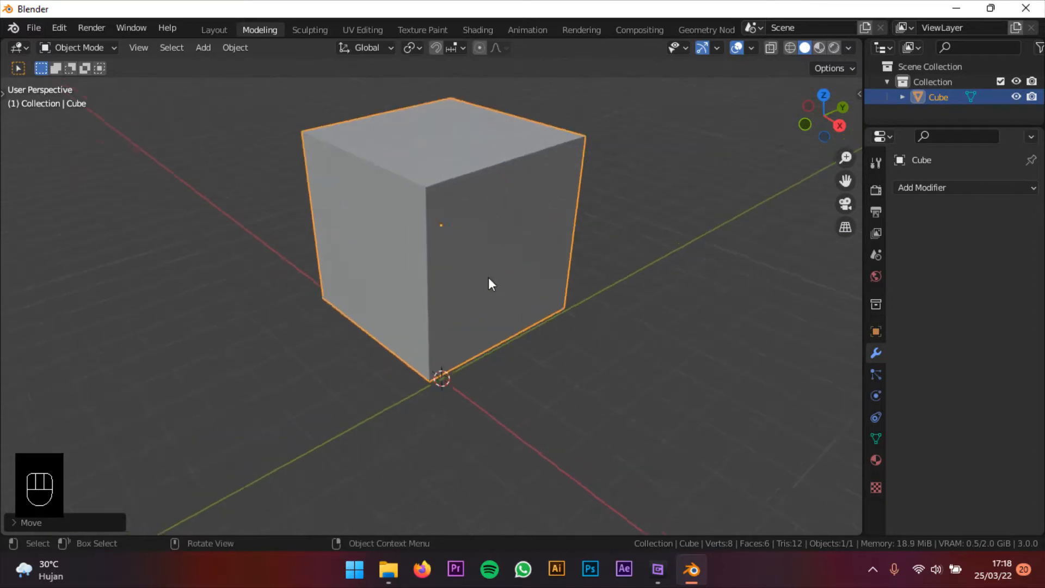
{"action": "mouse_move", "coordinate": [488, 277]}
{"action": "middle_mouse_down"}
{"action": "mouse_move", "coordinate": [522, 263]}
{"action": "mouse_move", "coordinate": [478, 263]}
{"action": "middle_mouse_up"}
{"action": "middle_click_drag", "start_coordinate": [541, 283], "coordinate": [536, 256]}
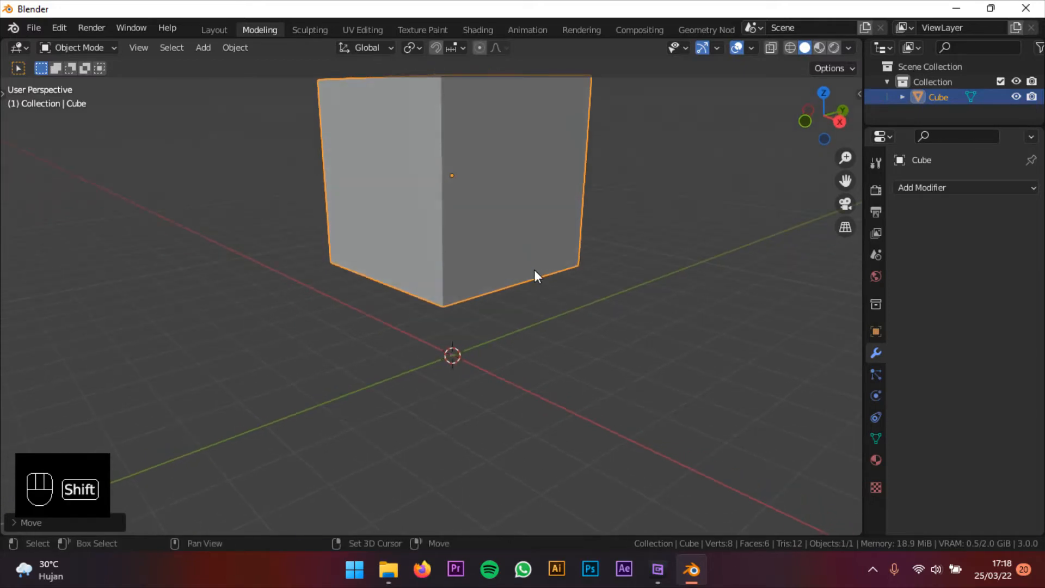
- Snap the 3D cursor to the selected cube's origin
{"action": "key", "text": "shift+s"}
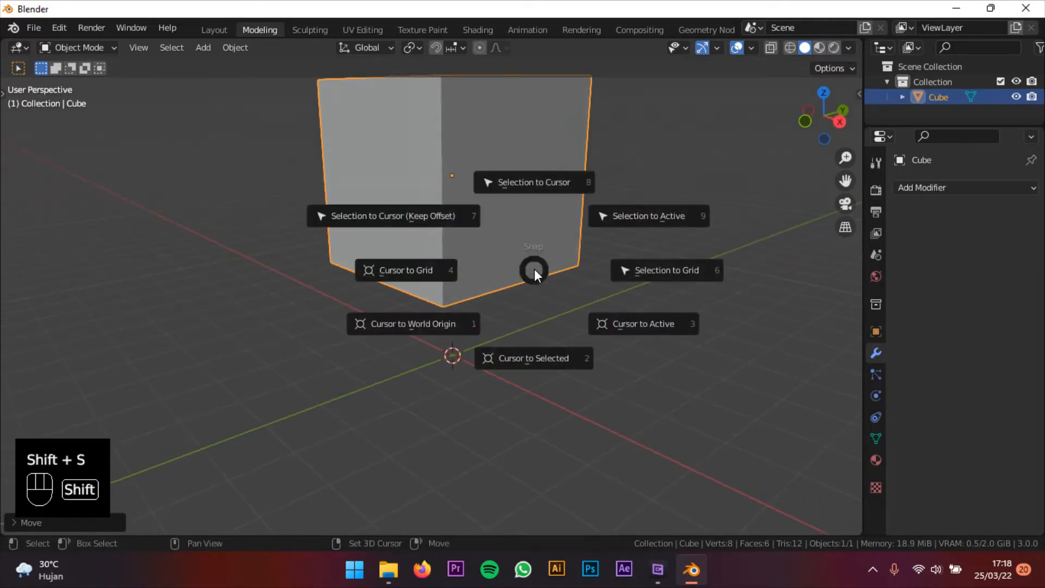
{"action": "left_click", "coordinate": [530, 363]}
{"action": "middle_click_drag", "start_coordinate": [536, 359], "coordinate": [479, 334]}
{"action": "middle_click_drag", "start_coordinate": [457, 227], "coordinate": [559, 272]}
- Add a cylinder mesh at the 3D cursor and move it out of the cube to the open space beside it
{"action": "key", "text": "shift+a"}
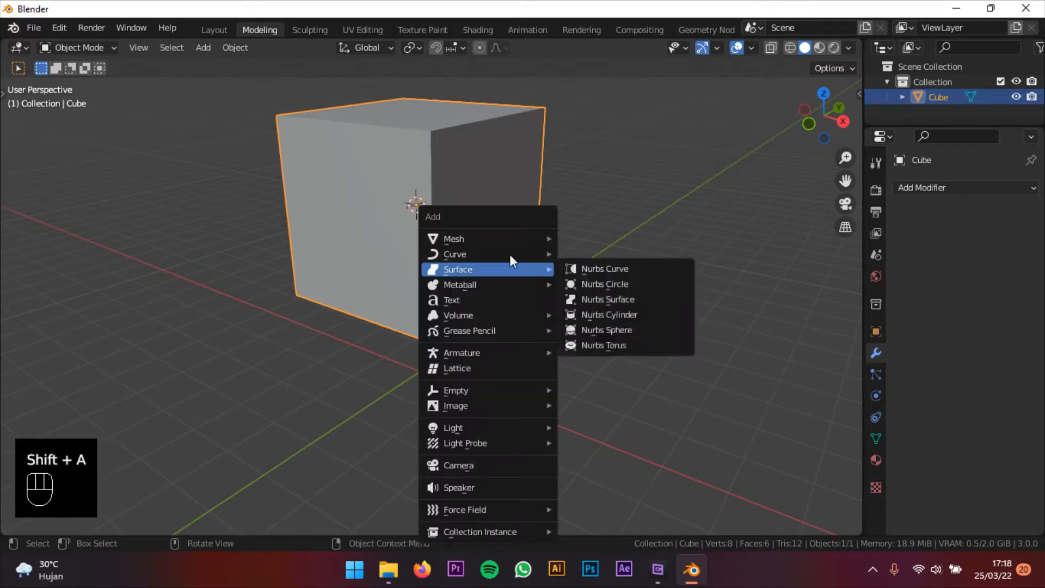
{"action": "mouse_move", "coordinate": [477, 238]}
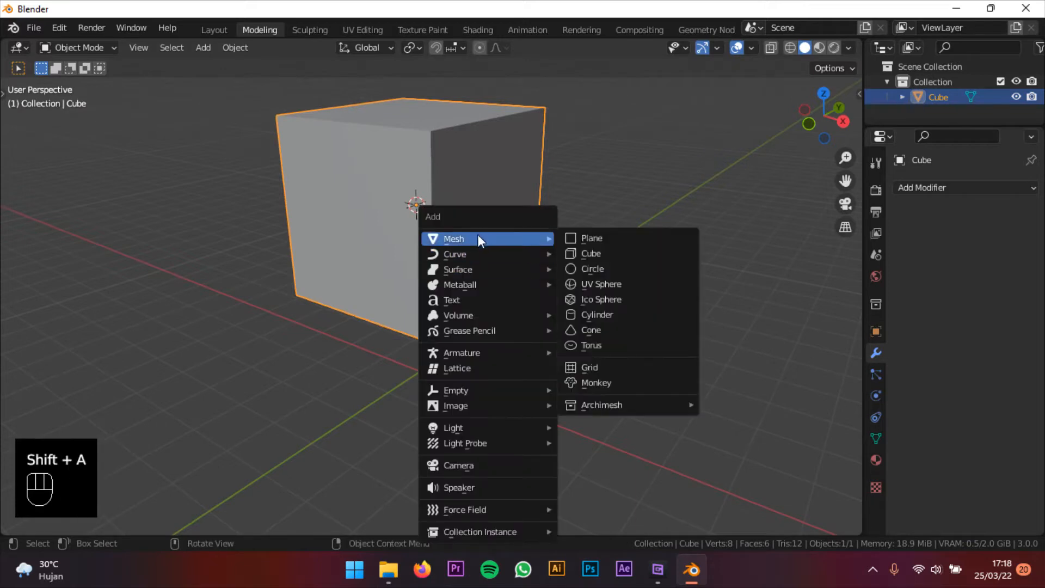
{"action": "left_click", "coordinate": [593, 314]}
{"action": "key", "text": "g"}
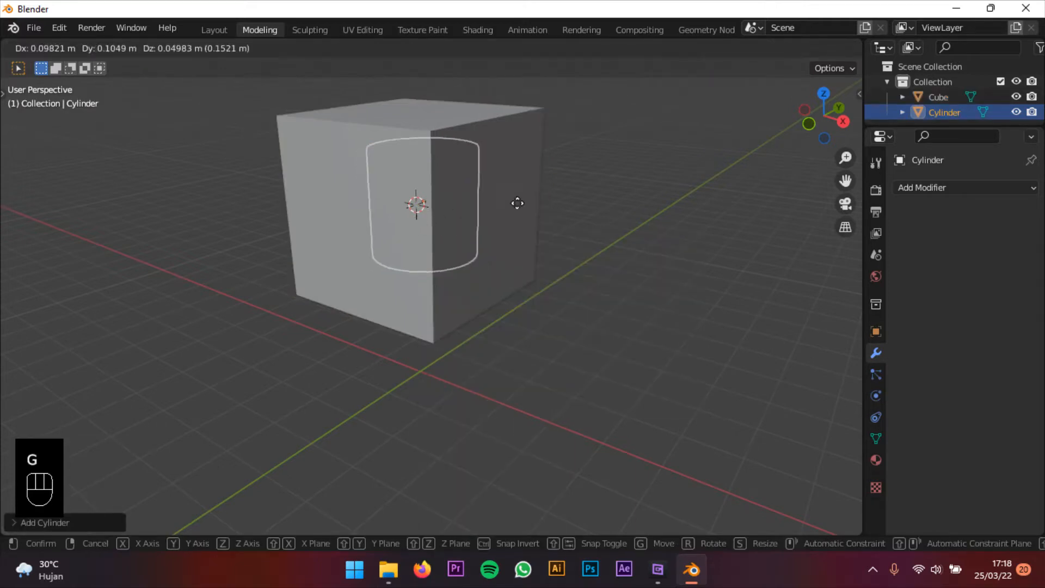
{"action": "left_click", "coordinate": [551, 223]}
{"action": "middle_click_drag", "start_coordinate": [406, 212], "coordinate": [403, 204]}
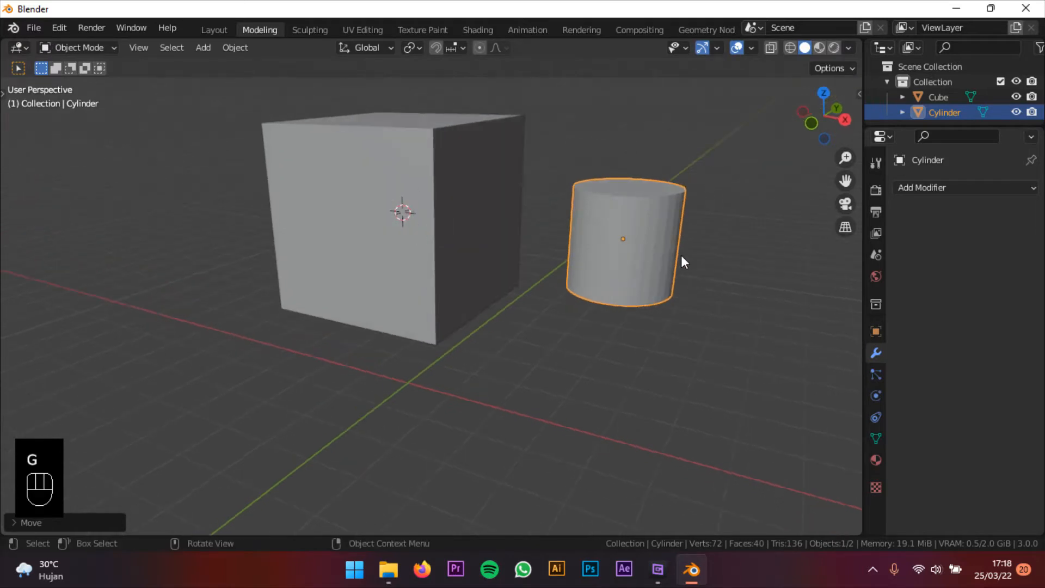
- Delete the cylinder beside the cube
{"action": "key", "text": "x"}
{"action": "left_click", "coordinate": [610, 257]}
{"action": "middle_click_drag", "start_coordinate": [601, 293], "coordinate": [614, 310]}
{"action": "middle_click_drag", "start_coordinate": [610, 287], "coordinate": [630, 265], "text": "shift"}
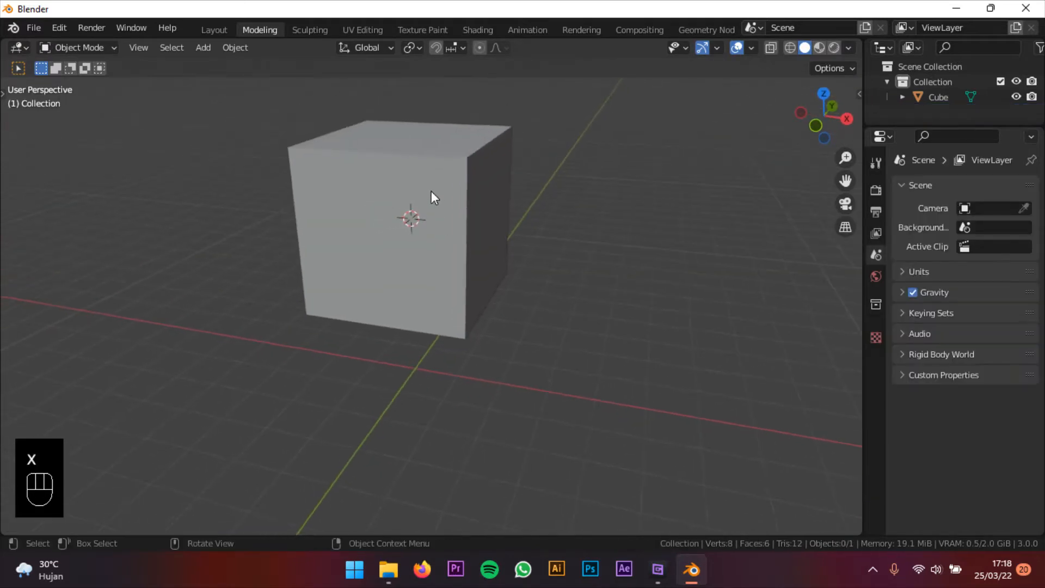
- Duplicate the body cube and move the copy about 3.6 m along the X axis, beside the original
{"action": "left_click", "coordinate": [438, 207]}
{"action": "left_click", "coordinate": [463, 239], "text": "shift"}
{"action": "left_click", "coordinate": [482, 250], "text": "shift"}
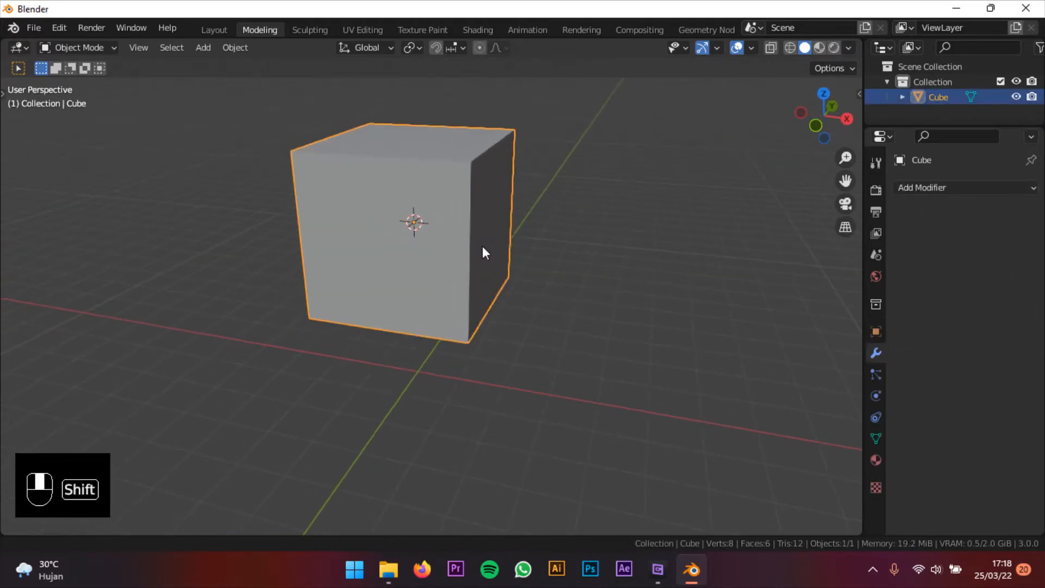
{"action": "mouse_move", "coordinate": [482, 253]}
{"action": "middle_mouse_down"}
{"action": "mouse_move", "coordinate": [472, 258]}
{"action": "mouse_move", "coordinate": [489, 250]}
{"action": "middle_mouse_up"}
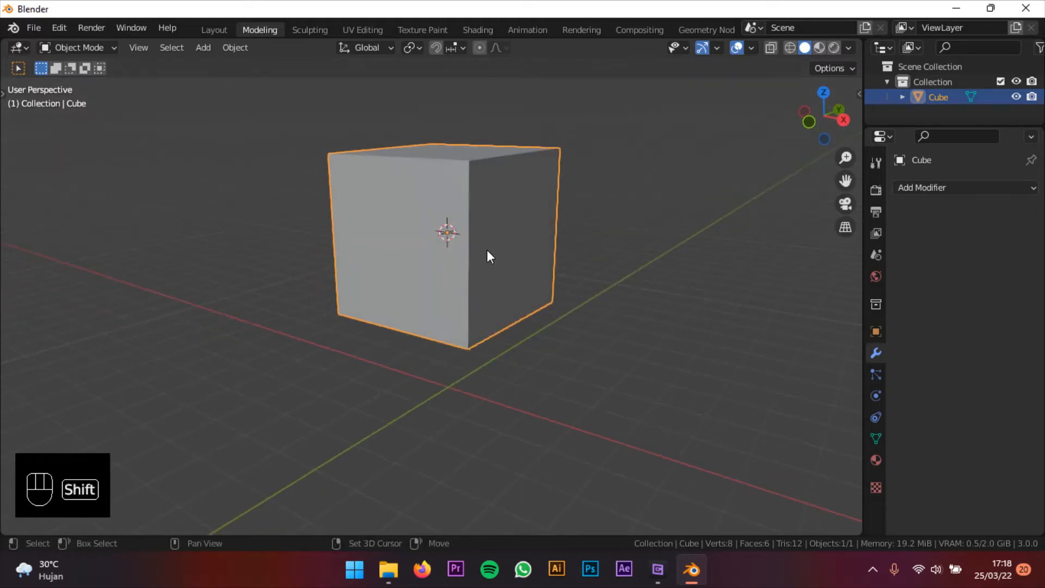
{"action": "key", "text": "shift+d"}
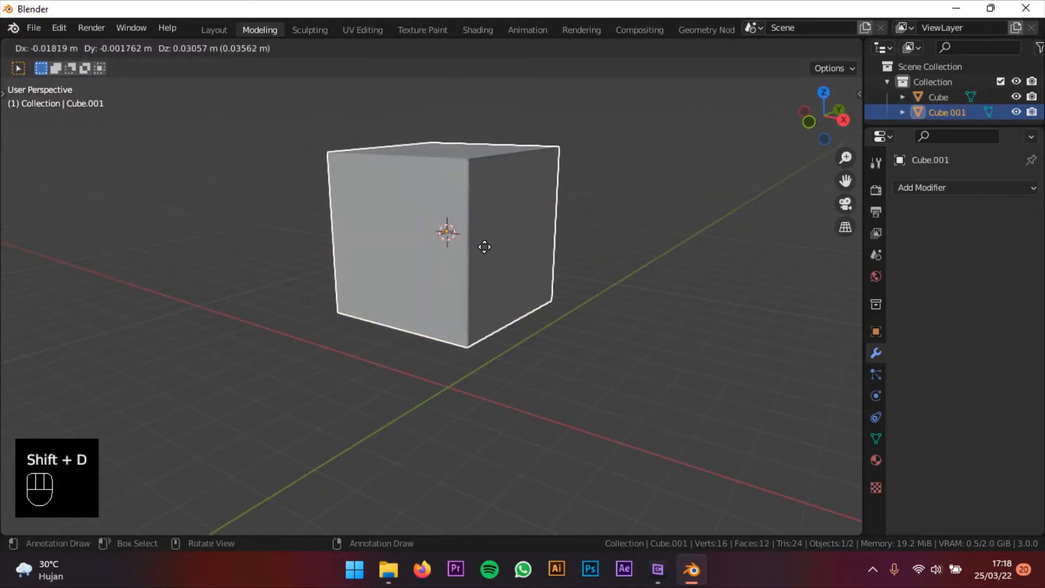
{"action": "key", "text": "x"}
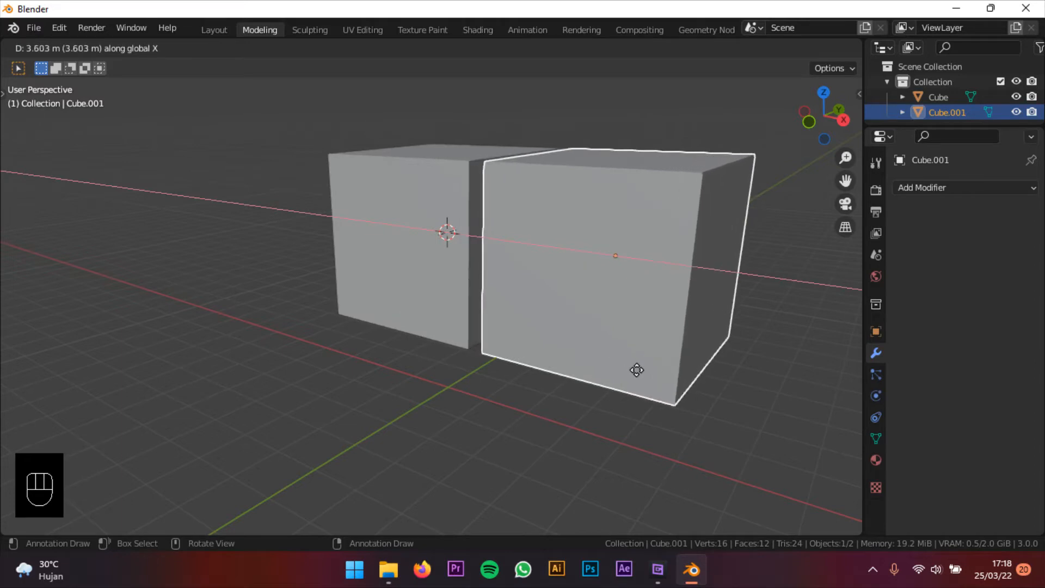
{"action": "left_click", "coordinate": [634, 368]}
- Scale the duplicated cube down slightly and flatten it along X to about 0.12, forming a thin upright panel
{"action": "middle_click_drag", "start_coordinate": [631, 366], "coordinate": [685, 377]}
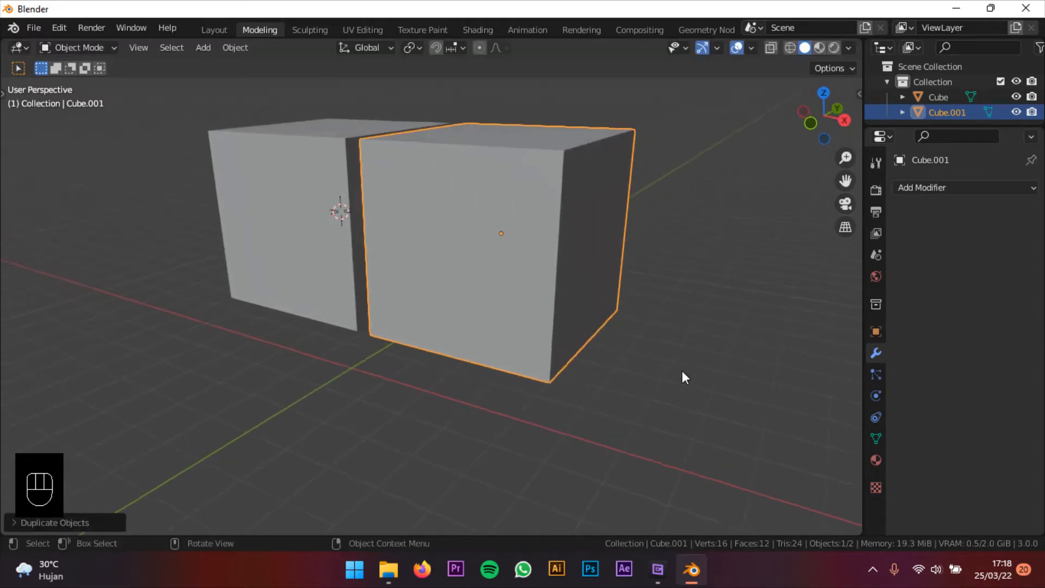
{"action": "key", "text": "s"}
{"action": "left_click", "coordinate": [680, 364]}
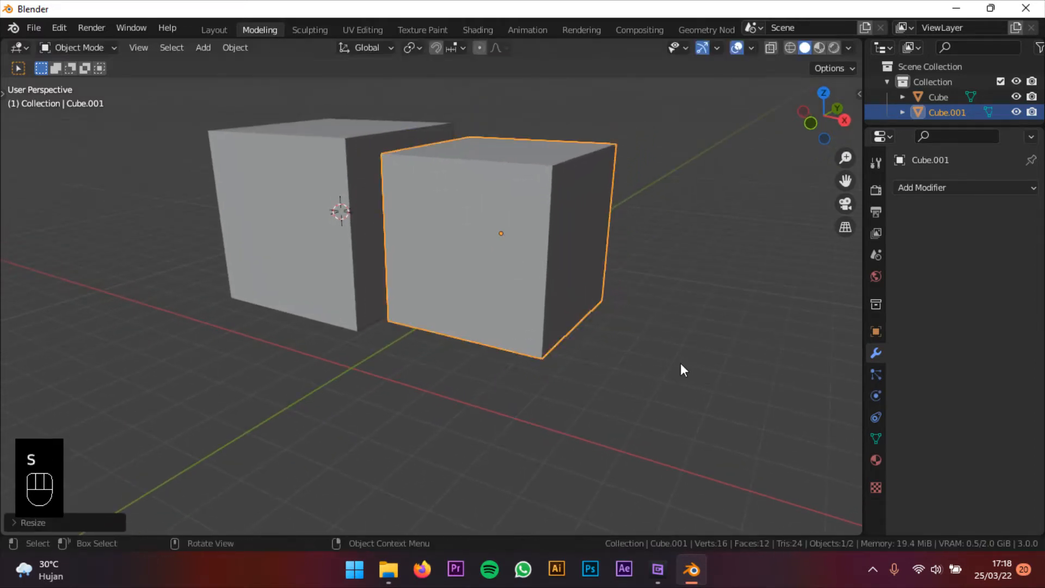
{"action": "key", "text": "s"}
{"action": "key", "text": "x"}
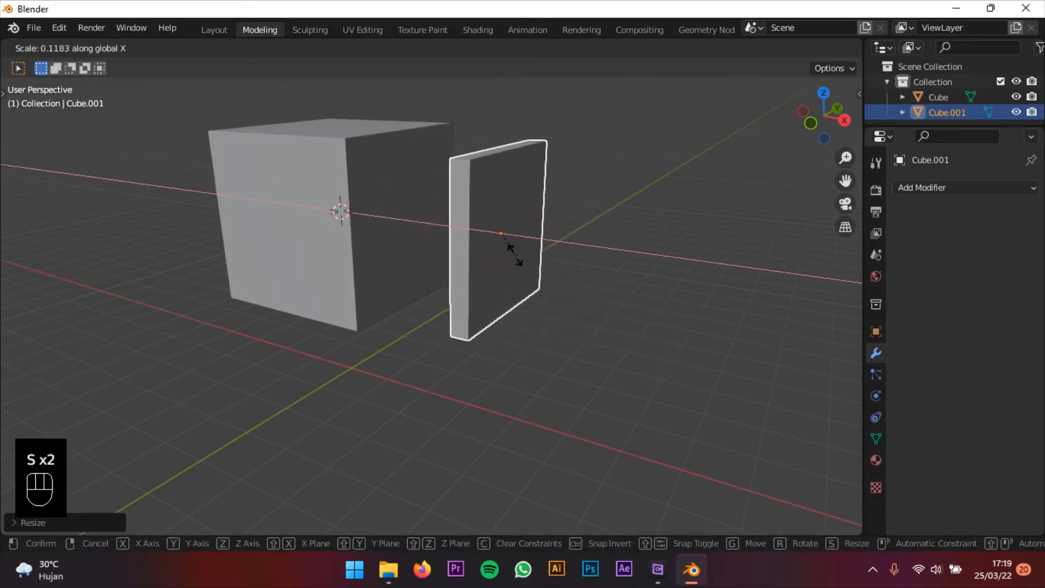
{"action": "left_click", "coordinate": [514, 255]}
{"action": "middle_click_drag", "start_coordinate": [515, 255], "coordinate": [508, 299], "text": "shift"}
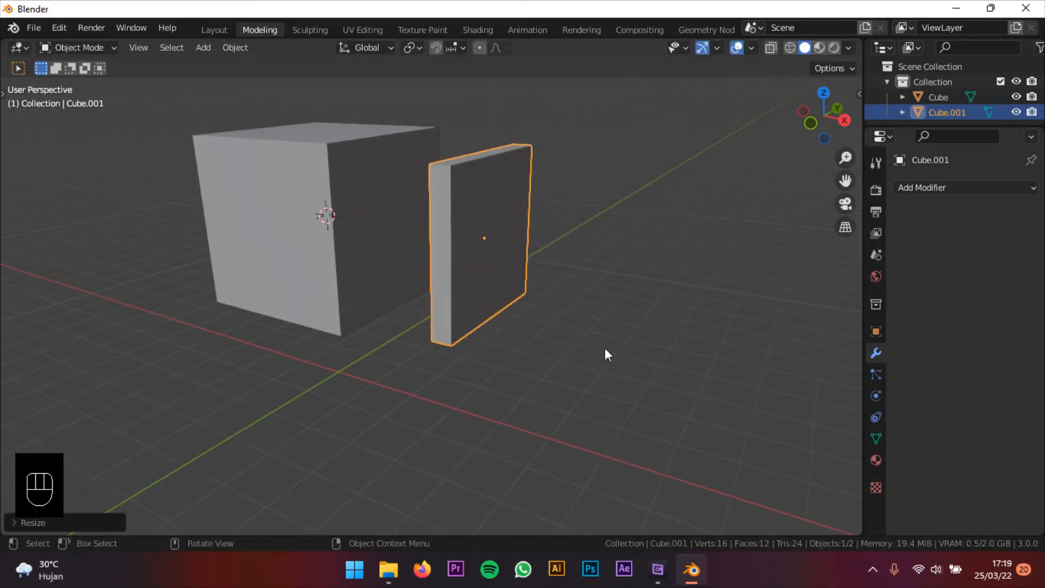
- Move the thin panel about 1.54 m back along X toward the cube and scale it down to about 0.77
{"action": "key", "text": "g"}
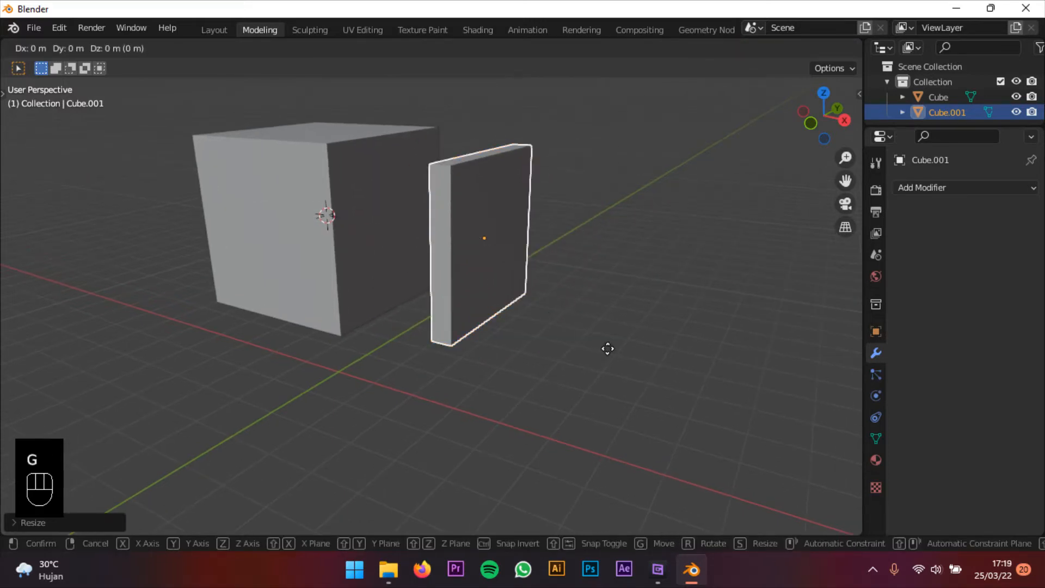
{"action": "key", "text": "y"}
{"action": "key", "text": "x"}
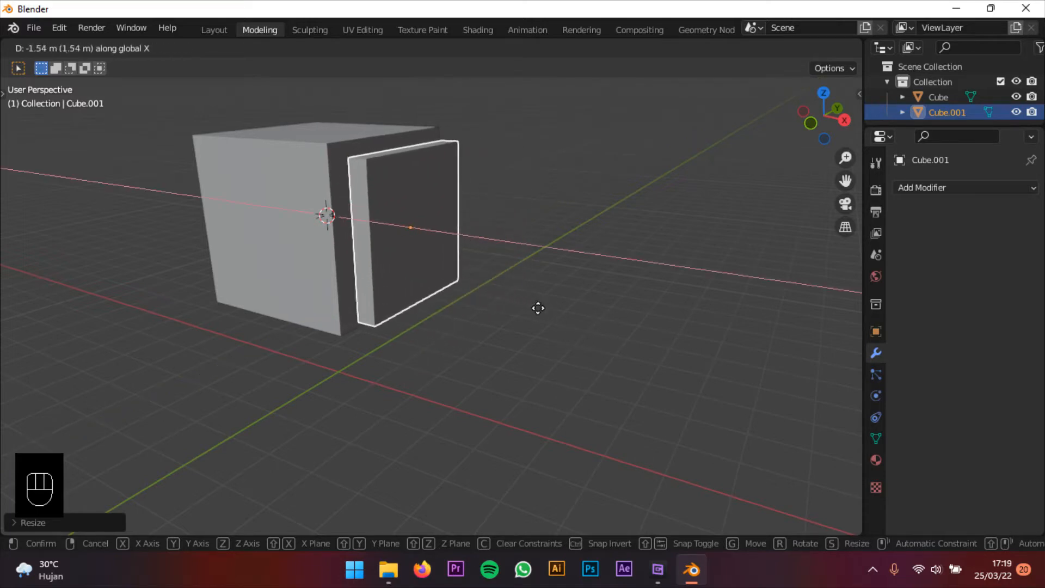
{"action": "left_click", "coordinate": [534, 302]}
{"action": "scroll", "coordinate": [534, 303], "scroll_direction": "up", "scroll_amount": 2}
{"action": "key", "text": "s"}
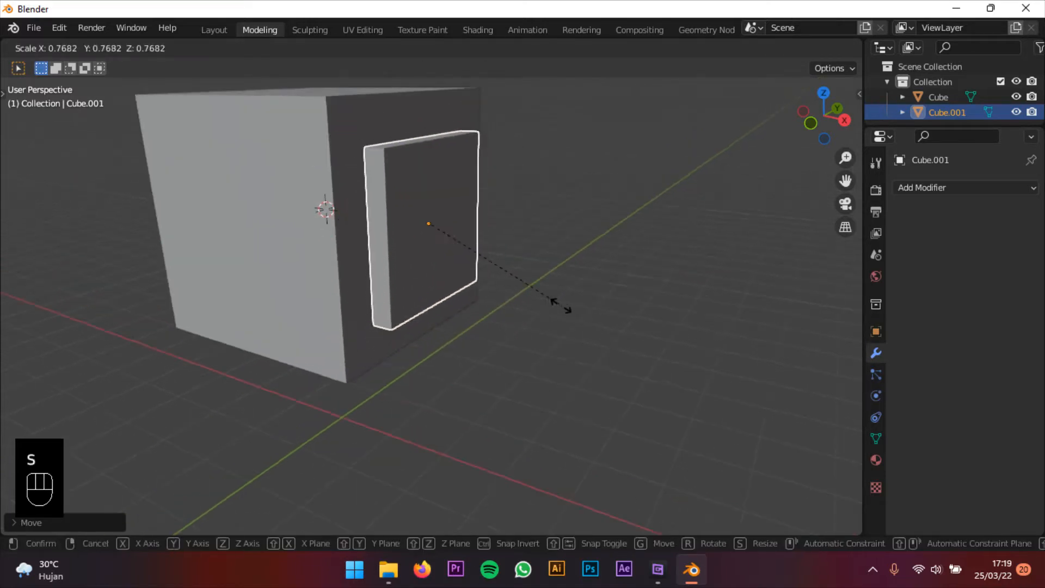
{"action": "left_click", "coordinate": [570, 316]}
- Fine-tune the panel's position along the X axis so it sits against the cube's side
{"action": "middle_click_drag", "start_coordinate": [571, 317], "coordinate": [539, 260]}
{"action": "key", "text": "g"}
{"action": "key", "text": "x"}
{"action": "left_click", "coordinate": [585, 305]}
{"action": "key", "text": "g"}
{"action": "key", "text": "x"}
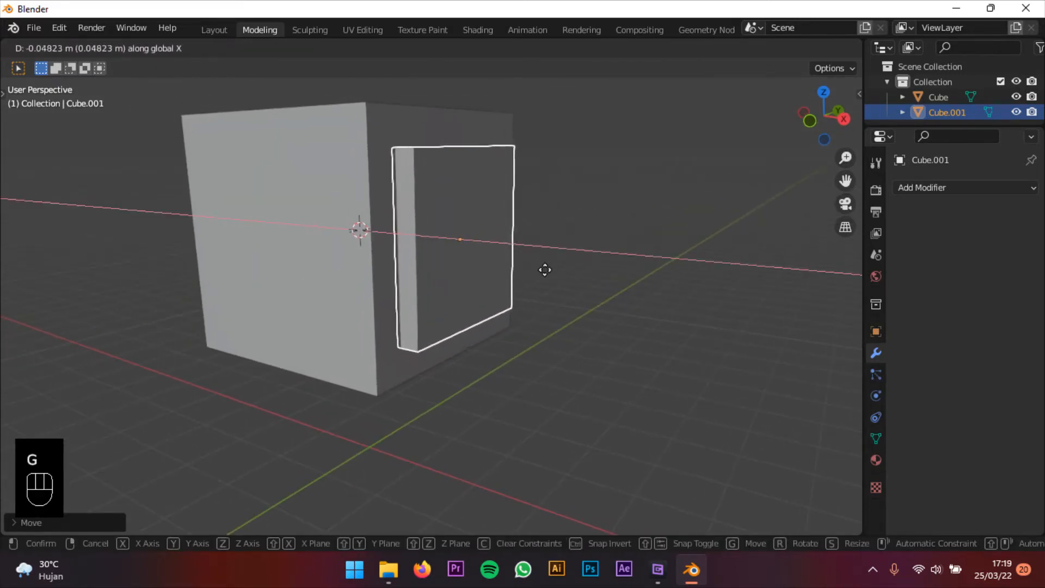
{"action": "left_click", "coordinate": [543, 269]}
- Examine from several angles how the thin panel sits on the side of the cube
{"action": "middle_click_drag", "start_coordinate": [541, 273], "coordinate": [443, 274]}
{"action": "middle_click_drag", "start_coordinate": [447, 274], "coordinate": [512, 275], "text": "shift"}
{"action": "scroll", "coordinate": [492, 265], "scroll_direction": "up", "scroll_amount": 2}
{"action": "left_click", "coordinate": [493, 283]}
{"action": "middle_click_drag", "start_coordinate": [427, 225], "coordinate": [447, 252]}
{"action": "scroll", "coordinate": [421, 258], "scroll_direction": "down", "scroll_amount": 3}
{"action": "scroll", "coordinate": [424, 261], "scroll_direction": "up", "scroll_amount": 2}
{"action": "middle_click_drag", "start_coordinate": [517, 294], "coordinate": [495, 298]}
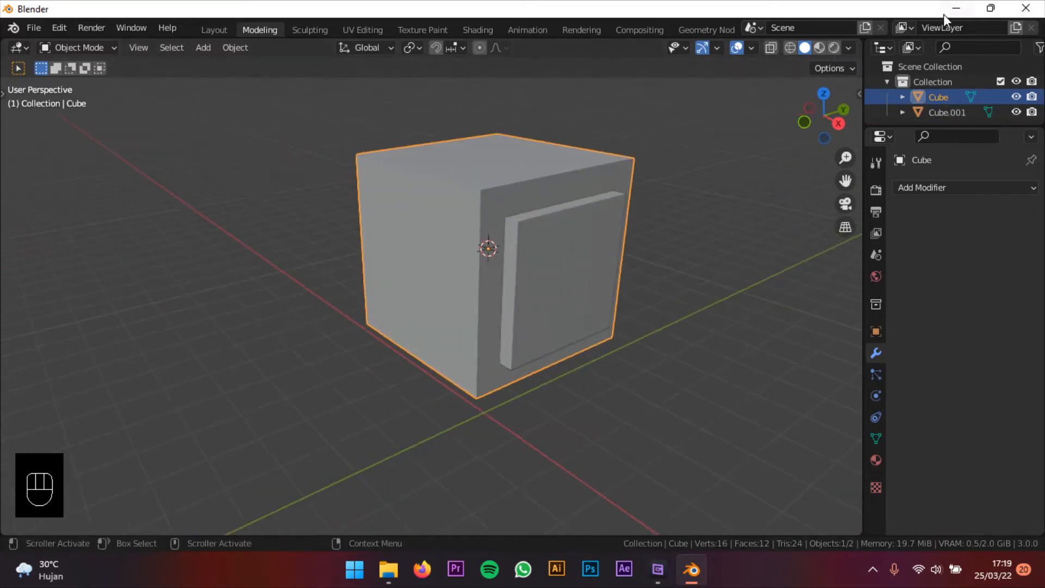
- Enlarge the outliner area in height and width and turn it into an Image Editor
{"action": "left_click_drag", "start_coordinate": [927, 125], "coordinate": [935, 287]}
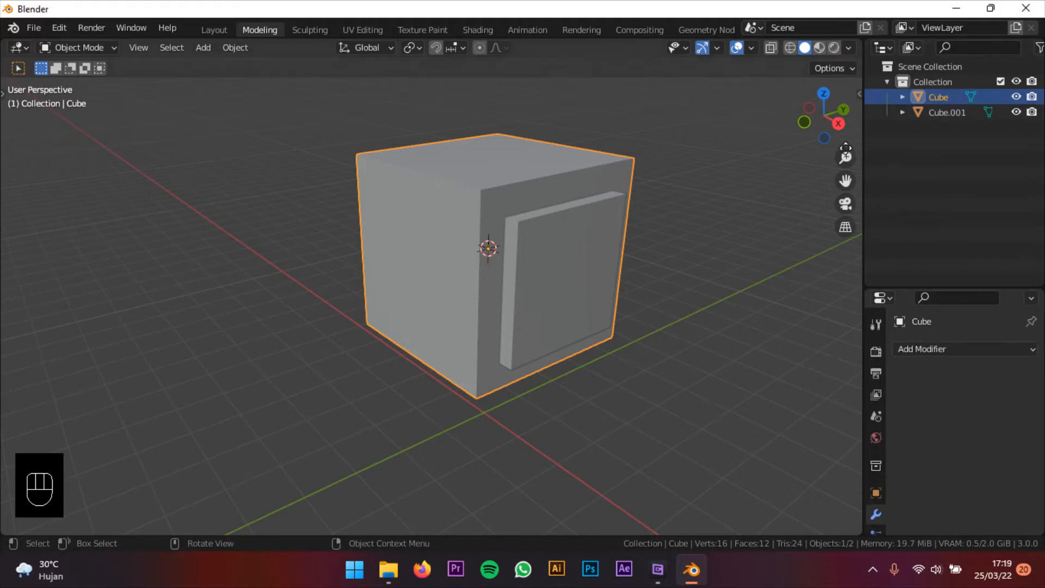
{"action": "left_click_drag", "start_coordinate": [861, 149], "coordinate": [818, 153]}
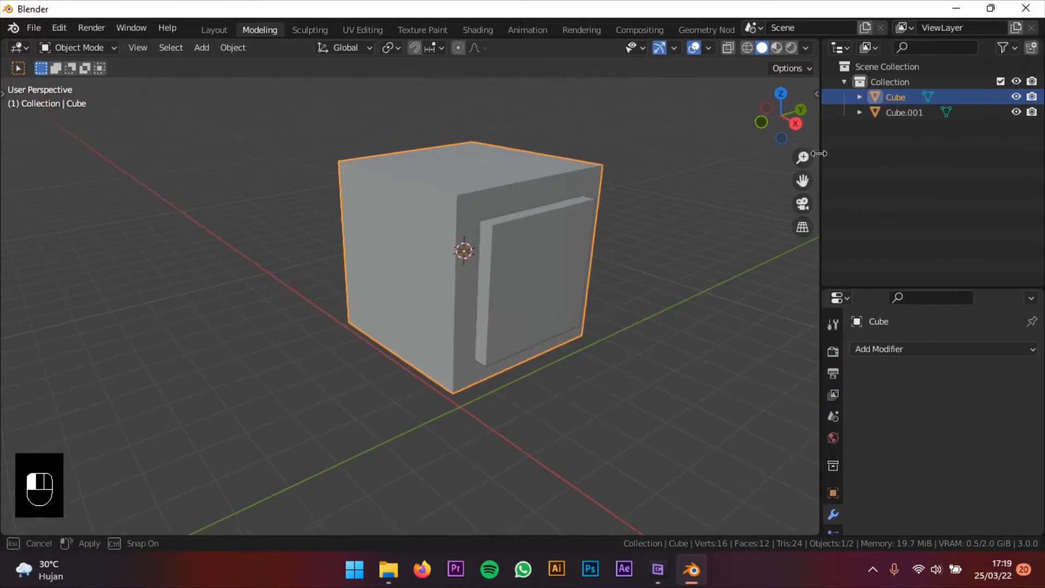
{"action": "left_click", "coordinate": [838, 48]}
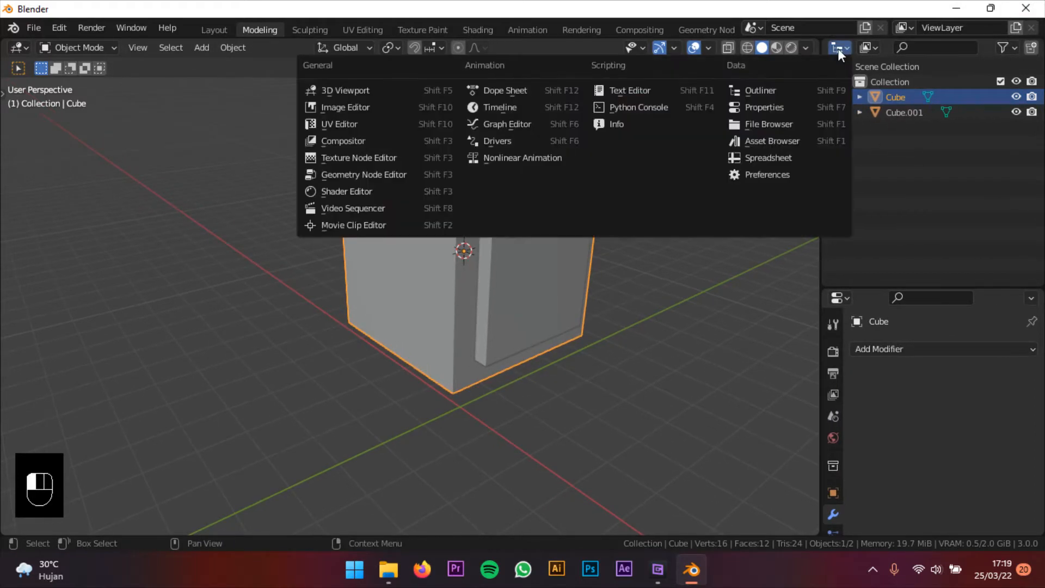
{"action": "left_click", "coordinate": [385, 107]}
- Load render 2.png from the desktop into the Image Editor and frame the owl's face in it
{"action": "left_click_drag", "start_coordinate": [729, 8], "coordinate": [786, 473]}
{"action": "left_click_drag", "start_coordinate": [686, 296], "coordinate": [895, 366]}
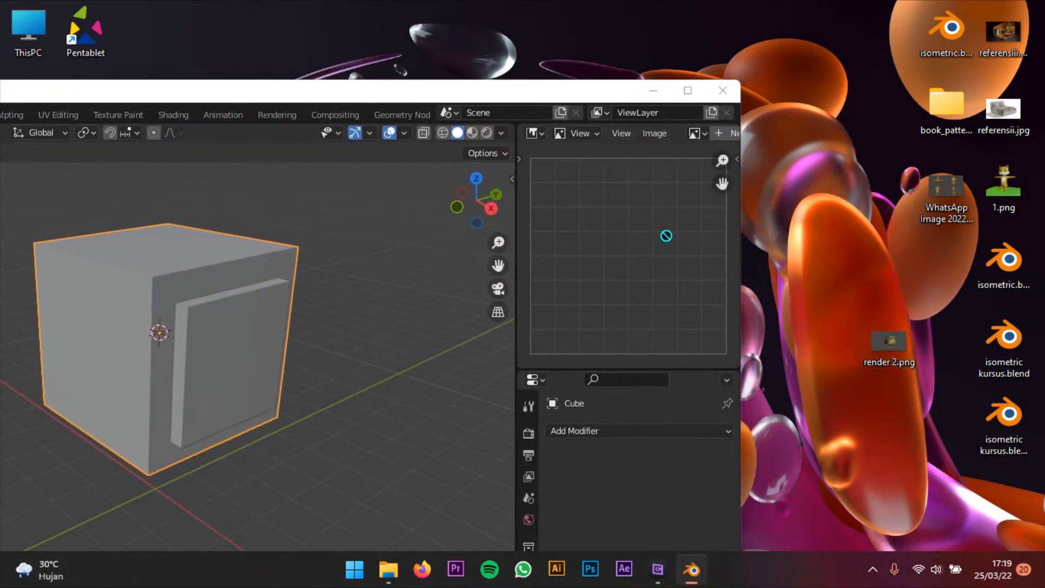
{"action": "double_click", "coordinate": [474, 97]}
{"action": "scroll", "coordinate": [928, 162], "scroll_direction": "up", "scroll_amount": 3}
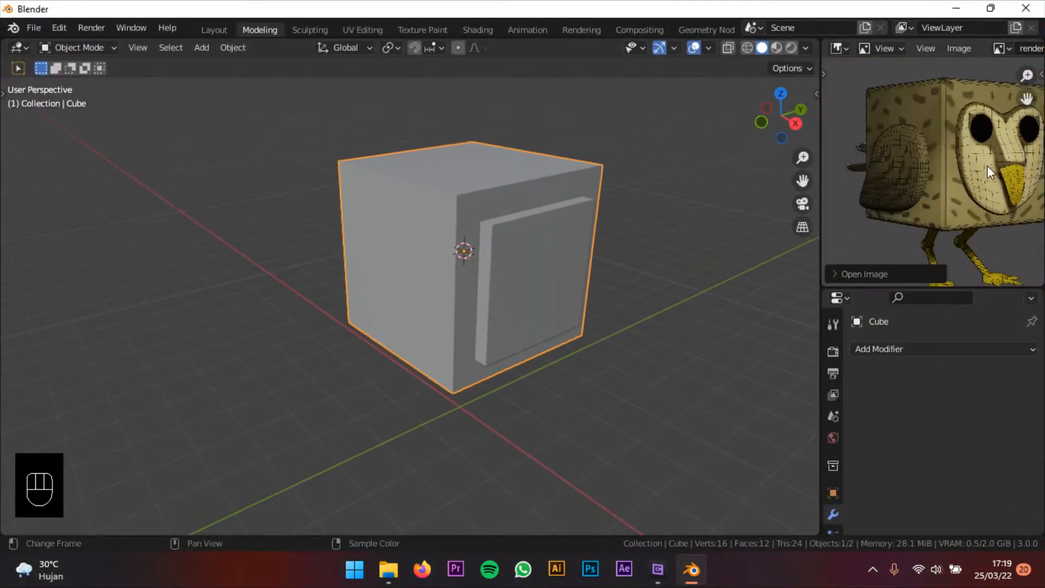
{"action": "middle_click_drag", "start_coordinate": [557, 198], "coordinate": [625, 206], "text": "shift"}
{"action": "middle_click_drag", "start_coordinate": [536, 225], "coordinate": [581, 182], "text": "shift"}
{"action": "scroll", "coordinate": [607, 241], "scroll_direction": "up", "scroll_amount": 1}
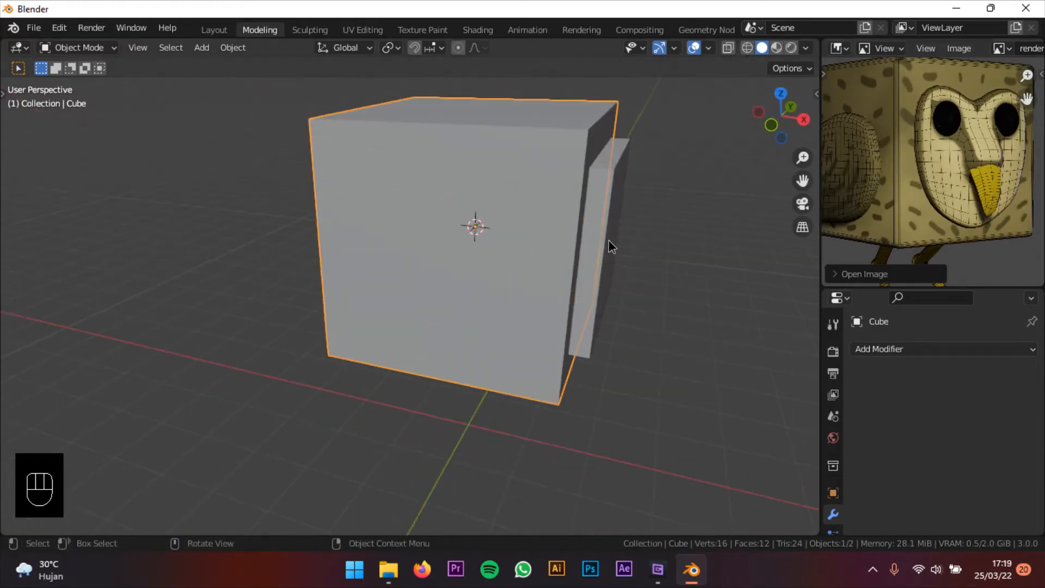
- Add a Mirror modifier to the thin panel on the cube's side
{"action": "left_click", "coordinate": [607, 242]}
{"action": "scroll", "coordinate": [605, 245], "scroll_direction": "down", "scroll_amount": 3}
{"action": "middle_click_drag", "start_coordinate": [586, 251], "coordinate": [568, 261], "text": "shift"}
{"action": "middle_click_drag", "start_coordinate": [508, 255], "coordinate": [501, 254]}
{"action": "left_click", "coordinate": [442, 286]}
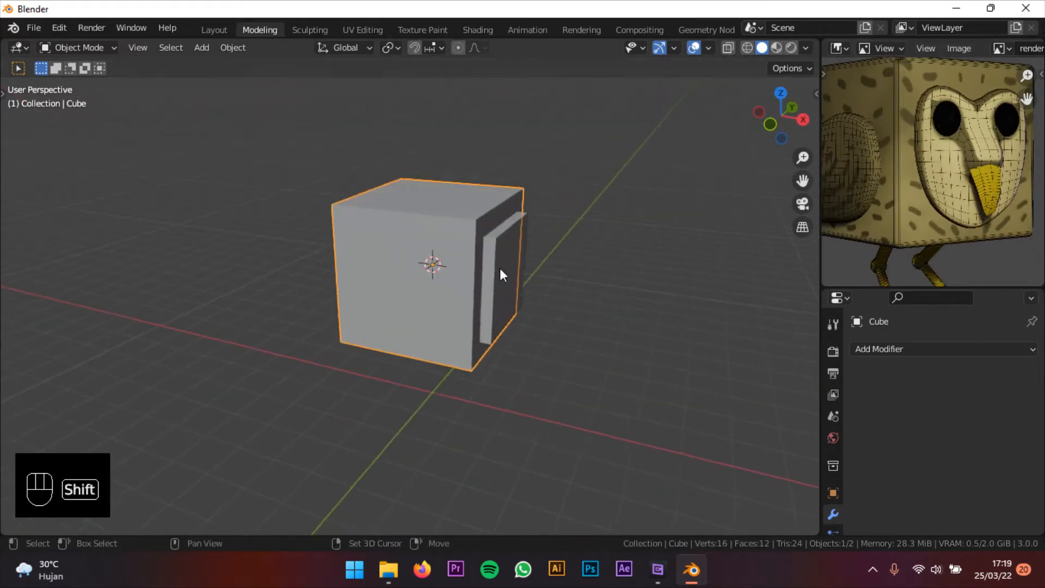
{"action": "scroll", "coordinate": [546, 239], "scroll_direction": "up", "scroll_amount": 1}
{"action": "middle_click_drag", "start_coordinate": [597, 230], "coordinate": [610, 211], "text": "shift"}
{"action": "left_click", "coordinate": [524, 239]}
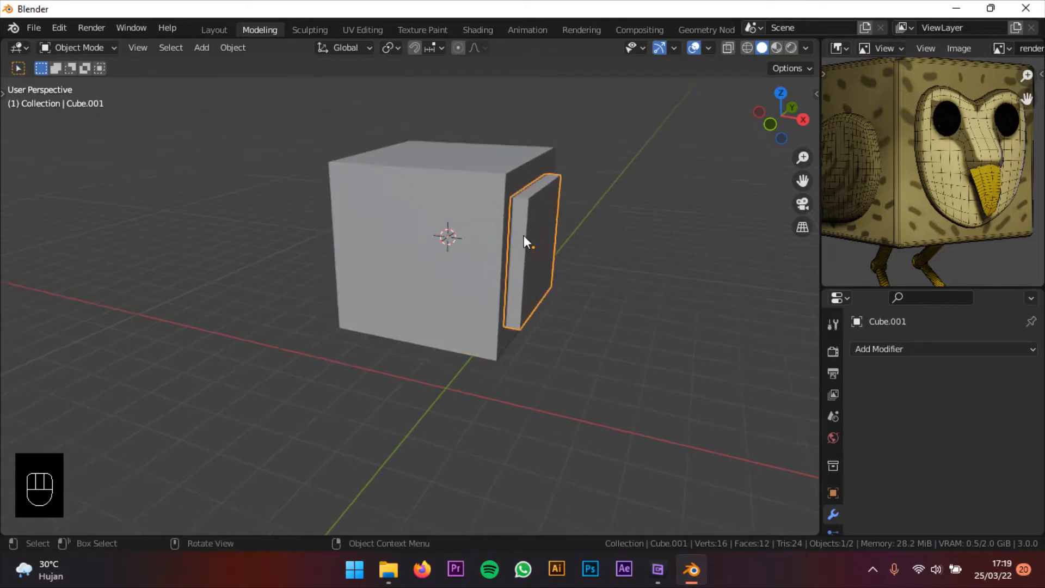
{"action": "middle_click_drag", "start_coordinate": [556, 251], "coordinate": [541, 251]}
{"action": "middle_click_drag", "start_coordinate": [598, 198], "coordinate": [494, 262]}
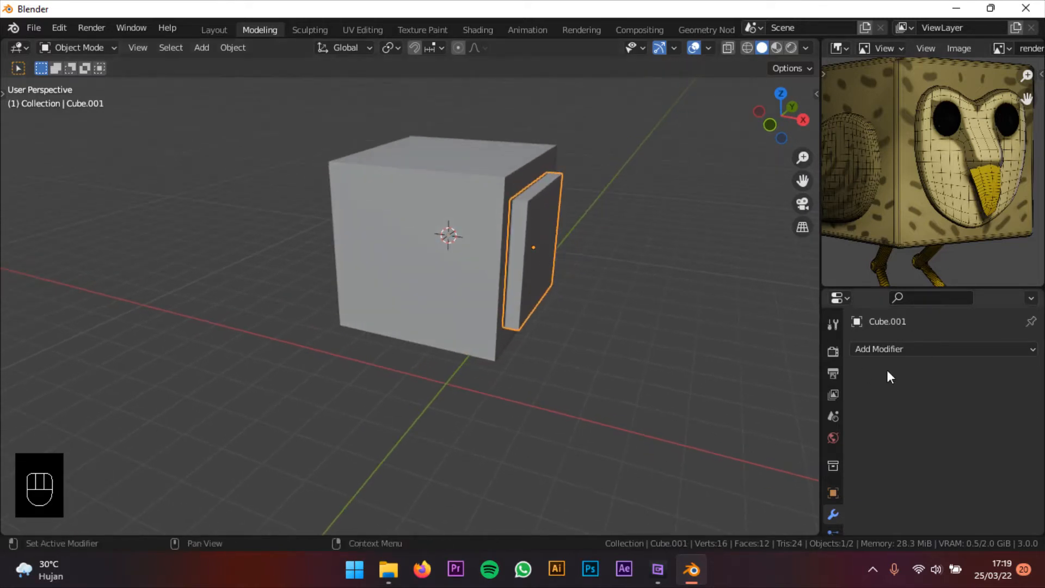
{"action": "left_click", "coordinate": [910, 349]}
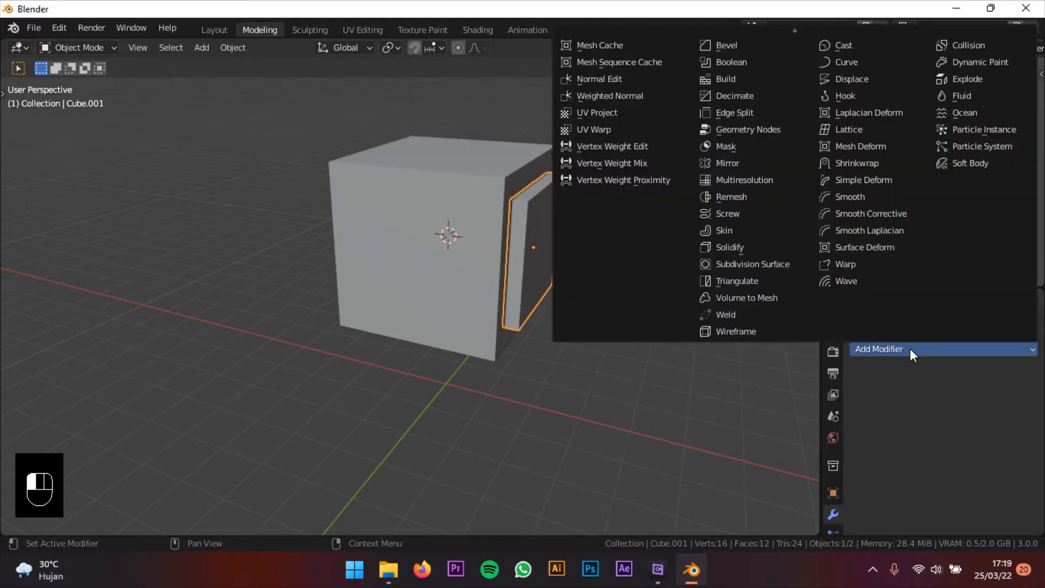
{"action": "left_click", "coordinate": [727, 163]}
- Set the body cube as the Mirror modifier's mirror object and check the panels on both sides
{"action": "middle_click_drag", "start_coordinate": [683, 198], "coordinate": [609, 218]}
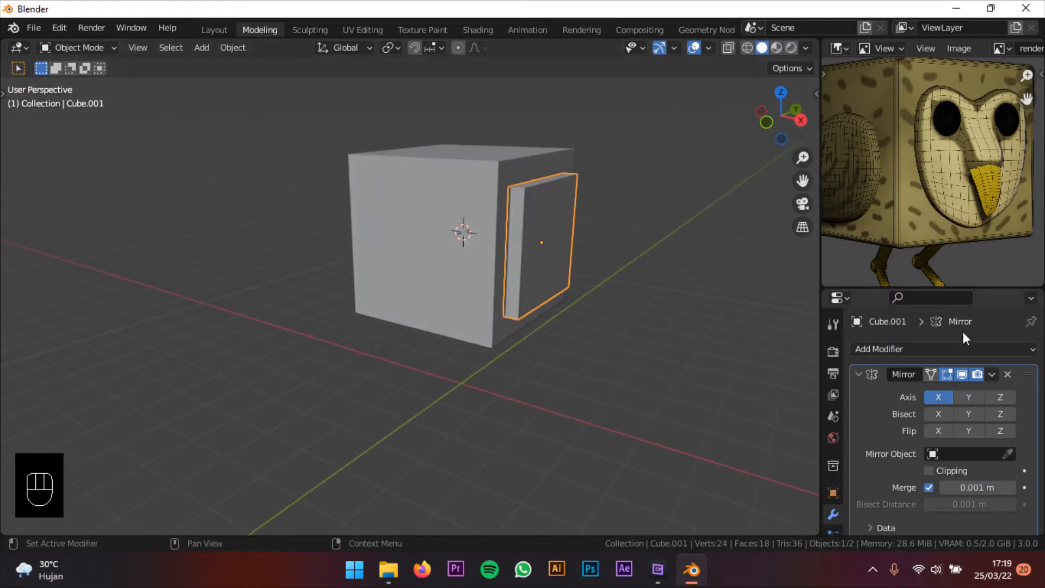
{"action": "left_click_drag", "start_coordinate": [881, 287], "coordinate": [882, 252]}
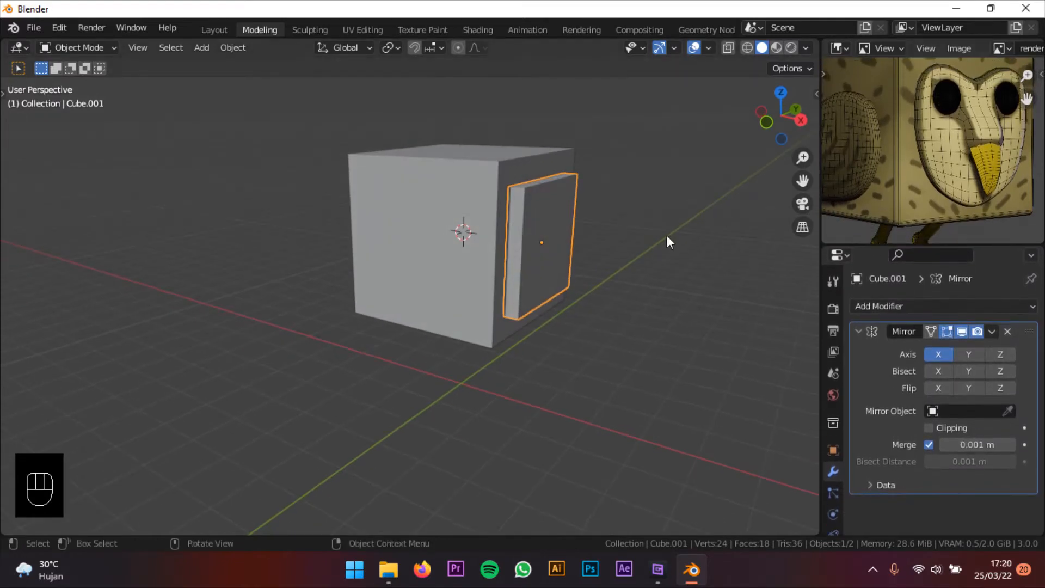
{"action": "middle_click_drag", "start_coordinate": [669, 241], "coordinate": [611, 292]}
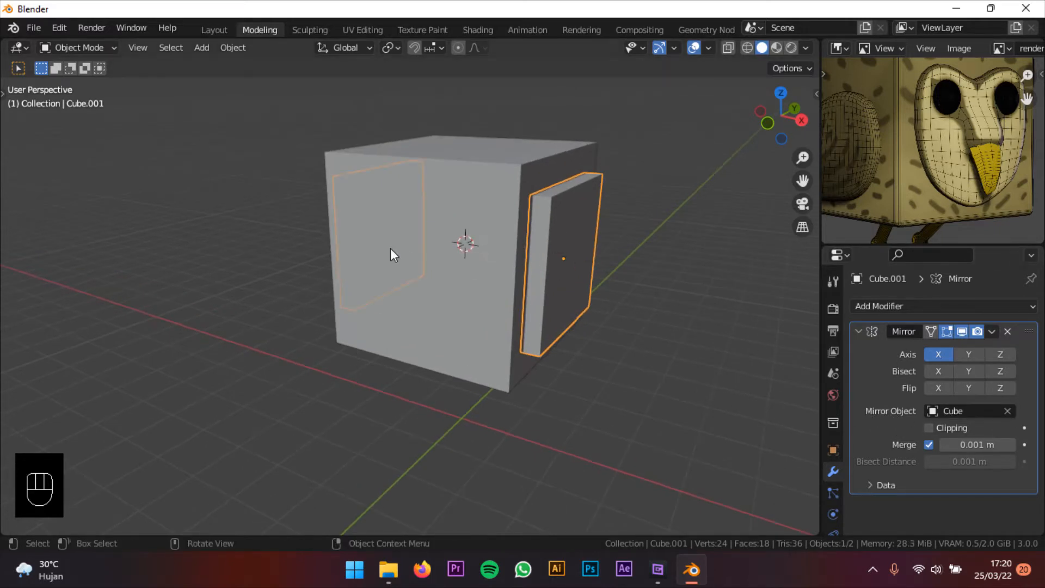
{"action": "middle_click_drag", "start_coordinate": [390, 249], "coordinate": [517, 244]}
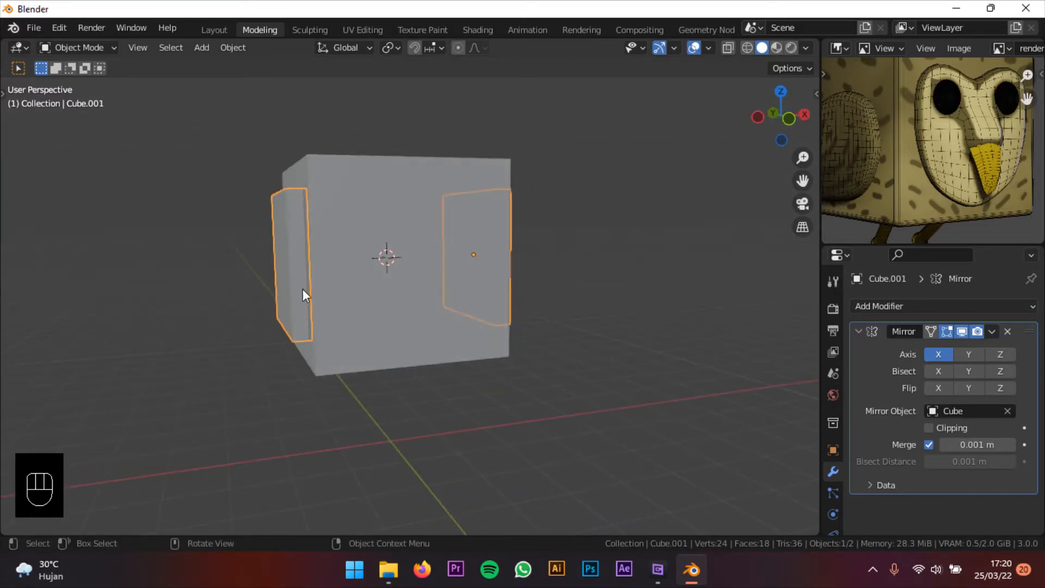
{"action": "middle_click_drag", "start_coordinate": [302, 289], "coordinate": [484, 290]}
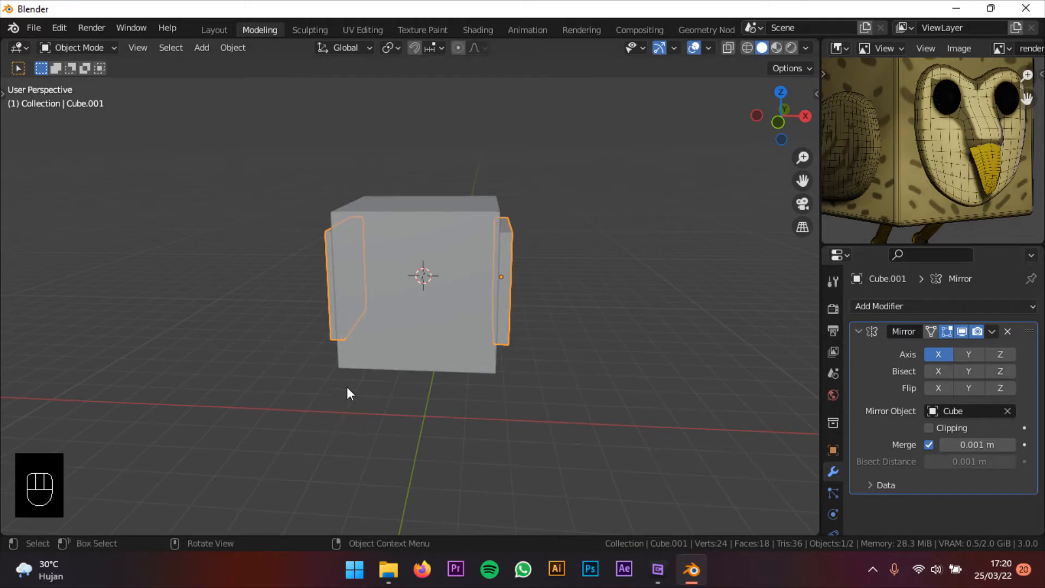
{"action": "middle_click_drag", "start_coordinate": [506, 402], "coordinate": [512, 323]}
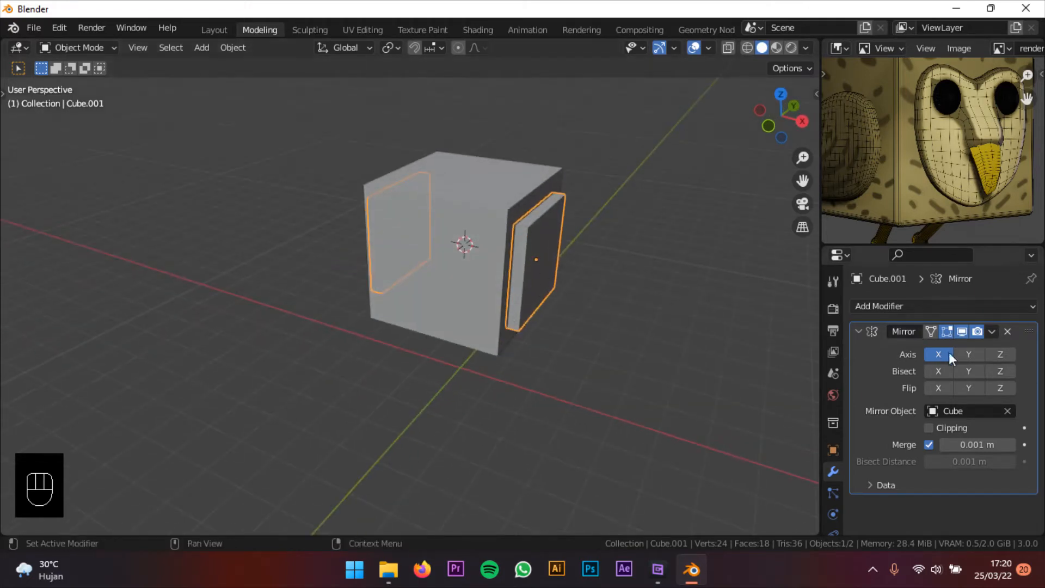
- Try mirroring the panel along the Y axis with a trial move, and restore the X mirror axis
{"action": "middle_click_drag", "start_coordinate": [580, 306], "coordinate": [513, 262]}
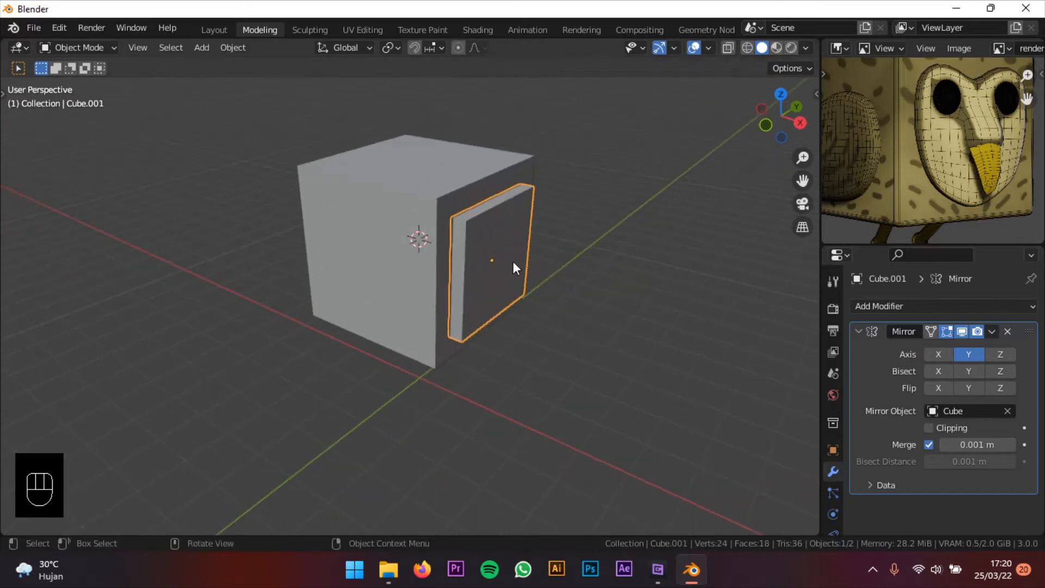
{"action": "key", "text": "g"}
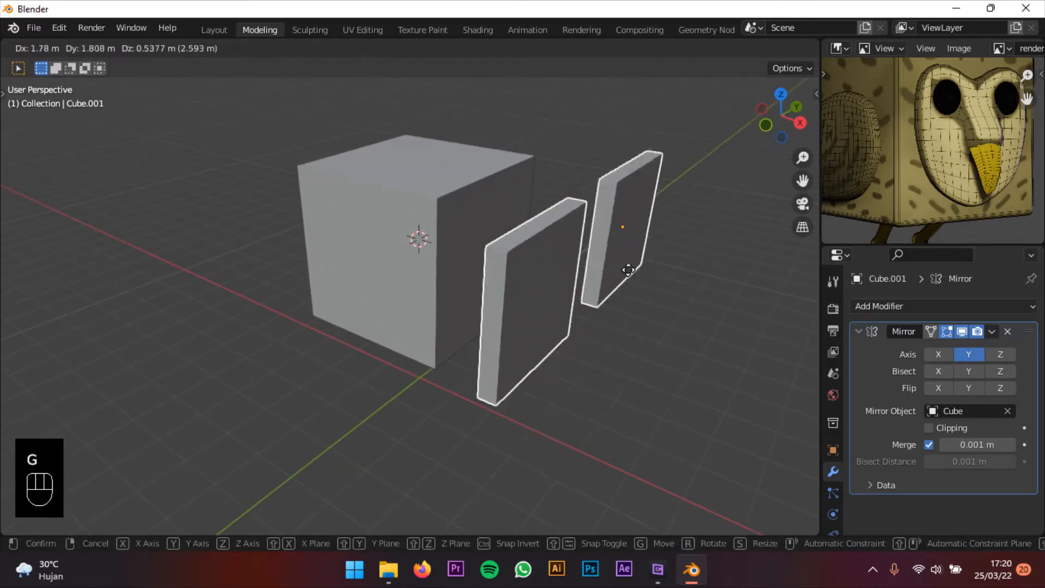
{"action": "left_click", "coordinate": [638, 310]}
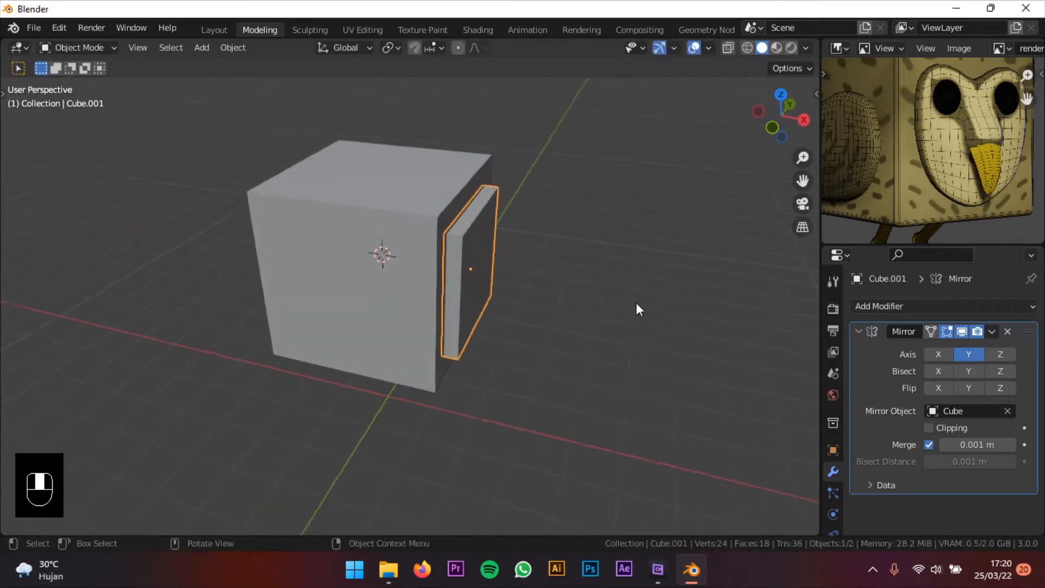
{"action": "left_click", "coordinate": [968, 354]}
- Select the body cube and compare its panelled side with the owl face in the reference image
{"action": "middle_click_drag", "start_coordinate": [511, 331], "coordinate": [503, 307]}
{"action": "scroll", "coordinate": [967, 168], "scroll_direction": "down", "scroll_amount": 2}
{"action": "scroll", "coordinate": [947, 155], "scroll_direction": "up", "scroll_amount": 3}
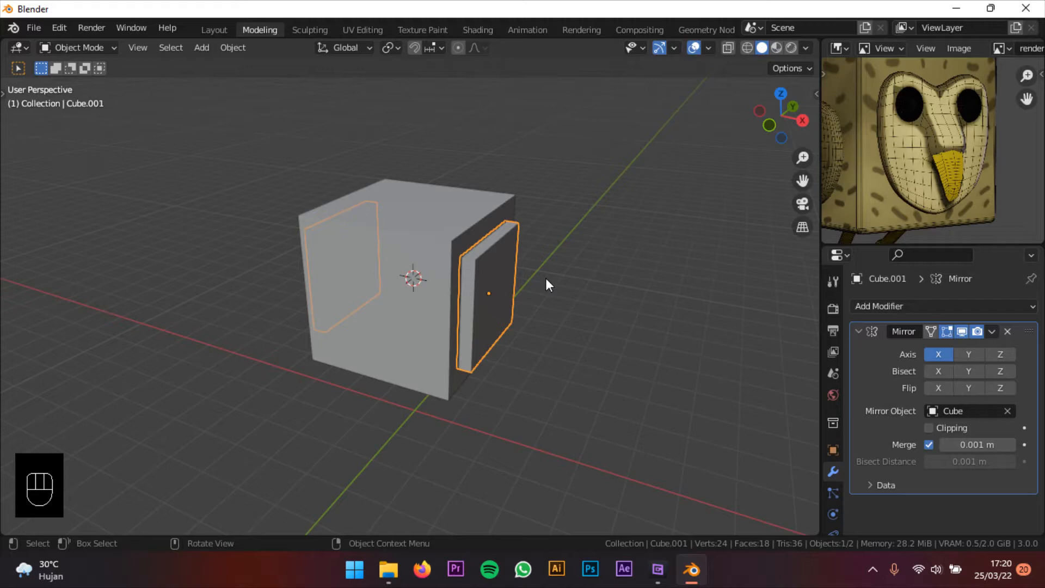
{"action": "left_click", "coordinate": [577, 286]}
{"action": "left_click", "coordinate": [430, 297]}
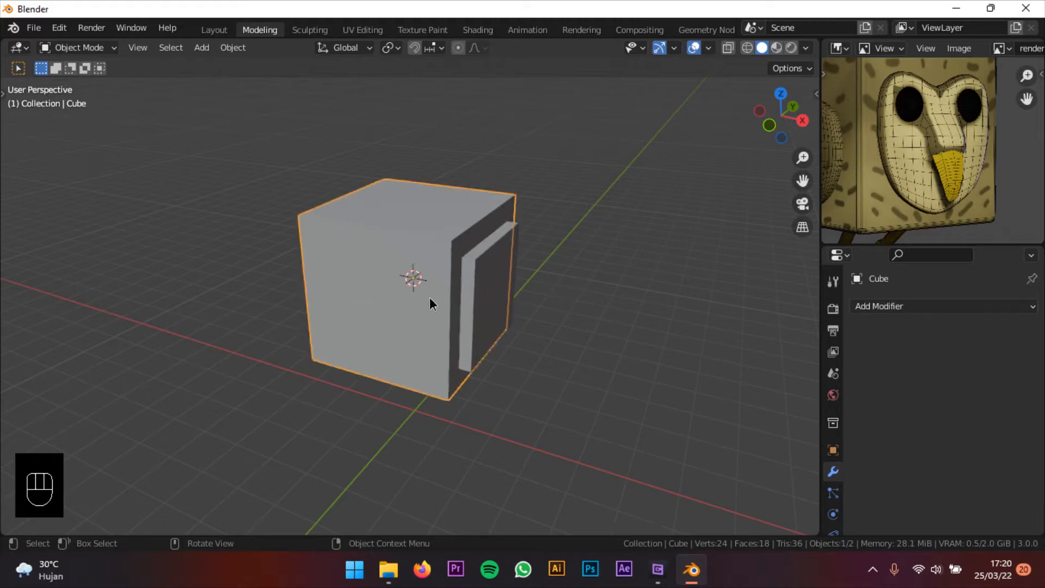
{"action": "middle_click_drag", "start_coordinate": [429, 297], "coordinate": [820, 217], "text": "shift"}
{"action": "middle_click_drag", "start_coordinate": [522, 228], "coordinate": [565, 249]}
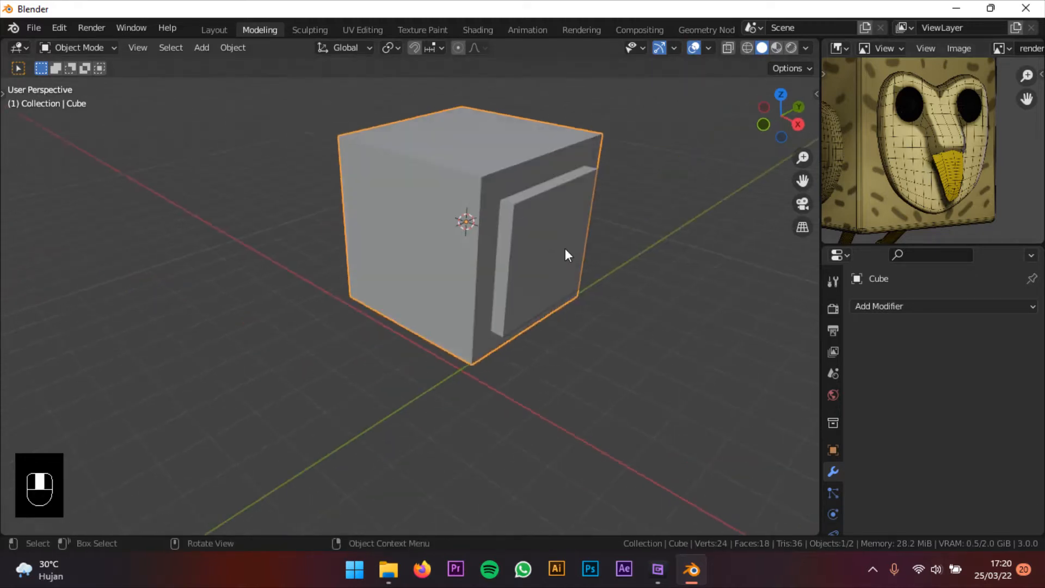
- Duplicate the body cube, place the copy in front of it along the Y axis, and scale the copy down slightly
{"action": "key", "text": "shift+d"}
{"action": "key", "text": "y"}
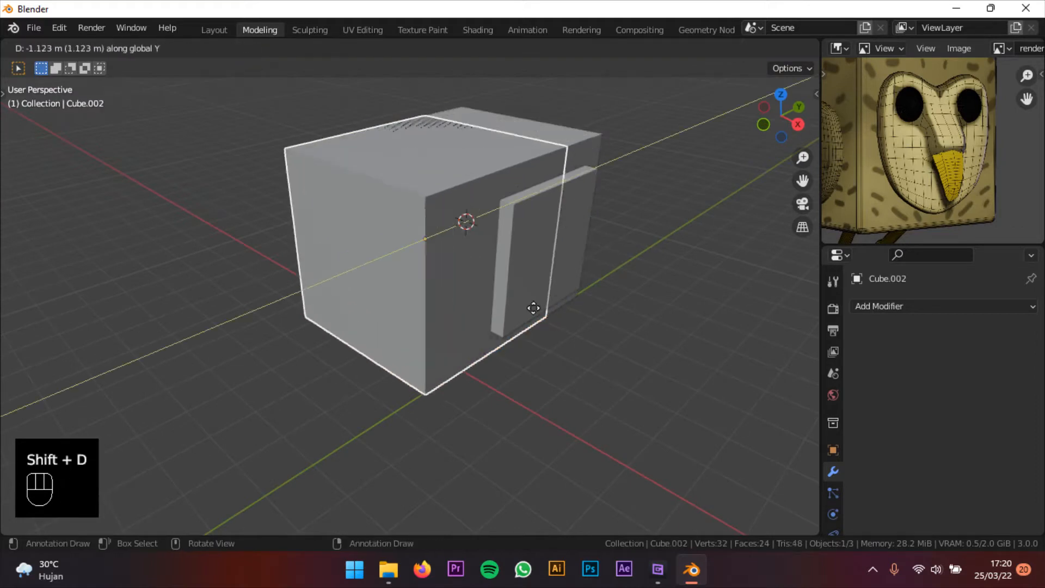
{"action": "left_click", "coordinate": [667, 388]}
{"action": "key", "text": "s"}
{"action": "left_click", "coordinate": [608, 364]}
- Flatten the copy to about 0.2 along the Y axis and move it along Y against the body cube's front face
{"action": "key", "text": "s"}
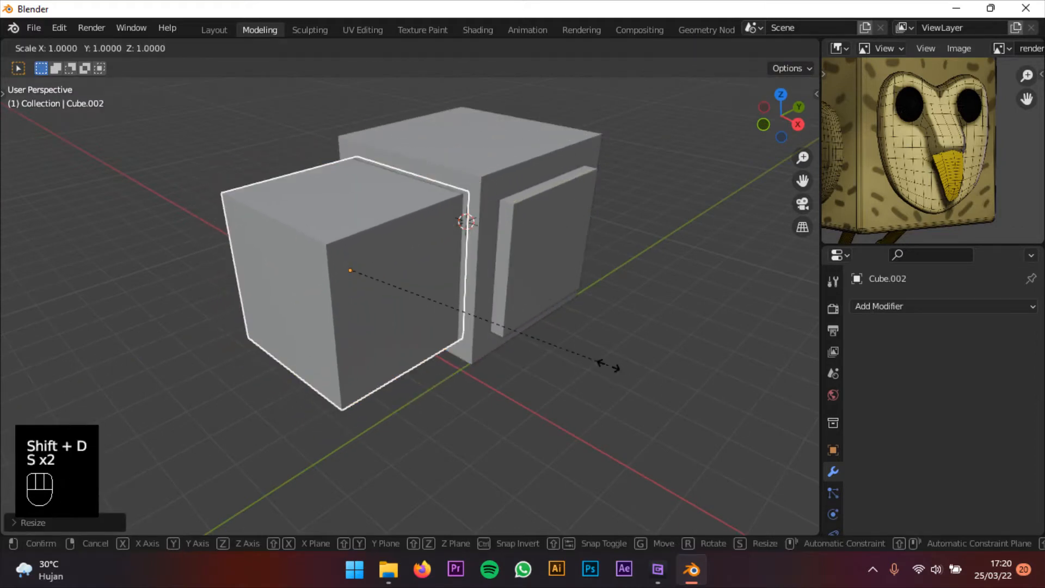
{"action": "key", "text": "x"}
{"action": "key", "text": "y"}
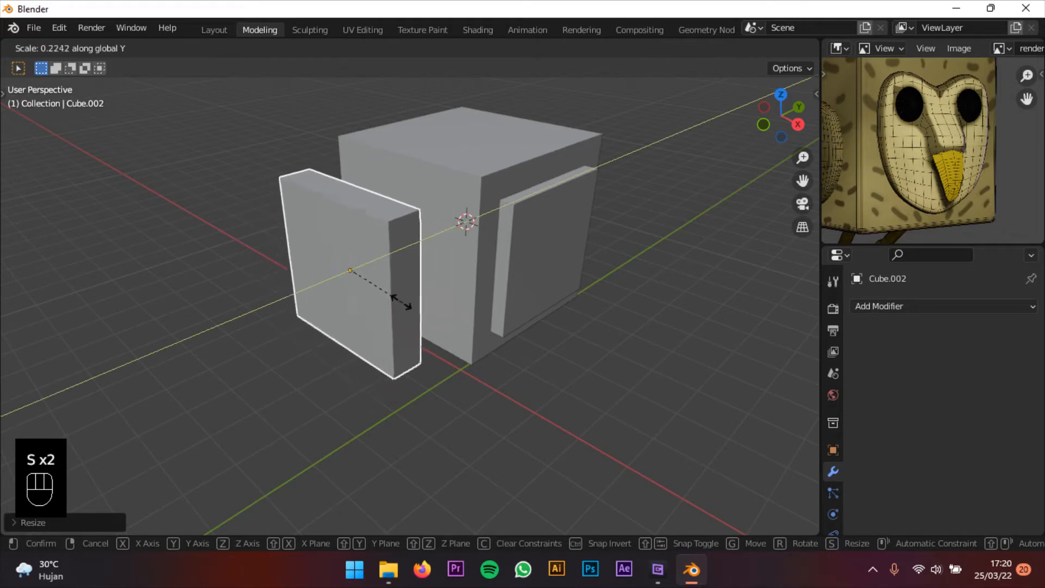
{"action": "left_click", "coordinate": [386, 293]}
{"action": "scroll", "coordinate": [487, 334], "scroll_direction": "up", "scroll_amount": 2}
{"action": "key", "text": "g"}
{"action": "key", "text": "y"}
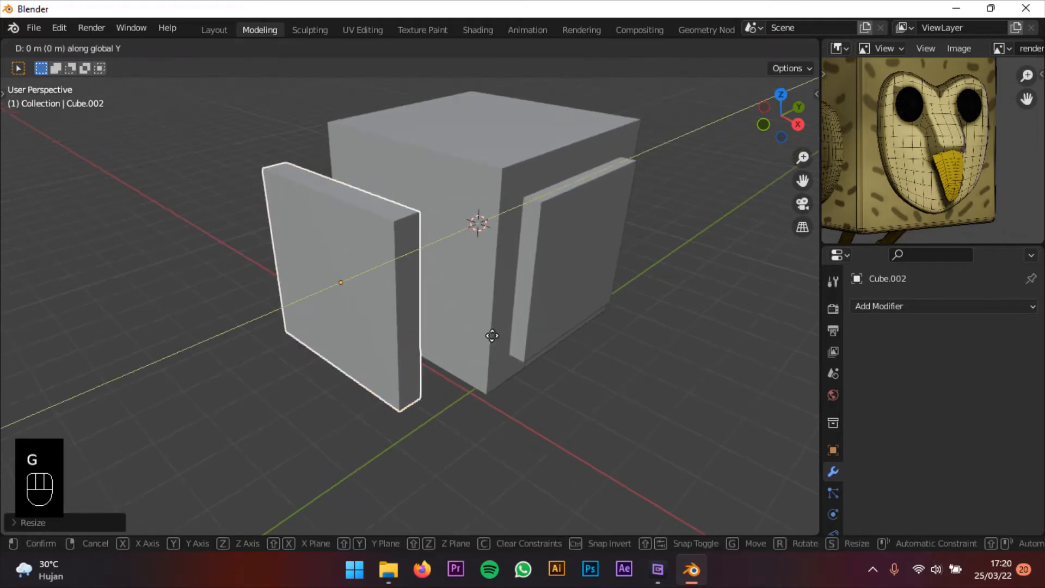
{"action": "left_click", "coordinate": [558, 341]}
- Check the face panel's fit from the front and side, and study the owl's face, wing and tail in the reference image
{"action": "middle_click_drag", "start_coordinate": [560, 313], "coordinate": [681, 322]}
{"action": "key", "text": "grave"}
{"action": "left_click", "coordinate": [583, 261]}
{"action": "scroll", "coordinate": [566, 256], "scroll_direction": "down", "scroll_amount": 2}
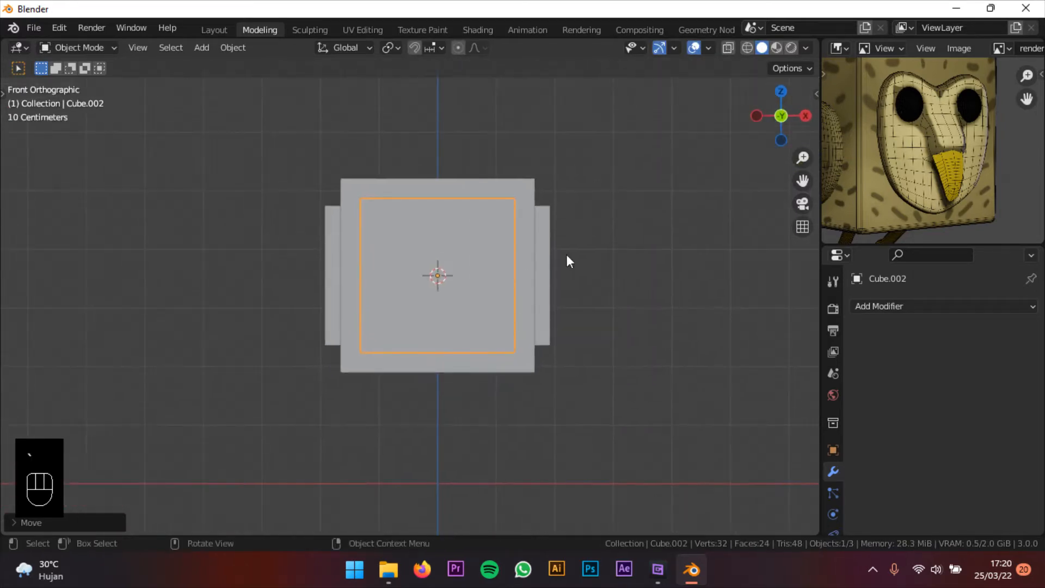
{"action": "scroll", "coordinate": [914, 152], "scroll_direction": "down", "scroll_amount": 2}
{"action": "middle_click_drag", "start_coordinate": [625, 223], "coordinate": [882, 231], "text": "shift"}
{"action": "scroll", "coordinate": [572, 253], "scroll_direction": "up", "scroll_amount": 2}
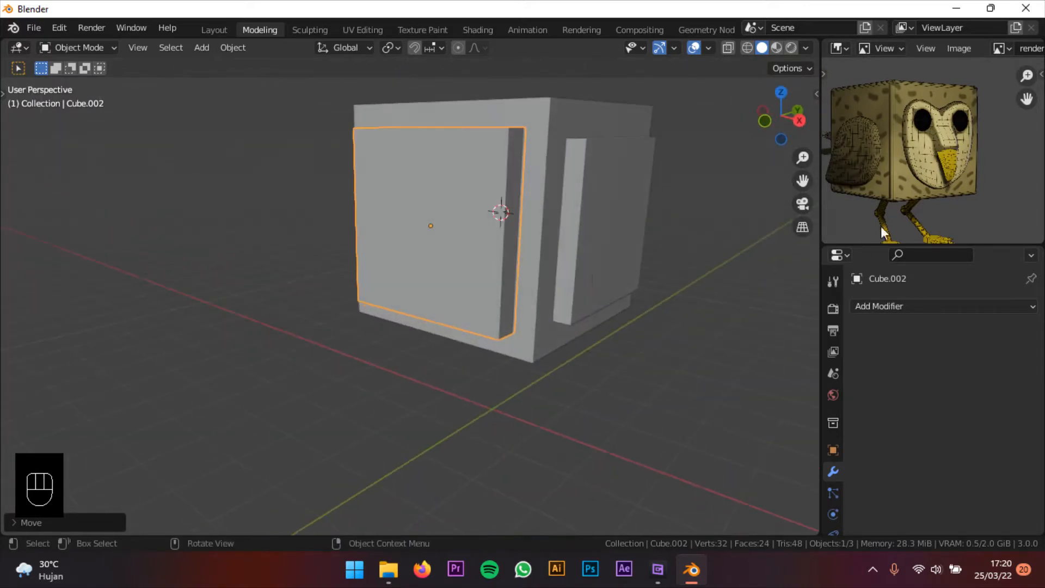
{"action": "mouse_move", "coordinate": [552, 248]}
{"action": "middle_mouse_down"}
{"action": "mouse_move", "coordinate": [635, 246]}
{"action": "mouse_move", "coordinate": [538, 261]}
{"action": "middle_mouse_up"}
{"action": "scroll", "coordinate": [539, 261], "scroll_direction": "down", "scroll_amount": 2}
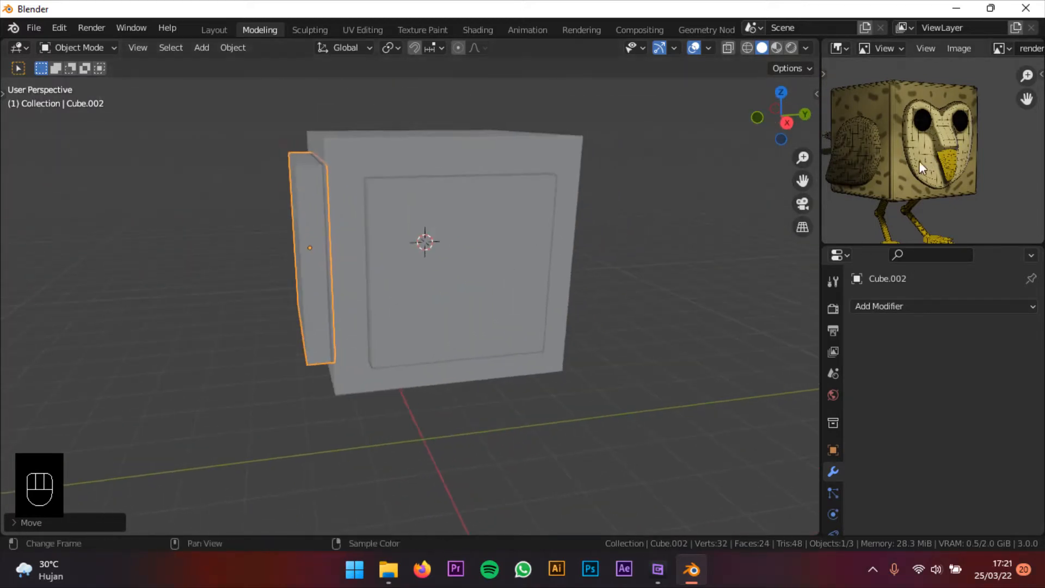
{"action": "scroll", "coordinate": [920, 152], "scroll_direction": "down", "scroll_amount": 1}
{"action": "scroll", "coordinate": [918, 145], "scroll_direction": "up", "scroll_amount": 4}
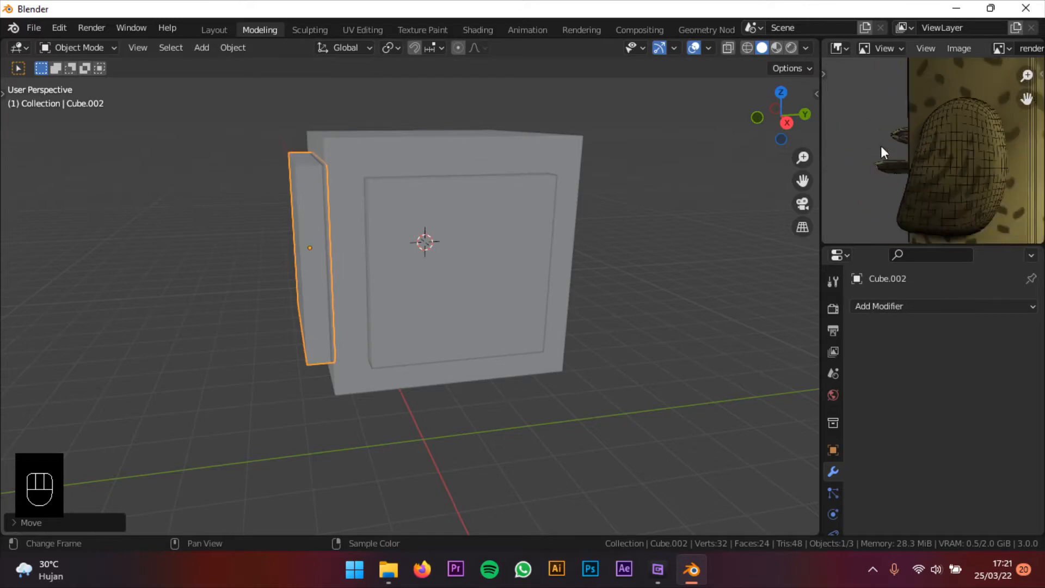
- Add a plane for the tail and move it along the Y axis to behind the body cube
{"action": "middle_click_drag", "start_coordinate": [599, 157], "coordinate": [481, 272]}
{"action": "key", "text": "shift+a"}
{"action": "mouse_move", "coordinate": [489, 237]}
{"action": "left_click", "coordinate": [531, 237]}
{"action": "key", "text": "g"}
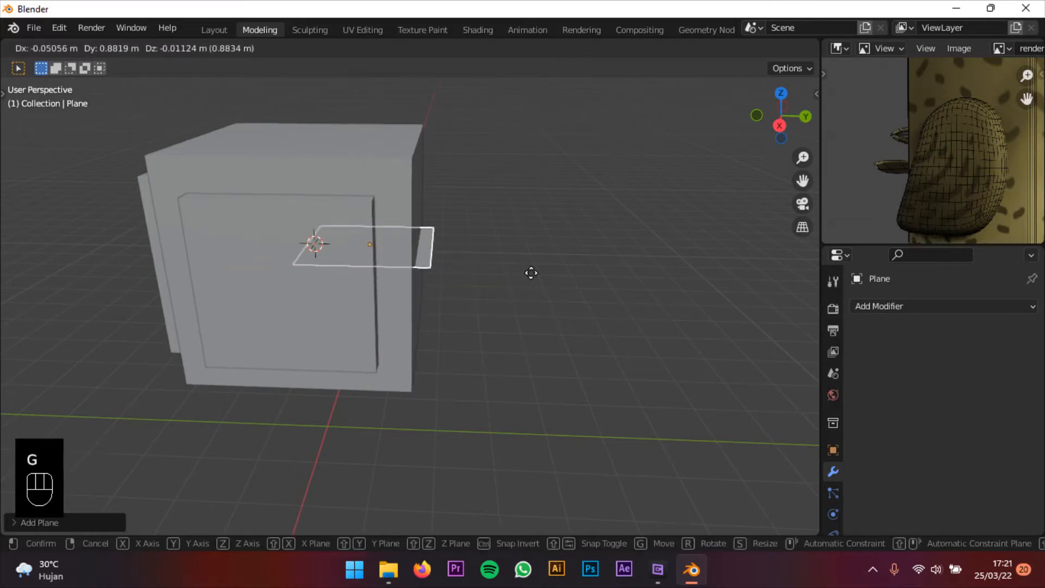
{"action": "middle_click", "coordinate": [665, 295]}
{"action": "left_click", "coordinate": [633, 291]}
- Narrow the tail plane along the X axis and lengthen it along the Y axis
{"action": "scroll", "coordinate": [674, 361], "scroll_direction": "up", "scroll_amount": 2}
{"action": "key", "text": "s"}
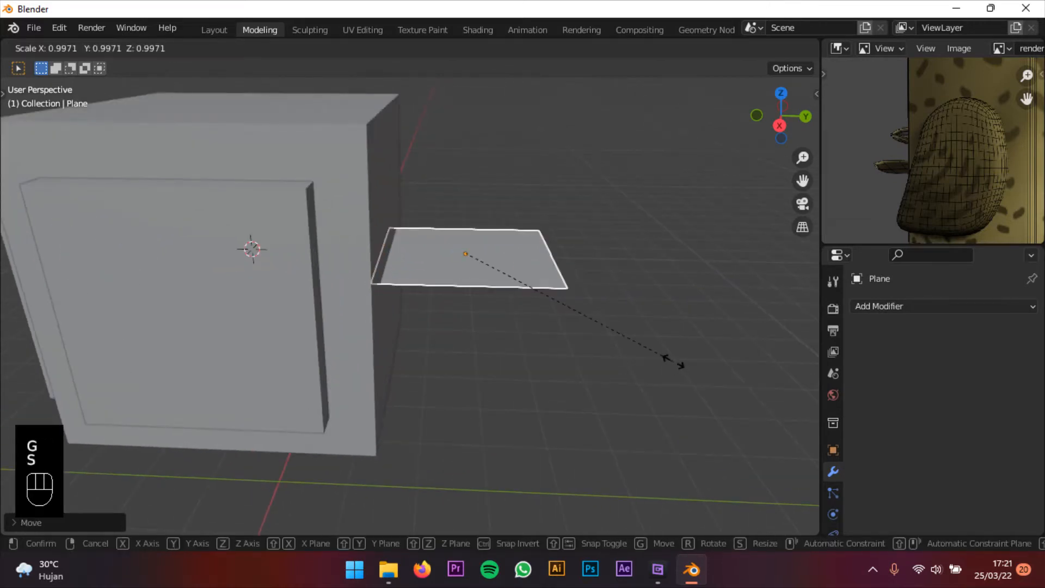
{"action": "middle_click", "coordinate": [566, 318]}
{"action": "left_click", "coordinate": [589, 328]}
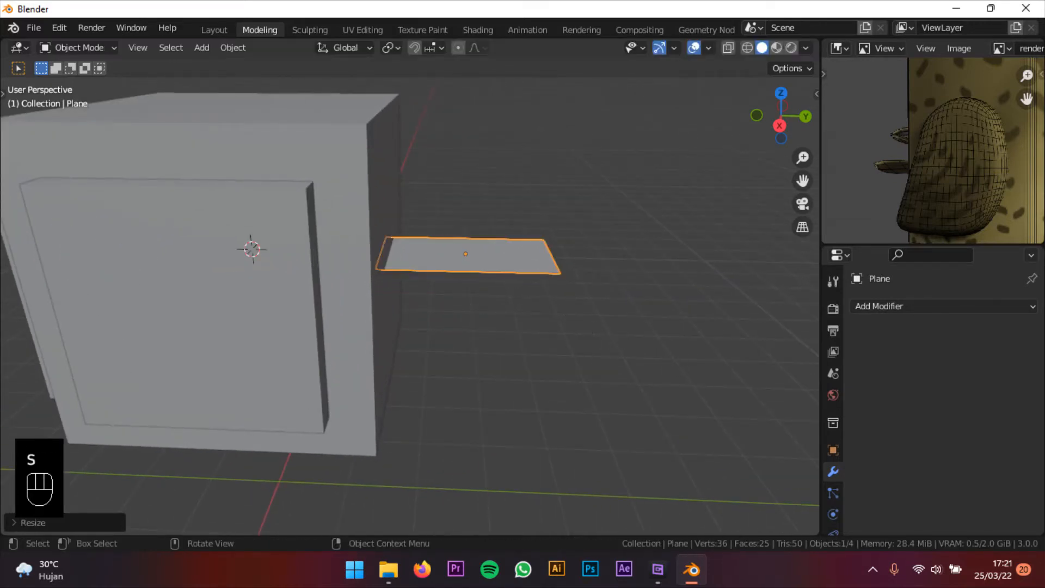
{"action": "key", "text": "s"}
{"action": "middle_click", "coordinate": [589, 328]}
- Shift the tail plane along Y so its near end meets the cube's back, and narrow it further along X
{"action": "key", "text": "g"}
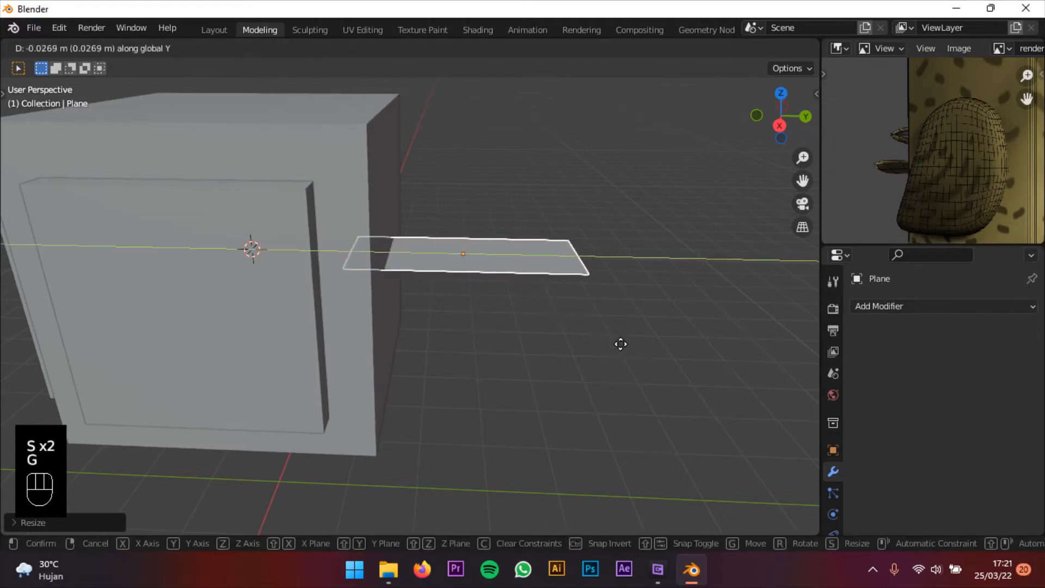
{"action": "left_click", "coordinate": [646, 359]}
{"action": "middle_click_drag", "start_coordinate": [648, 364], "coordinate": [630, 393]}
{"action": "key", "text": "s"}
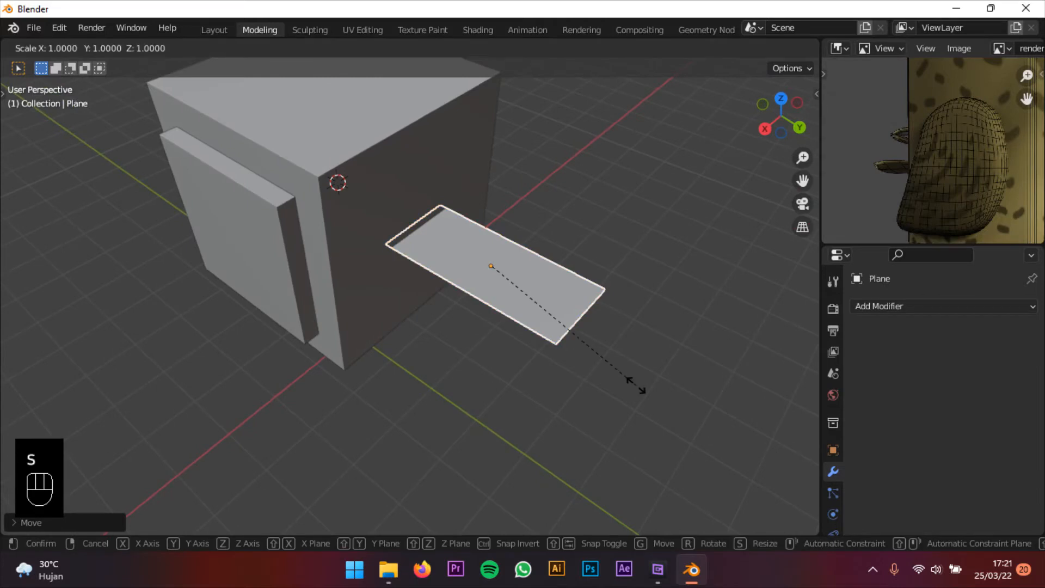
{"action": "left_click", "coordinate": [597, 348]}
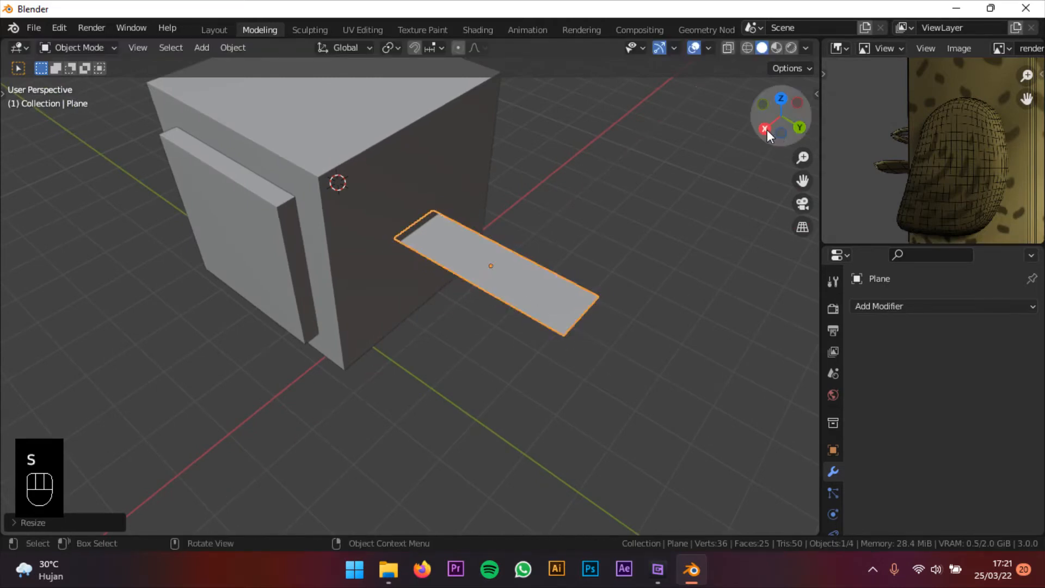
- In the right side view, tilt the tail plane upward away from the cube and reposition its lower end at the back face
{"action": "left_click", "coordinate": [765, 129]}
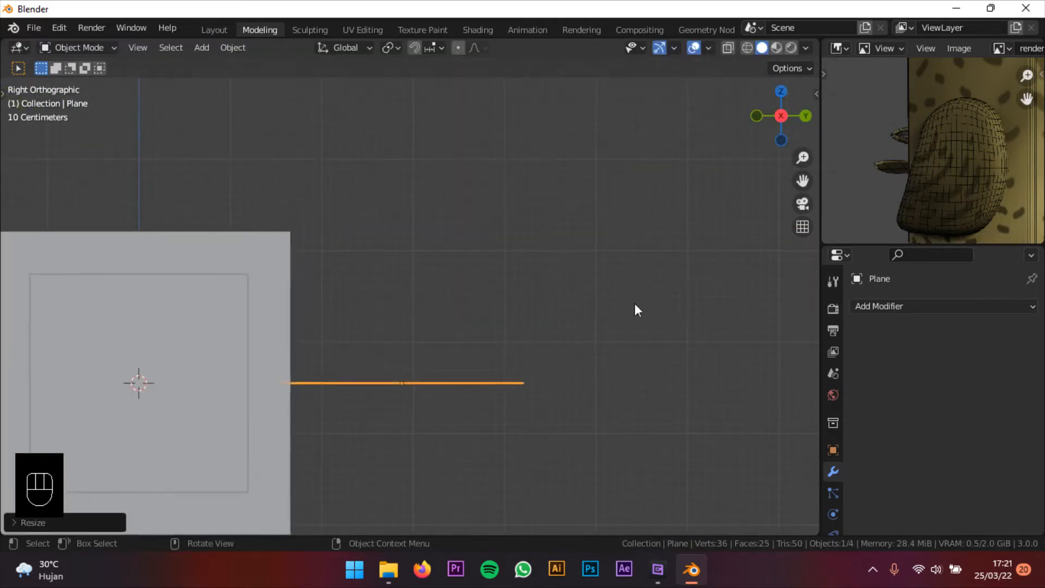
{"action": "middle_click_drag", "start_coordinate": [635, 304], "coordinate": [659, 214], "text": "shift"}
{"action": "key", "text": "r"}
{"action": "left_click", "coordinate": [644, 210]}
{"action": "key", "text": "g"}
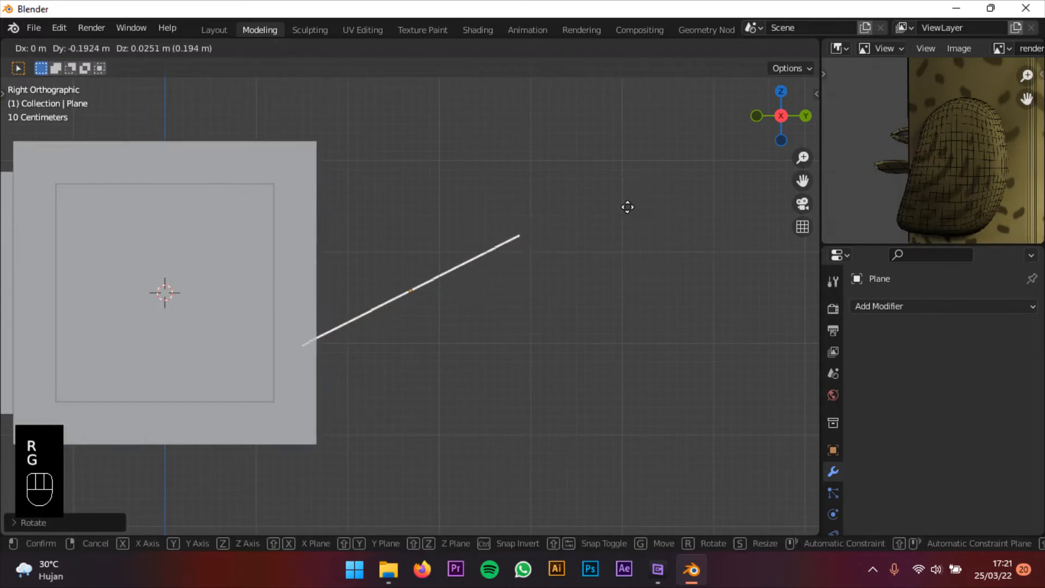
{"action": "left_click", "coordinate": [635, 211]}
- Examine the tilted tail plane and where it meets the cube's back from several angles
{"action": "scroll", "coordinate": [554, 217], "scroll_direction": "down", "scroll_amount": 2}
{"action": "middle_click_drag", "start_coordinate": [563, 208], "coordinate": [567, 257], "text": "shift"}
{"action": "scroll", "coordinate": [569, 263], "scroll_direction": "up", "scroll_amount": 2}
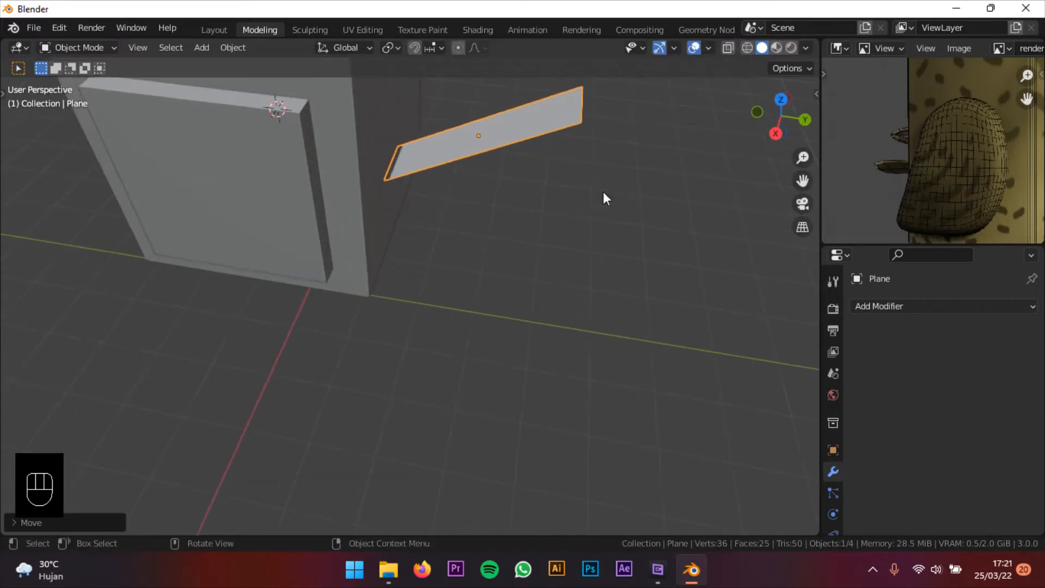
{"action": "middle_click_drag", "start_coordinate": [593, 184], "coordinate": [488, 224], "text": "shift"}
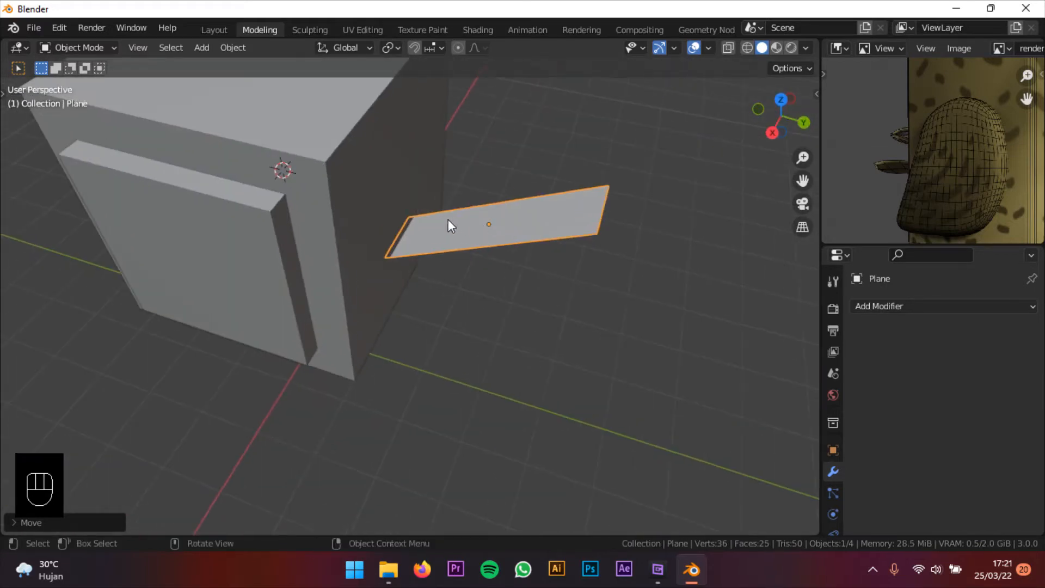
{"action": "middle_click_drag", "start_coordinate": [401, 237], "coordinate": [455, 274]}
{"action": "middle_click_drag", "start_coordinate": [544, 202], "coordinate": [538, 215], "text": "shift"}
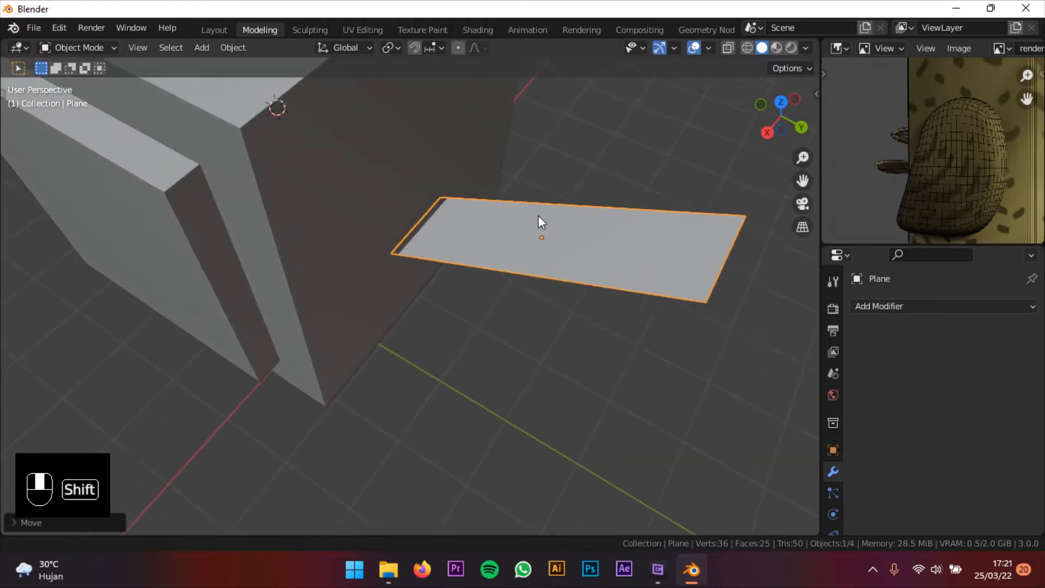
{"action": "middle_click_drag", "start_coordinate": [560, 249], "coordinate": [585, 222]}
- Open the tail plane in Edit Mode, turn on X-ray and select all of its vertices
{"action": "left_click", "coordinate": [54, 45]}
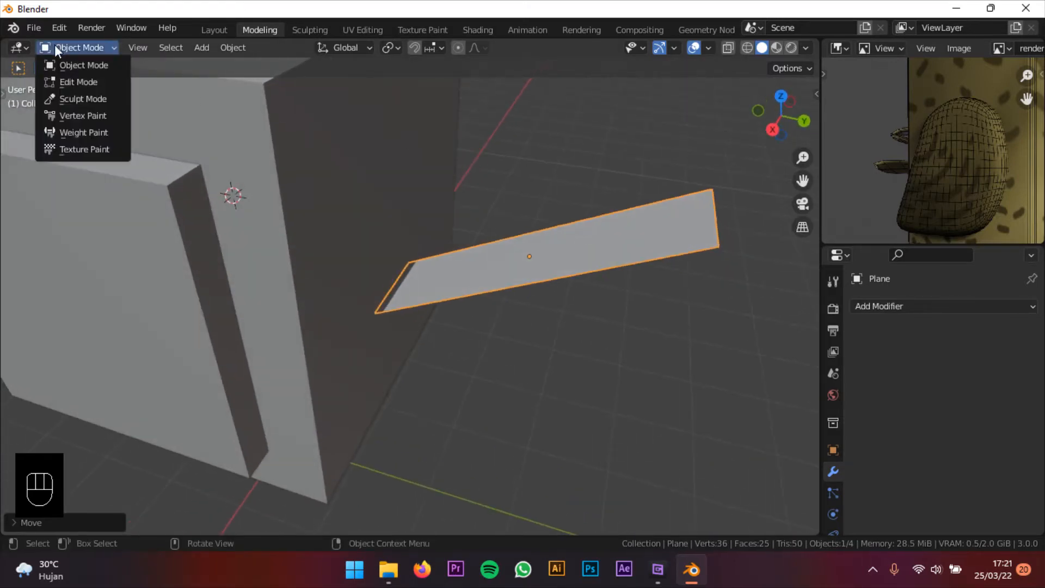
{"action": "left_click", "coordinate": [75, 82]}
{"action": "middle_click_drag", "start_coordinate": [493, 254], "coordinate": [434, 244], "text": "shift"}
{"action": "scroll", "coordinate": [577, 231], "scroll_direction": "down", "scroll_amount": 3}
{"action": "middle_click_drag", "start_coordinate": [581, 229], "coordinate": [590, 222]}
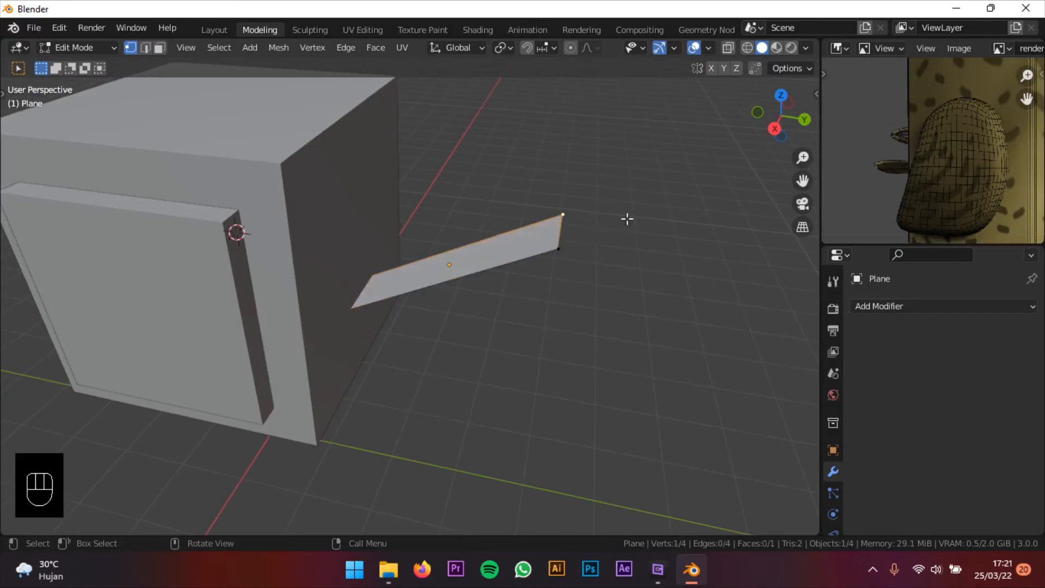
{"action": "left_click", "coordinate": [728, 48]}
{"action": "left_click_drag", "start_coordinate": [640, 158], "coordinate": [267, 370]}
{"action": "middle_click_drag", "start_coordinate": [422, 305], "coordinate": [444, 293]}
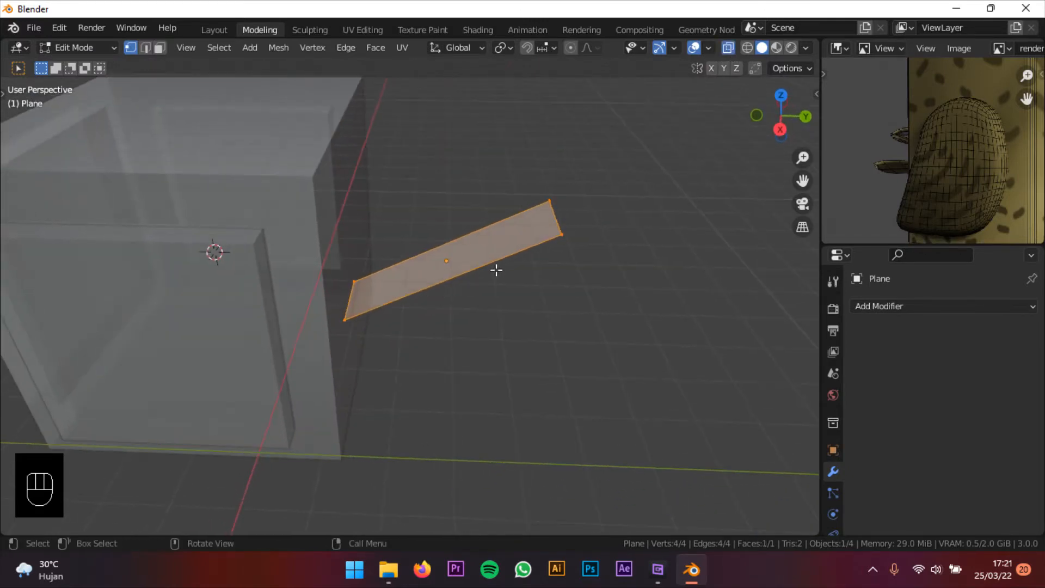
- In the right side view, shift the plane's mesh outward until its origin sits at the lower end, and return to Object Mode
{"action": "key", "text": "g"}
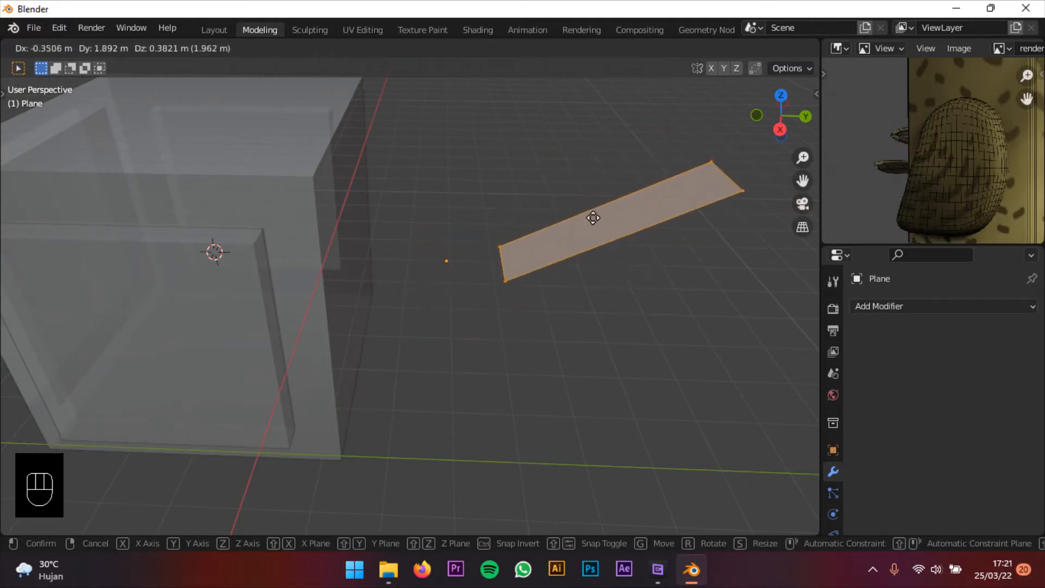
{"action": "left_click", "coordinate": [463, 273]}
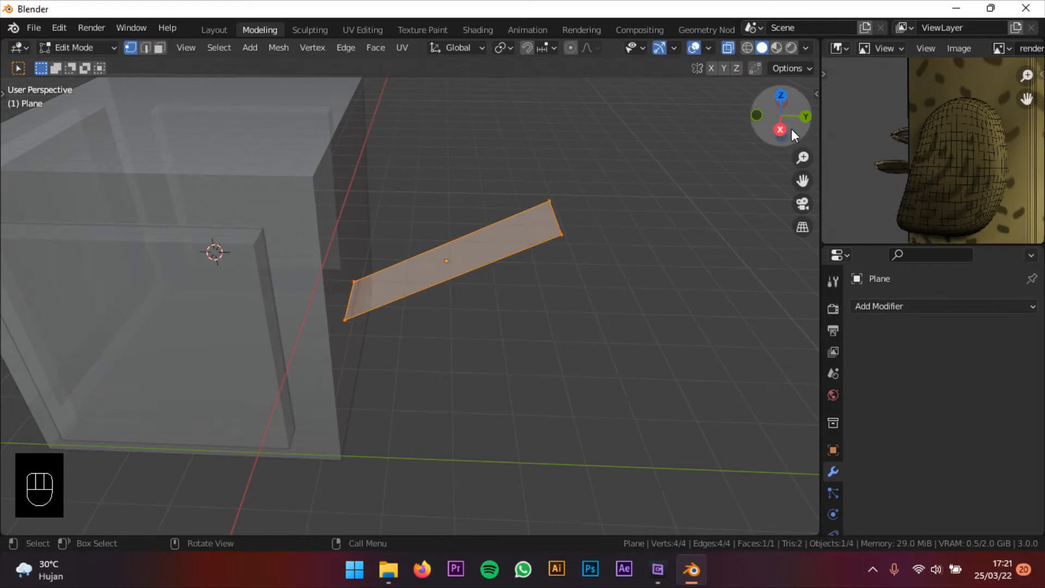
{"action": "middle_click_drag", "start_coordinate": [540, 272], "coordinate": [557, 278], "text": "shift"}
{"action": "middle_click_drag", "start_coordinate": [634, 251], "coordinate": [634, 254], "text": "shift"}
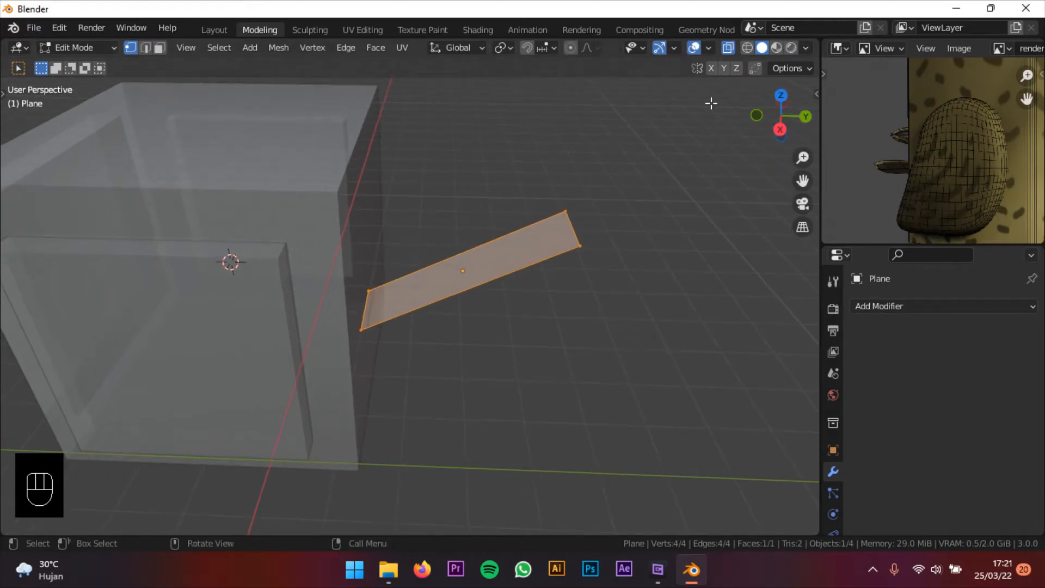
{"action": "left_click", "coordinate": [780, 130]}
{"action": "scroll", "coordinate": [587, 234], "scroll_direction": "up", "scroll_amount": 2}
{"action": "middle_click_drag", "start_coordinate": [506, 303], "coordinate": [562, 289], "text": "shift"}
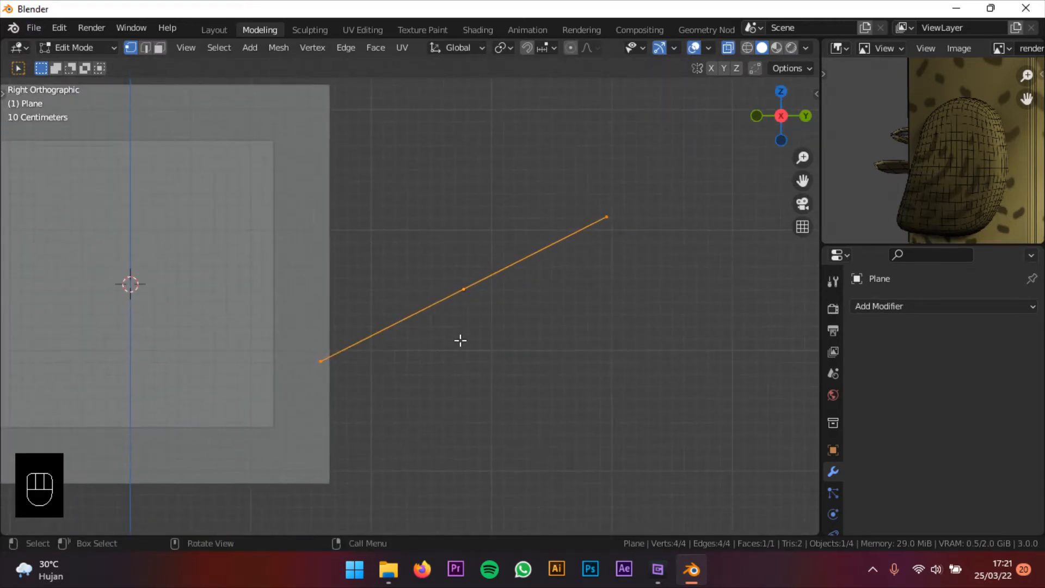
{"action": "key", "text": "g"}
{"action": "left_click", "coordinate": [603, 269]}
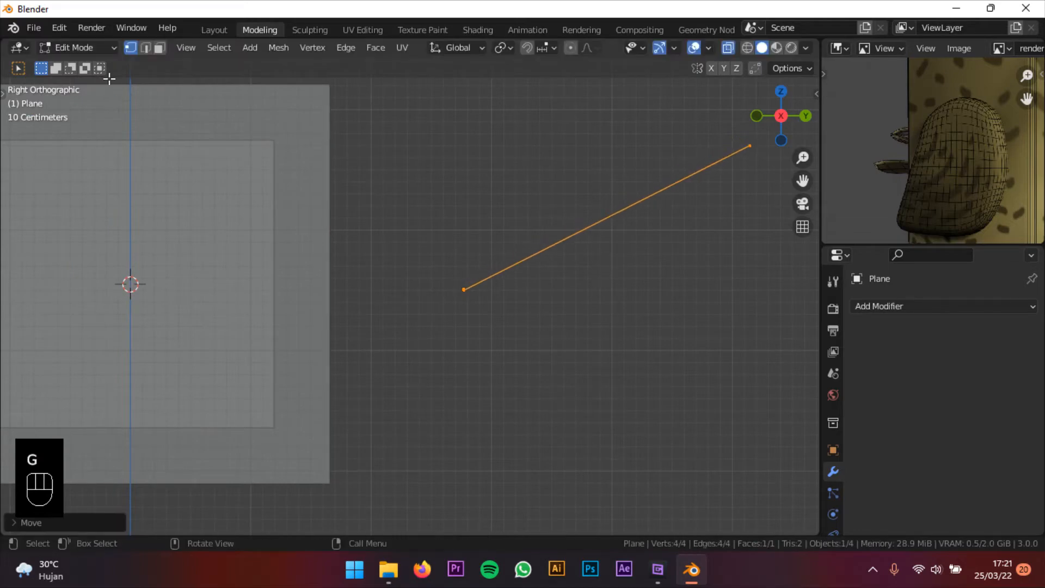
{"action": "left_click", "coordinate": [93, 66]}
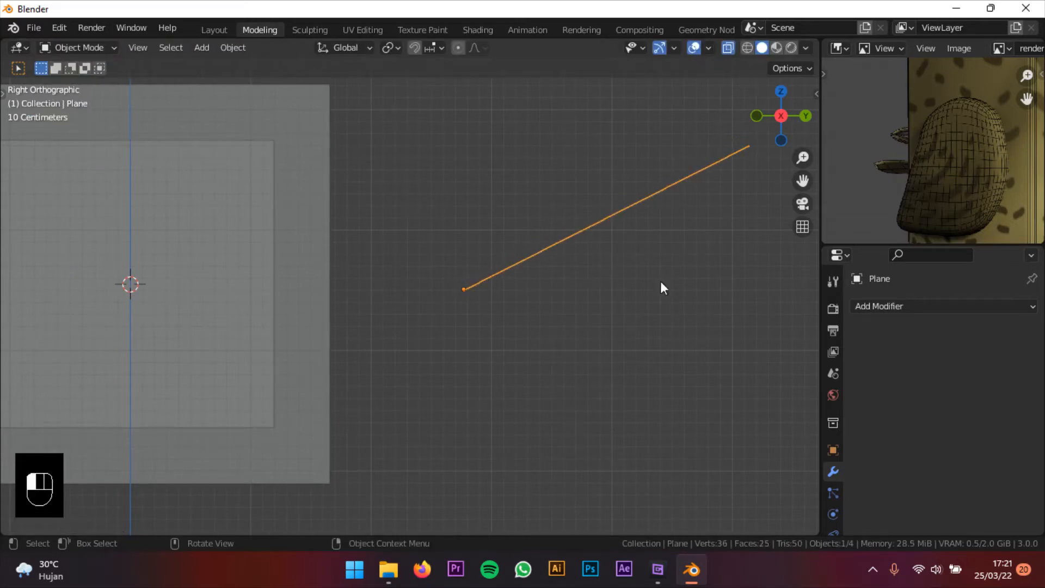
- Turn off X-ray and move the tail plane in the right side view so its origin end touches the cube's back
{"action": "left_click", "coordinate": [731, 48]}
{"action": "middle_click_drag", "start_coordinate": [635, 263], "coordinate": [577, 256]}
{"action": "left_click", "coordinate": [543, 279]}
{"action": "left_click", "coordinate": [786, 126]}
{"action": "key", "text": "g"}
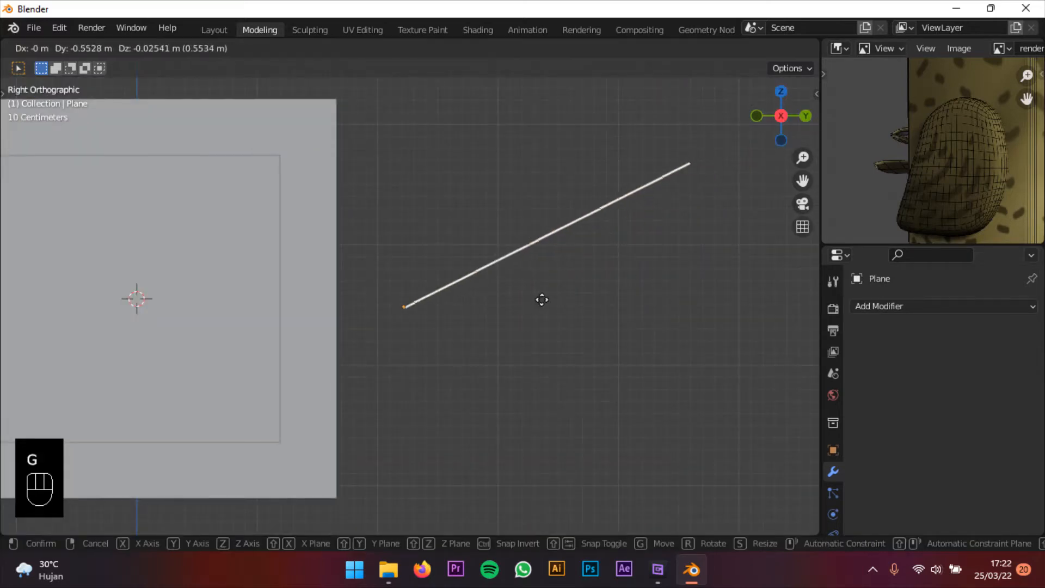
{"action": "left_click", "coordinate": [526, 331]}
{"action": "middle_click_drag", "start_coordinate": [512, 313], "coordinate": [474, 373]}
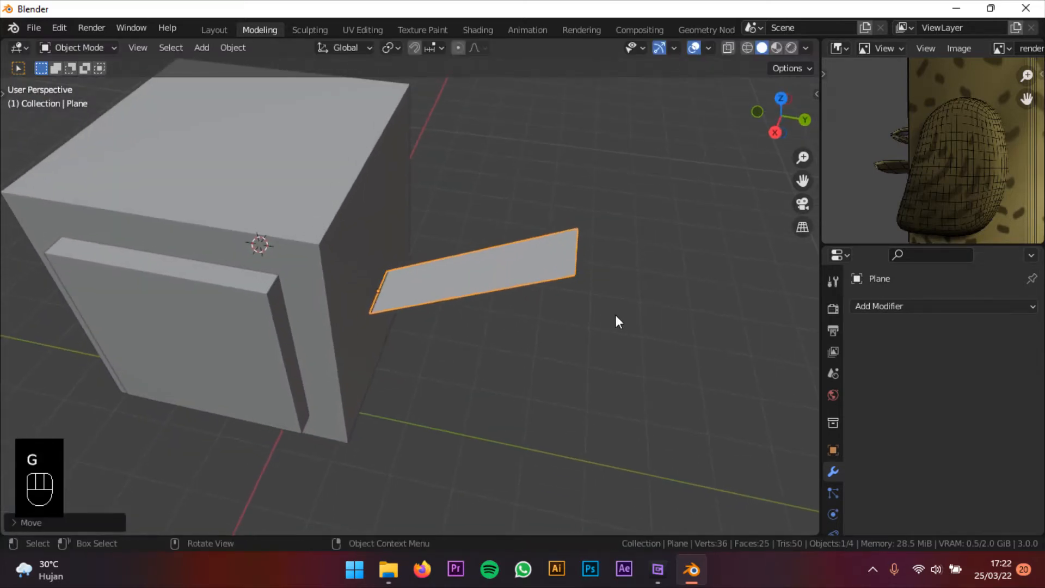
- Test the tail plane's new pivot with trial scaling and a trial rotation about the Z axis, cancelling each
{"action": "key", "text": "s"}
{"action": "right_click", "coordinate": [399, 325]}
{"action": "key", "text": "s"}
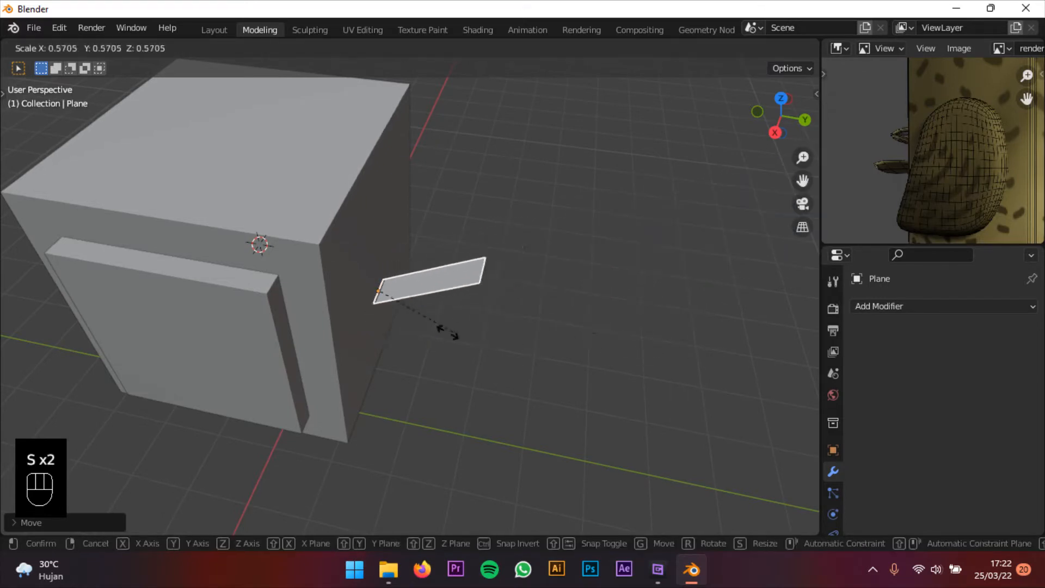
{"action": "right_click", "coordinate": [455, 334]}
{"action": "key", "text": "r"}
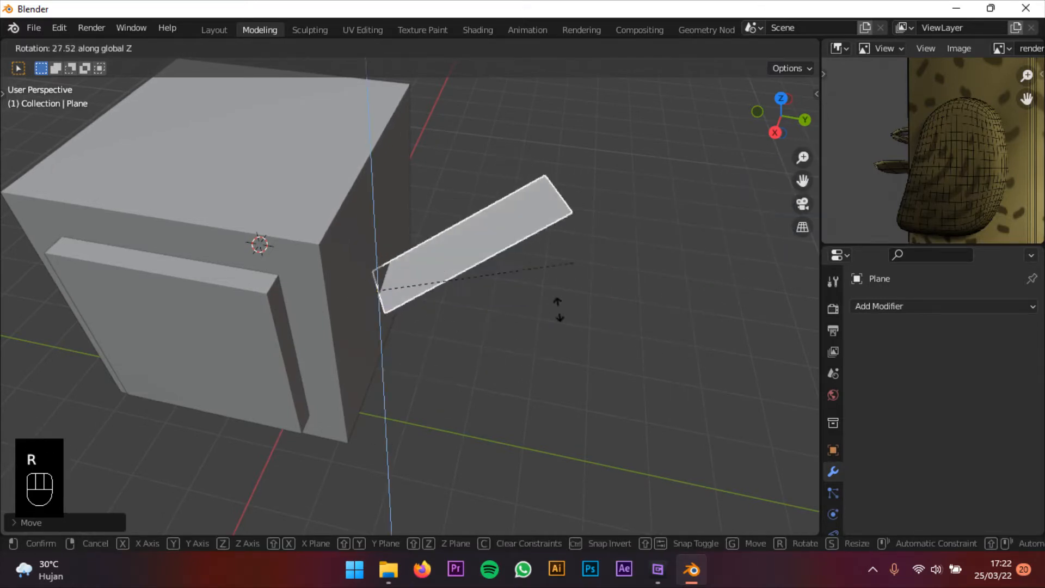
{"action": "right_click", "coordinate": [541, 321]}
- Examine the tail plane's width and alignment on the cube's back from directly above
{"action": "middle_click_drag", "start_coordinate": [541, 322], "coordinate": [522, 348]}
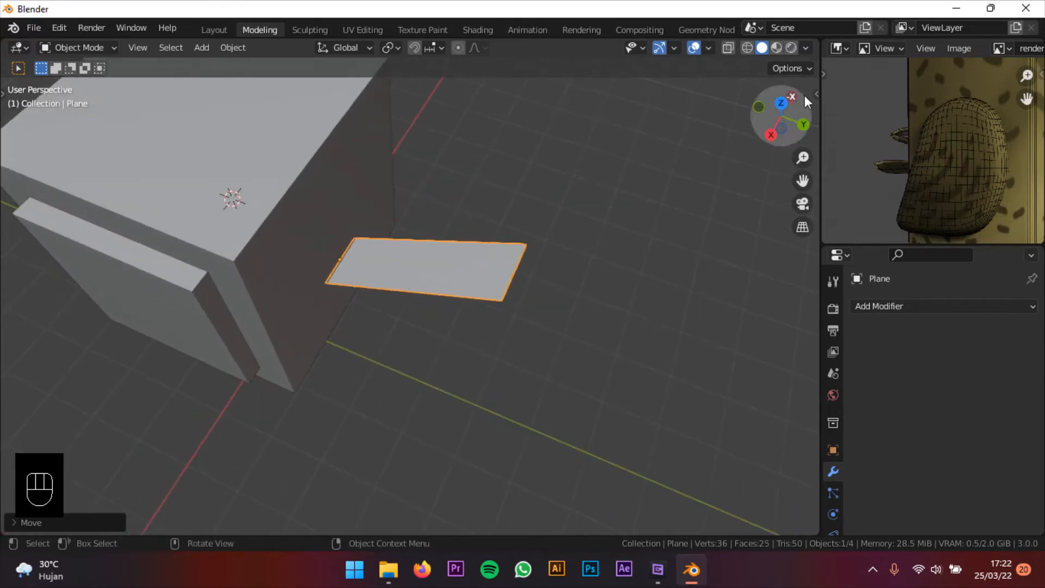
{"action": "left_click", "coordinate": [782, 103]}
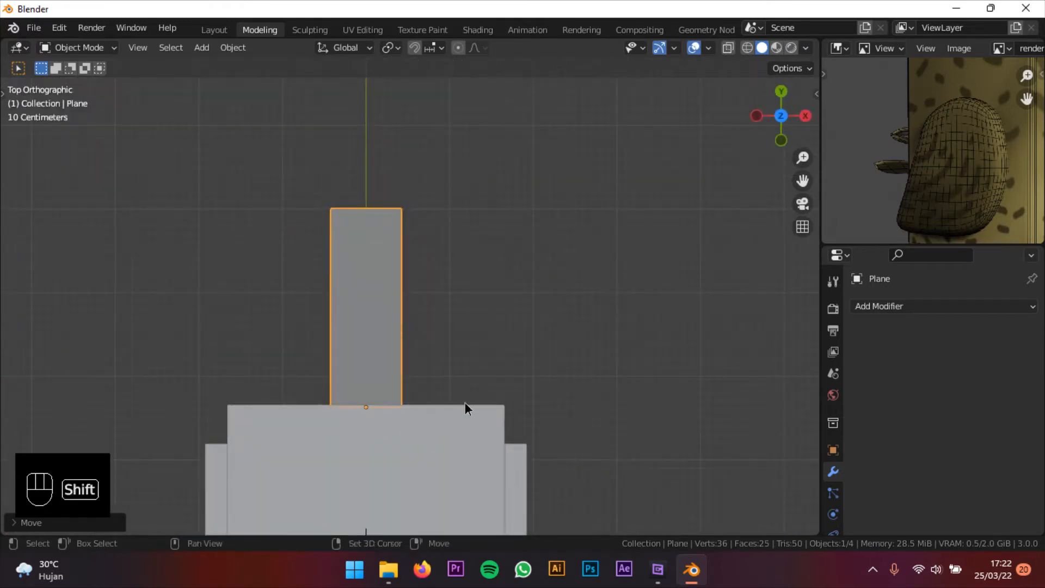
{"action": "middle_click_drag", "start_coordinate": [464, 402], "coordinate": [524, 335], "text": "shift"}
{"action": "scroll", "coordinate": [507, 337], "scroll_direction": "up", "scroll_amount": 2}
{"action": "middle_click_drag", "start_coordinate": [567, 300], "coordinate": [520, 299], "text": "shift"}
{"action": "scroll", "coordinate": [580, 314], "scroll_direction": "down", "scroll_amount": 2}
{"action": "scroll", "coordinate": [580, 312], "scroll_direction": "up", "scroll_amount": 2}
{"action": "scroll", "coordinate": [560, 316], "scroll_direction": "up", "scroll_amount": 1}
{"action": "scroll", "coordinate": [438, 299], "scroll_direction": "down", "scroll_amount": 3}
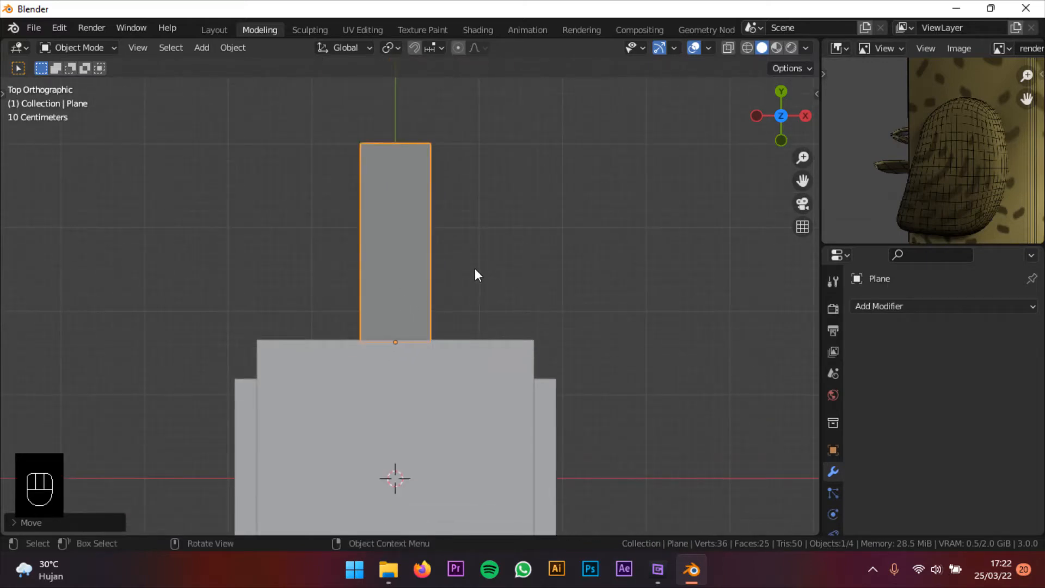
- Duplicate the tail plane and rotate the copy clockwise about 42° around its pivot in the top view
{"action": "key", "text": "shift+d"}
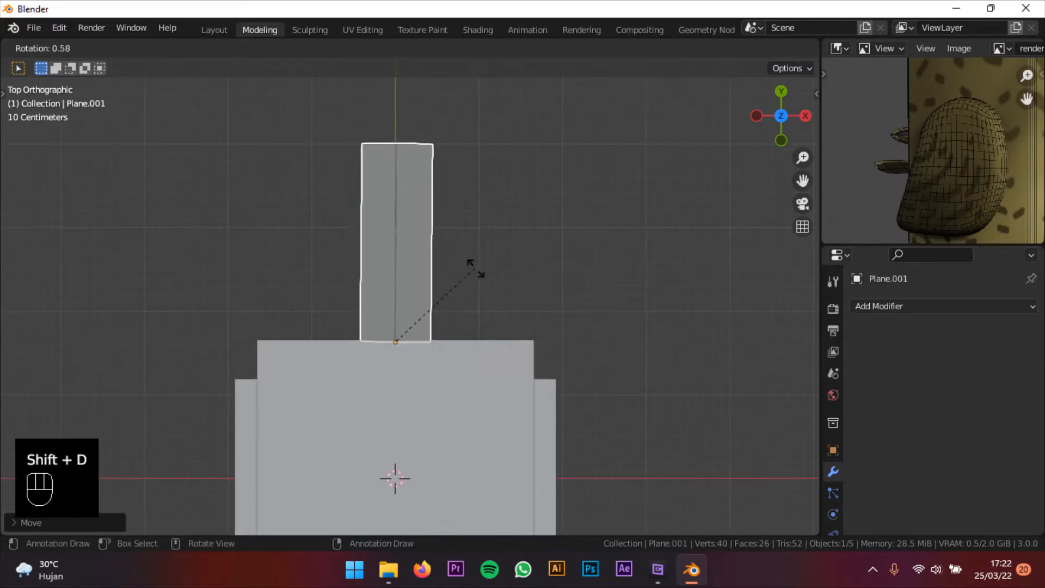
{"action": "middle_click_drag", "start_coordinate": [472, 355], "coordinate": [508, 341], "text": "shift"}
{"action": "scroll", "coordinate": [508, 341], "scroll_direction": "up", "scroll_amount": 3}
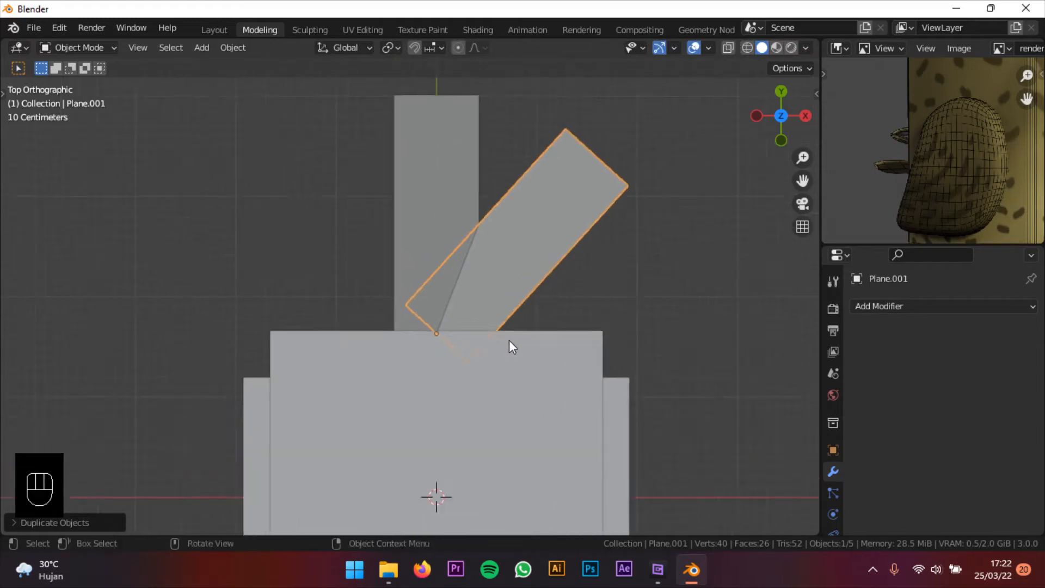
- Add a Mirror modifier on the X axis to the rotated feather copy, using the centre tail plane as mirror object
{"action": "middle_click_drag", "start_coordinate": [609, 320], "coordinate": [532, 357], "text": "shift"}
{"action": "scroll", "coordinate": [586, 356], "scroll_direction": "down", "scroll_amount": 2}
{"action": "middle_click_drag", "start_coordinate": [532, 357], "coordinate": [552, 370]}
{"action": "scroll", "coordinate": [552, 370], "scroll_direction": "down", "scroll_amount": 1}
{"action": "middle_click_drag", "start_coordinate": [638, 345], "coordinate": [606, 298], "text": "shift"}
{"action": "scroll", "coordinate": [606, 298], "scroll_direction": "up", "scroll_amount": 2}
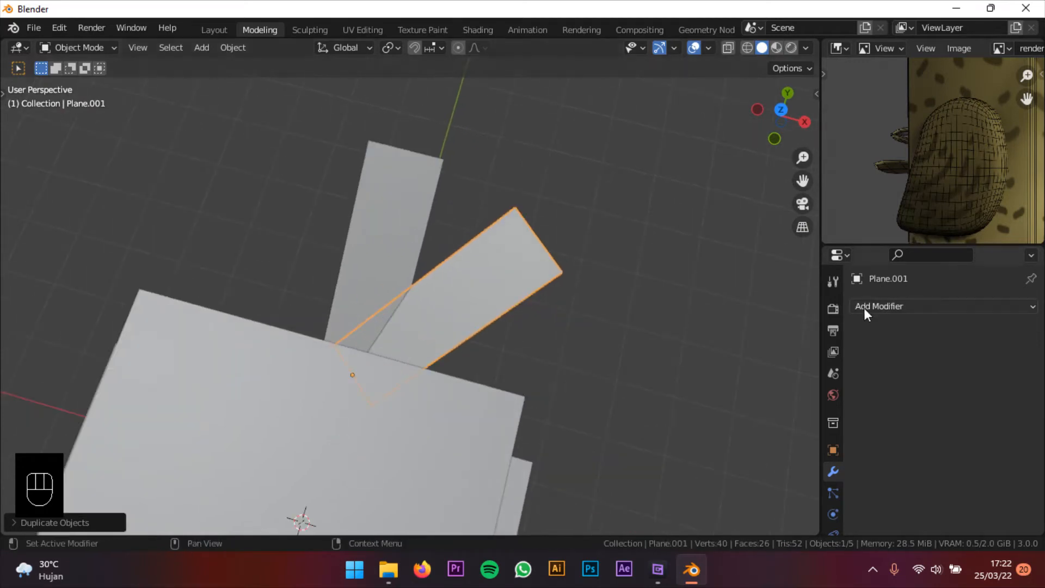
{"action": "left_click", "coordinate": [878, 307]}
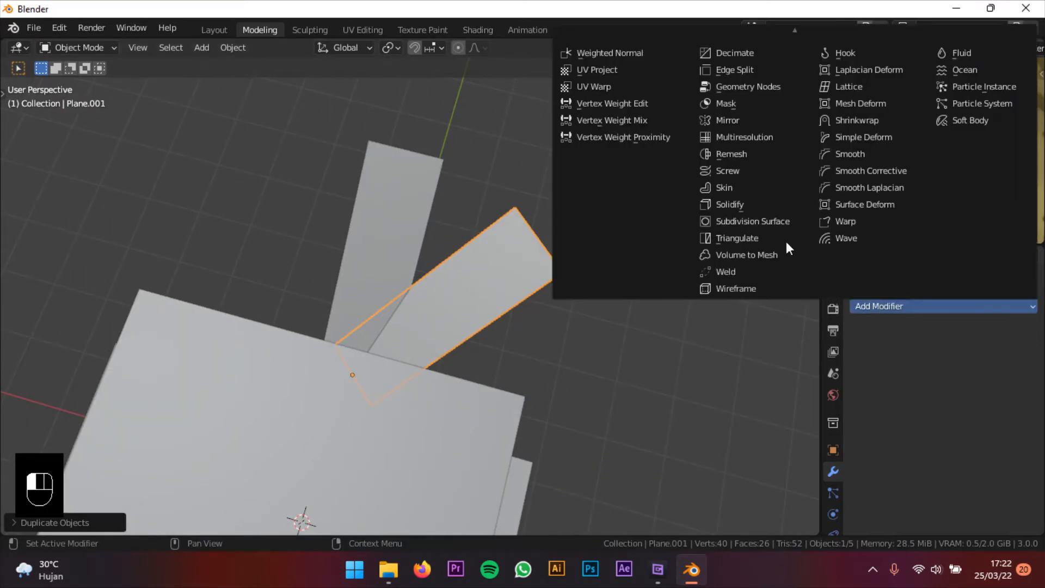
{"action": "left_click", "coordinate": [742, 118]}
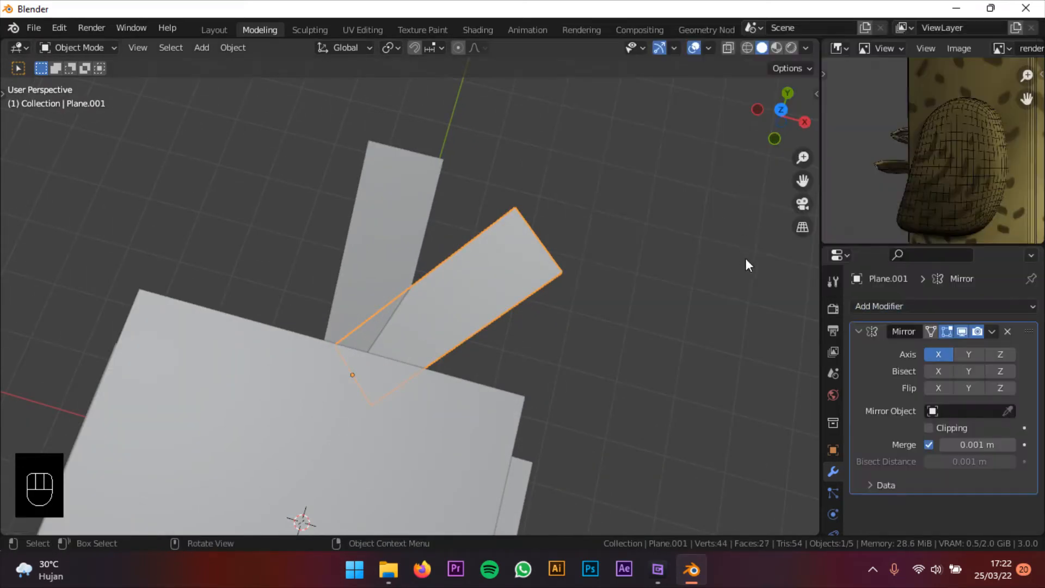
{"action": "left_click", "coordinate": [1008, 410]}
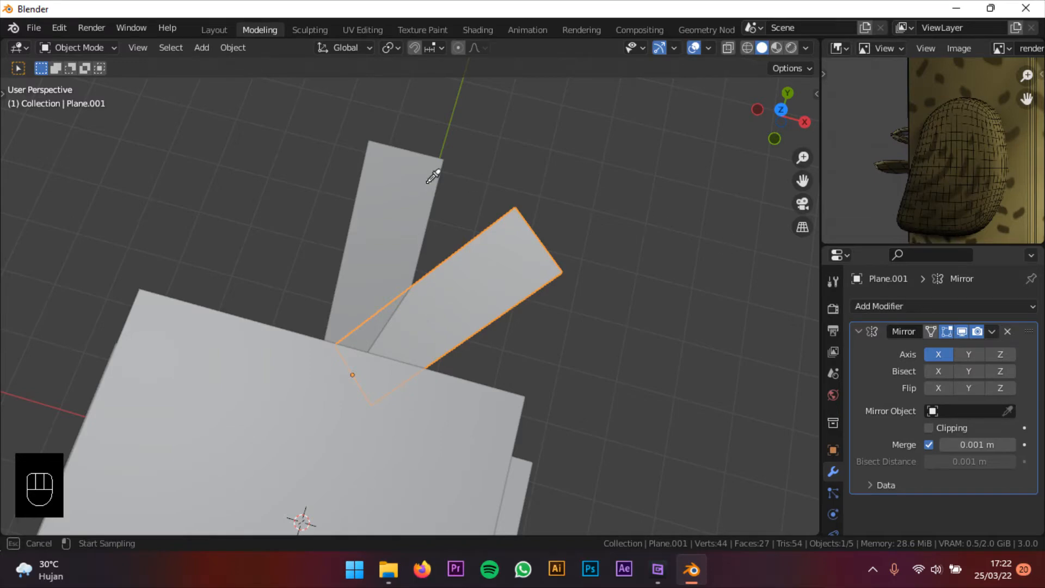
{"action": "left_click", "coordinate": [397, 199]}
{"action": "middle_click_drag", "start_coordinate": [395, 248], "coordinate": [227, 231]}
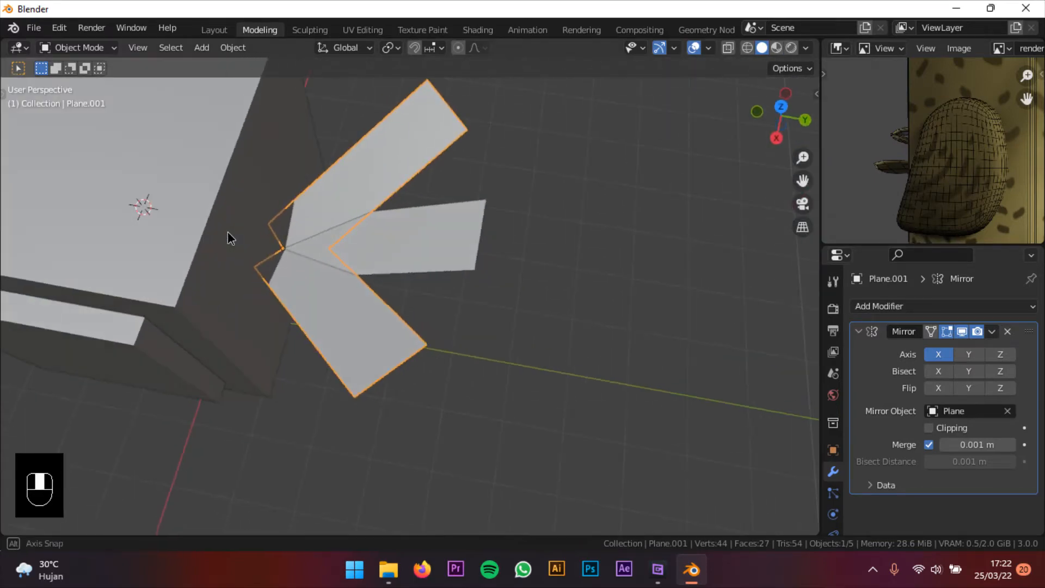
{"action": "middle_click_drag", "start_coordinate": [522, 269], "coordinate": [558, 278], "text": "shift"}
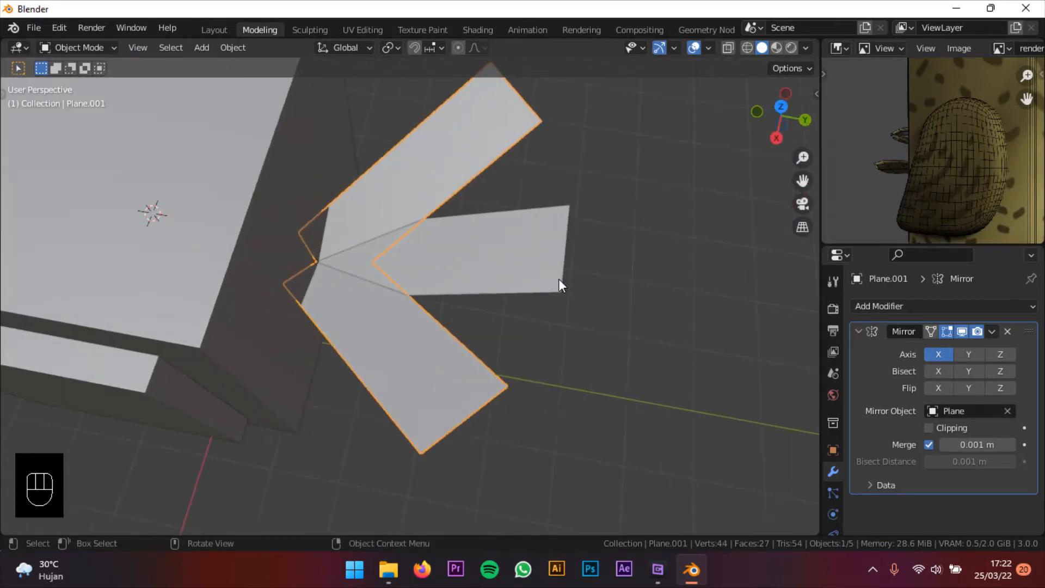
- Test the mirror link by moving the centre tail plane away from the cube, and undo that move
{"action": "left_click", "coordinate": [488, 276]}
{"action": "middle_click_drag", "start_coordinate": [487, 283], "coordinate": [375, 326]}
{"action": "left_click", "coordinate": [450, 302]}
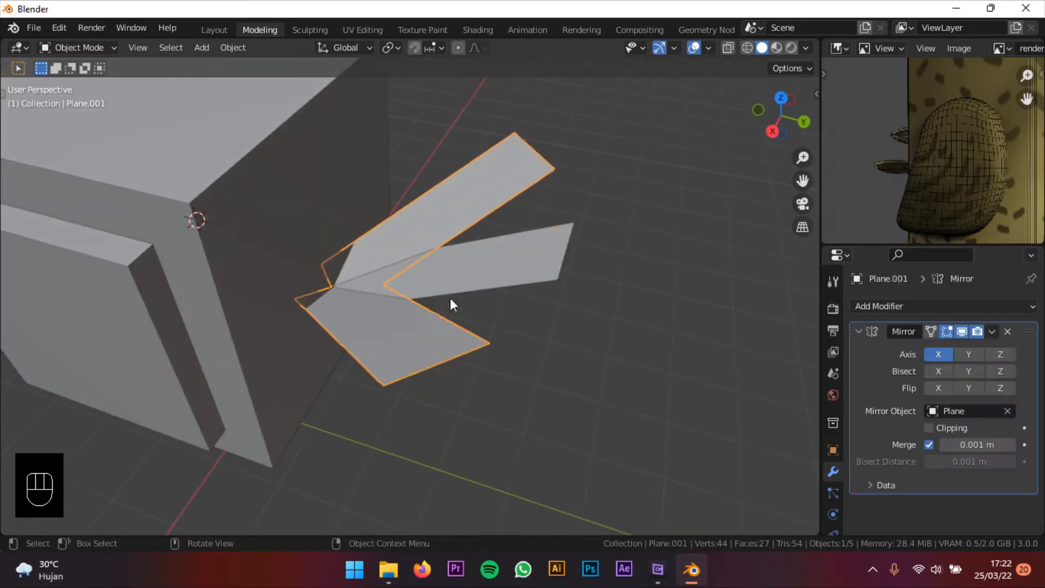
{"action": "left_click", "coordinate": [496, 292]}
{"action": "key", "text": "g"}
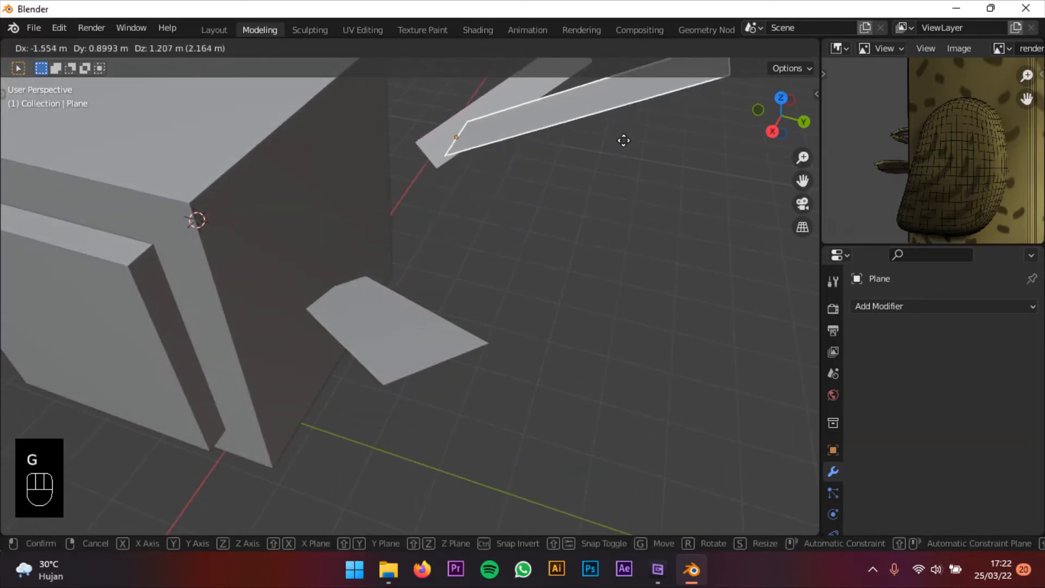
{"action": "left_click", "coordinate": [561, 248]}
{"action": "middle_click_drag", "start_coordinate": [562, 251], "coordinate": [310, 152]}
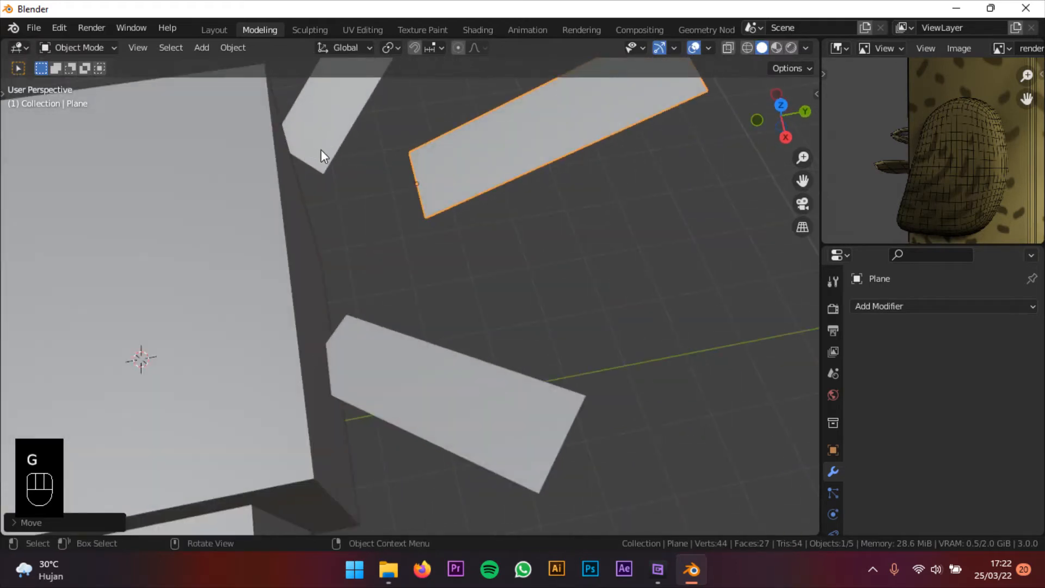
{"action": "key", "text": "ctrl+z"}
{"action": "scroll", "coordinate": [436, 288], "scroll_direction": "down", "scroll_amount": 3}
{"action": "middle_click_drag", "start_coordinate": [435, 288], "coordinate": [386, 248]}
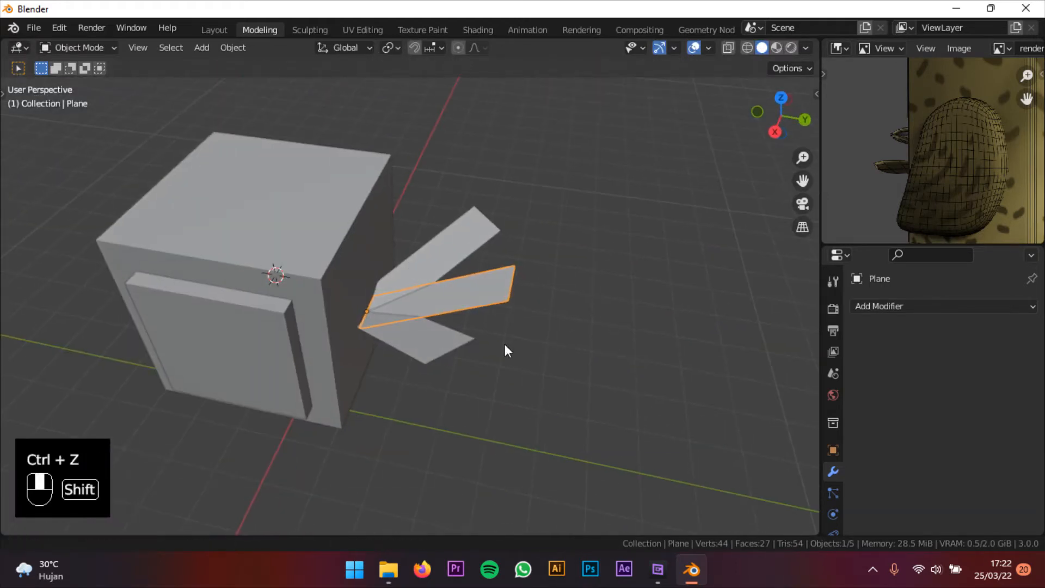
- Lower the mirrored pair of outer tail feathers about 0.26 m along Z, beneath the centre feather
{"action": "middle_click_drag", "start_coordinate": [504, 343], "coordinate": [498, 344], "text": "shift"}
{"action": "left_click", "coordinate": [442, 309]}
{"action": "middle_click_drag", "start_coordinate": [442, 309], "coordinate": [444, 285], "text": "shift"}
{"action": "scroll", "coordinate": [489, 294], "scroll_direction": "up", "scroll_amount": 2}
{"action": "key", "text": "g"}
{"action": "key", "text": "z"}
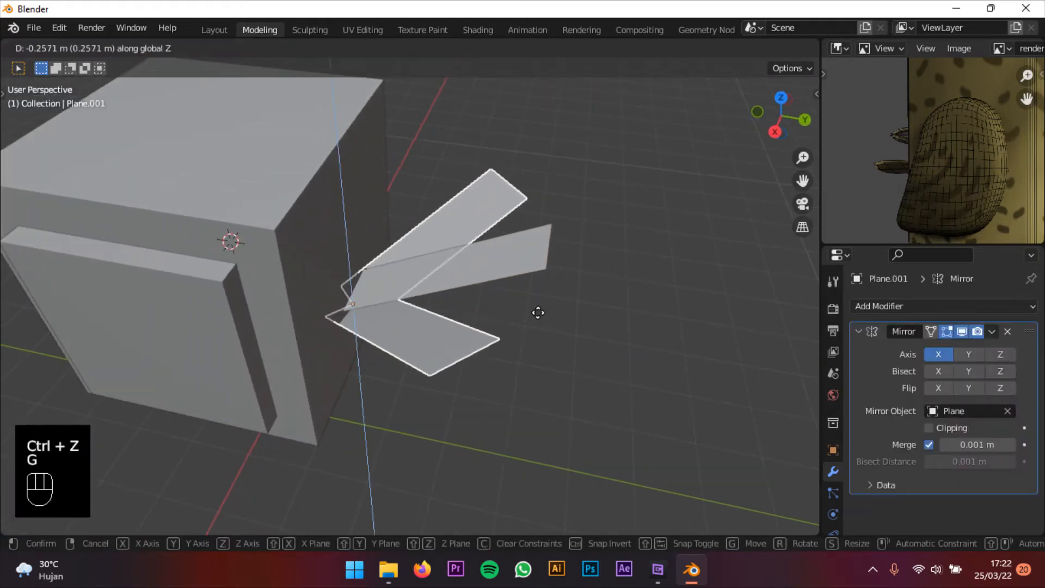
{"action": "left_click", "coordinate": [537, 313]}
- Examine the whole owl with its legs in the reference image and compare it with the blocked-out body
{"action": "middle_click_drag", "start_coordinate": [513, 296], "coordinate": [843, 250], "text": "shift"}
{"action": "scroll", "coordinate": [447, 310], "scroll_direction": "down", "scroll_amount": 2}
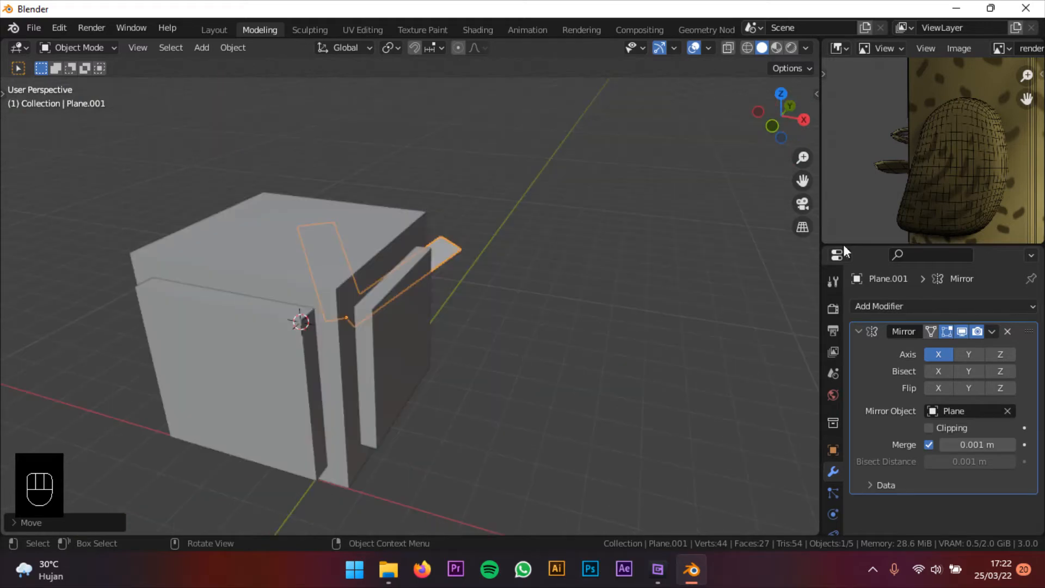
{"action": "scroll", "coordinate": [870, 178], "scroll_direction": "down", "scroll_amount": 3}
{"action": "scroll", "coordinate": [932, 145], "scroll_direction": "up", "scroll_amount": 2}
{"action": "scroll", "coordinate": [932, 159], "scroll_direction": "down", "scroll_amount": 2}
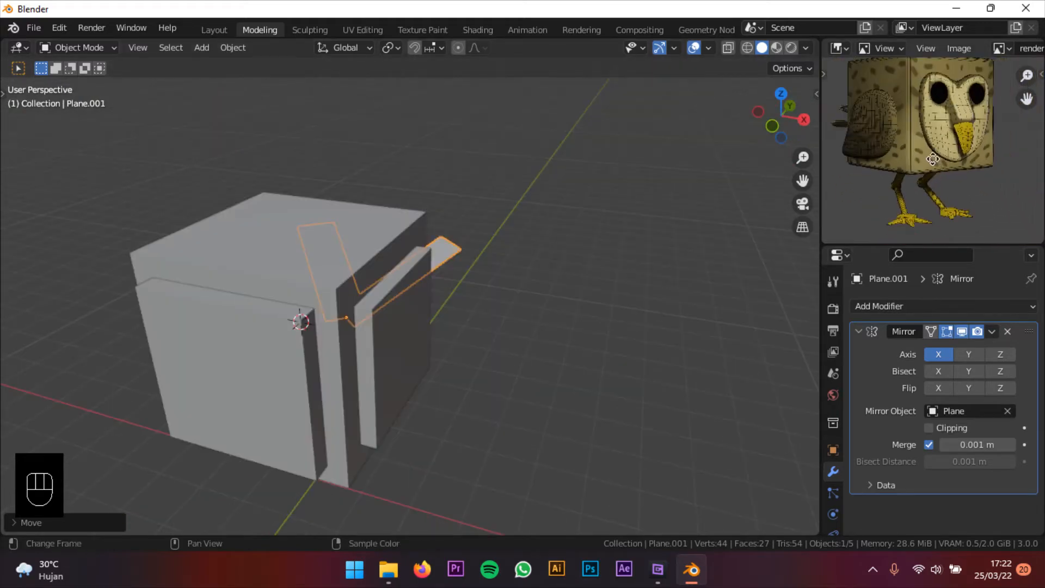
{"action": "scroll", "coordinate": [932, 159], "scroll_direction": "up", "scroll_amount": 1}
{"action": "middle_click_drag", "start_coordinate": [541, 345], "coordinate": [522, 294]}
- Deselect the feathers and add a cylinder mesh with 16 vertices for the leg
{"action": "left_click", "coordinate": [562, 218]}
{"action": "middle_click_drag", "start_coordinate": [576, 251], "coordinate": [571, 303]}
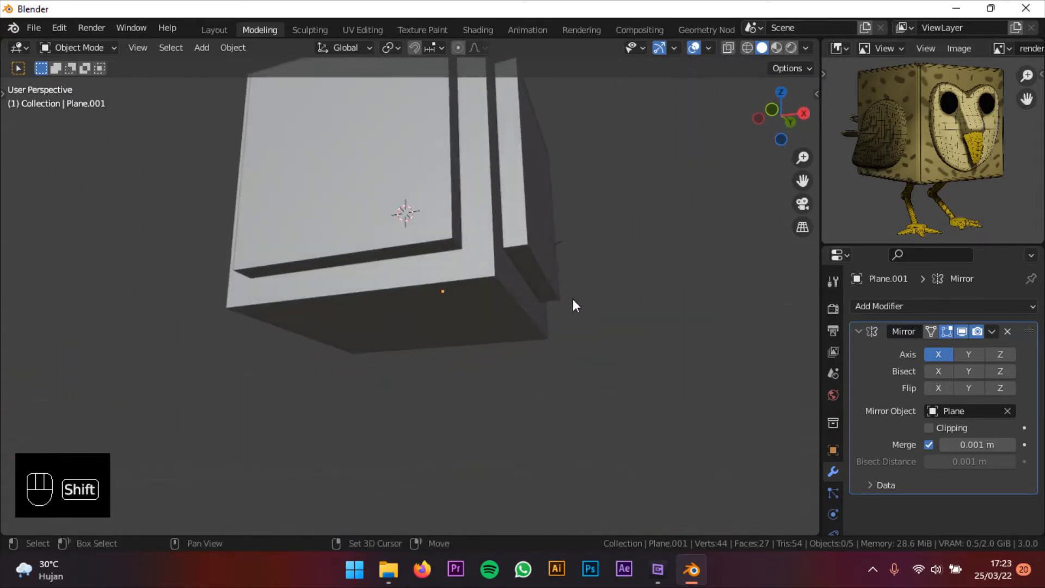
{"action": "key", "text": "shift+a"}
{"action": "mouse_move", "coordinate": [577, 239]}
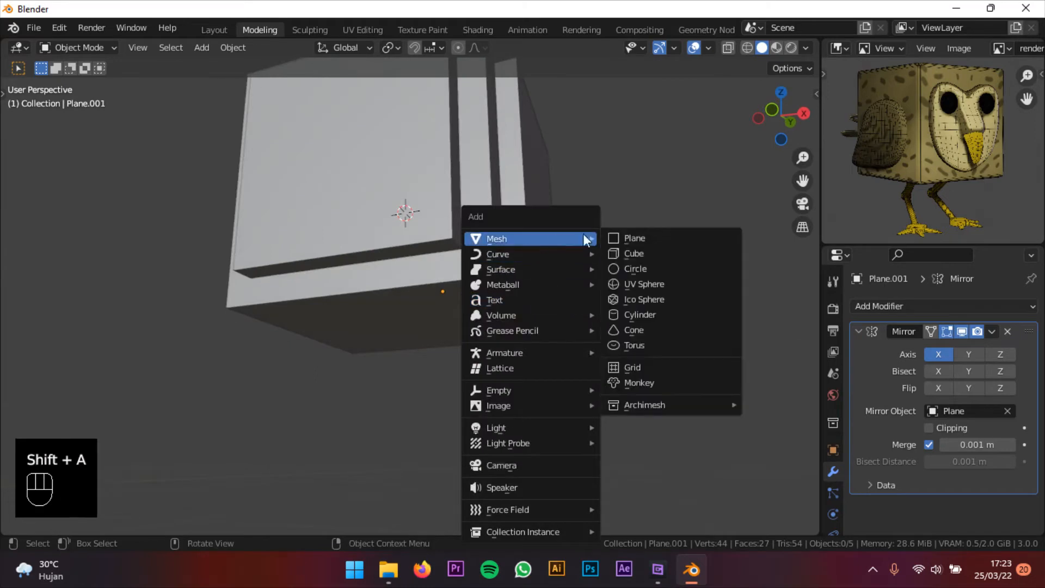
{"action": "left_click", "coordinate": [660, 313]}
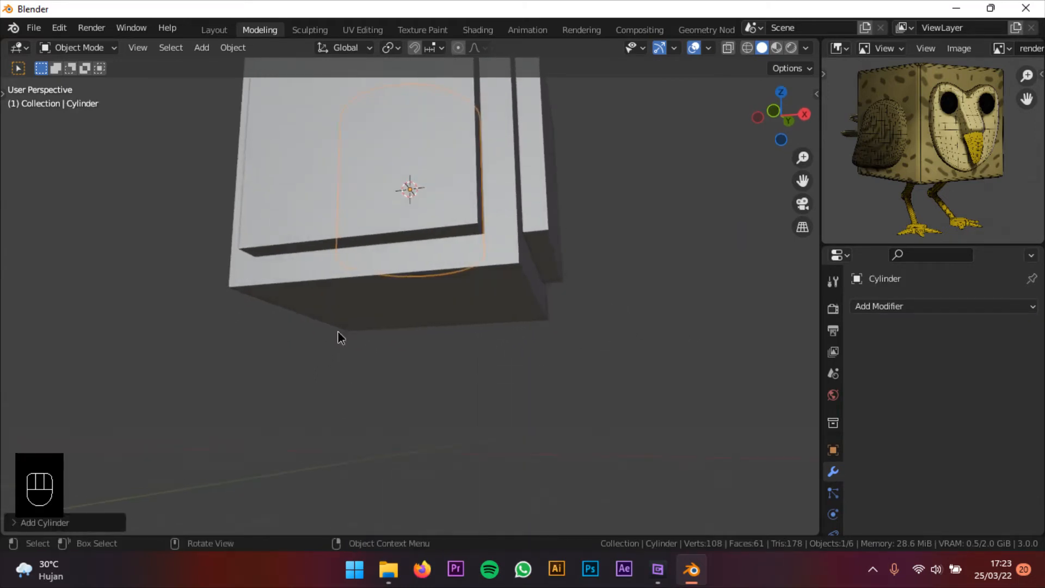
{"action": "middle_click_drag", "start_coordinate": [337, 332], "coordinate": [387, 341]}
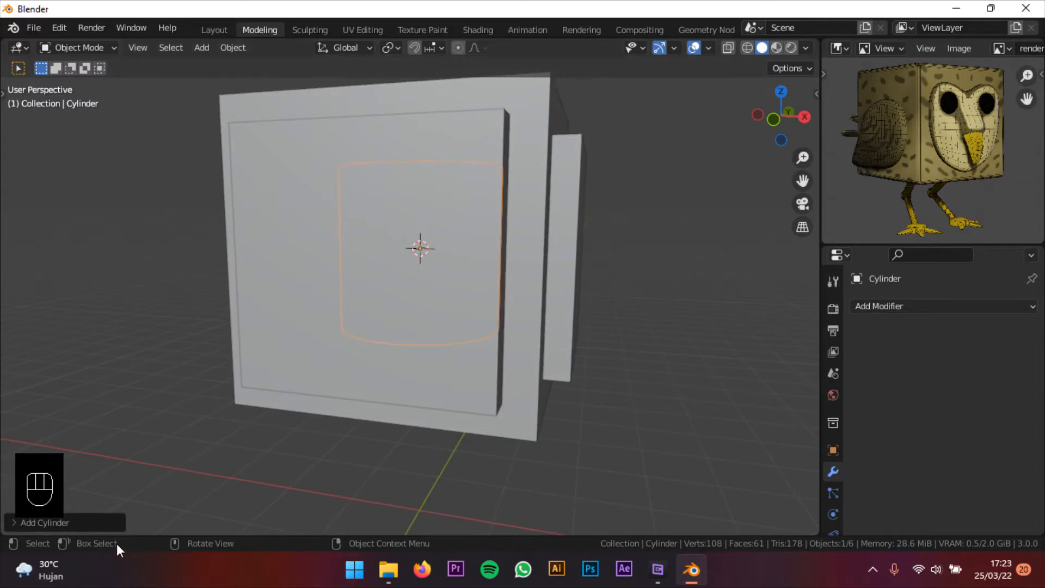
{"action": "left_click", "coordinate": [91, 520]}
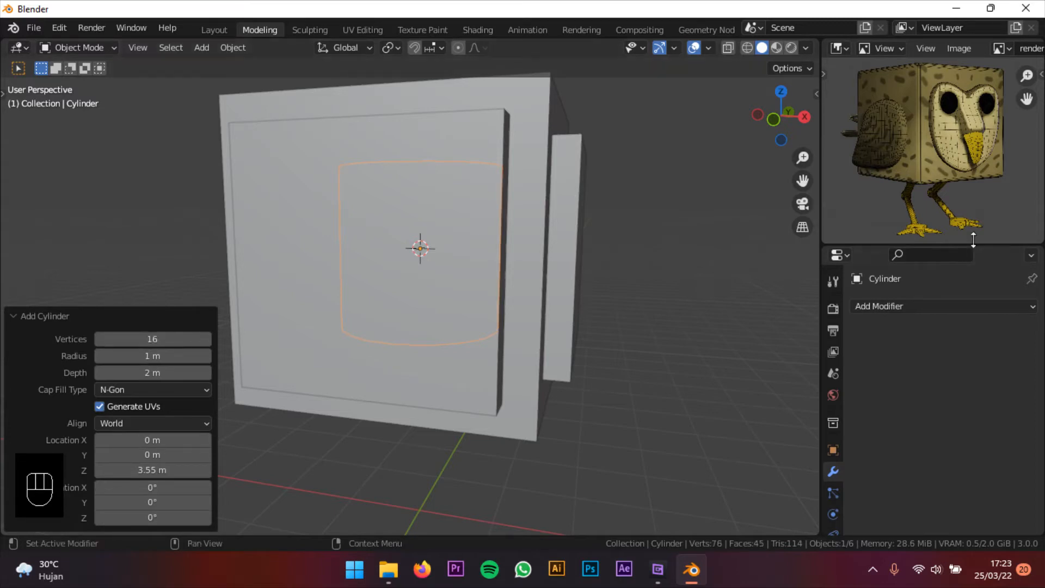
{"action": "left_click", "coordinate": [202, 318]}
- Move the cylinder straight down below the cube and scale it down to about a quarter of its size
{"action": "scroll", "coordinate": [561, 267], "scroll_direction": "down", "scroll_amount": 2}
{"action": "middle_click_drag", "start_coordinate": [577, 274], "coordinate": [590, 218], "text": "shift"}
{"action": "middle_click_drag", "start_coordinate": [590, 218], "coordinate": [592, 226], "text": "shift"}
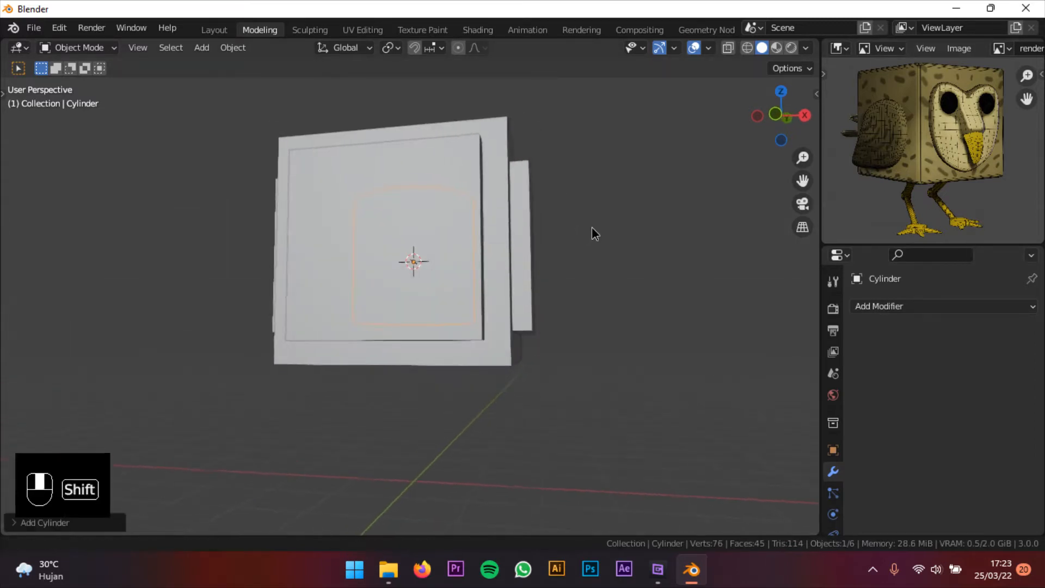
{"action": "scroll", "coordinate": [598, 221], "scroll_direction": "up", "scroll_amount": 2}
{"action": "key", "text": "g"}
{"action": "left_click", "coordinate": [604, 423]}
{"action": "middle_click_drag", "start_coordinate": [604, 424], "coordinate": [616, 328], "text": "shift"}
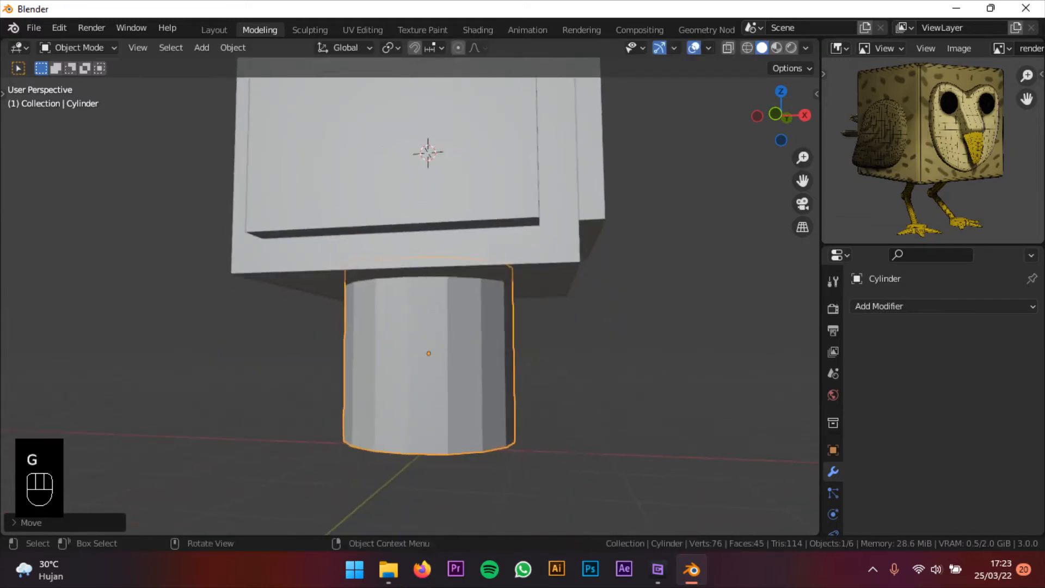
{"action": "key", "text": "s"}
{"action": "left_click", "coordinate": [484, 331]}
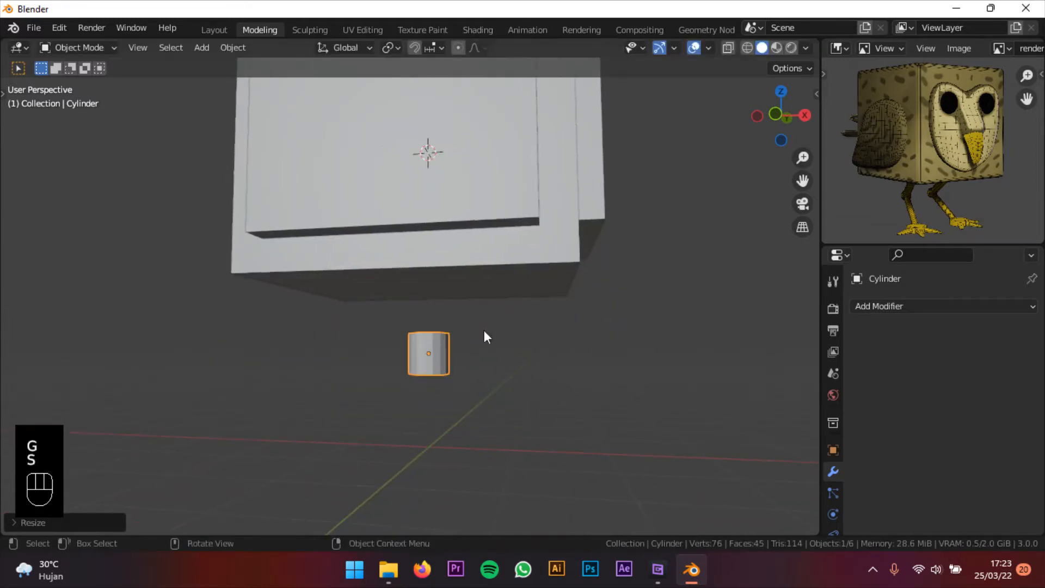
- In the front view, place the cylinder under the cube's +X half and scale it down to about half
{"action": "left_click", "coordinate": [774, 114]}
{"action": "scroll", "coordinate": [612, 305], "scroll_direction": "up", "scroll_amount": 2}
{"action": "key", "text": "g"}
{"action": "left_click", "coordinate": [703, 262]}
{"action": "key", "text": "s"}
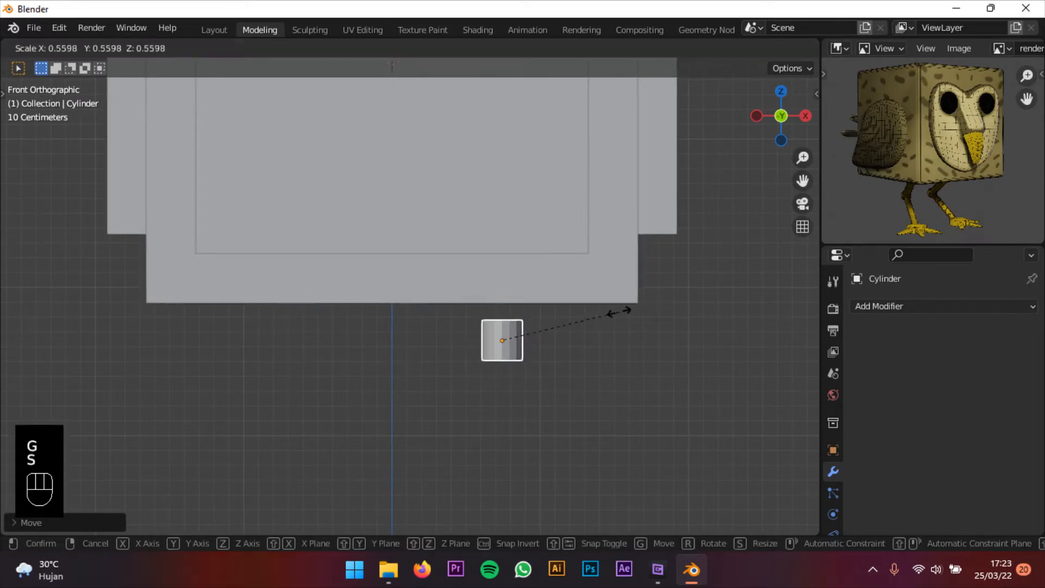
{"action": "left_click", "coordinate": [606, 324]}
- Stretch the cylinder along Z until its upper end enters the cube, and scale it down slightly to thin it
{"action": "key", "text": "s"}
{"action": "key", "text": "z"}
{"action": "left_click", "coordinate": [787, 290]}
{"action": "key", "text": "s"}
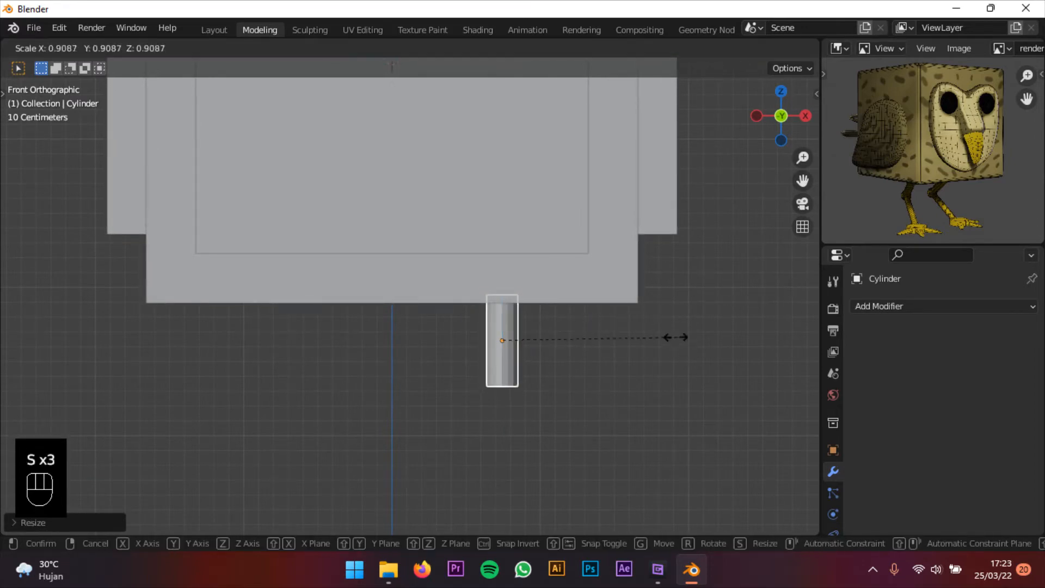
{"action": "left_click", "coordinate": [667, 334]}
- Stretch the leg cylinder further along Z so it reaches deeper into the cube and extends lower
{"action": "scroll", "coordinate": [609, 321], "scroll_direction": "down", "scroll_amount": 3}
{"action": "middle_click_drag", "start_coordinate": [608, 321], "coordinate": [614, 310], "text": "shift"}
{"action": "scroll", "coordinate": [632, 320], "scroll_direction": "up", "scroll_amount": 2}
{"action": "scroll", "coordinate": [632, 318], "scroll_direction": "down", "scroll_amount": 3}
{"action": "key", "text": "s"}
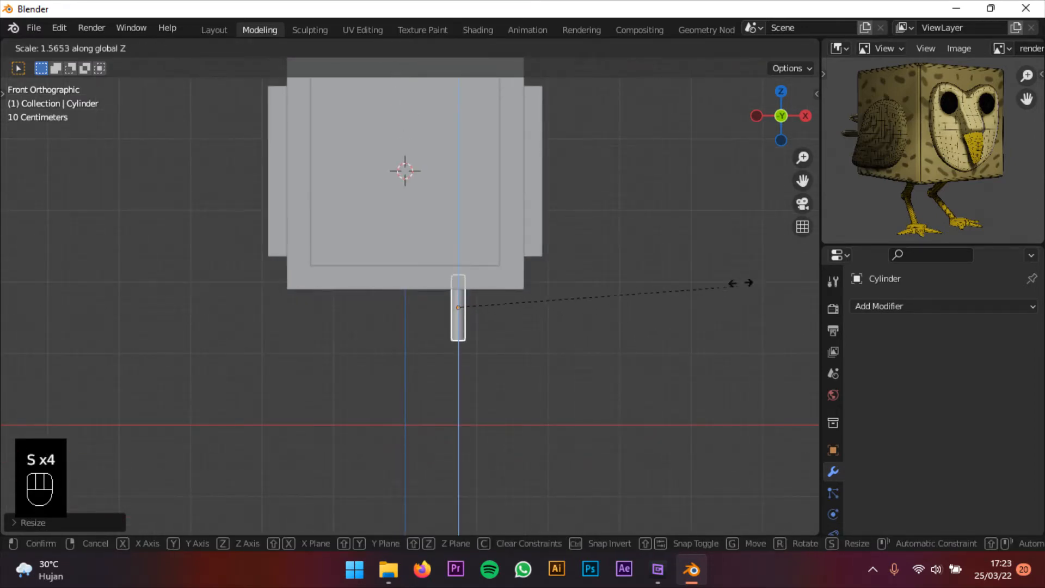
{"action": "left_click", "coordinate": [74, 258]}
- Thicken the leg cylinder by scaling it up about 1.3 times, and shorten it along Z
{"action": "scroll", "coordinate": [347, 307], "scroll_direction": "down", "scroll_amount": 1}
{"action": "key", "text": "s"}
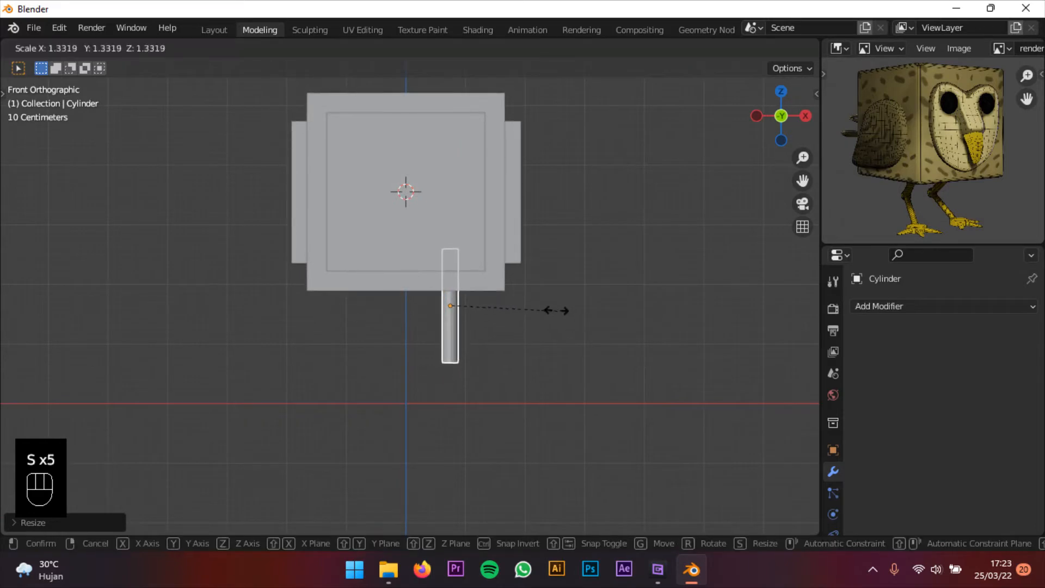
{"action": "left_click", "coordinate": [535, 308]}
{"action": "key", "text": "s"}
{"action": "key", "text": "z"}
{"action": "left_click", "coordinate": [606, 309]}
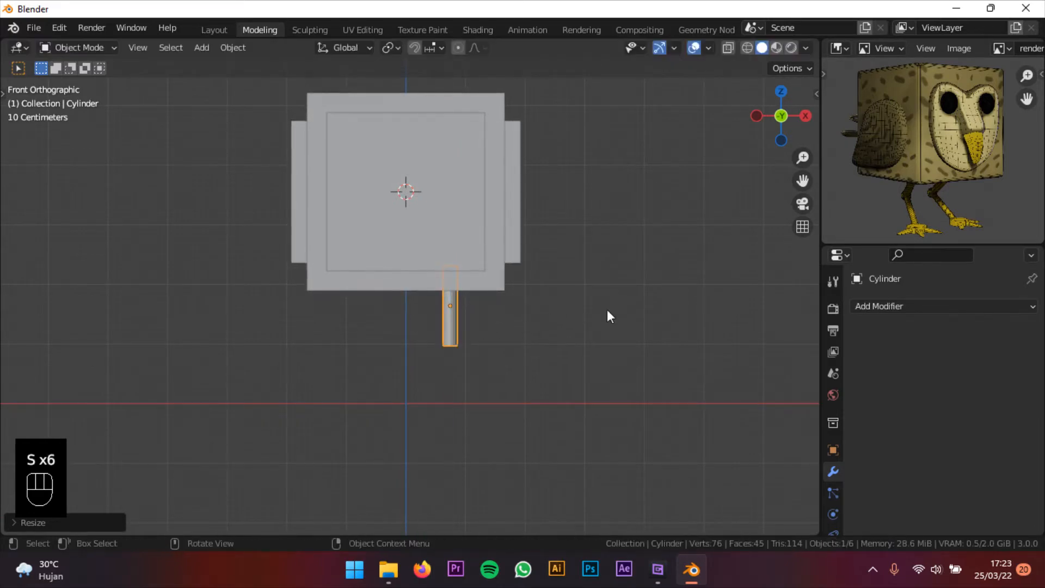
- In the right side view, tilt the leg cylinder about 35° toward the back and shift it about 0.43 m backward
{"action": "mouse_move", "coordinate": [805, 119]}
{"action": "left_mouse_down"}
{"action": "mouse_move", "coordinate": [674, 212]}
{"action": "mouse_move", "coordinate": [552, 253]}
{"action": "mouse_move", "coordinate": [789, 111]}
{"action": "left_mouse_up"}
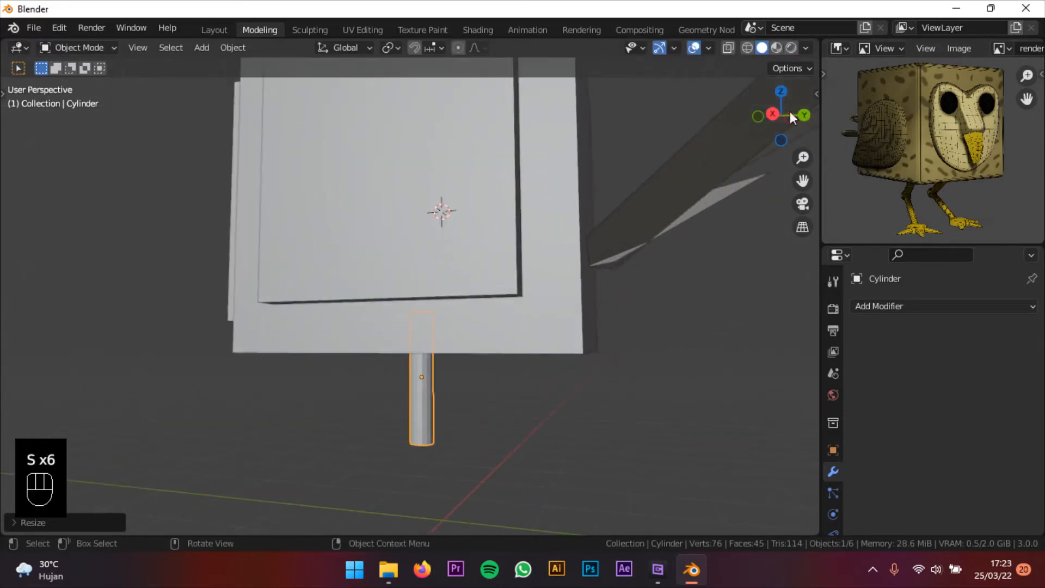
{"action": "left_click", "coordinate": [772, 115]}
{"action": "key", "text": "r"}
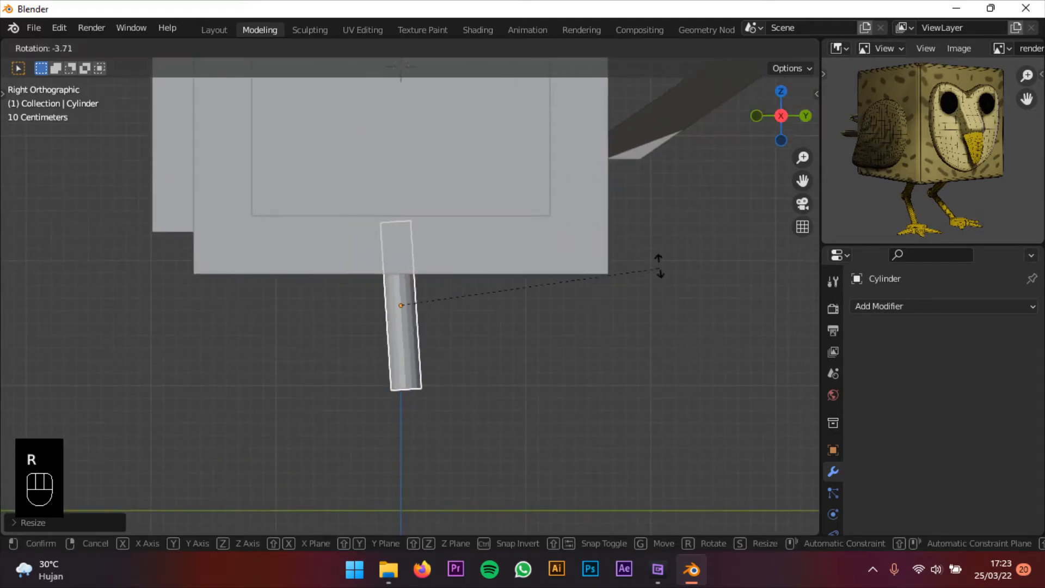
{"action": "left_click", "coordinate": [608, 136]}
{"action": "key", "text": "g"}
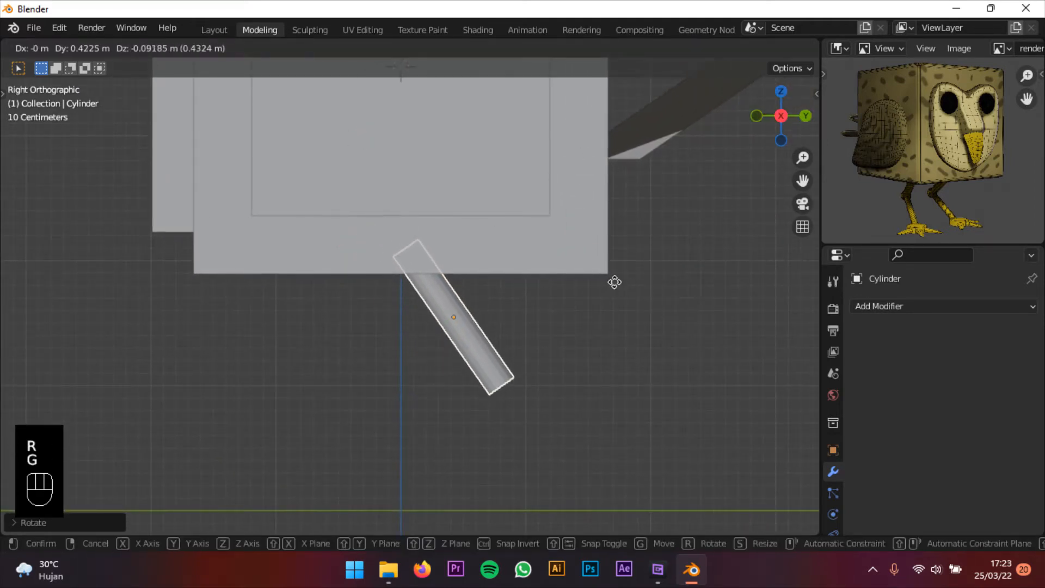
{"action": "left_click", "coordinate": [615, 282]}
- Increase the leg cylinder's backward tilt slightly and nudge it so its upper end stays inside the cube's underside
{"action": "middle_click_drag", "start_coordinate": [608, 298], "coordinate": [597, 217], "text": "shift"}
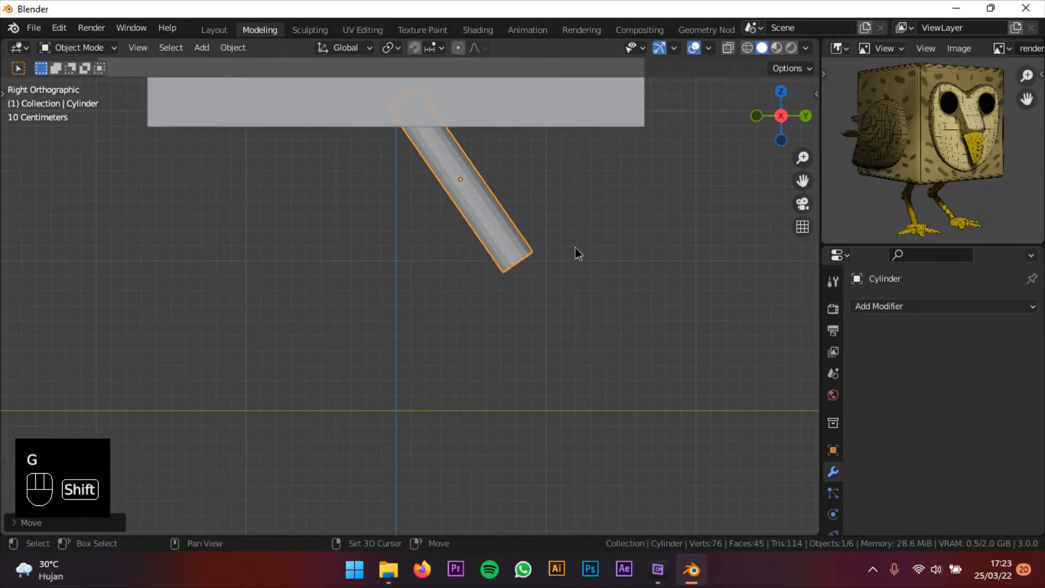
{"action": "scroll", "coordinate": [658, 250], "scroll_direction": "up", "scroll_amount": 3, "text": "shift"}
{"action": "key", "text": "r"}
{"action": "left_click", "coordinate": [661, 250]}
{"action": "key", "text": "g"}
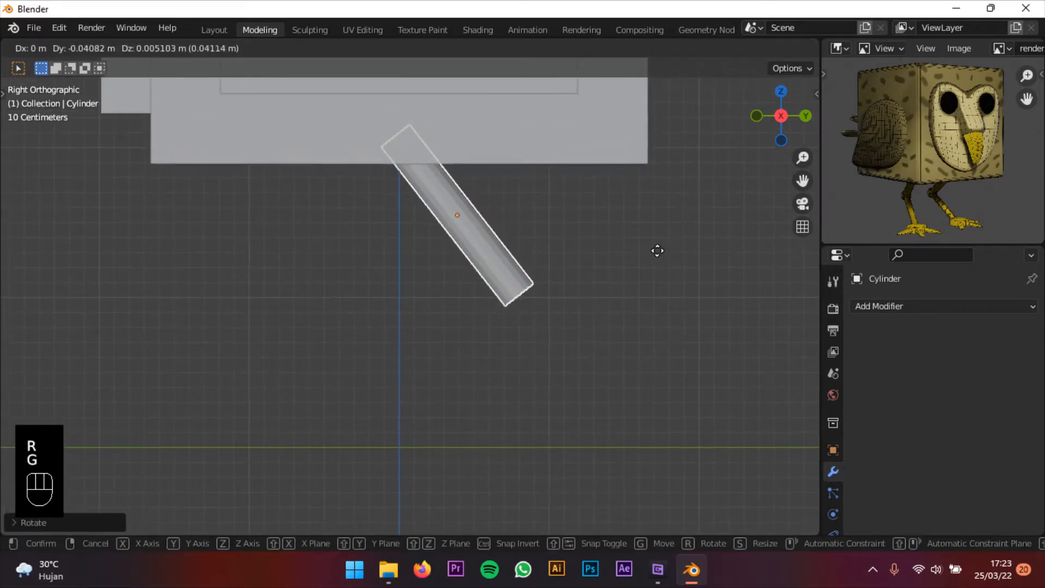
{"action": "left_click", "coordinate": [655, 257]}
{"action": "scroll", "coordinate": [654, 262], "scroll_direction": "down", "scroll_amount": 2}
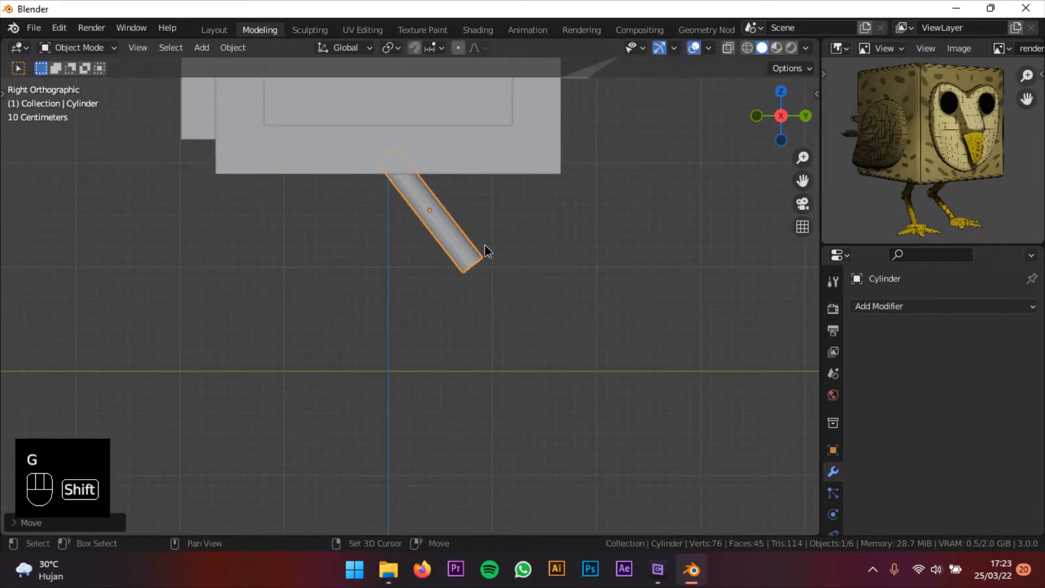
{"action": "middle_click_drag", "start_coordinate": [485, 245], "coordinate": [491, 247], "text": "shift"}
{"action": "middle_click_drag", "start_coordinate": [393, 261], "coordinate": [836, 110]}
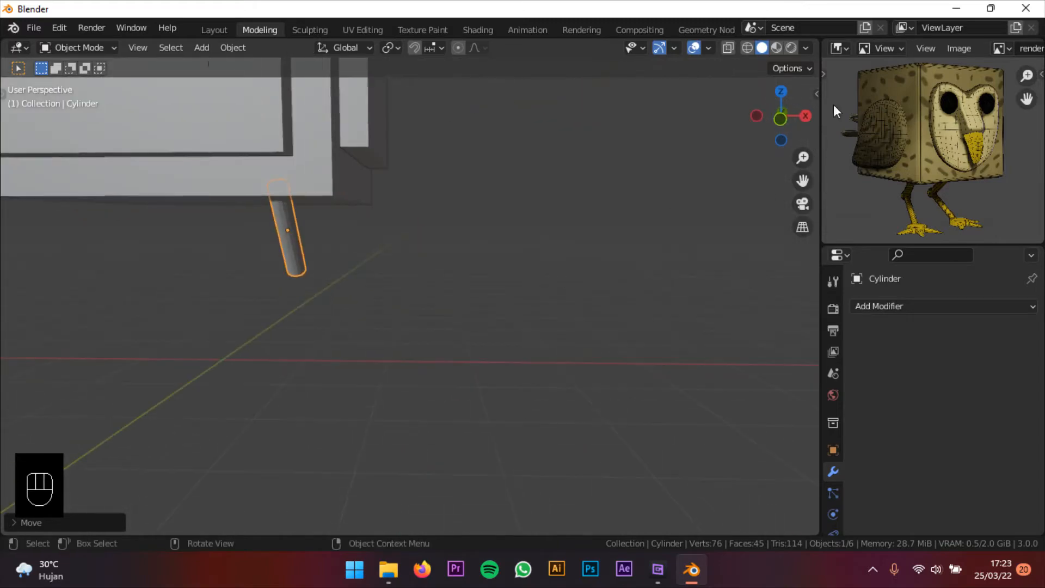
- In the front view, nudge the leg cylinder about 0.08 m outward along X and about 0.04 m downward
{"action": "left_click", "coordinate": [779, 119]}
{"action": "middle_click_drag", "start_coordinate": [478, 248], "coordinate": [563, 312], "text": "shift"}
{"action": "scroll", "coordinate": [507, 283], "scroll_direction": "up", "scroll_amount": 1}
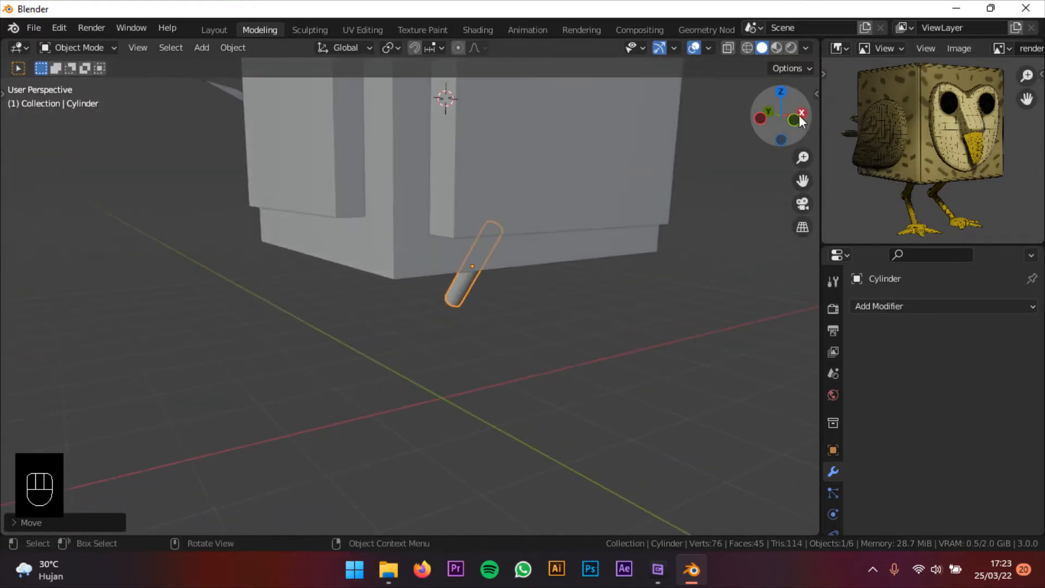
{"action": "left_click", "coordinate": [799, 115]}
{"action": "middle_click_drag", "start_coordinate": [654, 219], "coordinate": [598, 229], "text": "shift"}
{"action": "key", "text": "g"}
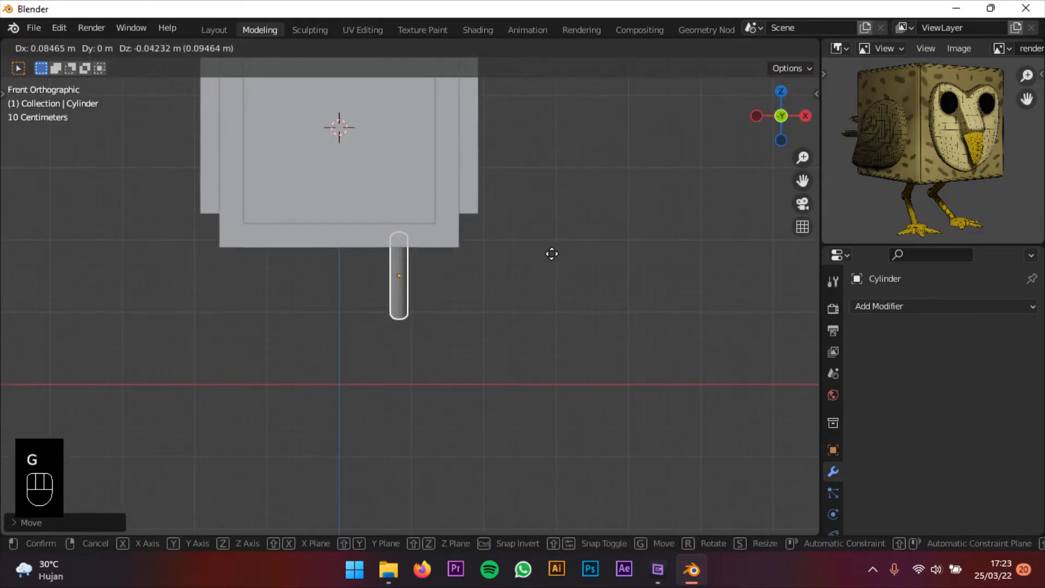
{"action": "left_click", "coordinate": [554, 256]}
{"action": "scroll", "coordinate": [553, 261], "scroll_direction": "up", "scroll_amount": 2}
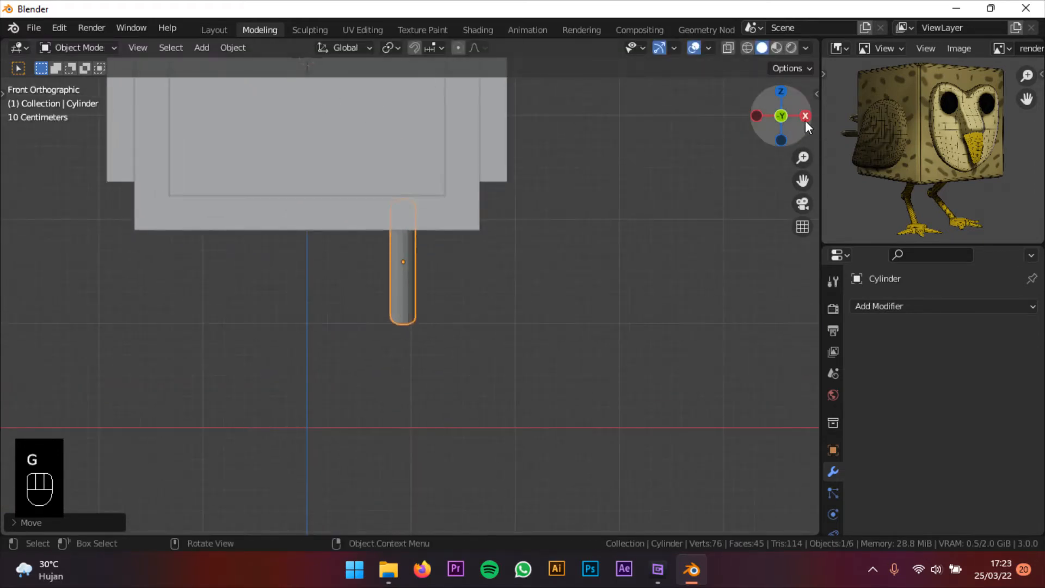
- In the right side view, duplicate the leg cylinder, rotate the copy about 70° and place it below as a forward-slanting lower leg meeting the knee
{"action": "left_click", "coordinate": [804, 115]}
{"action": "key", "text": "shift+d"}
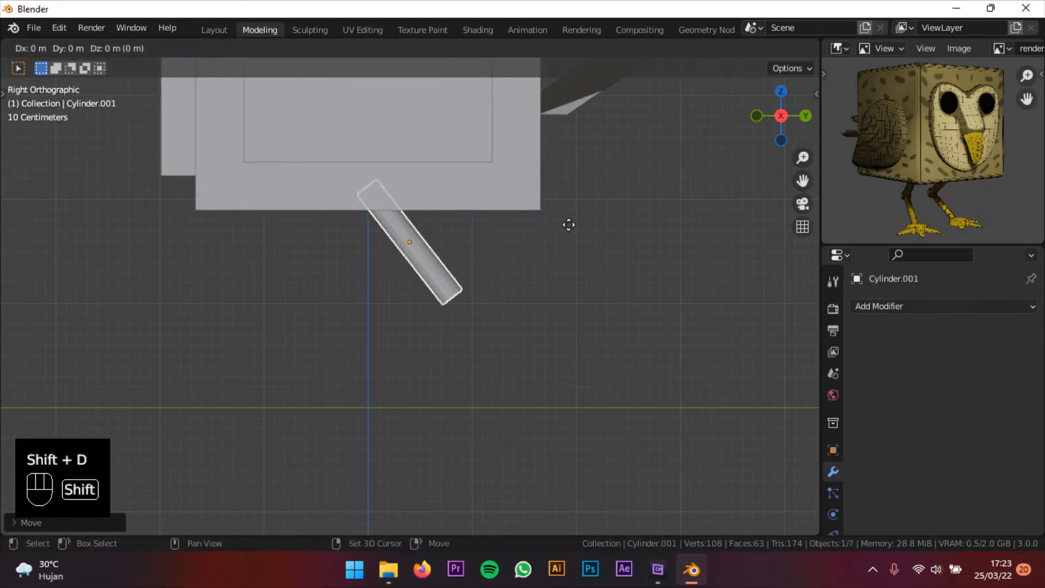
{"action": "left_click", "coordinate": [535, 339]}
{"action": "key", "text": "r"}
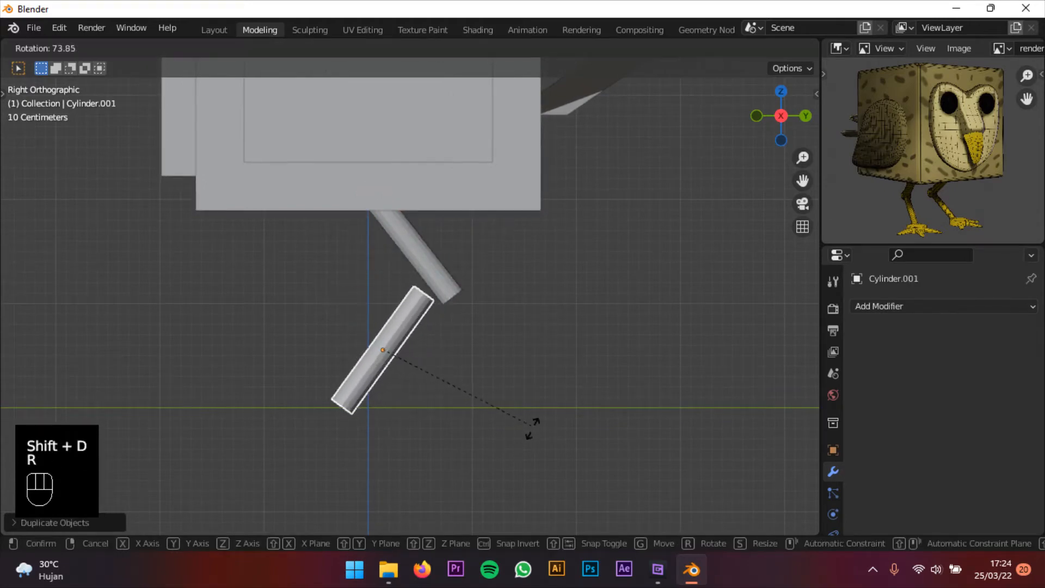
{"action": "left_click", "coordinate": [593, 414]}
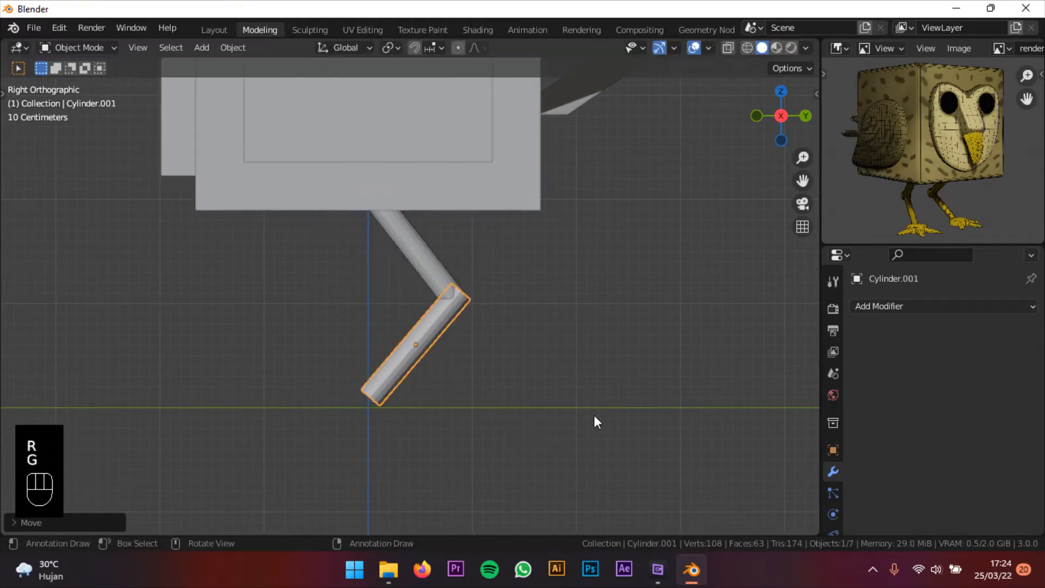
{"action": "key", "text": "r"}
{"action": "left_click", "coordinate": [596, 401]}
- Lengthen the lower leg cylinder slightly along its local Z axis and reposition it so its upper end overlaps the upper leg
{"action": "key", "text": "s"}
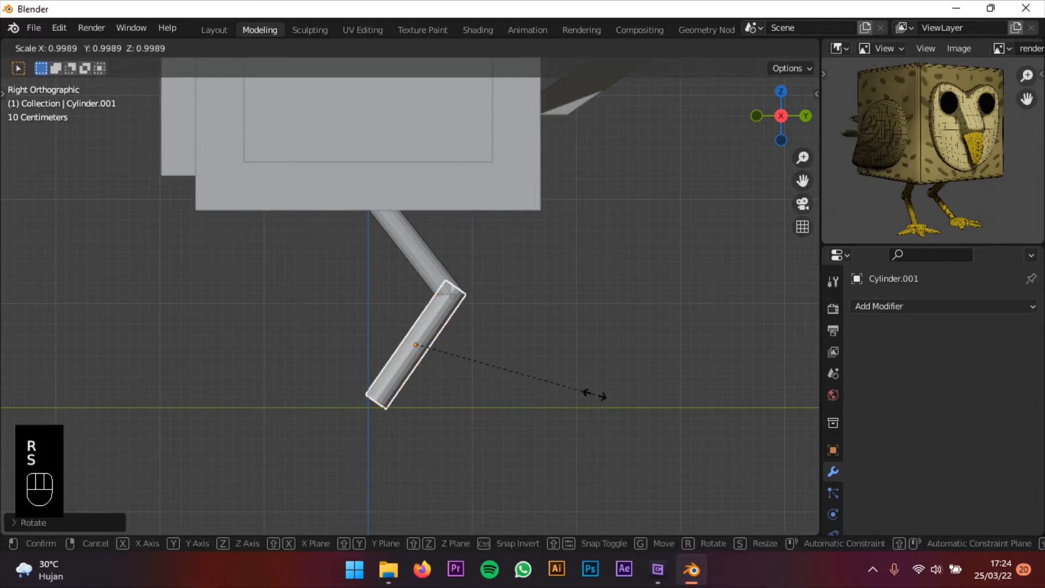
{"action": "right_click", "coordinate": [594, 395]}
{"action": "key", "text": "s"}
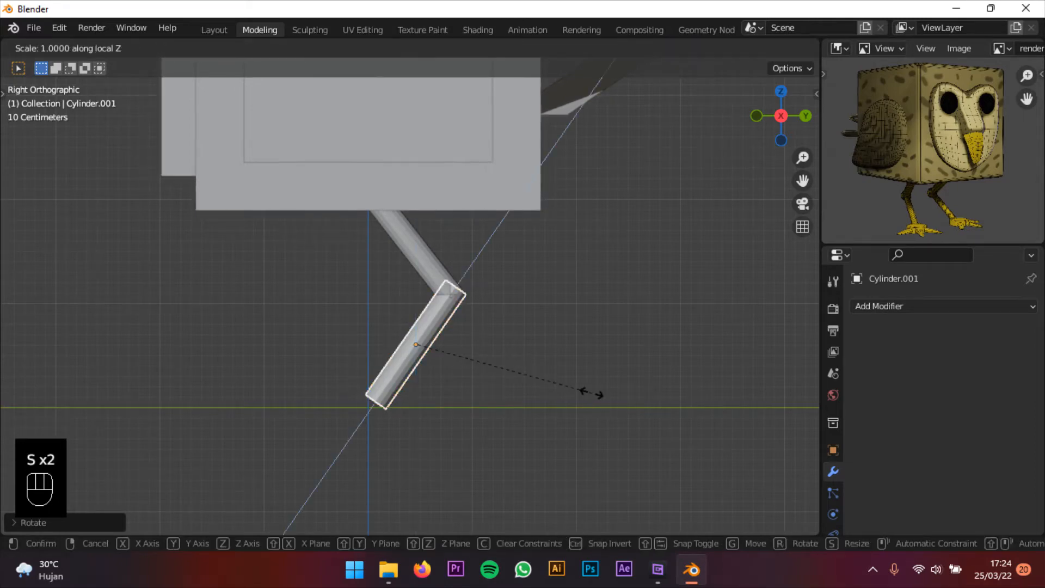
{"action": "left_click", "coordinate": [618, 383]}
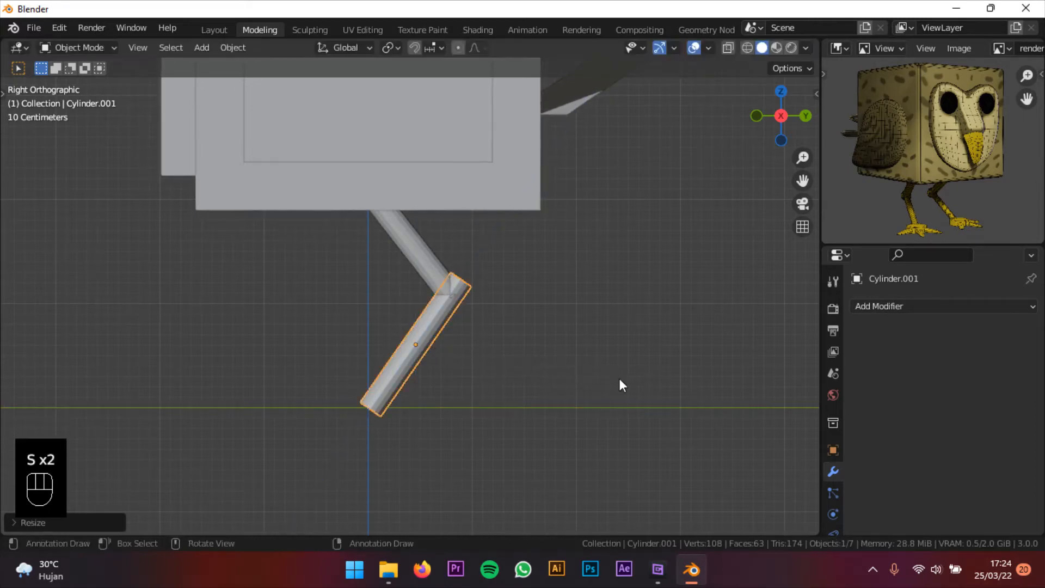
{"action": "key", "text": "g"}
{"action": "left_click", "coordinate": [578, 375]}
{"action": "scroll", "coordinate": [568, 333], "scroll_direction": "up", "scroll_amount": 2}
{"action": "scroll", "coordinate": [569, 332], "scroll_direction": "down", "scroll_amount": 3}
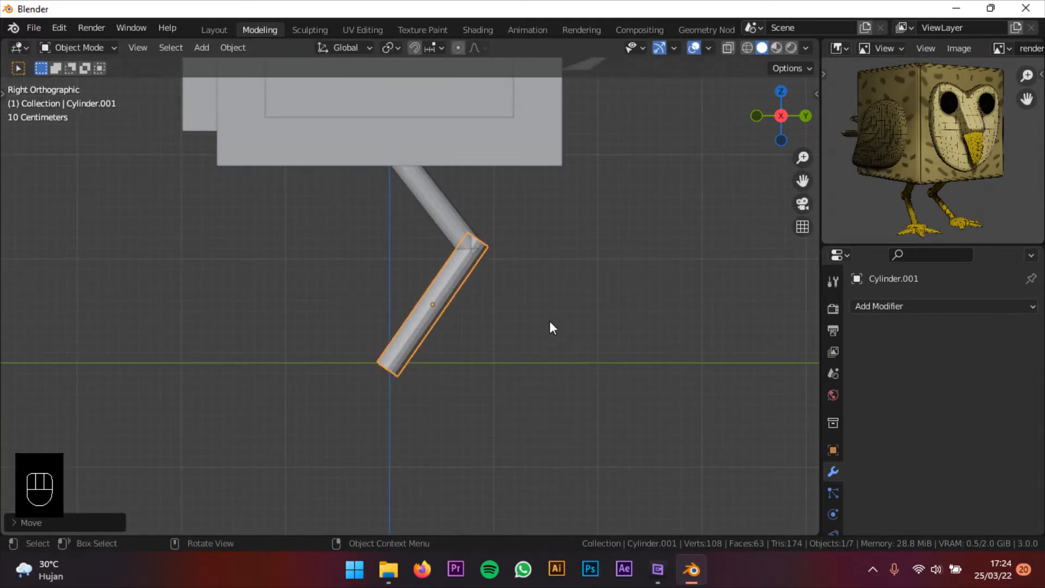
{"action": "key", "text": "g"}
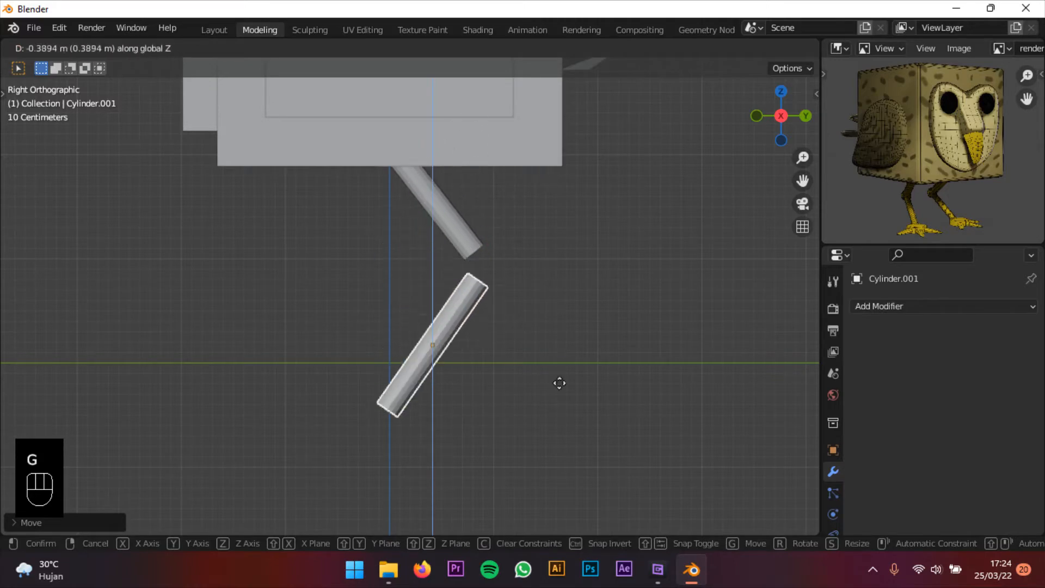
{"action": "key", "text": "z"}
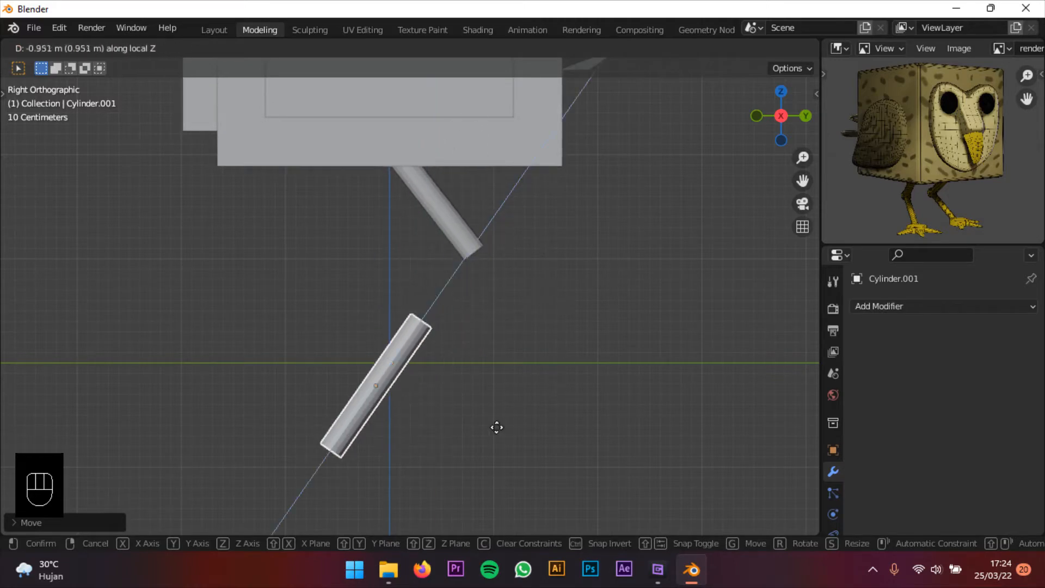
{"action": "left_click", "coordinate": [548, 333]}
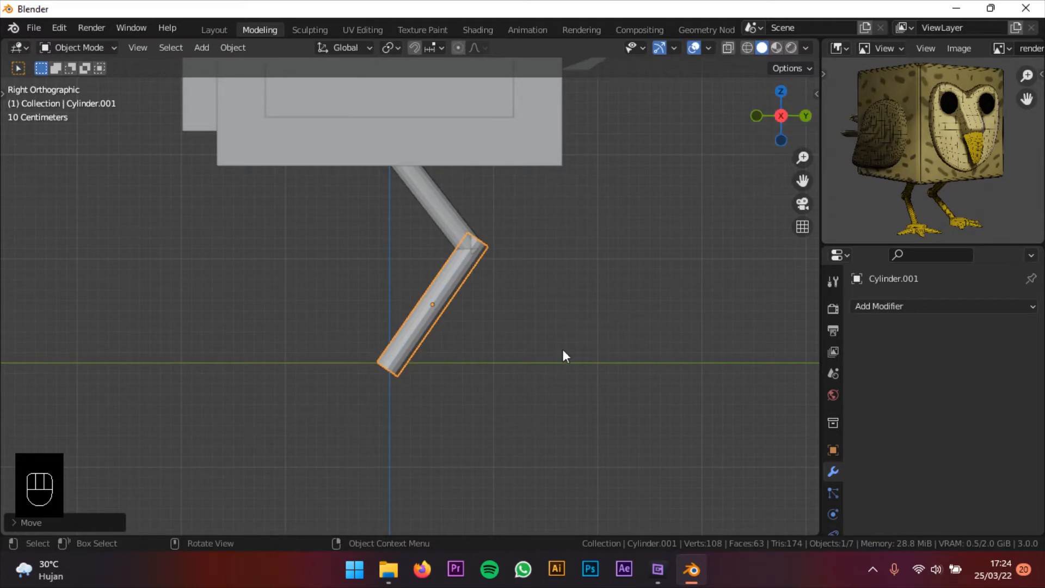
{"action": "key", "text": "g"}
{"action": "right_click", "coordinate": [549, 335]}
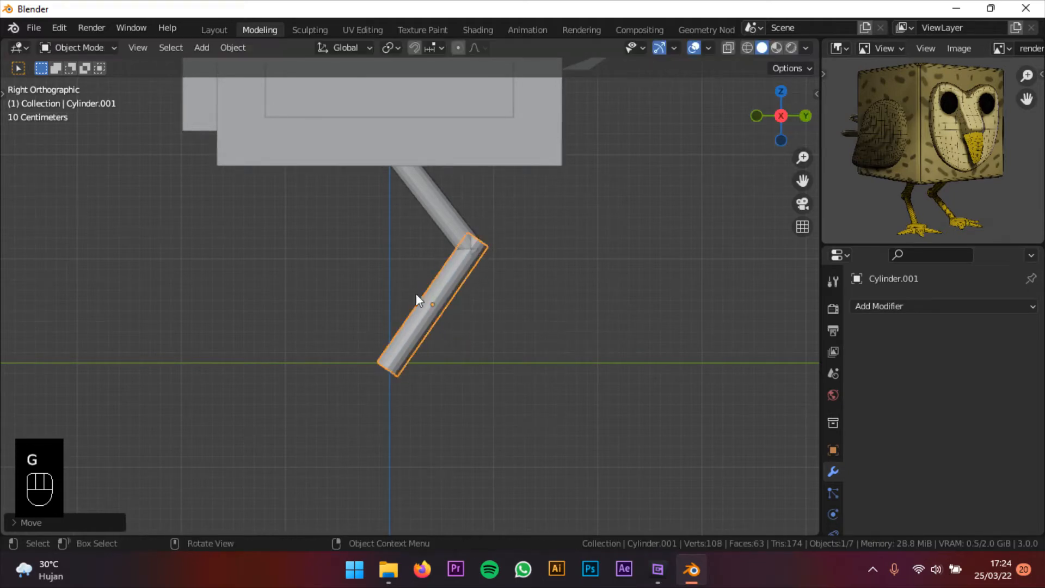
- Scale the lower leg cylinder down slightly so it is thinner than the upper leg
{"action": "middle_click_drag", "start_coordinate": [444, 263], "coordinate": [735, 229], "text": "shift"}
{"action": "key", "text": "s"}
{"action": "left_click", "coordinate": [606, 304]}
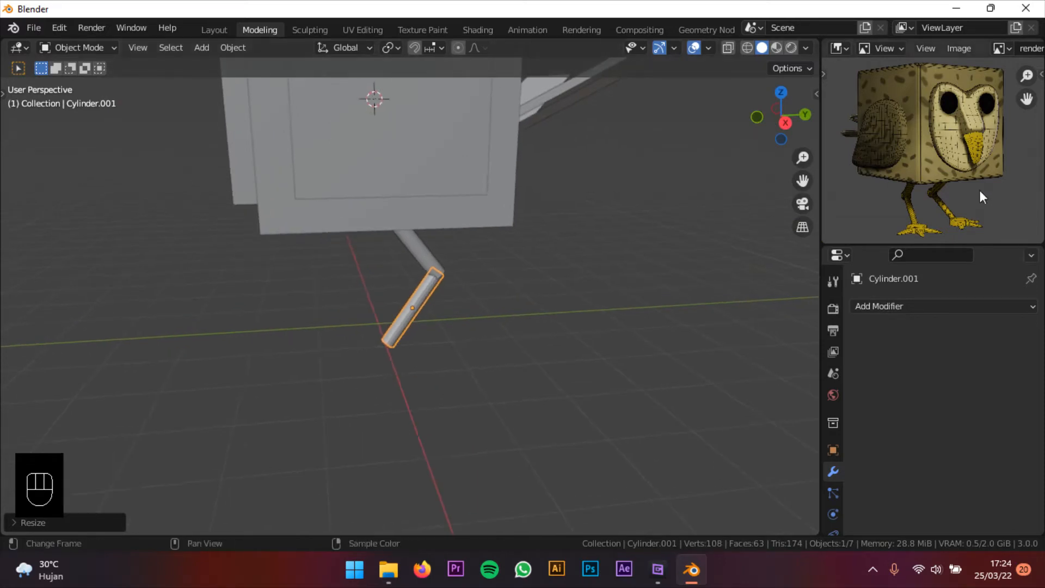
- Check the knee joint in the reference render and snap the 3D cursor to the selected lower leg cylinder
{"action": "scroll", "coordinate": [978, 191], "scroll_direction": "up", "scroll_amount": 5}
{"action": "scroll", "coordinate": [920, 176], "scroll_direction": "up", "scroll_amount": 3}
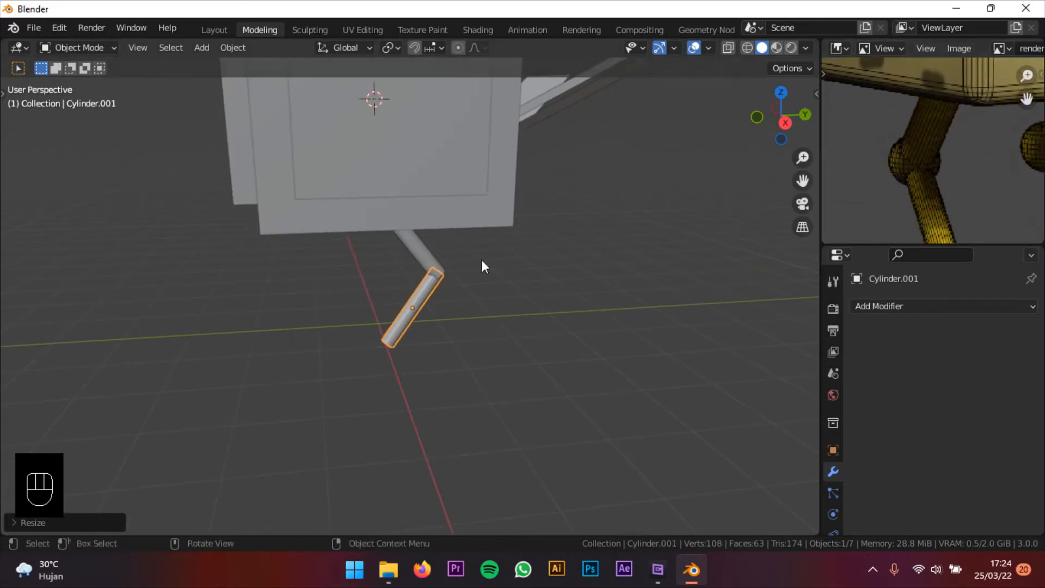
{"action": "middle_click_drag", "start_coordinate": [481, 267], "coordinate": [379, 146]}
{"action": "key", "text": "shift+s"}
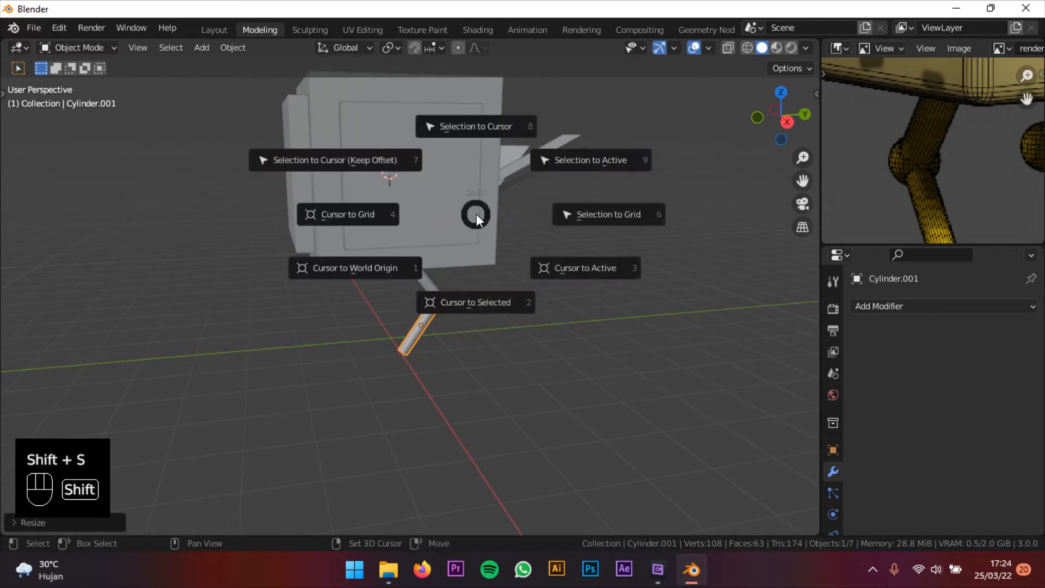
{"action": "left_click", "coordinate": [512, 316]}
{"action": "scroll", "coordinate": [512, 333], "scroll_direction": "up", "scroll_amount": 3}
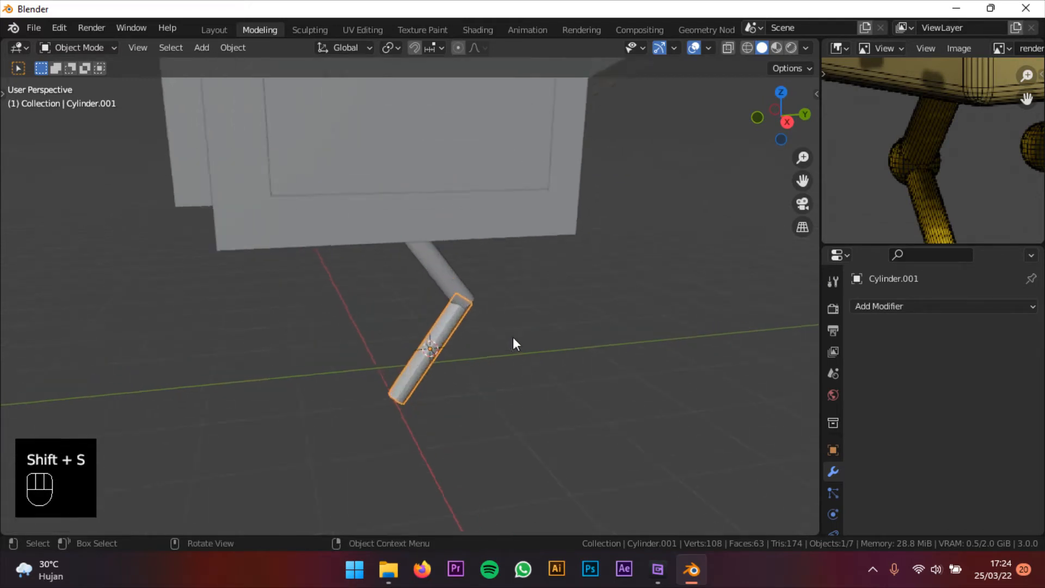
{"action": "middle_click_drag", "start_coordinate": [513, 338], "coordinate": [535, 321], "text": "shift"}
- Add a UV sphere at the 3D cursor and scale it down to a small ball for the knee
{"action": "key", "text": "shift+a"}
{"action": "mouse_move", "coordinate": [518, 239]}
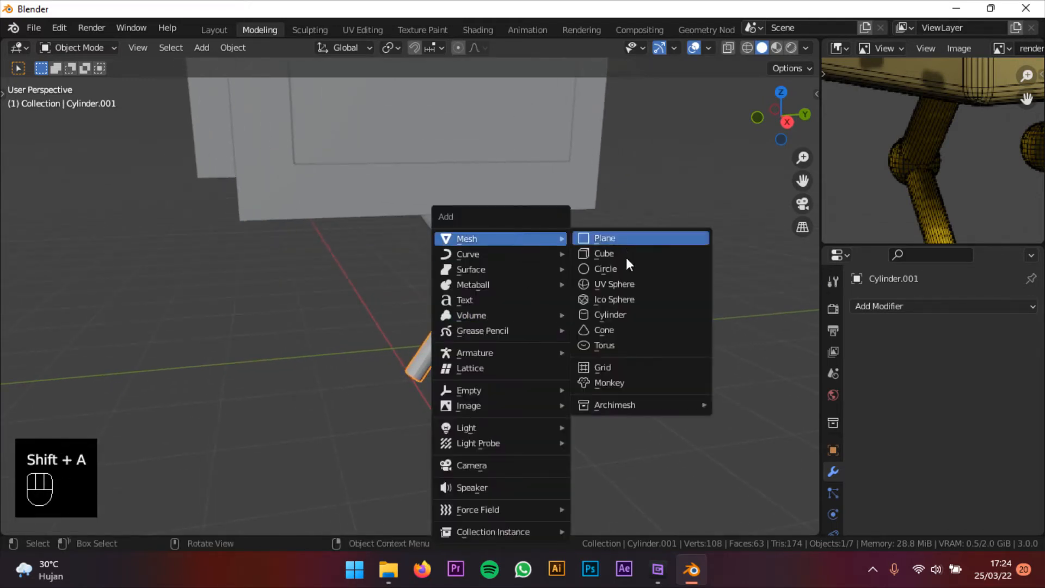
{"action": "left_click", "coordinate": [622, 284]}
{"action": "key", "text": "s"}
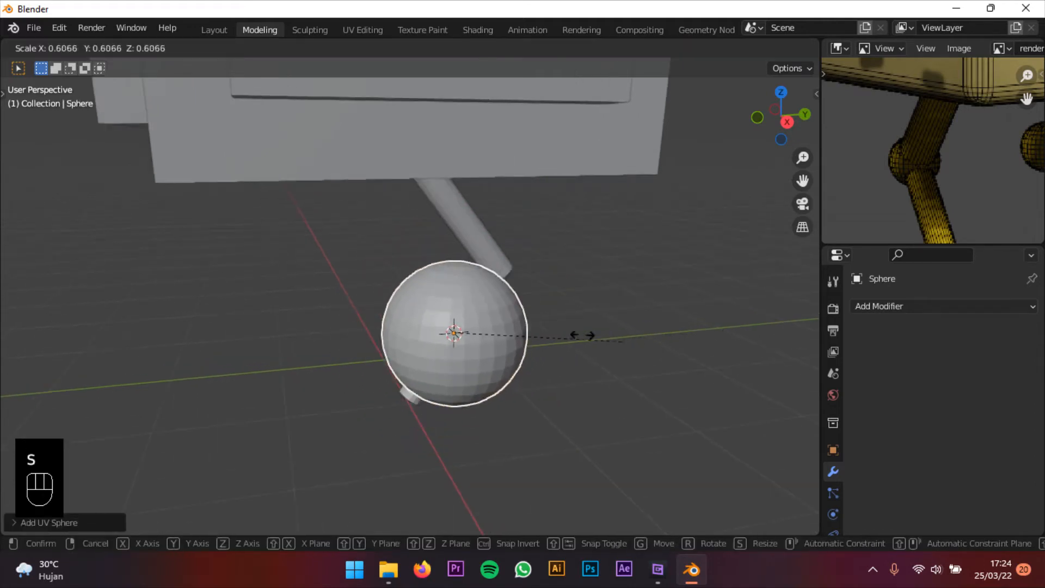
{"action": "left_click", "coordinate": [547, 334]}
- In the right side view, move the sphere onto the knee and shrink it so it covers the joint between both leg cylinders
{"action": "left_click", "coordinate": [786, 122]}
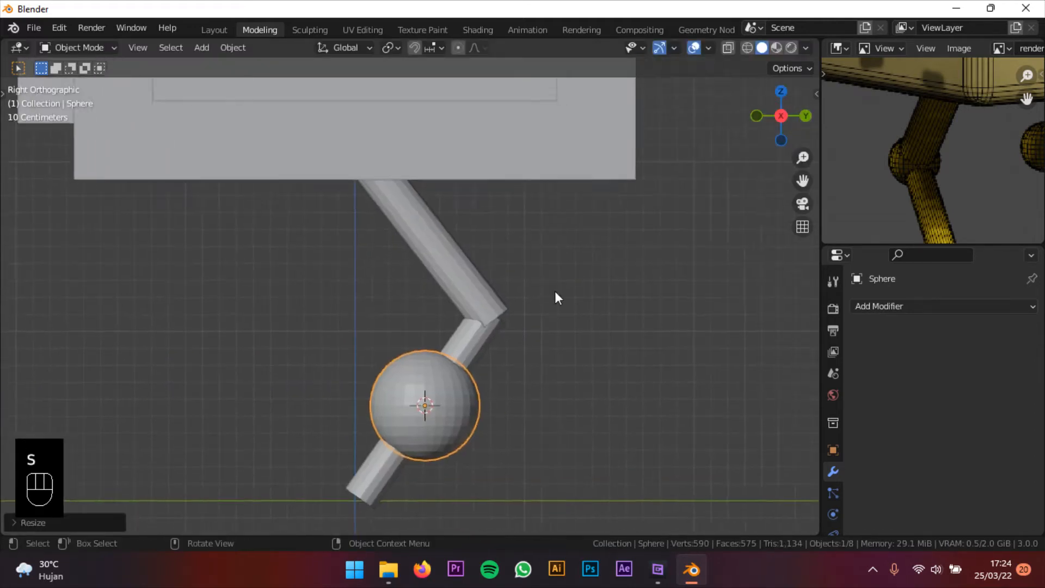
{"action": "scroll", "coordinate": [554, 290], "scroll_direction": "up", "scroll_amount": 2}
{"action": "middle_click_drag", "start_coordinate": [554, 291], "coordinate": [517, 281], "text": "shift"}
{"action": "key", "text": "g"}
{"action": "left_click", "coordinate": [623, 175]}
{"action": "key", "text": "s"}
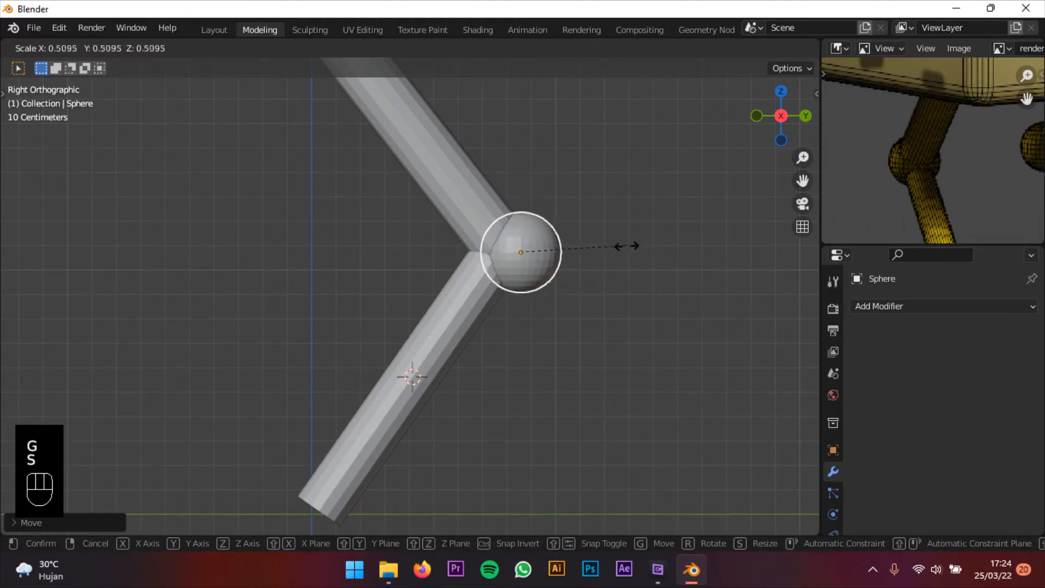
{"action": "left_click", "coordinate": [677, 257]}
{"action": "key", "text": "g"}
{"action": "left_click", "coordinate": [665, 257]}
{"action": "scroll", "coordinate": [531, 294], "scroll_direction": "down", "scroll_amount": 2}
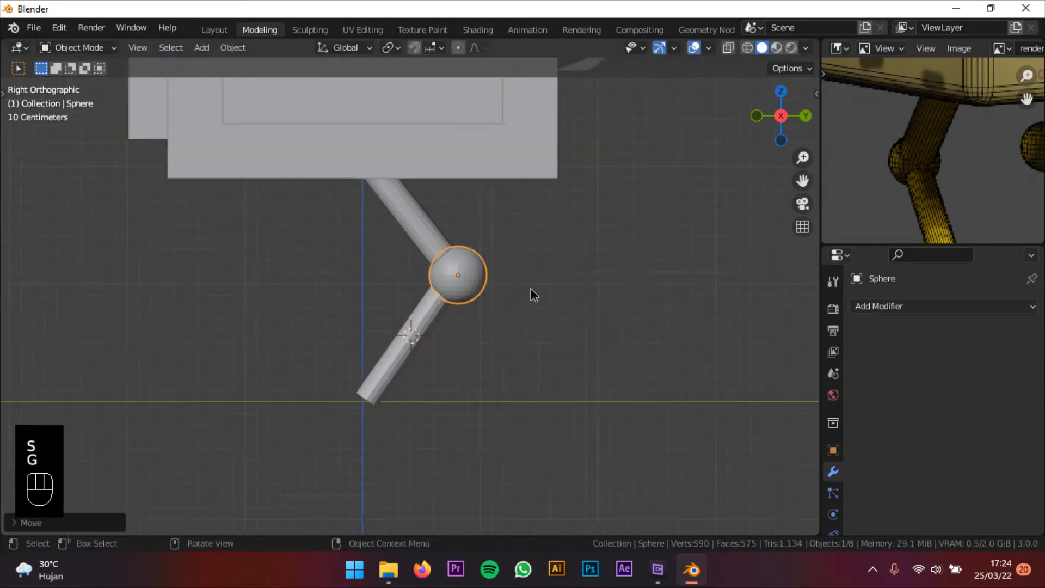
- Check the foot in the reference render and add a cylinder with 6 vertices at the 3D cursor
{"action": "middle_click_drag", "start_coordinate": [532, 294], "coordinate": [922, 189]}
{"action": "middle_click_drag", "start_coordinate": [626, 247], "coordinate": [515, 247]}
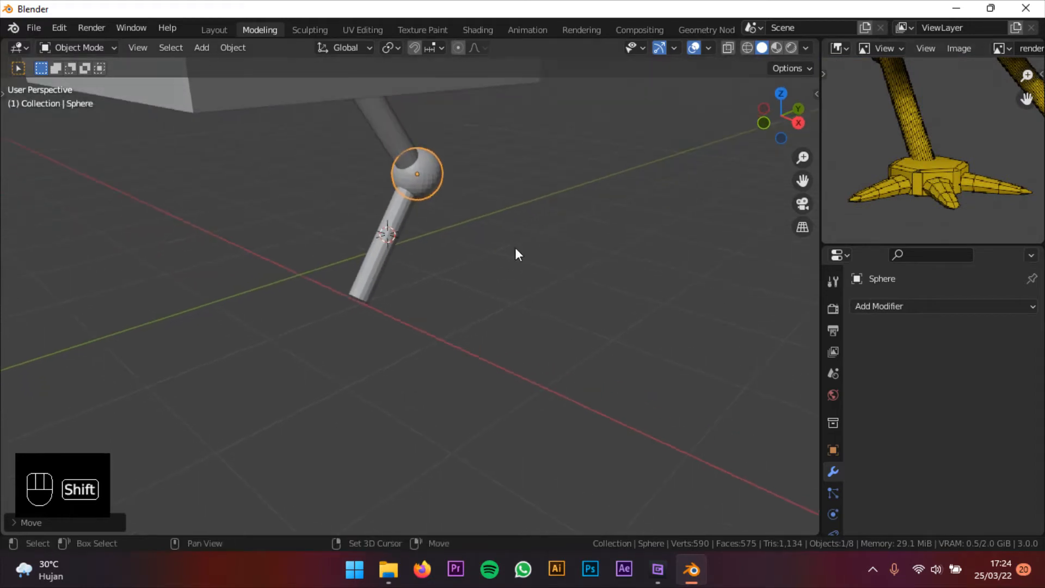
{"action": "key", "text": "shift+a"}
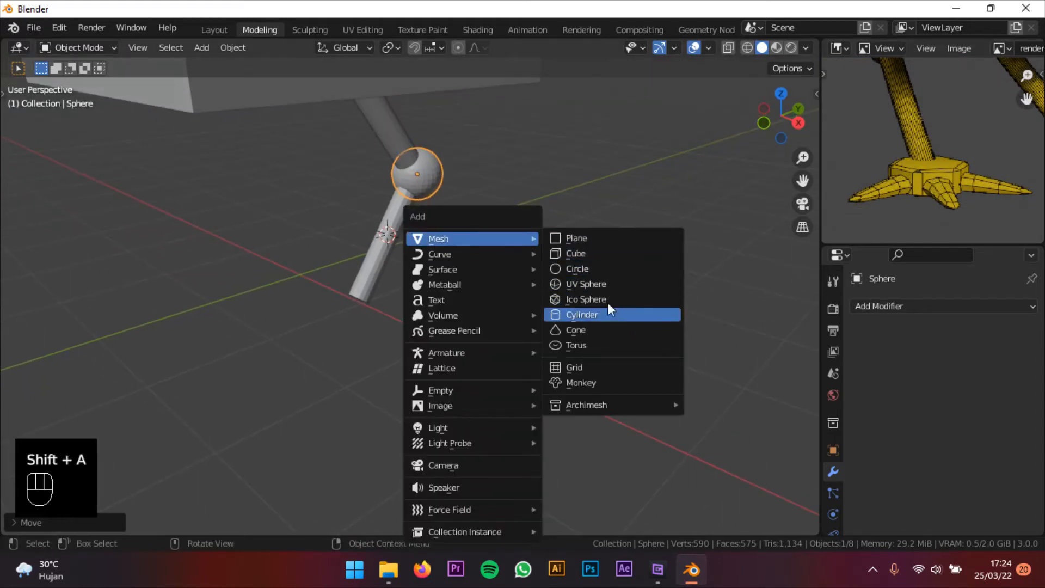
{"action": "left_click", "coordinate": [595, 315]}
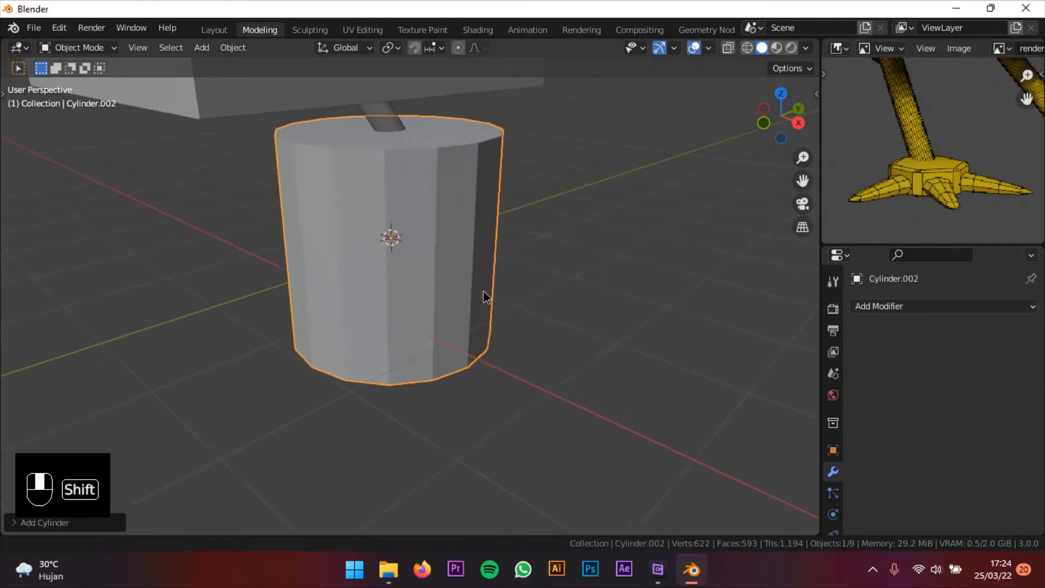
{"action": "middle_click_drag", "start_coordinate": [482, 292], "coordinate": [498, 300], "text": "shift"}
{"action": "left_click", "coordinate": [43, 521]}
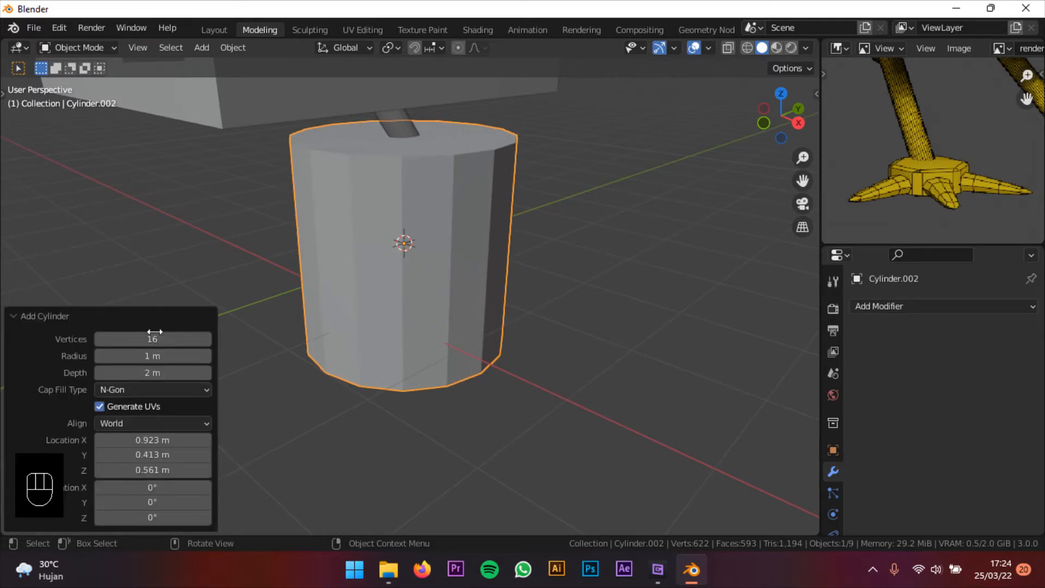
{"action": "key", "text": "Return"}
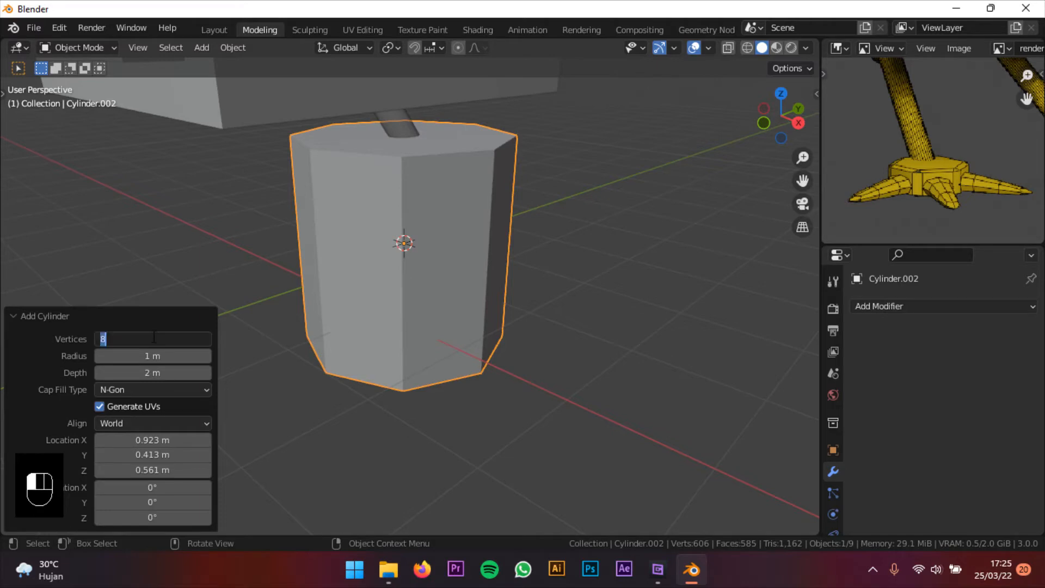
{"action": "key", "text": "Return"}
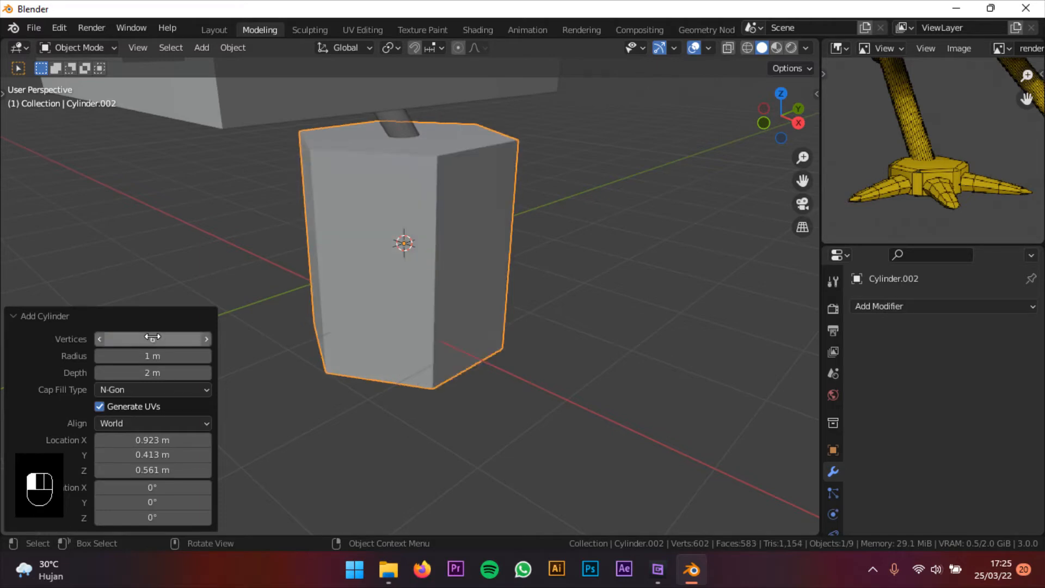
{"action": "left_click", "coordinate": [129, 325]}
- Flatten the six-sided cylinder along Z and shrink it overall into a small, thick hexagonal foot block
{"action": "key", "text": "s"}
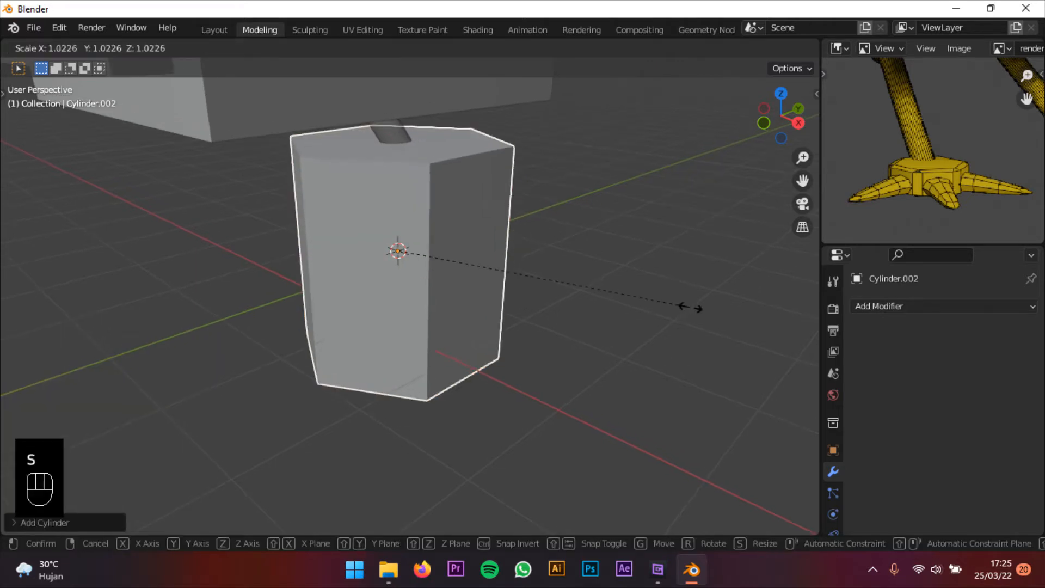
{"action": "key", "text": "z"}
{"action": "left_click", "coordinate": [462, 246]}
{"action": "key", "text": "s"}
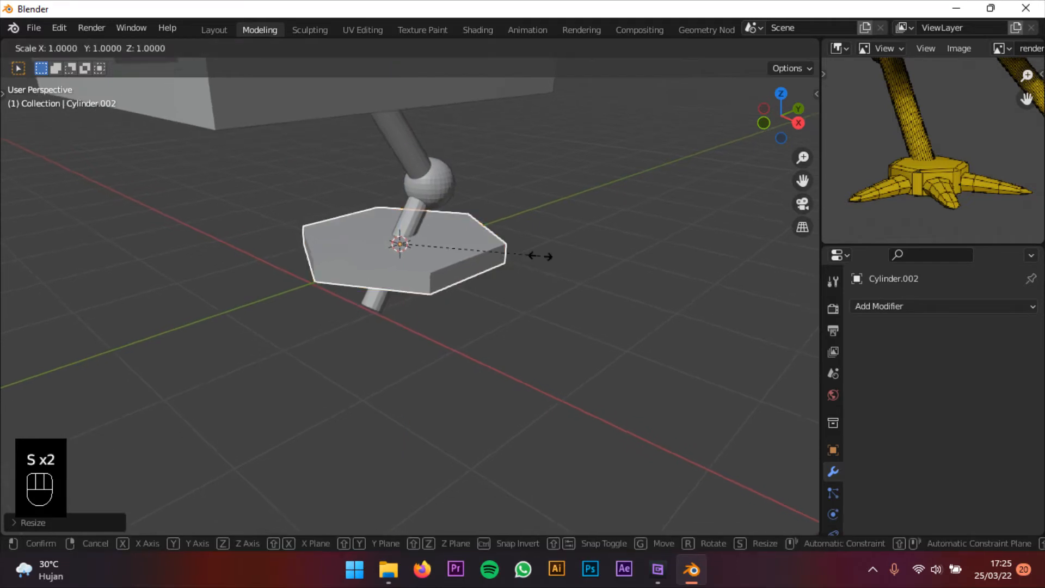
{"action": "key", "text": "z"}
{"action": "left_click", "coordinate": [667, 247]}
{"action": "key", "text": "s"}
{"action": "left_click", "coordinate": [514, 223]}
{"action": "key", "text": "s"}
{"action": "key", "text": "z"}
{"action": "left_click", "coordinate": [618, 217]}
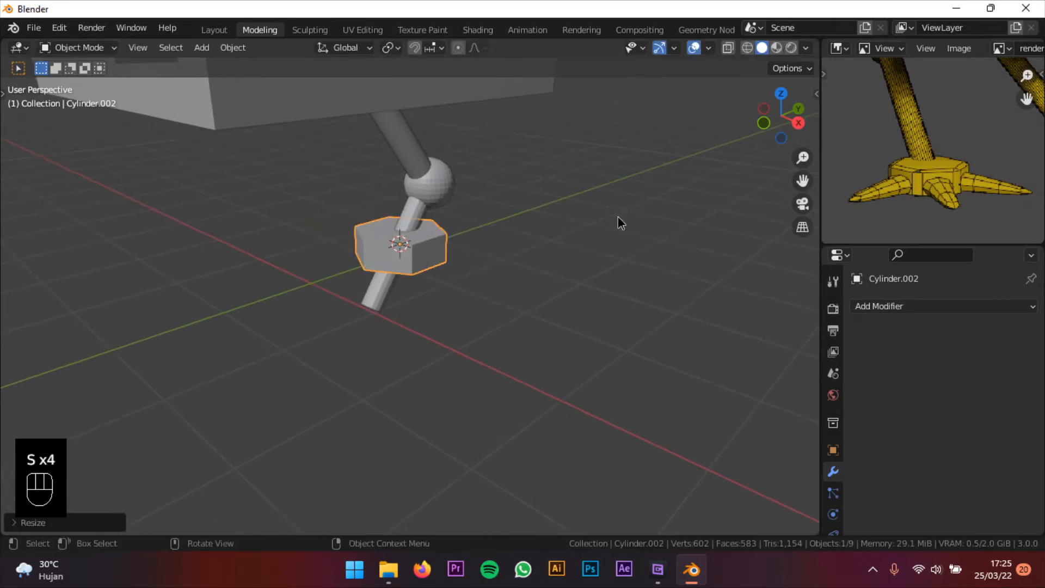
- In the right side view, move the hexagonal foot block to the lower end of the leg at ground level and scale it down
{"action": "left_click", "coordinate": [799, 122]}
{"action": "scroll", "coordinate": [587, 294], "scroll_direction": "up", "scroll_amount": 3}
{"action": "key", "text": "g"}
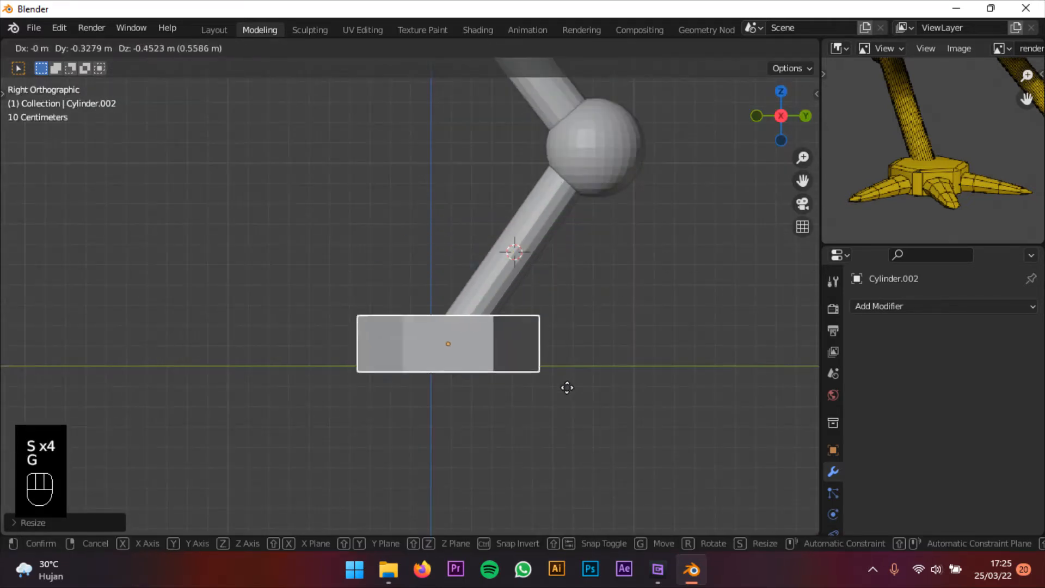
{"action": "left_click", "coordinate": [544, 394]}
{"action": "key", "text": "s"}
{"action": "left_click", "coordinate": [594, 357]}
{"action": "key", "text": "g"}
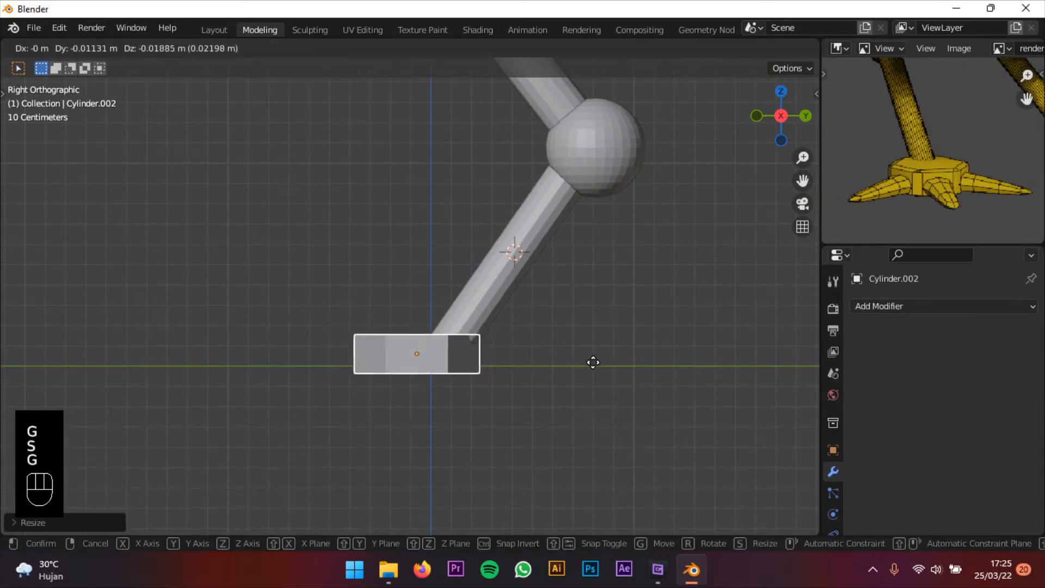
{"action": "left_click", "coordinate": [596, 360]}
- Thicken the hexagonal foot block slightly along Z
{"action": "key", "text": "s"}
{"action": "key", "text": "z"}
{"action": "left_click", "coordinate": [632, 362]}
{"action": "middle_click_drag", "start_coordinate": [633, 363], "coordinate": [615, 321]}
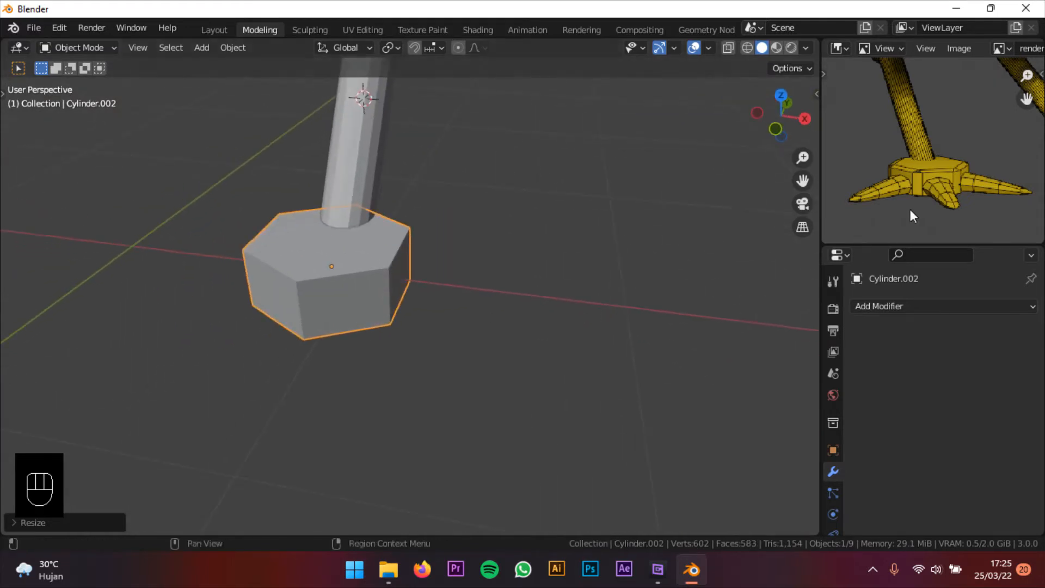
- Snap the 3D cursor to the six-sided foot block and delete the block
{"action": "mouse_move", "coordinate": [537, 253]}
{"action": "middle_mouse_down"}
{"action": "mouse_move", "coordinate": [561, 271]}
{"action": "mouse_move", "coordinate": [543, 272]}
{"action": "middle_mouse_up"}
{"action": "middle_click_drag", "start_coordinate": [543, 272], "coordinate": [613, 248], "text": "shift"}
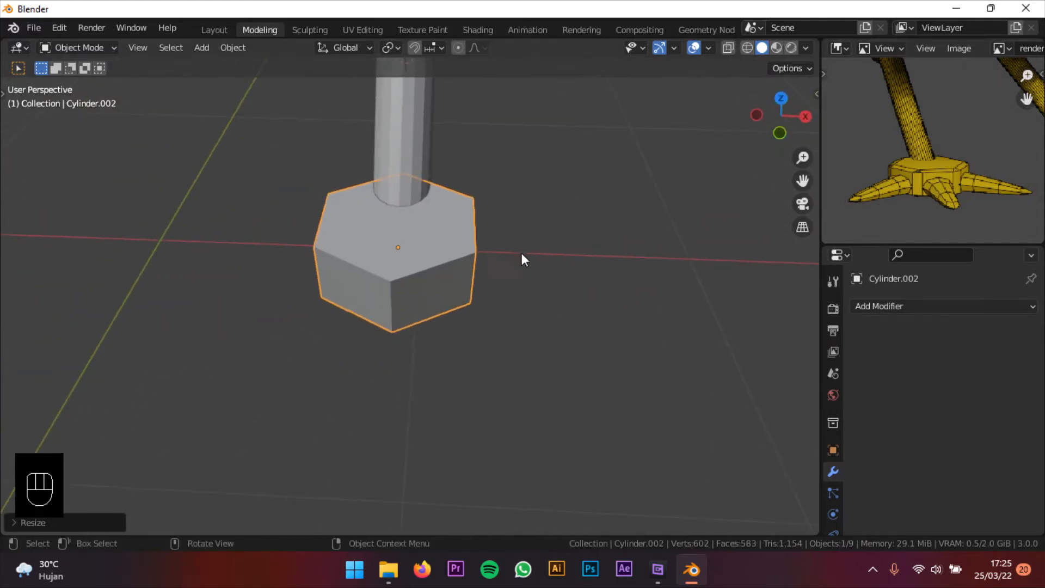
{"action": "key", "text": "shift+s"}
{"action": "left_click", "coordinate": [558, 315]}
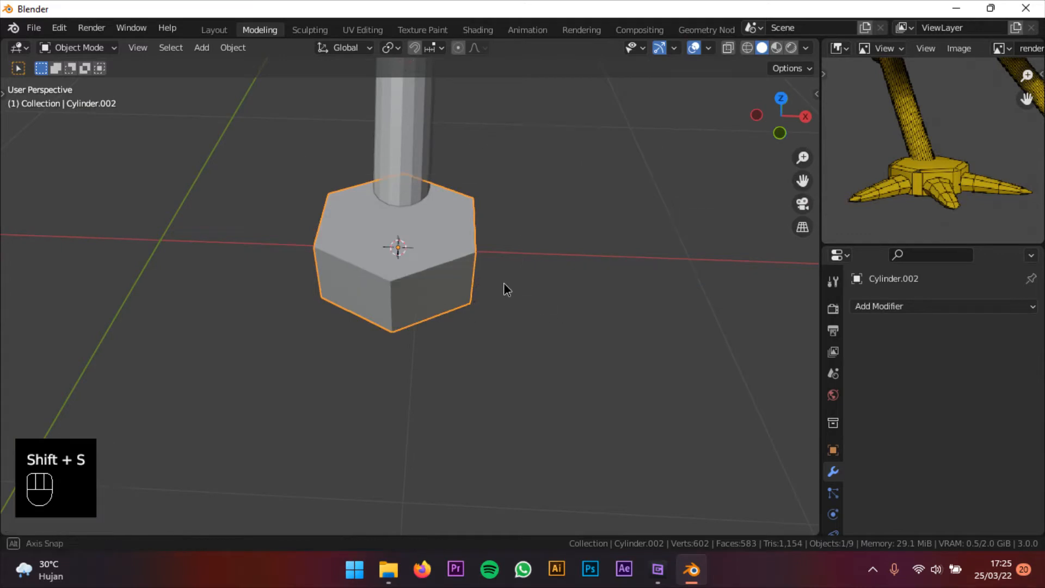
{"action": "middle_click_drag", "start_coordinate": [504, 283], "coordinate": [565, 256]}
{"action": "key", "text": "x"}
{"action": "left_click", "coordinate": [566, 254]}
- Add a mesh cylinder at the 3D cursor with 7 vertices
{"action": "key", "text": "shift+a"}
{"action": "mouse_move", "coordinate": [452, 240]}
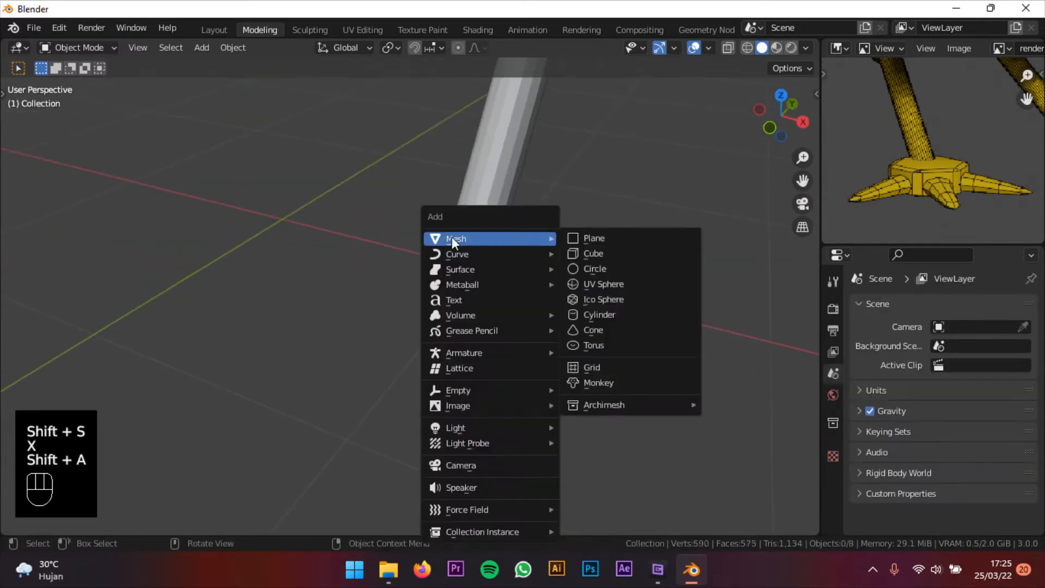
{"action": "left_click", "coordinate": [608, 318]}
{"action": "scroll", "coordinate": [364, 363], "scroll_direction": "down", "scroll_amount": 5}
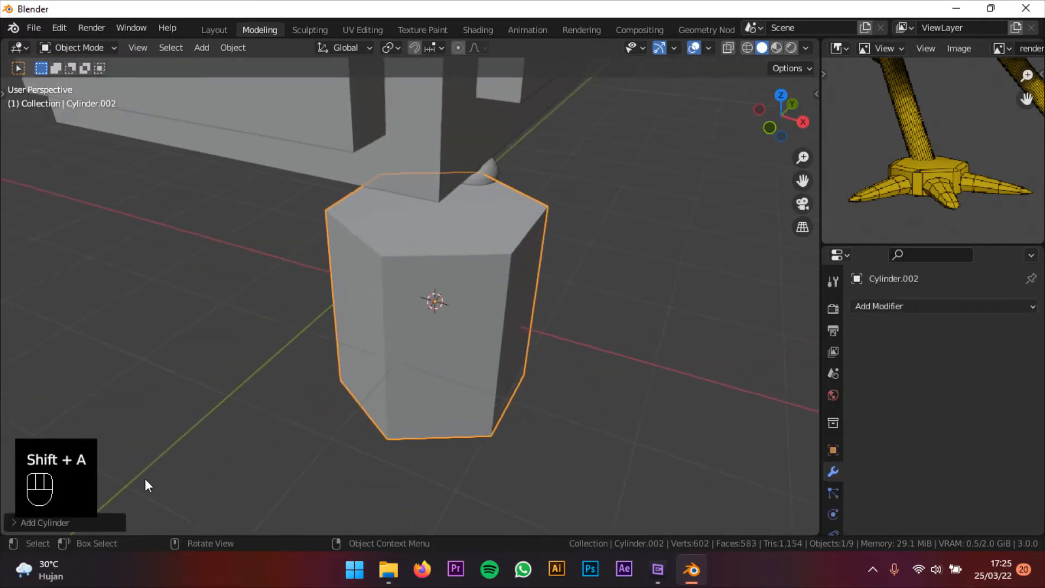
{"action": "left_click", "coordinate": [80, 522]}
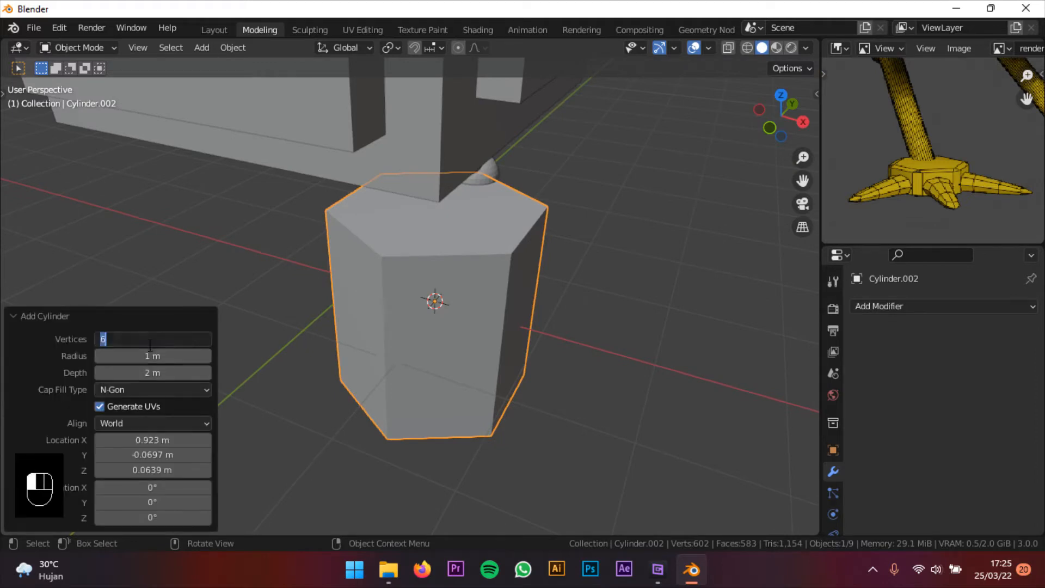
{"action": "key", "text": "Return"}
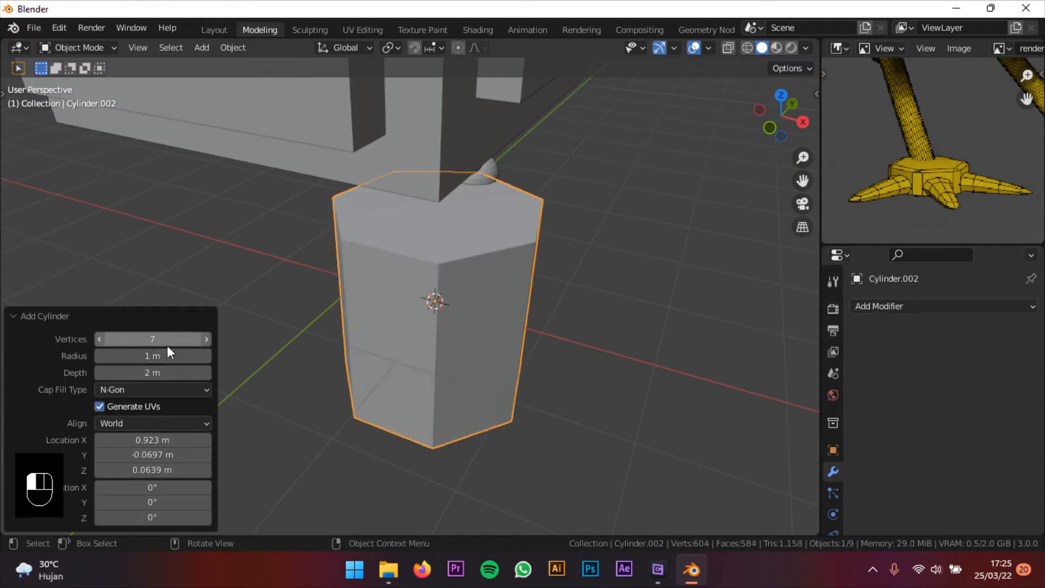
- Try 8 vertices on the cylinder in the front view and set it back to 7
{"action": "middle_click_drag", "start_coordinate": [456, 269], "coordinate": [482, 252]}
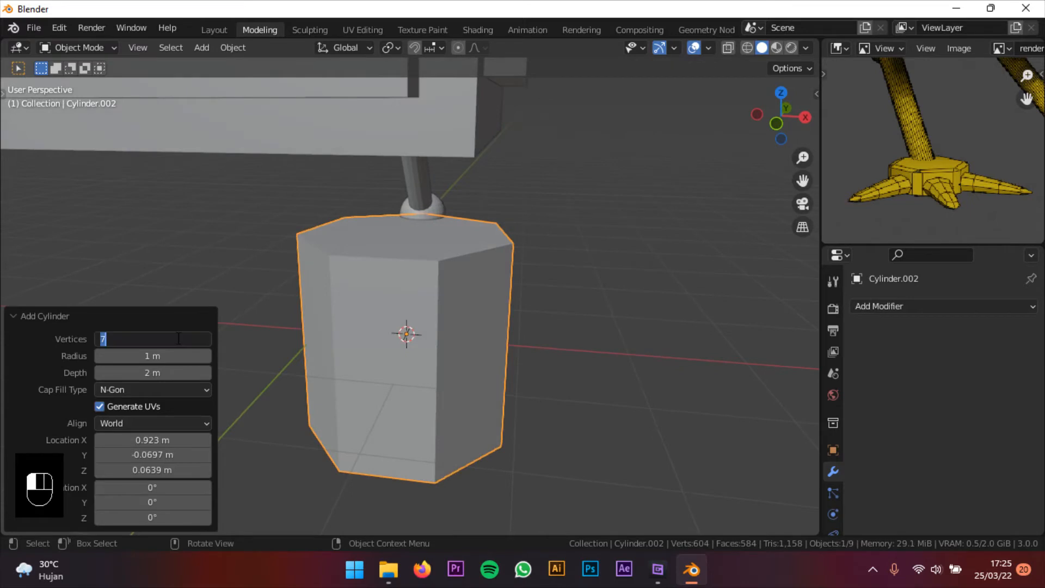
{"action": "key", "text": "Return"}
{"action": "middle_click_drag", "start_coordinate": [291, 294], "coordinate": [469, 322]}
{"action": "key", "text": "grave"}
{"action": "left_click", "coordinate": [407, 278]}
{"action": "middle_click_drag", "start_coordinate": [418, 285], "coordinate": [439, 300], "text": "shift"}
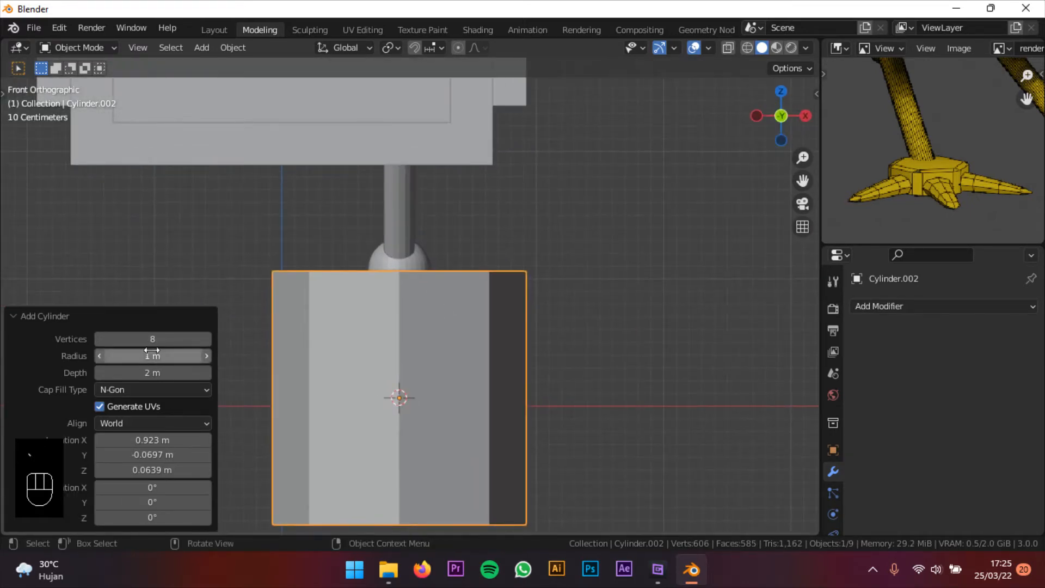
{"action": "type", "text": "7"}
{"action": "key", "text": "Return"}
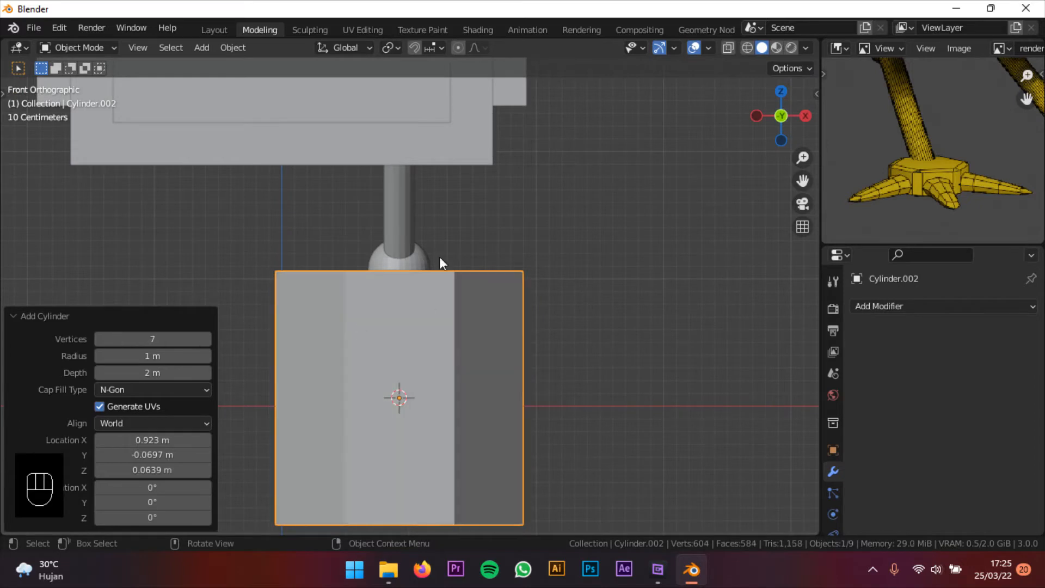
- Flatten the seven-sided cylinder along the Z axis into a thick disc
{"action": "middle_click_drag", "start_coordinate": [439, 263], "coordinate": [226, 319]}
{"action": "left_click", "coordinate": [87, 316]}
{"action": "middle_click_drag", "start_coordinate": [344, 314], "coordinate": [397, 318]}
{"action": "key", "text": "s"}
{"action": "key", "text": "z"}
{"action": "left_click", "coordinate": [484, 328]}
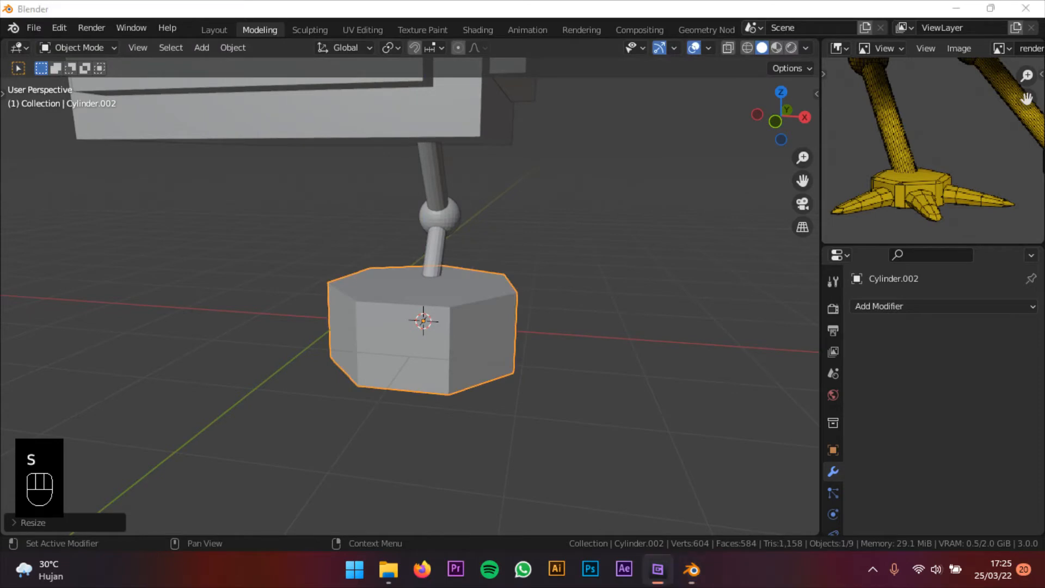
- Scale the flattened seven-sided cylinder down uniformly towards the size of the foot
{"action": "scroll", "coordinate": [622, 334], "scroll_direction": "down", "scroll_amount": 1}
{"action": "left_click", "coordinate": [528, 320]}
{"action": "left_click", "coordinate": [495, 316]}
{"action": "middle_click_drag", "start_coordinate": [528, 320], "coordinate": [564, 337]}
{"action": "key", "text": "s"}
{"action": "key", "text": "s"}
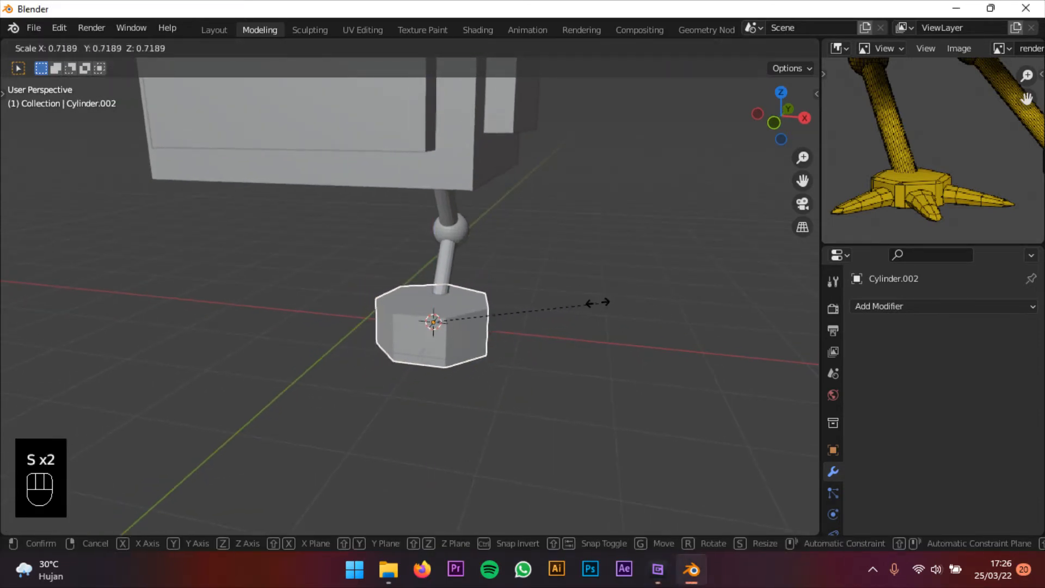
{"action": "key", "text": "s"}
{"action": "left_click", "coordinate": [618, 310]}
- In the right side view, scale the seven-sided foot block down further to suit the leg's thickness
{"action": "left_click", "coordinate": [805, 119]}
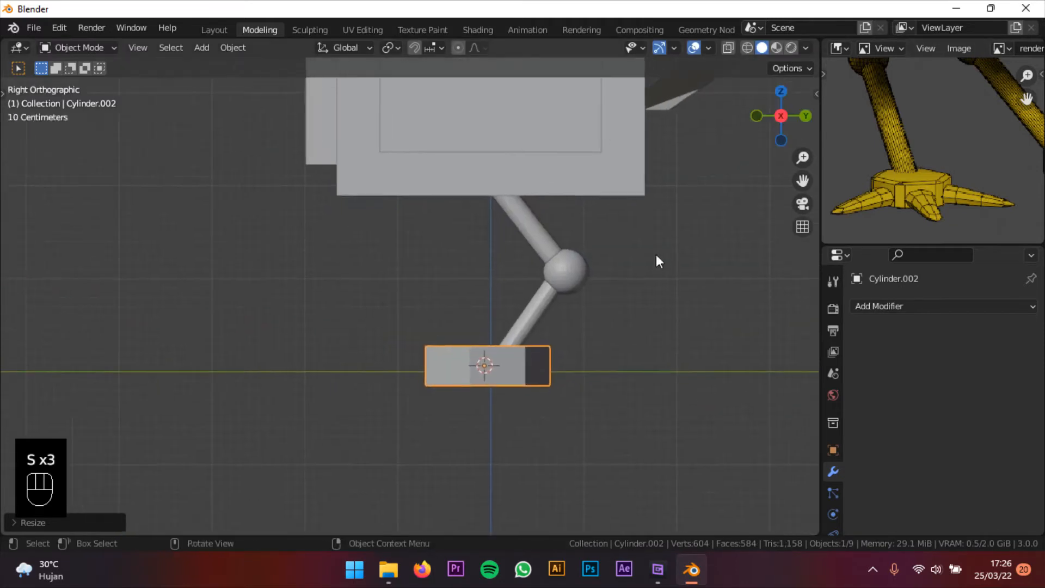
{"action": "middle_click_drag", "start_coordinate": [522, 279], "coordinate": [497, 237], "text": "shift"}
{"action": "scroll", "coordinate": [566, 272], "scroll_direction": "up", "scroll_amount": 3}
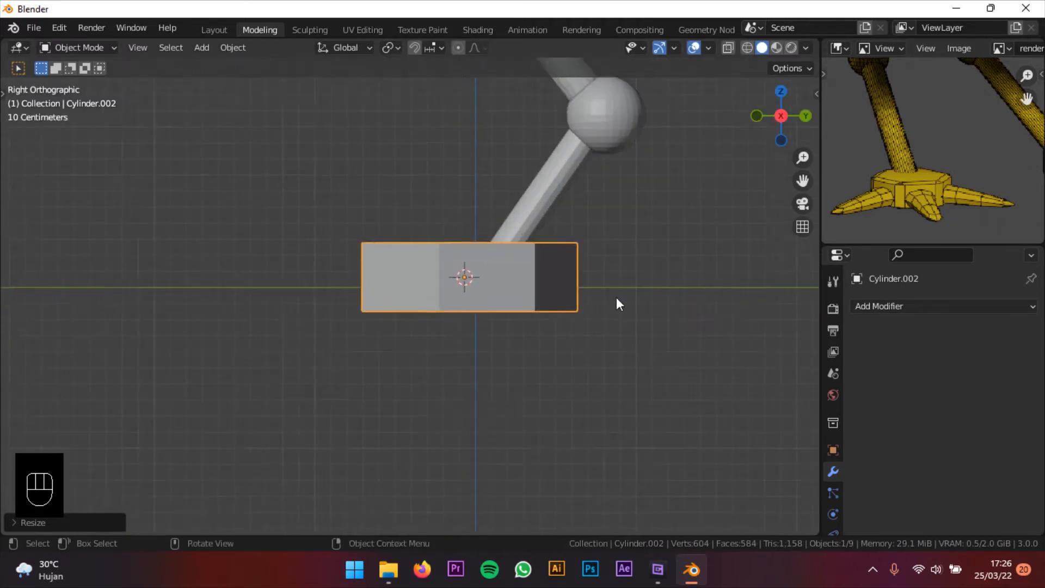
{"action": "key", "text": "s"}
{"action": "middle_click_drag", "start_coordinate": [616, 297], "coordinate": [660, 307], "text": "shift"}
{"action": "left_click", "coordinate": [575, 325]}
- Move the foot block onto the lower end of the leg at ground level and fine-tune its size
{"action": "key", "text": "g"}
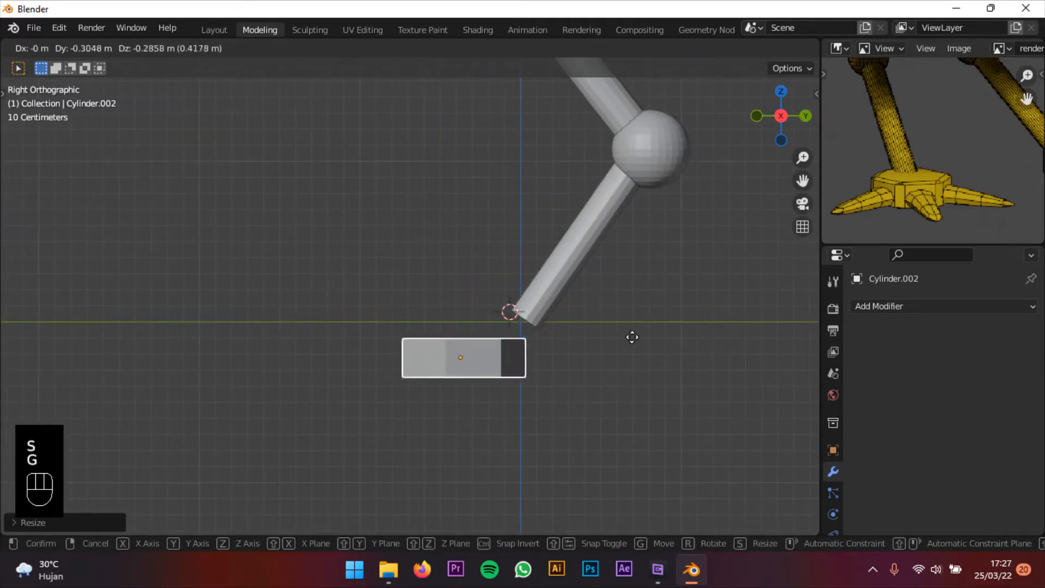
{"action": "left_click", "coordinate": [646, 308]}
{"action": "key", "text": "g"}
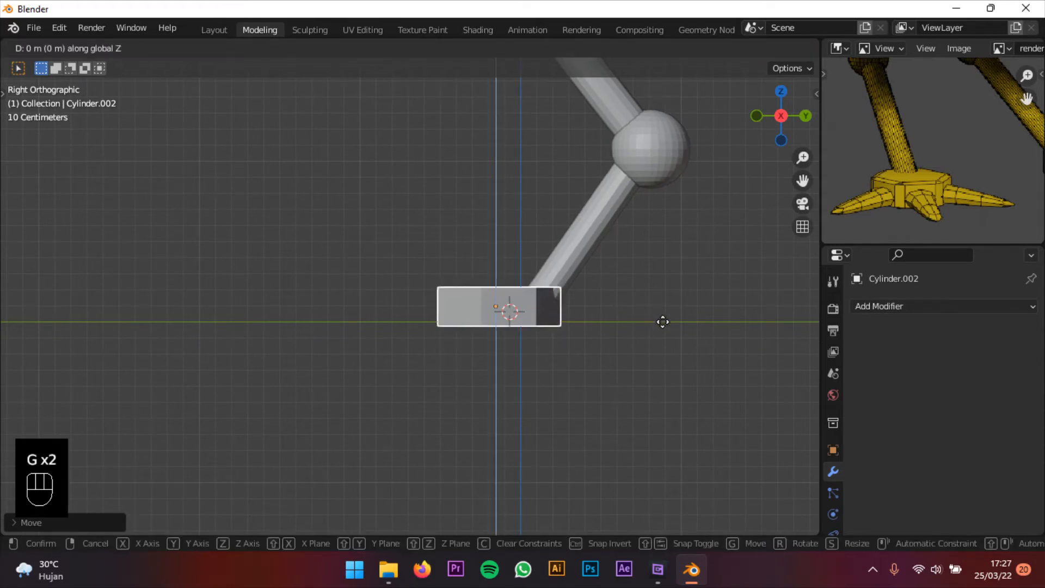
{"action": "left_click", "coordinate": [648, 331]}
{"action": "middle_click_drag", "start_coordinate": [641, 334], "coordinate": [533, 321]}
{"action": "key", "text": "s"}
{"action": "left_click", "coordinate": [644, 338]}
{"action": "left_click", "coordinate": [557, 320]}
- Scale down the knee sphere joining the upper and lower leg cylinders
{"action": "scroll", "coordinate": [557, 319], "scroll_direction": "down", "scroll_amount": 4}
{"action": "left_click", "coordinate": [468, 261]}
{"action": "left_click", "coordinate": [454, 275]}
{"action": "key", "text": "s"}
{"action": "left_click", "coordinate": [670, 327]}
{"action": "key", "text": "s"}
{"action": "left_click", "coordinate": [620, 305]}
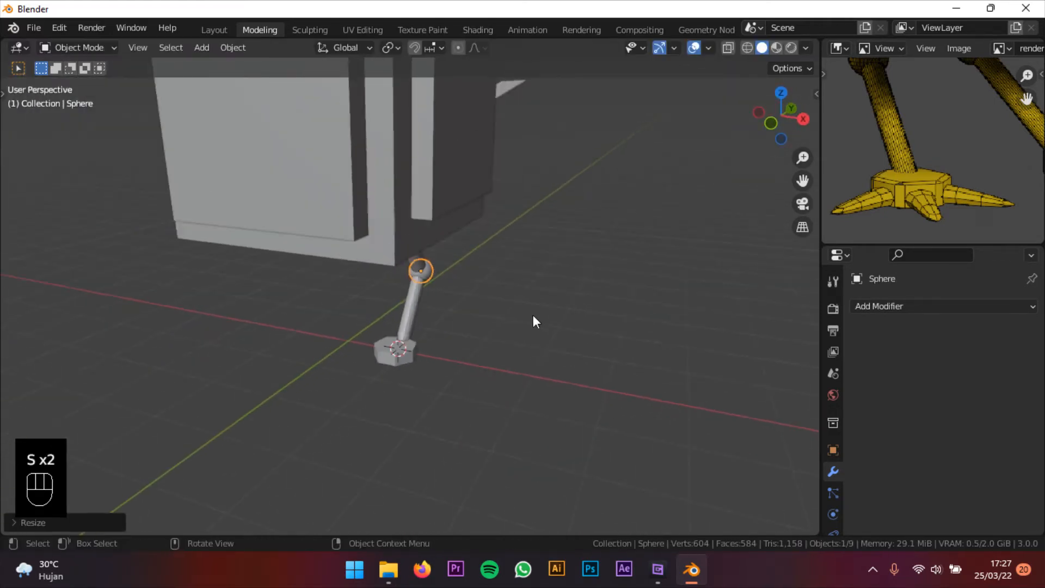
{"action": "mouse_move", "coordinate": [546, 260]}
{"action": "middle_mouse_down", "text": "shift"}
{"action": "mouse_move", "coordinate": [548, 231]}
{"action": "mouse_move", "coordinate": [529, 259]}
{"action": "middle_mouse_up", "text": "shift"}
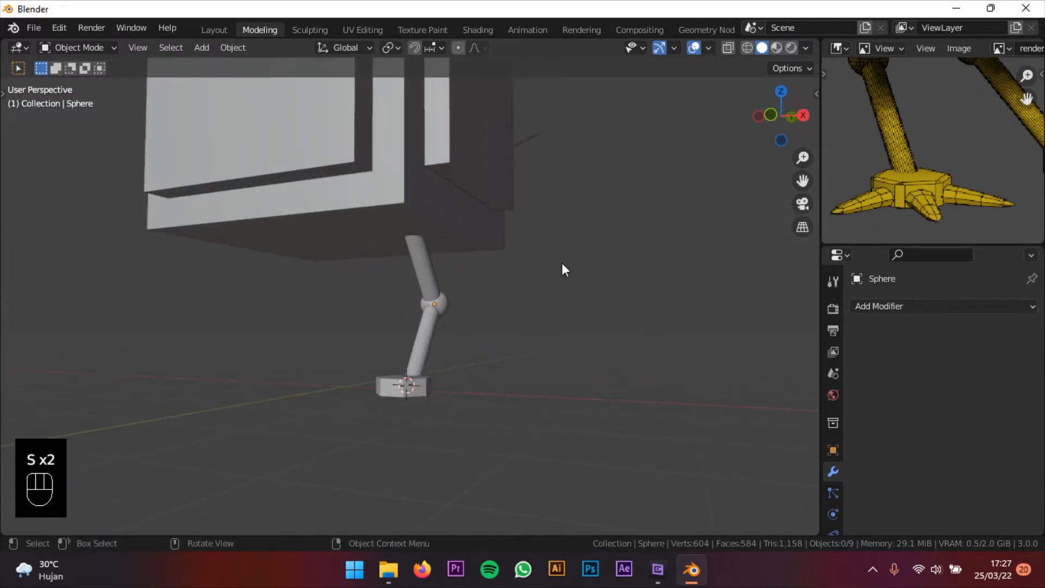
- Add a Mirror modifier on the X axis to the upper leg, with the body Cube as mirror object
{"action": "left_click", "coordinate": [438, 277]}
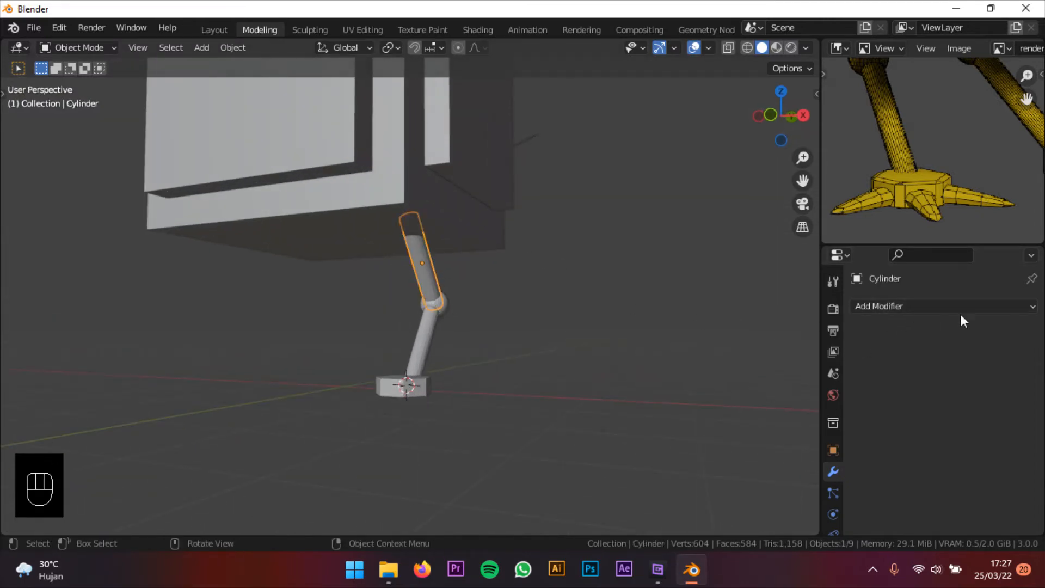
{"action": "left_click", "coordinate": [902, 307]}
{"action": "left_click", "coordinate": [731, 122]}
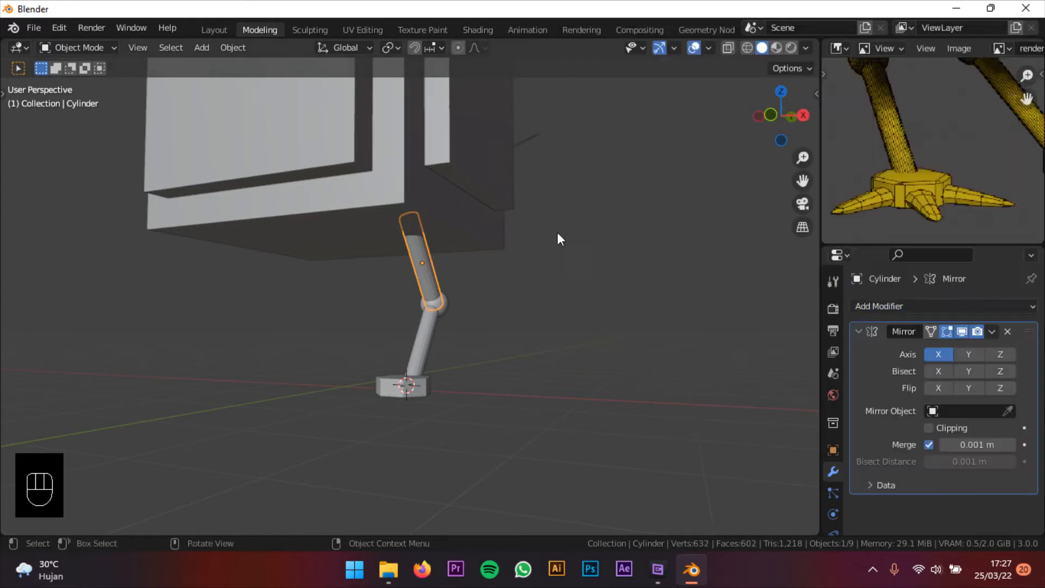
{"action": "middle_click_drag", "start_coordinate": [558, 240], "coordinate": [588, 256]}
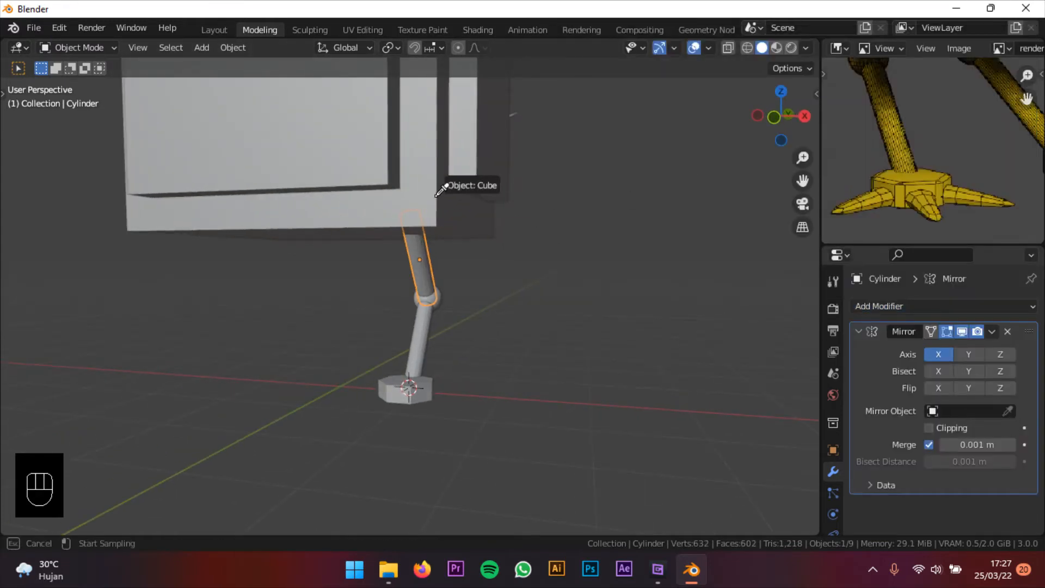
{"action": "left_click", "coordinate": [429, 179]}
{"action": "middle_click_drag", "start_coordinate": [428, 179], "coordinate": [488, 315]}
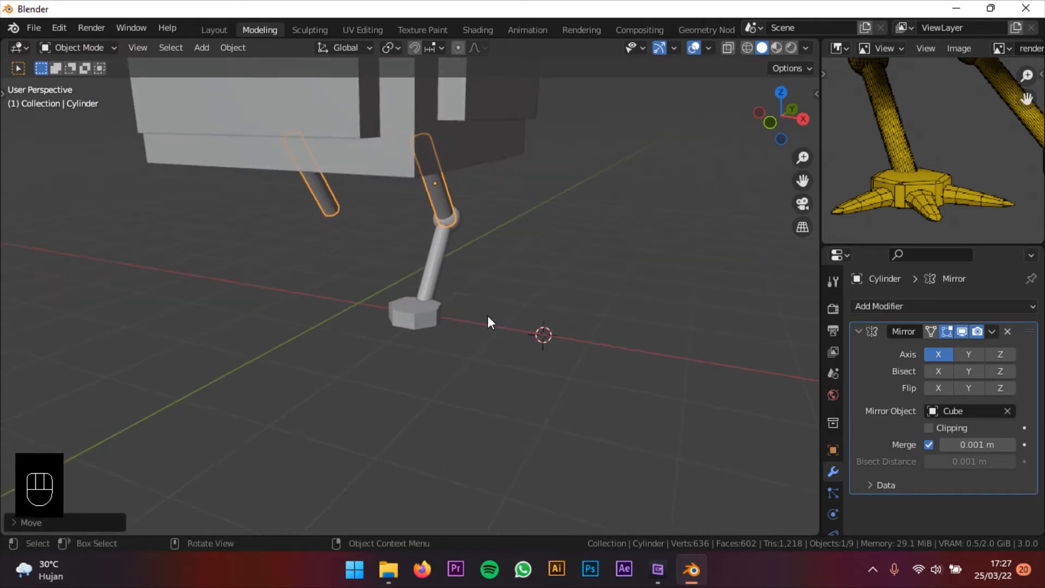
- Copy the upper leg's Mirror modifier to the foot block, lower leg and knee sphere
{"action": "scroll", "coordinate": [501, 267], "scroll_direction": "up", "scroll_amount": 2}
{"action": "middle_click_drag", "start_coordinate": [501, 266], "coordinate": [443, 344]}
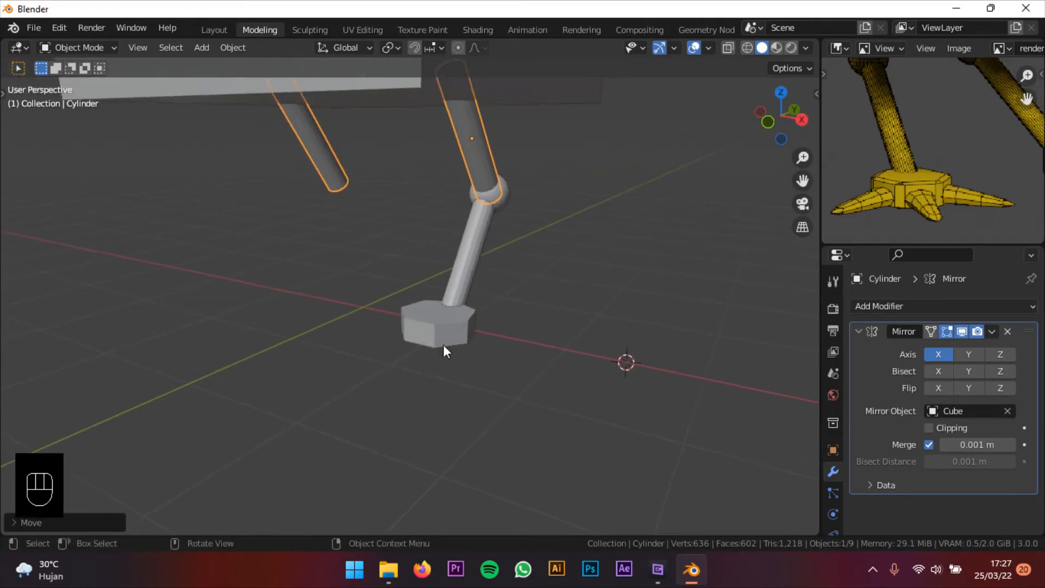
{"action": "left_click", "coordinate": [436, 334]}
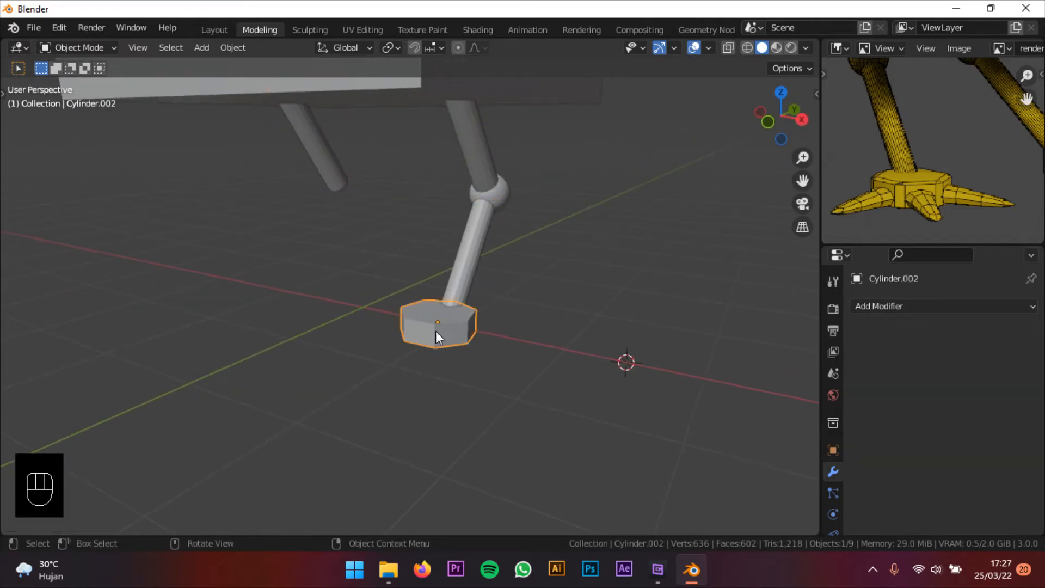
{"action": "left_click", "coordinate": [469, 266], "text": "shift"}
{"action": "middle_click_drag", "start_coordinate": [513, 282], "coordinate": [485, 287]}
{"action": "scroll", "coordinate": [485, 286], "scroll_direction": "up", "scroll_amount": 2}
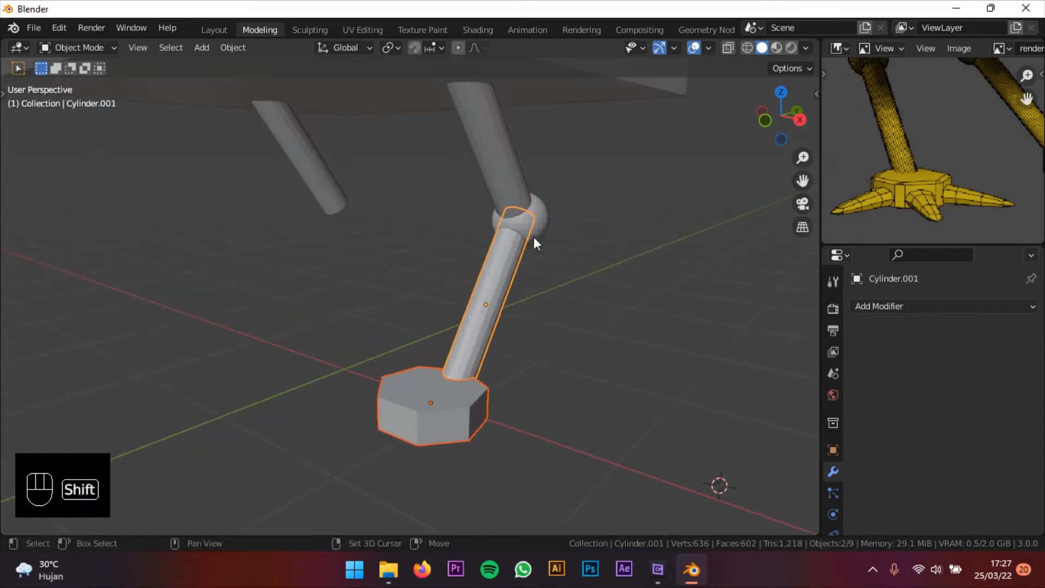
{"action": "left_click", "coordinate": [542, 221], "text": "shift"}
{"action": "middle_click_drag", "start_coordinate": [540, 230], "coordinate": [479, 270]}
{"action": "left_click", "coordinate": [492, 239], "text": "shift"}
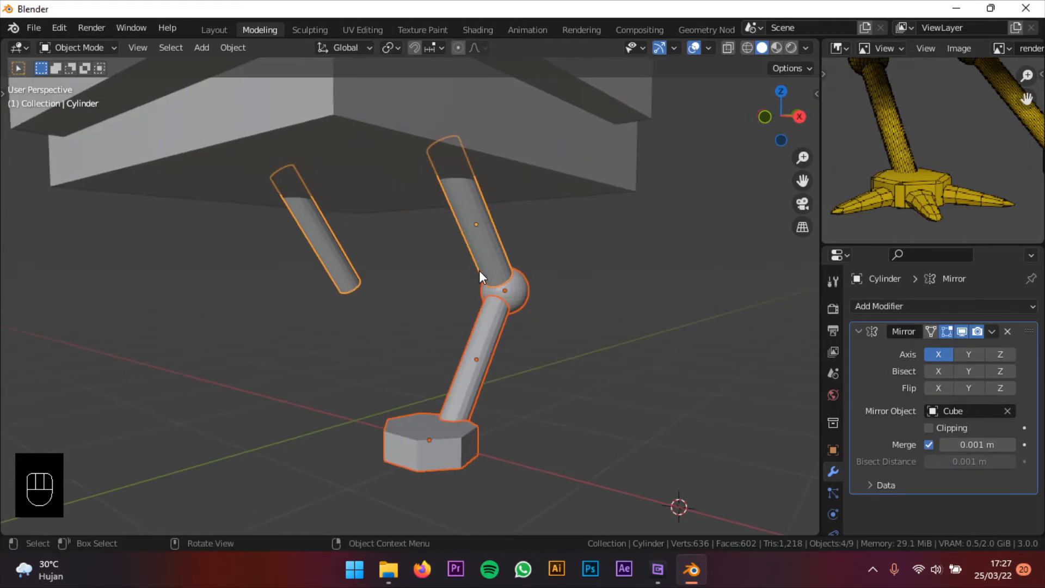
{"action": "key", "text": "ctrl+l"}
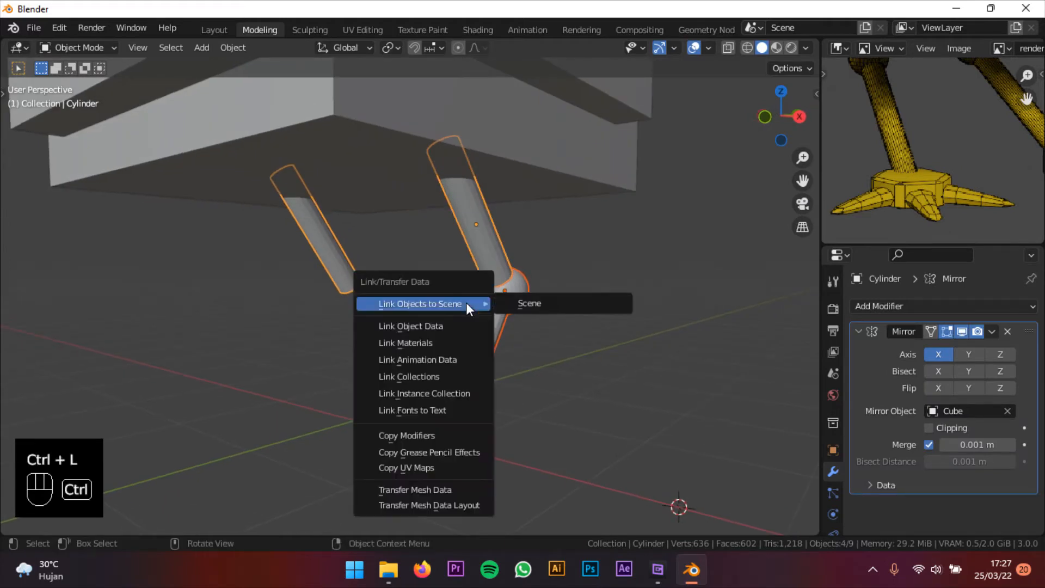
{"action": "left_click", "coordinate": [430, 435]}
{"action": "middle_click_drag", "start_coordinate": [430, 435], "coordinate": [453, 341]}
{"action": "left_click", "coordinate": [535, 345]}
{"action": "scroll", "coordinate": [452, 341], "scroll_direction": "down", "scroll_amount": 5}
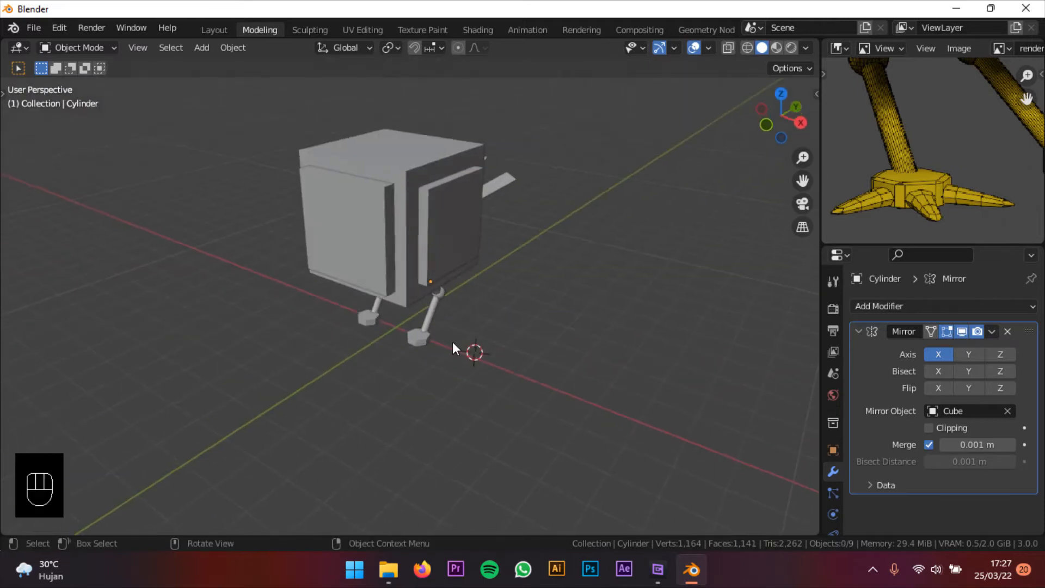
- Check the toes in the reference render and snap the 3D cursor to the original foot block
{"action": "scroll", "coordinate": [453, 341], "scroll_direction": "up", "scroll_amount": 2}
{"action": "middle_click_drag", "start_coordinate": [953, 172], "coordinate": [951, 131]}
{"action": "scroll", "coordinate": [478, 284], "scroll_direction": "up", "scroll_amount": 3}
{"action": "middle_click_drag", "start_coordinate": [462, 297], "coordinate": [524, 286]}
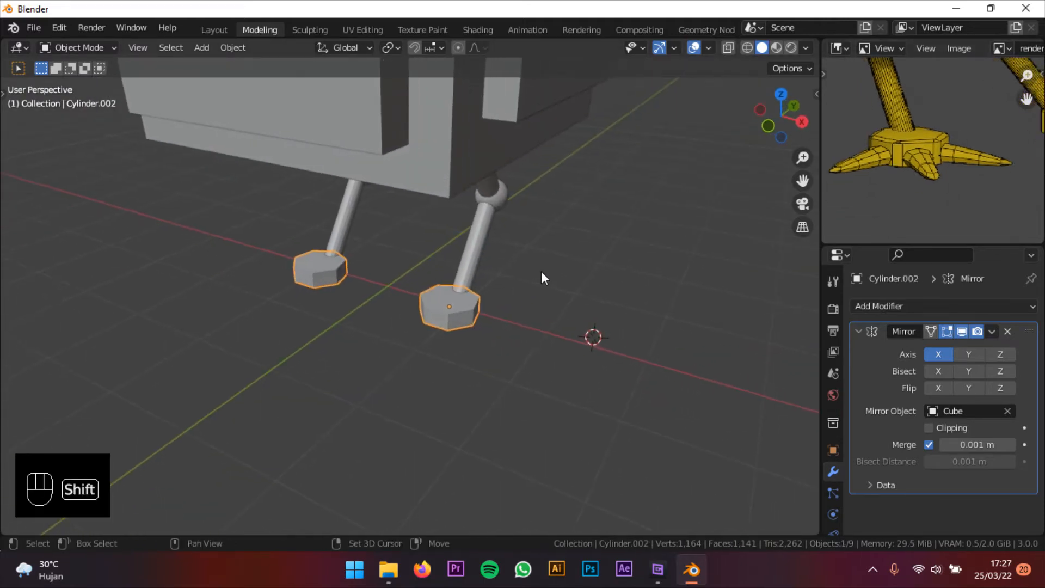
{"action": "key", "text": "shift+s"}
{"action": "left_click", "coordinate": [535, 361]}
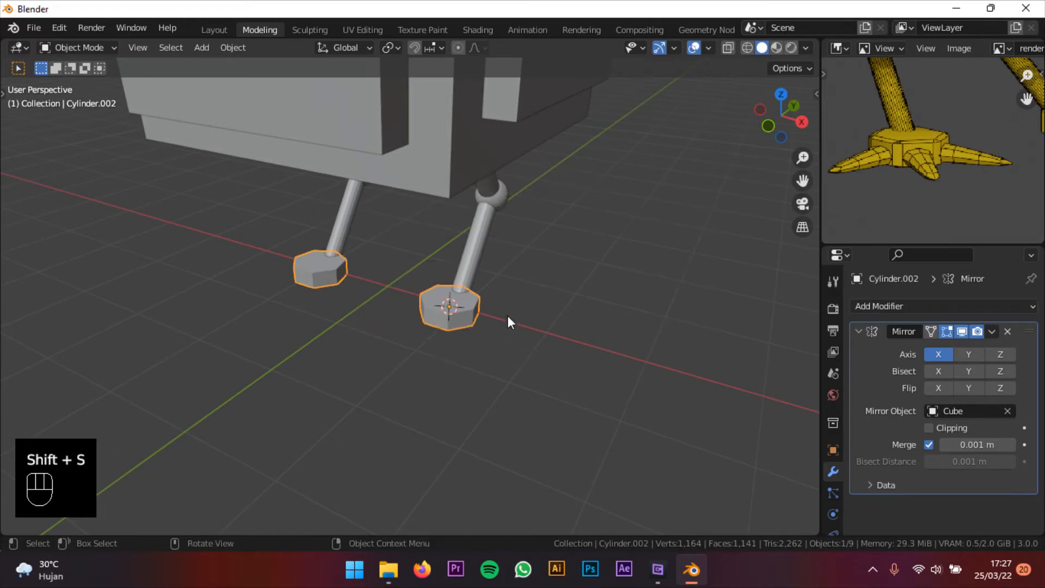
- Add a cube at the 3D cursor on the foot and scale it to about 0.27
{"action": "scroll", "coordinate": [507, 315], "scroll_direction": "up", "scroll_amount": 4}
{"action": "key", "text": "shift+a"}
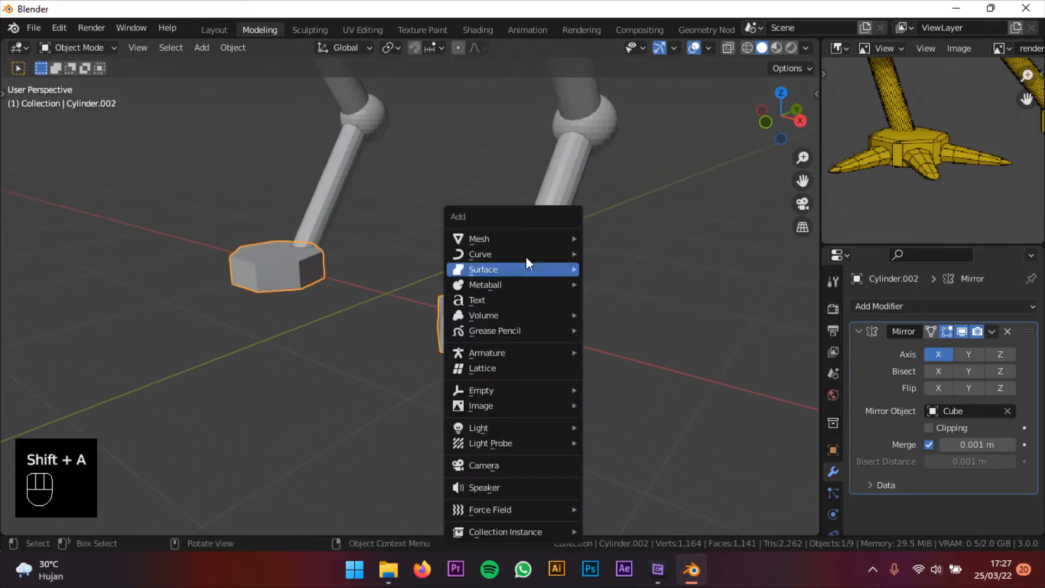
{"action": "mouse_move", "coordinate": [526, 240]}
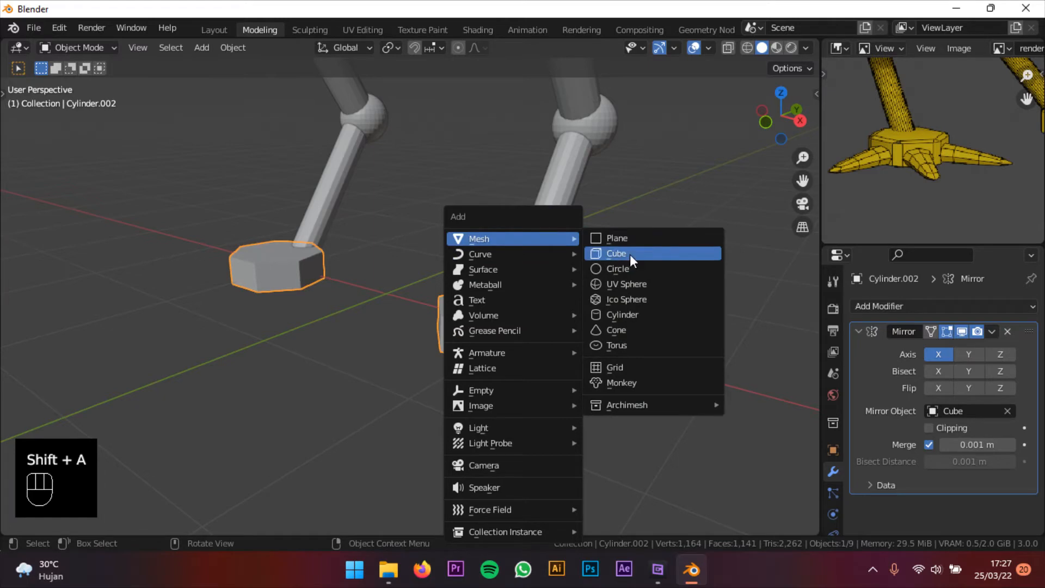
{"action": "left_click", "coordinate": [631, 258]}
{"action": "key", "text": "s"}
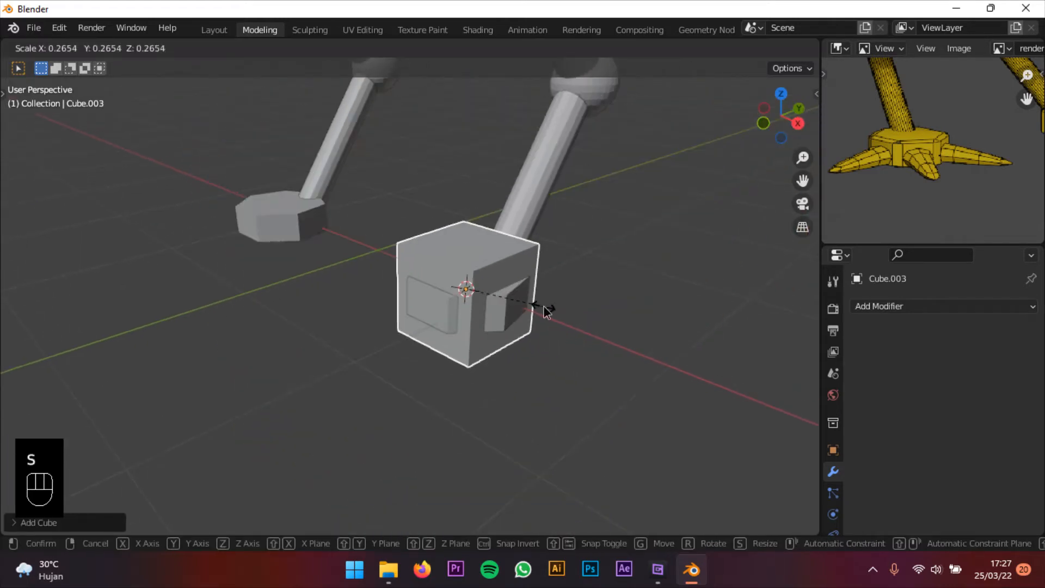
{"action": "left_click", "coordinate": [544, 307]}
- Stretch the cube along Y and shrink it overall into a small elongated toe block inside the foot
{"action": "key", "text": "s"}
{"action": "key", "text": "z"}
{"action": "left_click", "coordinate": [706, 325]}
{"action": "key", "text": "s"}
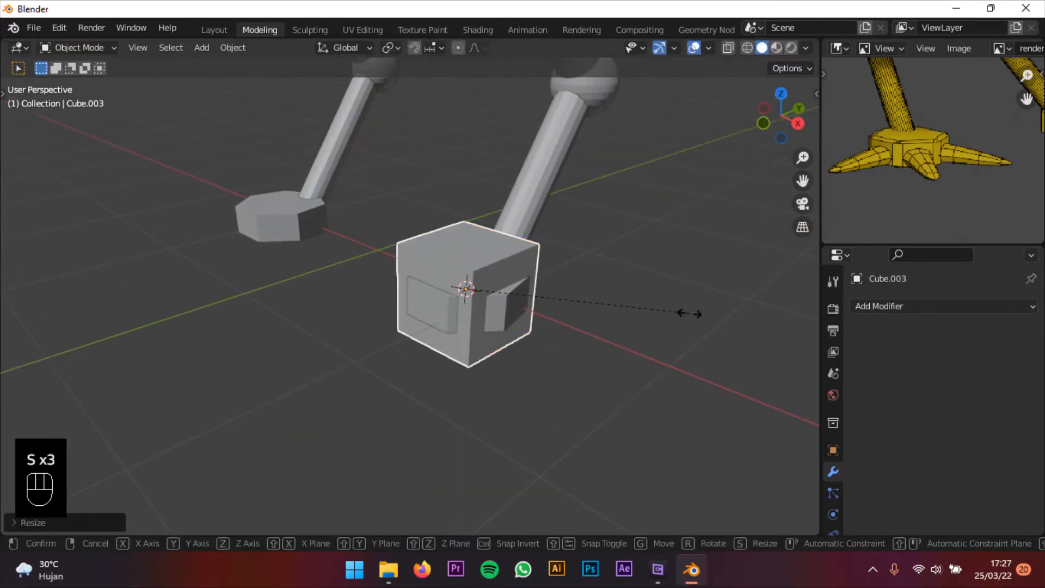
{"action": "key", "text": "y"}
{"action": "left_click", "coordinate": [326, 368]}
{"action": "key", "text": "s"}
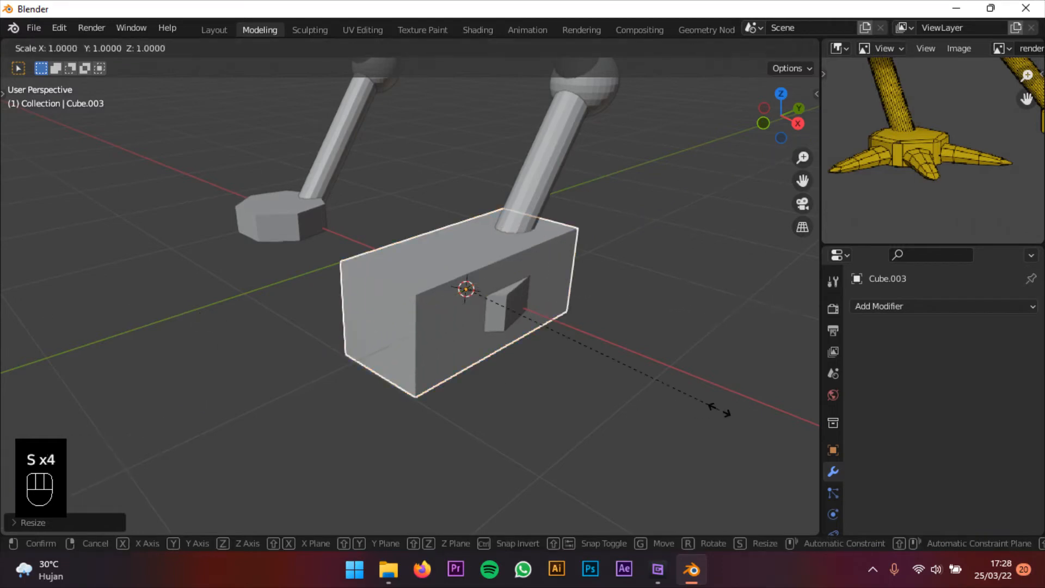
{"action": "left_click", "coordinate": [567, 351]}
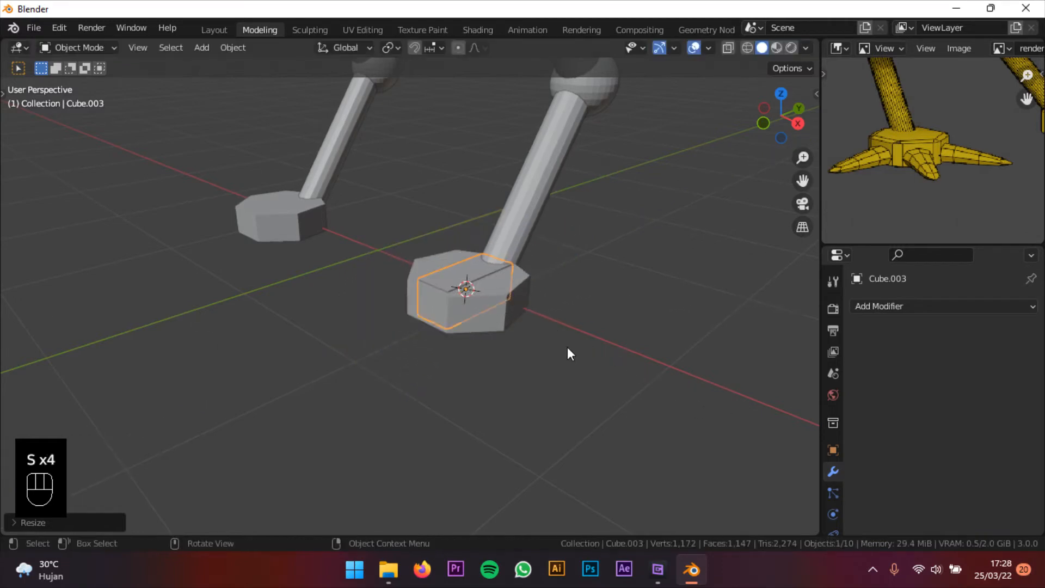
- Move the toe block out to the front face of the foot and scale it down slightly
{"action": "left_click", "coordinate": [544, 382]}
{"action": "key", "text": "s"}
{"action": "left_click", "coordinate": [455, 336]}
{"action": "middle_click_drag", "start_coordinate": [456, 336], "coordinate": [555, 350]}
{"action": "scroll", "coordinate": [555, 350], "scroll_direction": "up", "scroll_amount": 4}
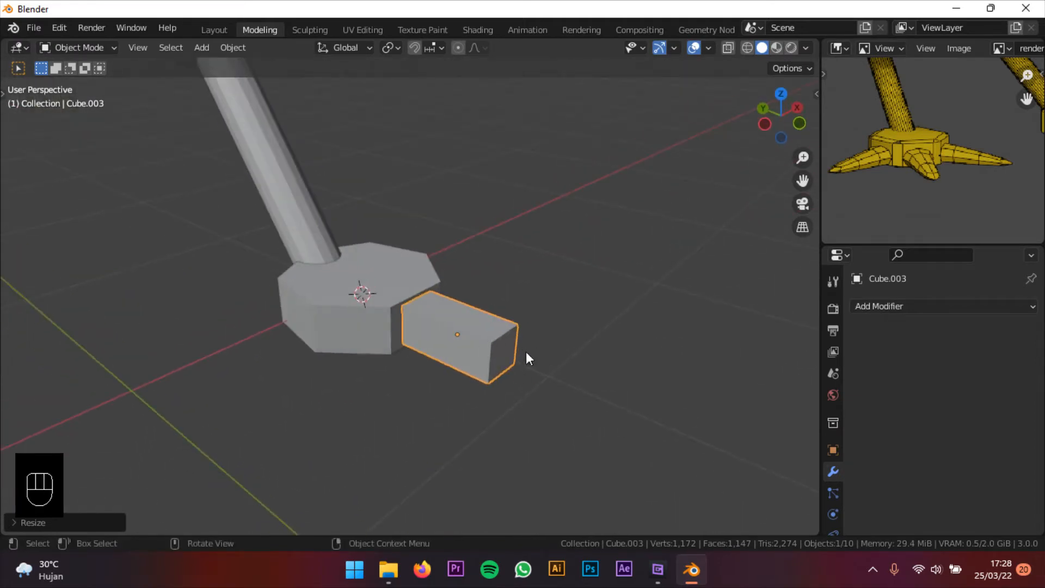
- Add a Subdivision Surface modifier to the toe block
{"action": "left_click", "coordinate": [925, 307]}
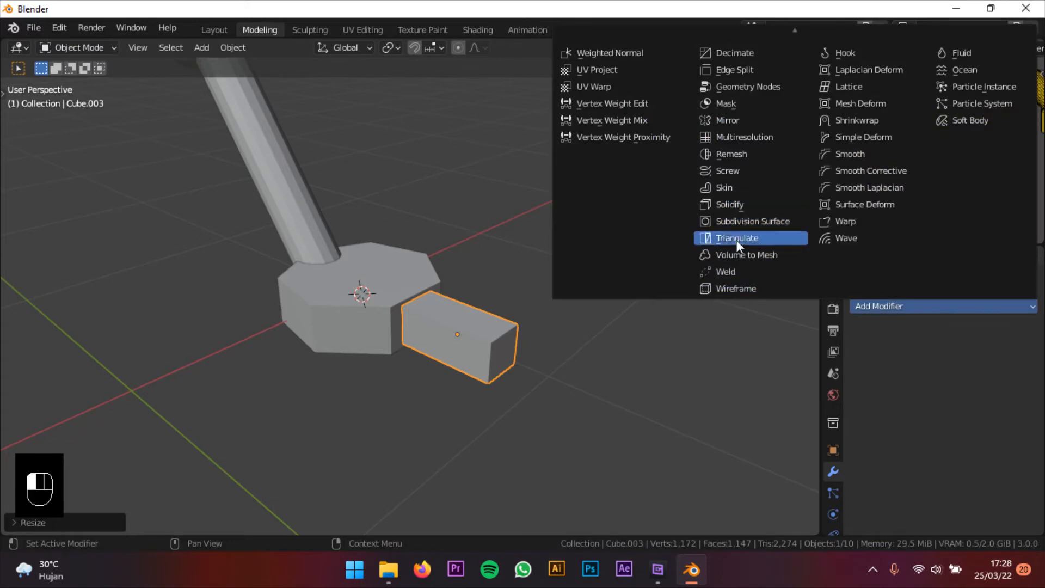
{"action": "left_click", "coordinate": [735, 223]}
{"action": "middle_click_drag", "start_coordinate": [580, 272], "coordinate": [445, 288]}
{"action": "scroll", "coordinate": [466, 302], "scroll_direction": "up", "scroll_amount": 2}
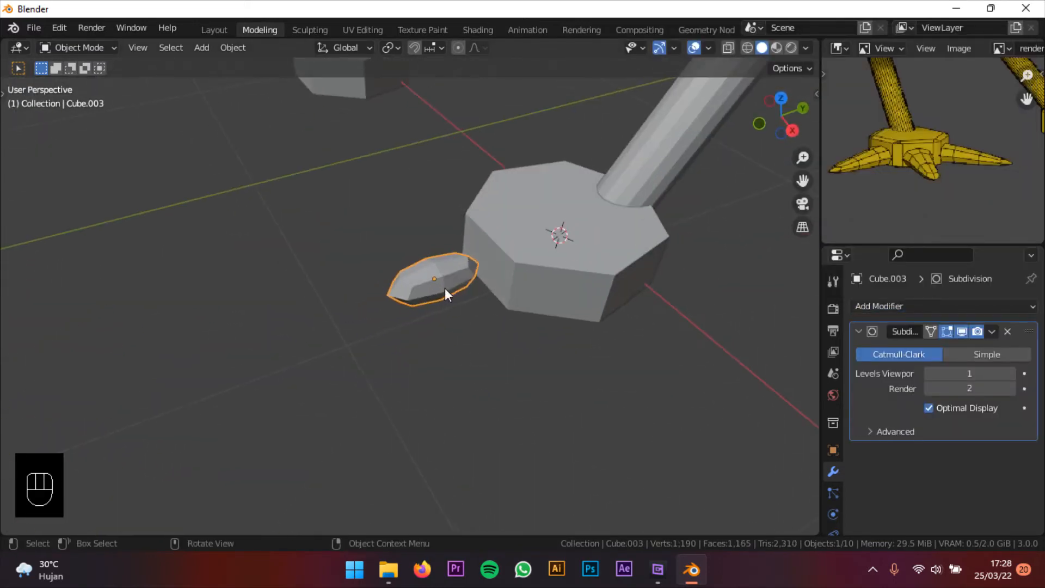
- Add a loop cut across the toe's length and slide it close to the end that meets the foot
{"action": "left_click", "coordinate": [73, 47]}
{"action": "left_click", "coordinate": [76, 79]}
{"action": "middle_click_drag", "start_coordinate": [489, 304], "coordinate": [513, 289], "text": "shift"}
{"action": "key", "text": "ctrl+r"}
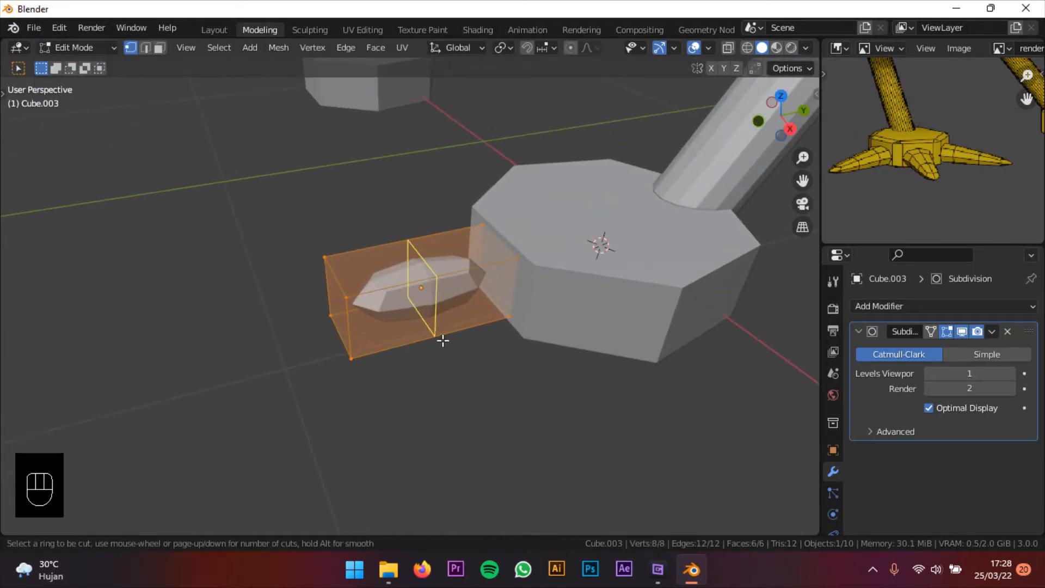
{"action": "left_click", "coordinate": [430, 327]}
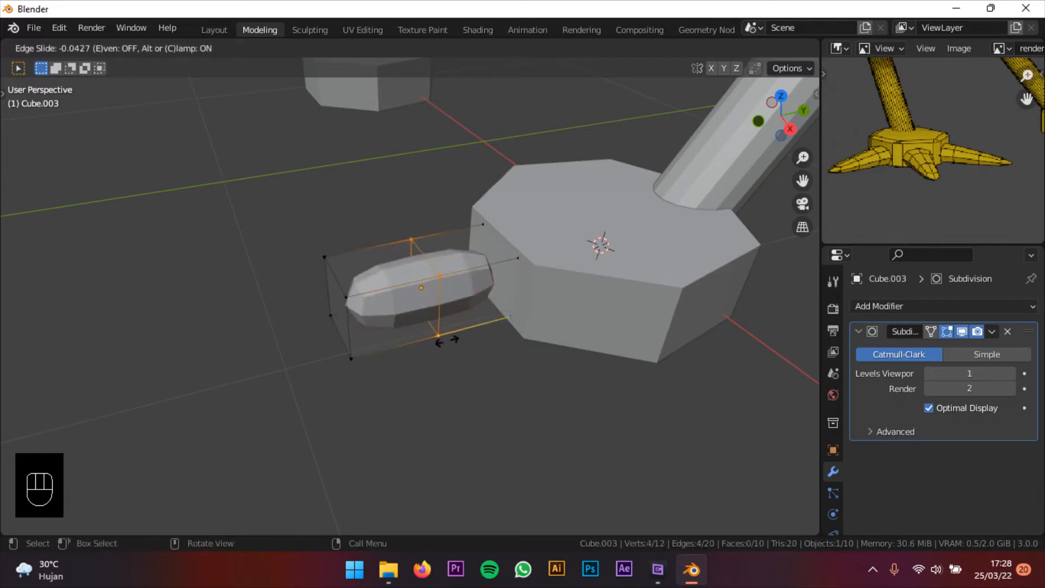
{"action": "left_click", "coordinate": [493, 334]}
{"action": "middle_click_drag", "start_coordinate": [493, 335], "coordinate": [484, 304]}
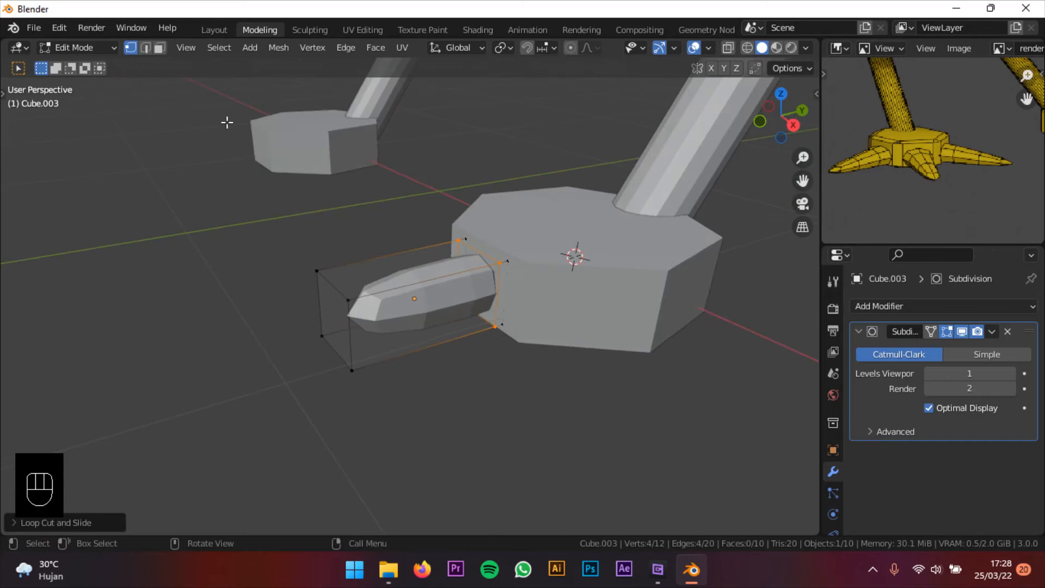
- Flatten the toe to about 0.67 along Z and lower it along Z toward the base of the foot
{"action": "left_click", "coordinate": [93, 48]}
{"action": "left_click", "coordinate": [103, 60]}
{"action": "key", "text": "s"}
{"action": "key", "text": "z"}
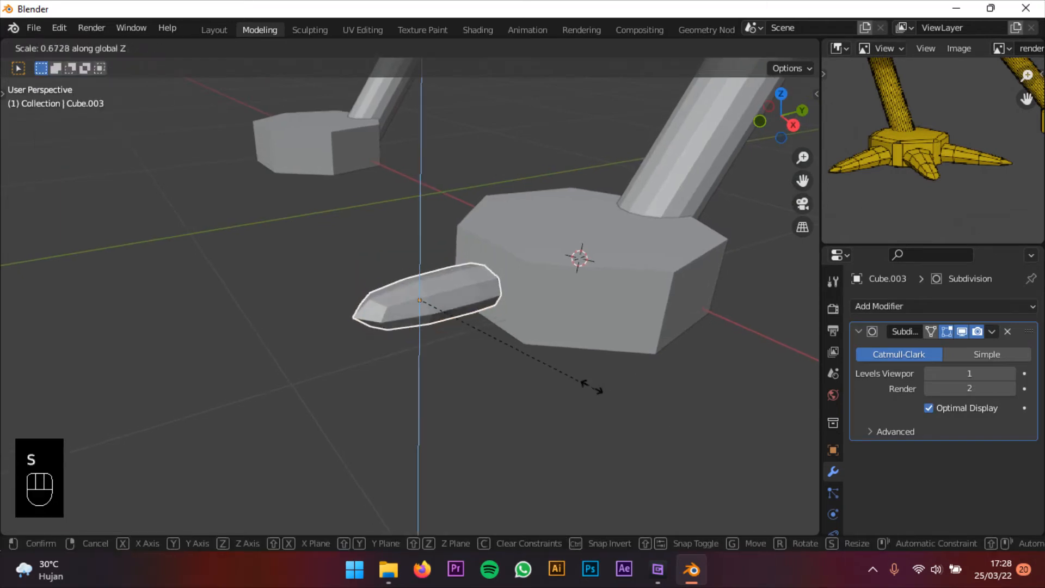
{"action": "left_click", "coordinate": [597, 380]}
{"action": "mouse_move", "coordinate": [567, 358]}
{"action": "middle_mouse_down", "text": "shift"}
{"action": "mouse_move", "coordinate": [607, 328]}
{"action": "mouse_move", "coordinate": [560, 353]}
{"action": "middle_mouse_up", "text": "shift"}
{"action": "key", "text": "g"}
{"action": "key", "text": "z"}
{"action": "left_click", "coordinate": [631, 350]}
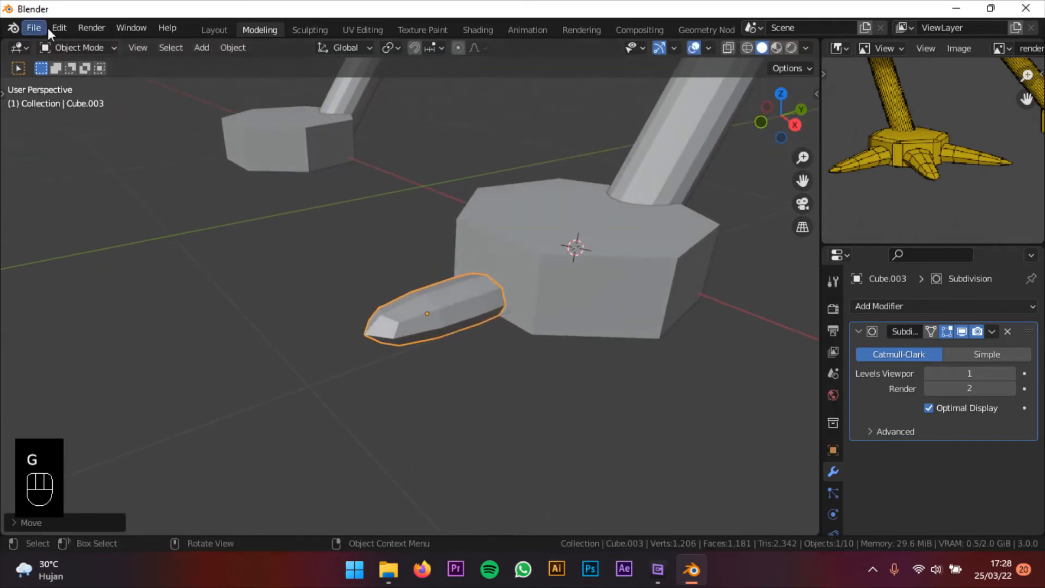
- Add a horizontal loop cut around the toe and slide it down toward its underside
{"action": "left_click", "coordinate": [76, 48]}
{"action": "left_click", "coordinate": [82, 81]}
{"action": "middle_click_drag", "start_coordinate": [517, 232], "coordinate": [567, 384]}
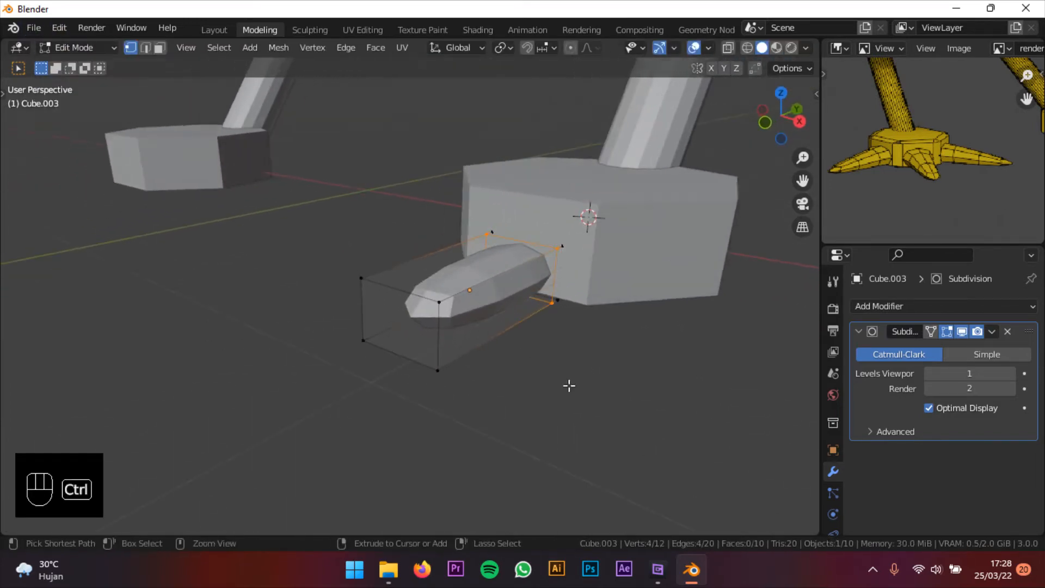
{"action": "key", "text": "ctrl+r"}
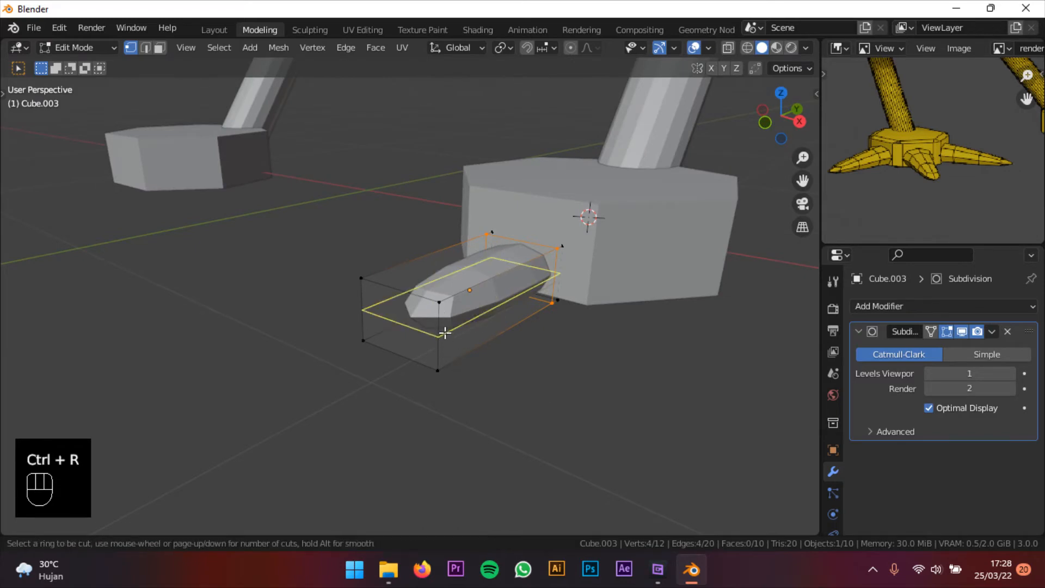
{"action": "left_click", "coordinate": [444, 333]}
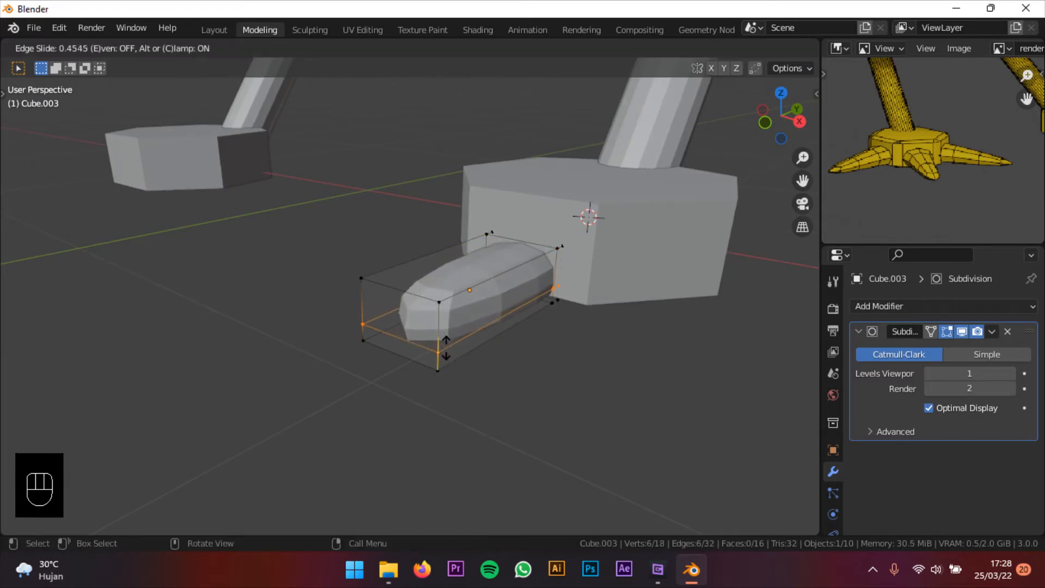
{"action": "left_click", "coordinate": [460, 348]}
{"action": "middle_click_drag", "start_coordinate": [460, 347], "coordinate": [378, 324]}
- Lower the two upper vertices at the toe's tip by about 0.05 m along Z and return to Object Mode
{"action": "middle_click_drag", "start_coordinate": [365, 234], "coordinate": [437, 224]}
{"action": "scroll", "coordinate": [451, 298], "scroll_direction": "up", "scroll_amount": 2}
{"action": "left_click", "coordinate": [421, 264]}
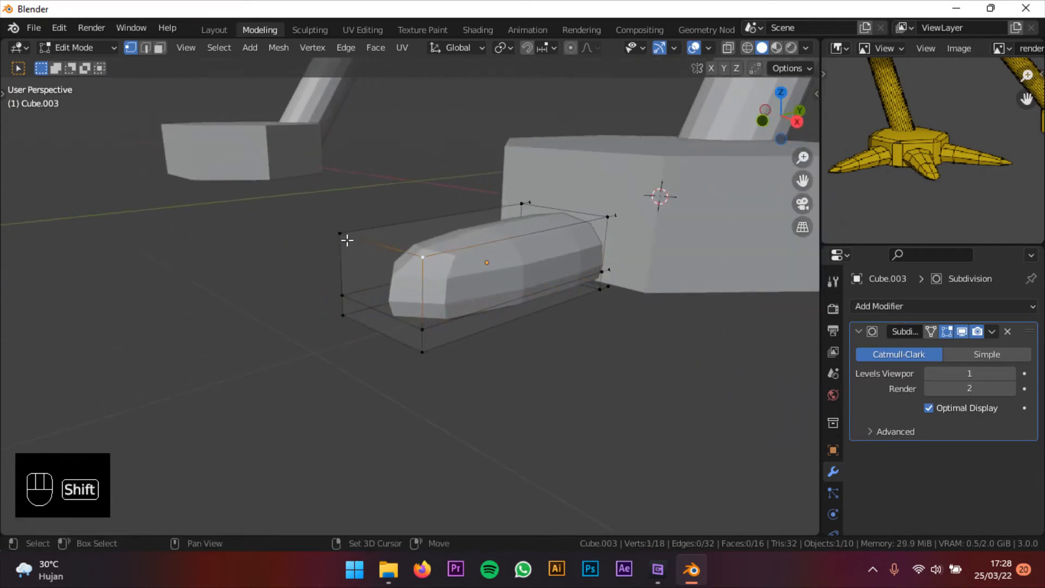
{"action": "middle_click_drag", "start_coordinate": [474, 278], "coordinate": [468, 276]}
{"action": "key", "text": "g"}
{"action": "key", "text": "z"}
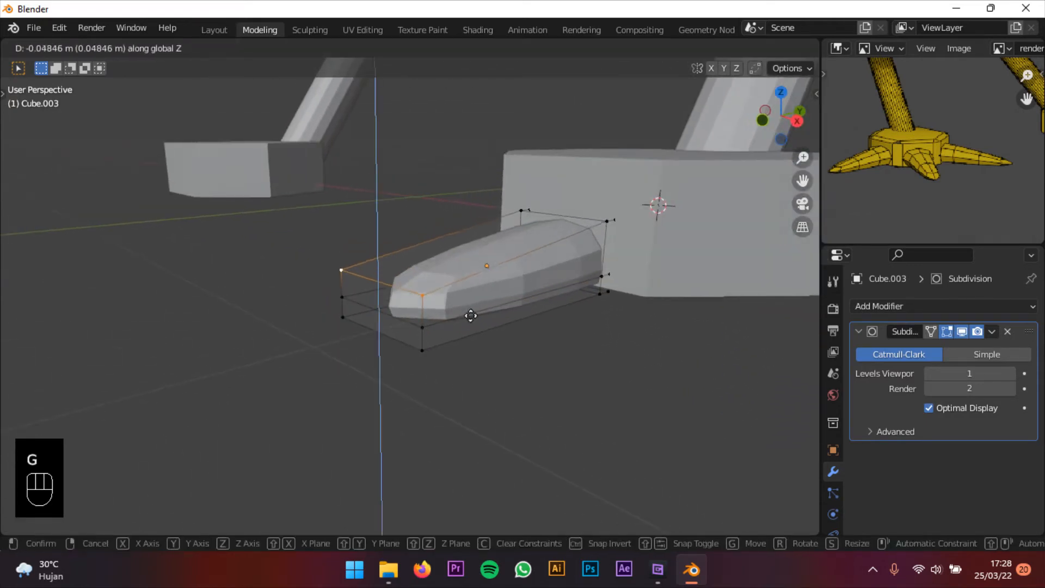
{"action": "left_click", "coordinate": [471, 319]}
{"action": "middle_click_drag", "start_coordinate": [471, 319], "coordinate": [382, 309]}
{"action": "key", "text": "Tab"}
{"action": "middle_click_drag", "start_coordinate": [603, 331], "coordinate": [546, 344], "text": "shift"}
{"action": "middle_click_drag", "start_coordinate": [596, 344], "coordinate": [603, 360]}
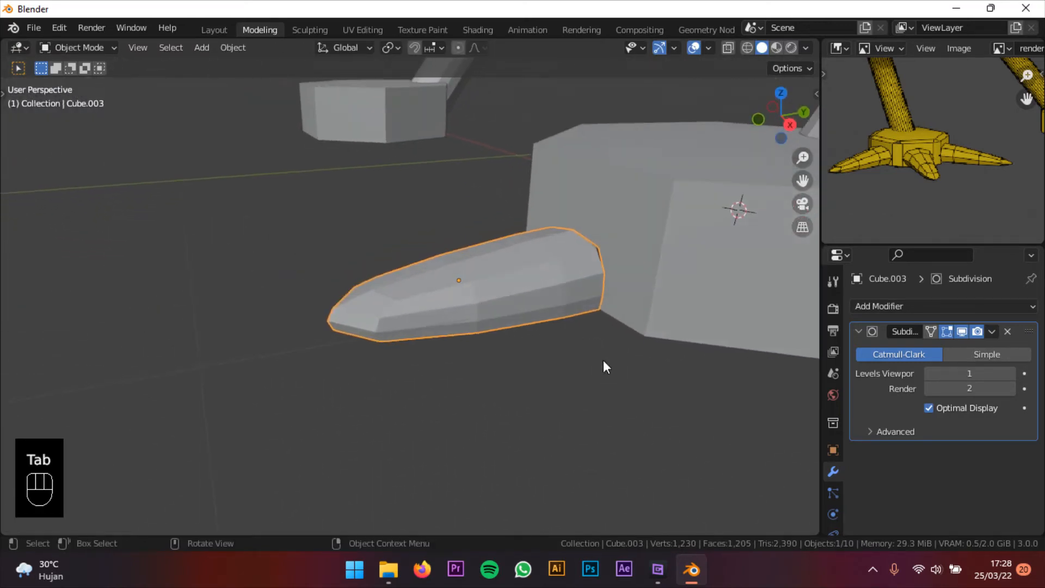
- Set the toe's subdivision viewport level to 2
{"action": "left_click", "coordinate": [667, 423]}
{"action": "left_click", "coordinate": [517, 292]}
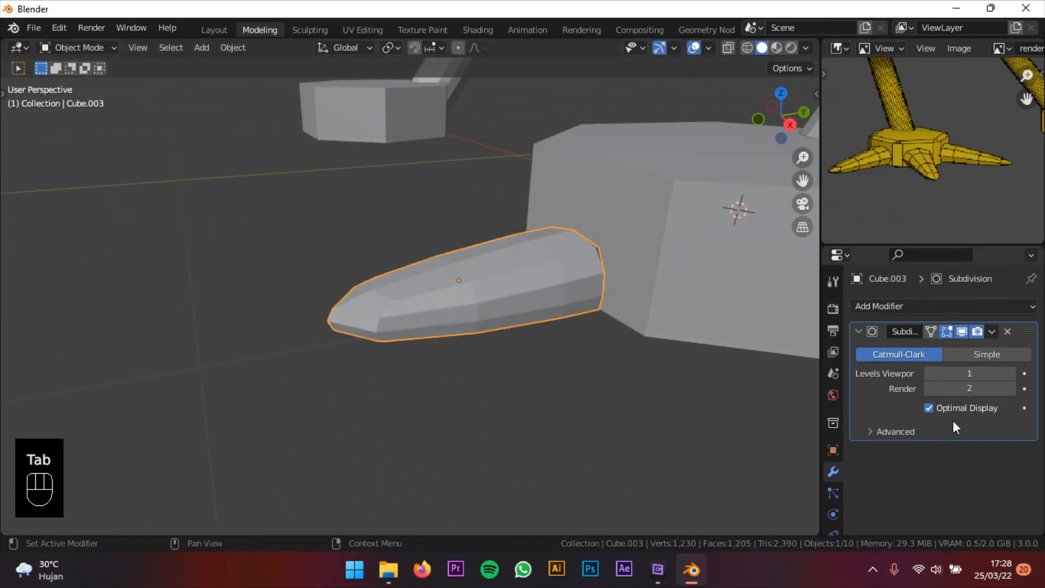
{"action": "left_click", "coordinate": [1010, 372]}
- Add a centred loop cut across the middle of the toe's length
{"action": "middle_click_drag", "start_coordinate": [490, 304], "coordinate": [478, 391]}
{"action": "key", "text": "Tab"}
{"action": "key", "text": "ctrl+r"}
{"action": "left_click", "coordinate": [499, 401]}
{"action": "right_click", "coordinate": [490, 400]}
- Try scaling down the toe's middle edge loop and undo the change
{"action": "key", "text": "s"}
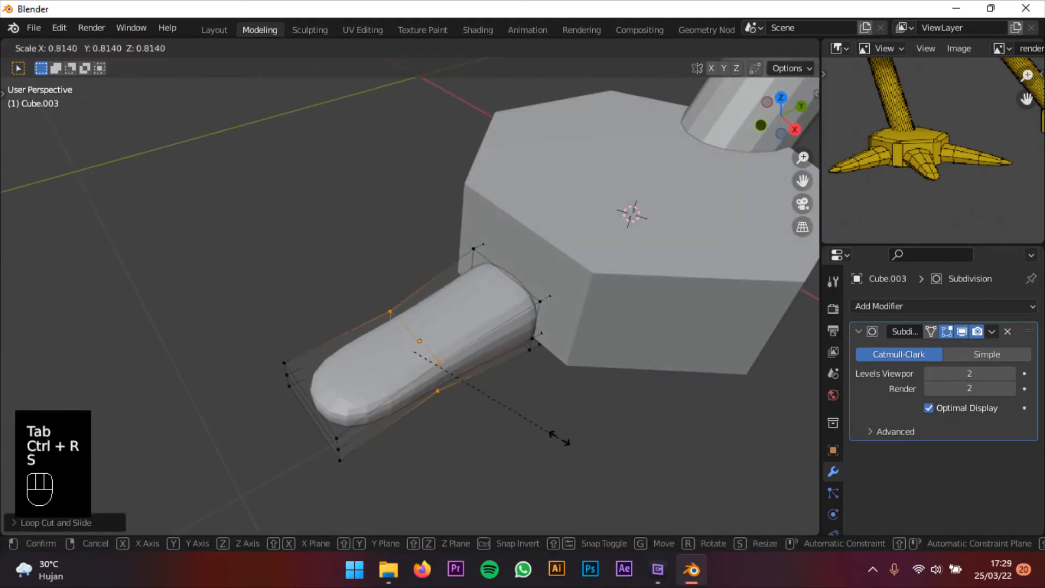
{"action": "left_click", "coordinate": [450, 406]}
{"action": "middle_click_drag", "start_coordinate": [450, 405], "coordinate": [517, 339]}
{"action": "key", "text": "g"}
{"action": "right_click", "coordinate": [511, 360]}
{"action": "scroll", "coordinate": [456, 361], "scroll_direction": "down", "scroll_amount": 4}
{"action": "key", "text": "ctrl+z"}
- Select the vertices at the toe's tip and narrow them to about 0.45 along X
{"action": "middle_click_drag", "start_coordinate": [457, 357], "coordinate": [459, 405]}
{"action": "left_click_drag", "start_coordinate": [470, 366], "coordinate": [411, 415]}
{"action": "middle_click_drag", "start_coordinate": [413, 415], "coordinate": [586, 408]}
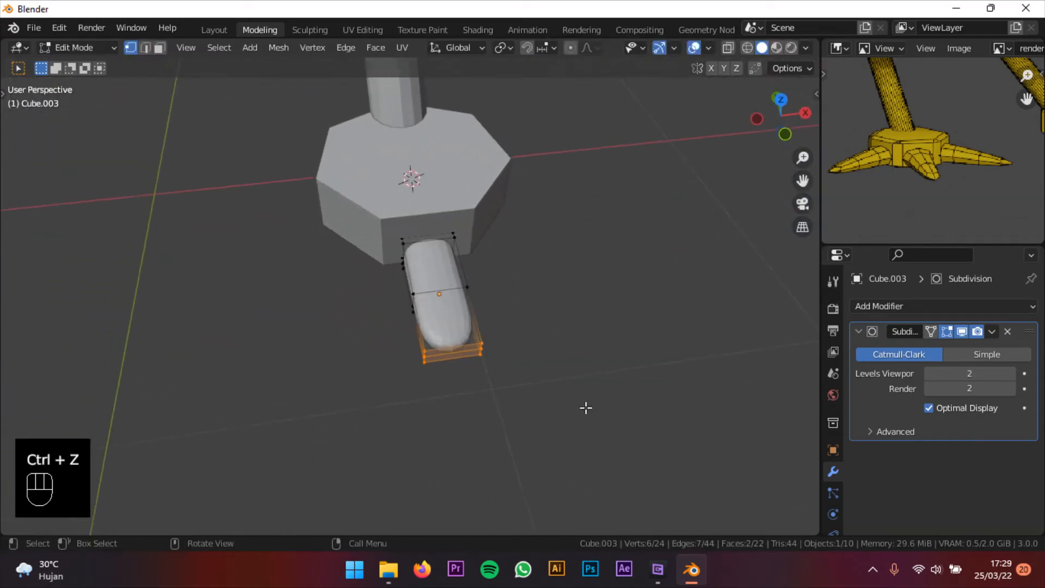
{"action": "key", "text": "s"}
{"action": "key", "text": "x"}
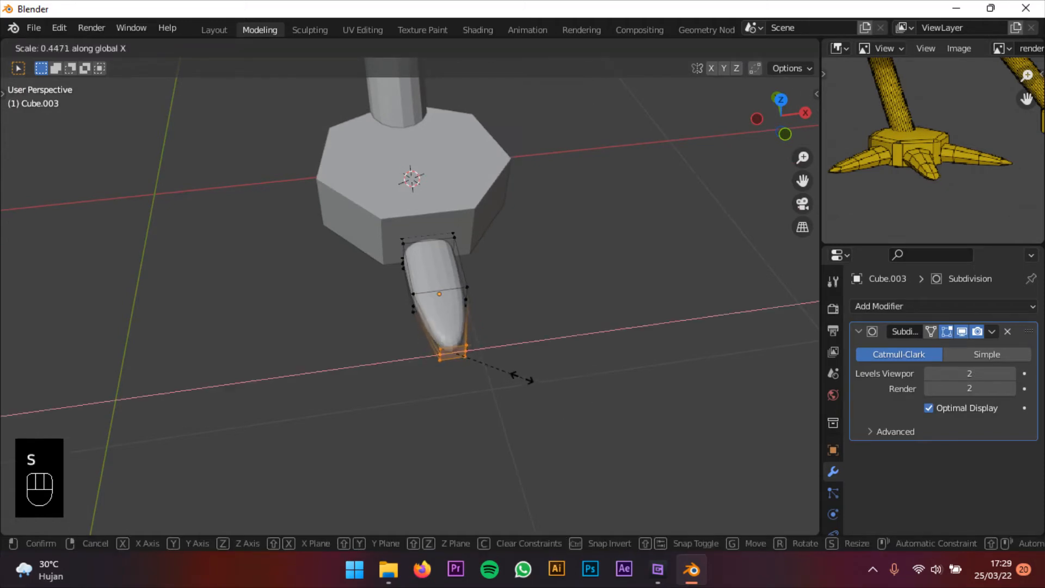
{"action": "left_click", "coordinate": [520, 378]}
- Scale the toe's tip vertices down along Z to taper it and return to Object Mode
{"action": "middle_click_drag", "start_coordinate": [521, 377], "coordinate": [305, 381]}
{"action": "key", "text": "s"}
{"action": "key", "text": "z"}
{"action": "left_click", "coordinate": [513, 337]}
{"action": "scroll", "coordinate": [558, 326], "scroll_direction": "up", "scroll_amount": 3}
{"action": "middle_click_drag", "start_coordinate": [468, 375], "coordinate": [370, 386], "text": "shift"}
{"action": "left_click", "coordinate": [76, 47]}
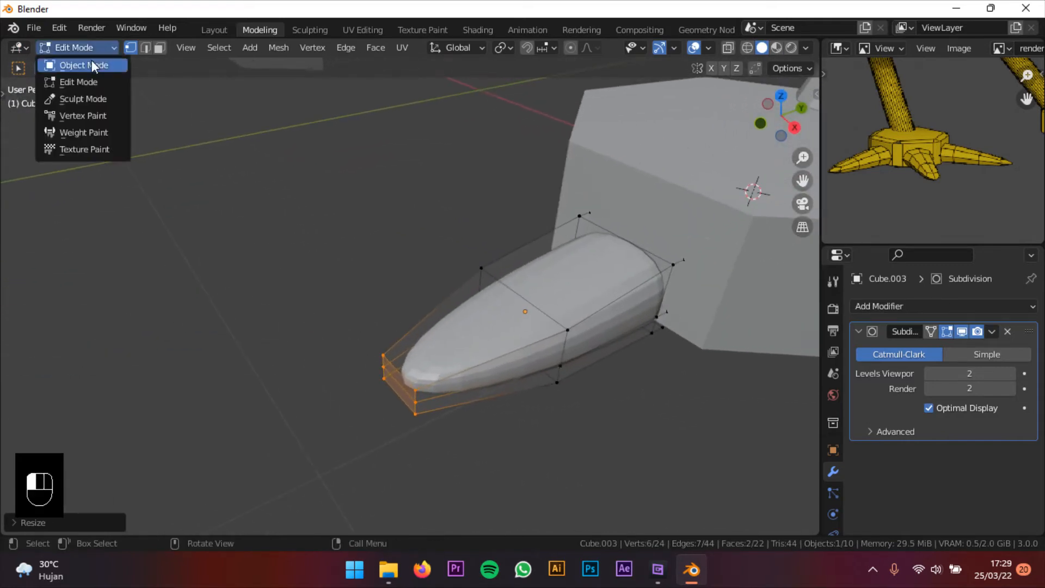
{"action": "left_click", "coordinate": [82, 65]}
- Examine the toe's taper and its fit against the foot from several angles and in the right orthographic view
{"action": "scroll", "coordinate": [389, 213], "scroll_direction": "down", "scroll_amount": 4}
{"action": "left_click", "coordinate": [567, 341]}
{"action": "middle_click_drag", "start_coordinate": [564, 342], "coordinate": [615, 328]}
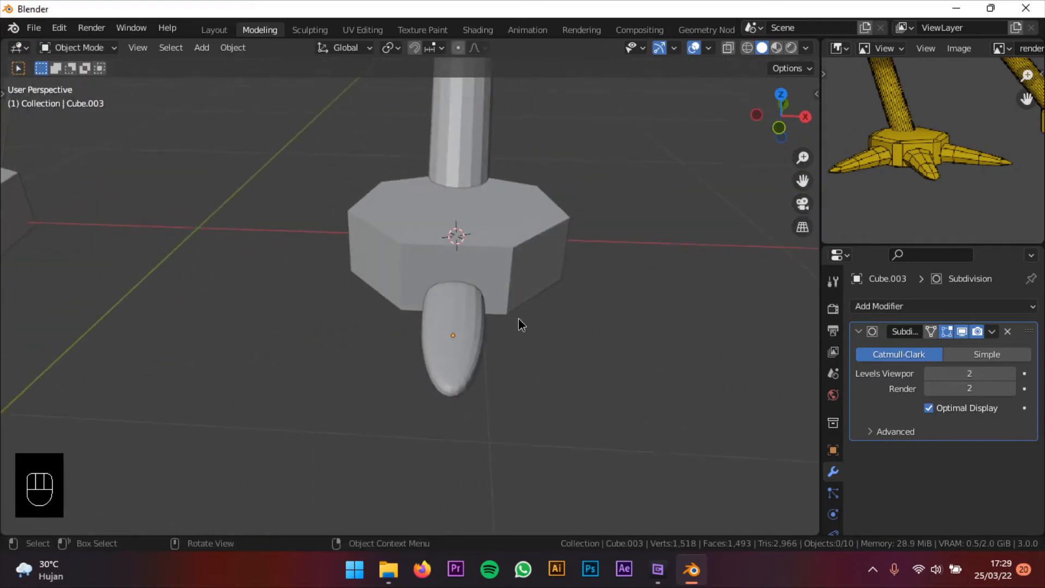
{"action": "middle_click_drag", "start_coordinate": [394, 373], "coordinate": [523, 354]}
{"action": "left_click", "coordinate": [465, 358]}
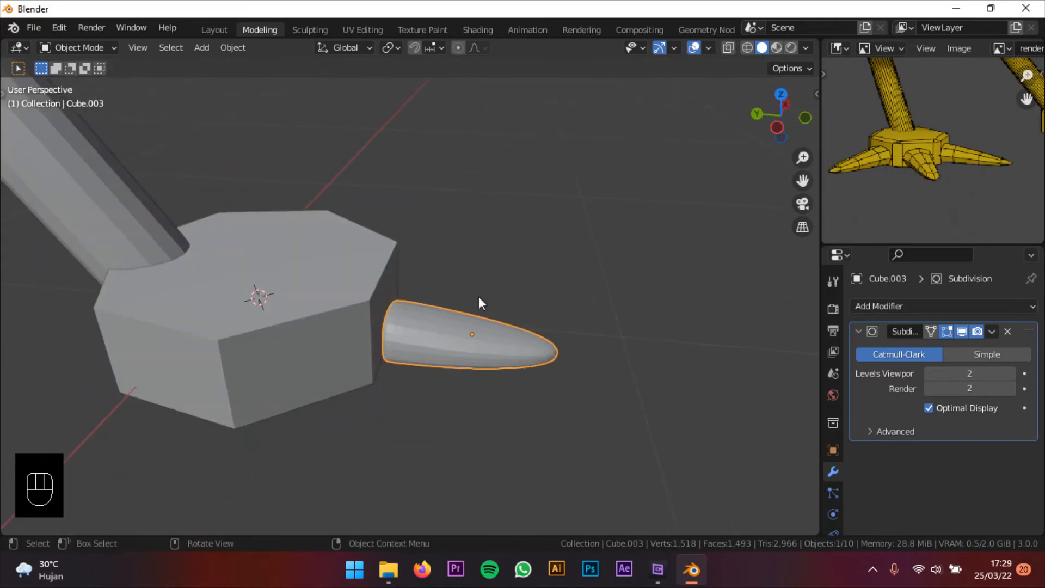
{"action": "middle_click_drag", "start_coordinate": [479, 303], "coordinate": [352, 332]}
{"action": "left_click", "coordinate": [785, 105]}
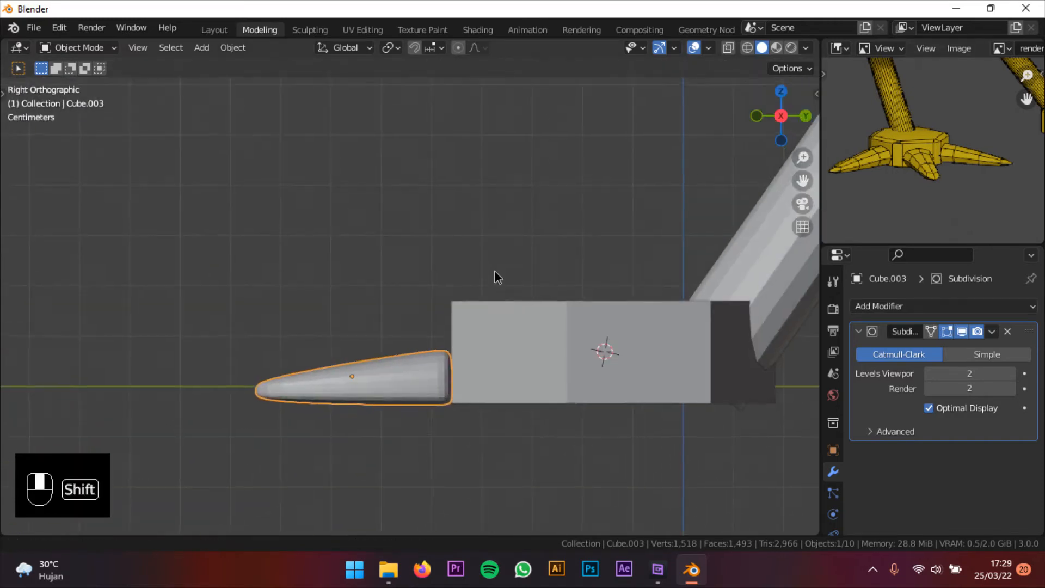
{"action": "scroll", "coordinate": [486, 335], "scroll_direction": "up", "scroll_amount": 2}
{"action": "middle_click_drag", "start_coordinate": [486, 335], "coordinate": [490, 350], "text": "shift"}
{"action": "key", "text": "Tab"}
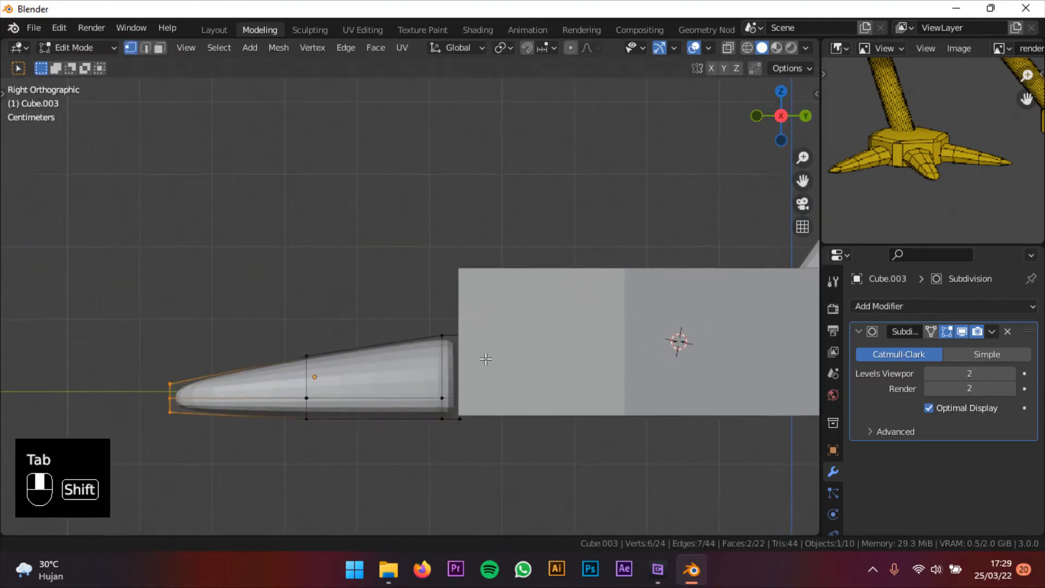
{"action": "key", "text": "Tab"}
{"action": "key", "text": "g"}
{"action": "right_click", "coordinate": [501, 362]}
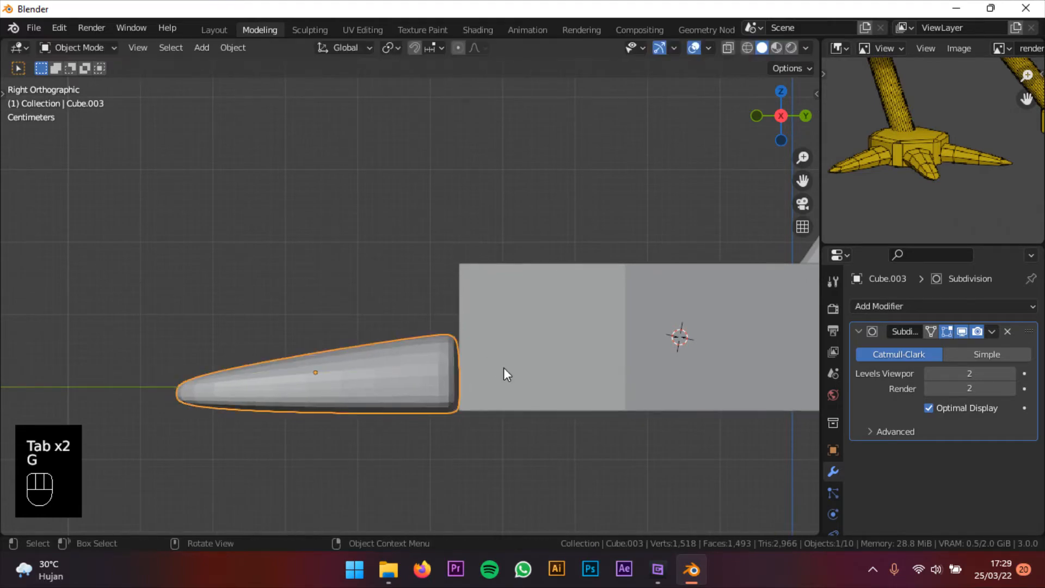
- Scale the toe along the Y axis and move it so its thick end sinks into the foot base
{"action": "key", "text": "s"}
{"action": "key", "text": "y"}
{"action": "left_click", "coordinate": [538, 389]}
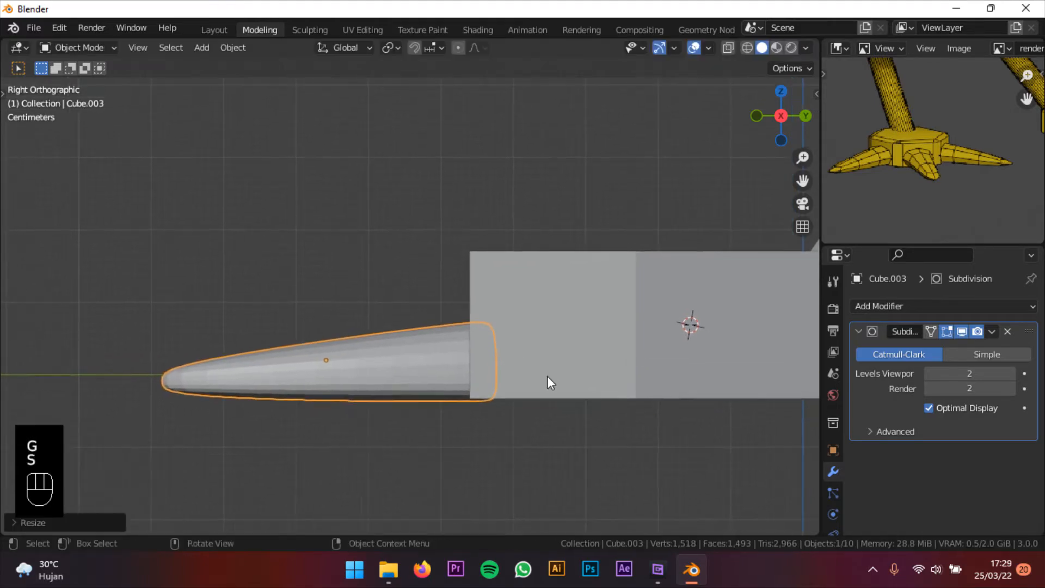
{"action": "key", "text": "g"}
{"action": "left_click", "coordinate": [549, 364]}
{"action": "middle_click_drag", "start_coordinate": [526, 371], "coordinate": [403, 383]}
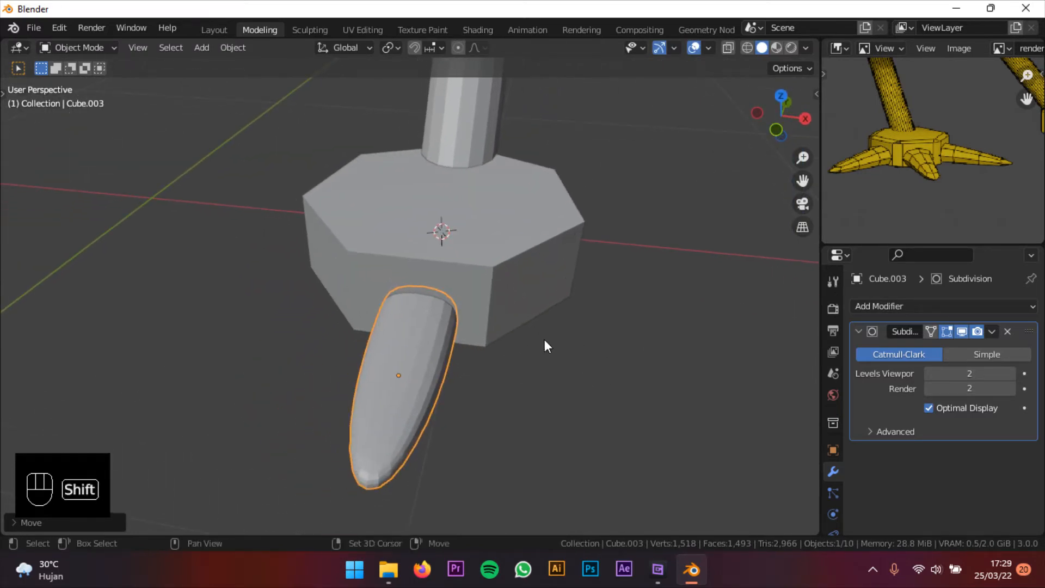
- Duplicate the toe and place the copy about 0.37 m away along the X axis
{"action": "key", "text": "shift+d"}
{"action": "key", "text": "x"}
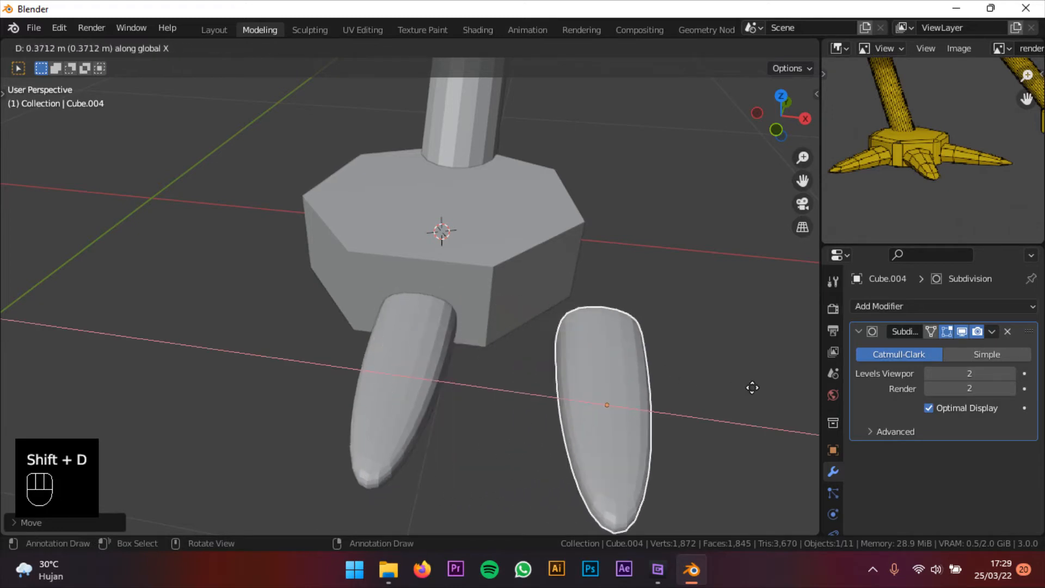
{"action": "left_click", "coordinate": [753, 388]}
- Rotate the duplicated toe outward and move it along the Y axis so it meets the adjacent face of the foot base
{"action": "middle_click_drag", "start_coordinate": [687, 352], "coordinate": [600, 323], "text": "shift"}
{"action": "middle_click_drag", "start_coordinate": [638, 342], "coordinate": [645, 348]}
{"action": "key", "text": "r"}
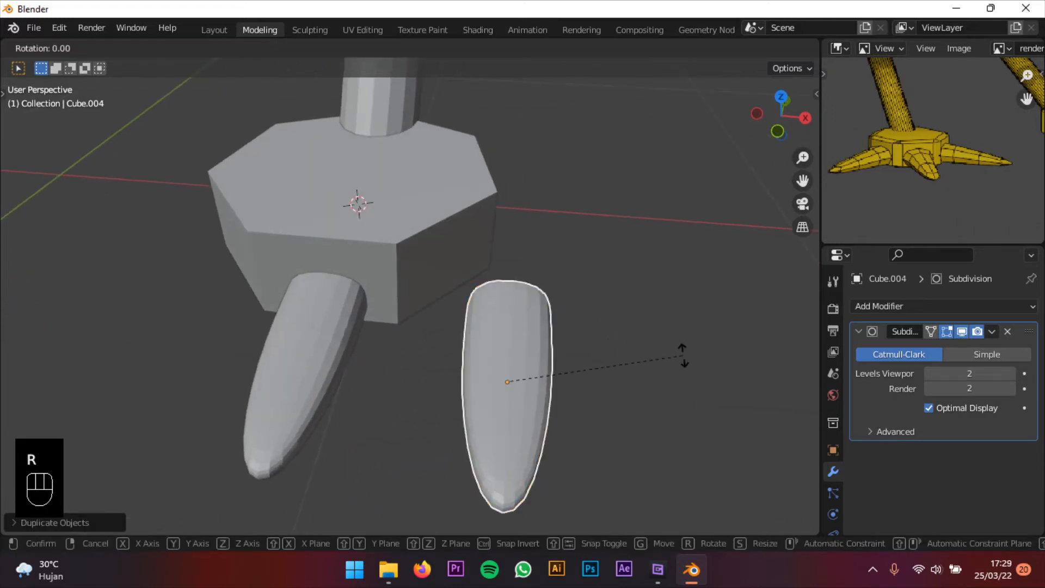
{"action": "left_click", "coordinate": [649, 289]}
{"action": "key", "text": "g"}
{"action": "key", "text": "y"}
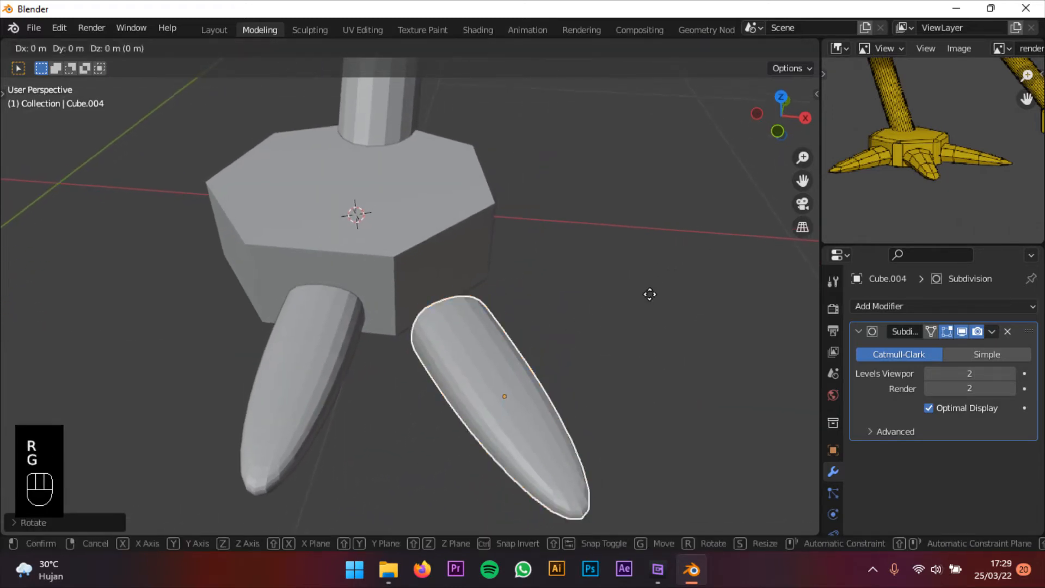
{"action": "left_click", "coordinate": [663, 290]}
{"action": "key", "text": "r"}
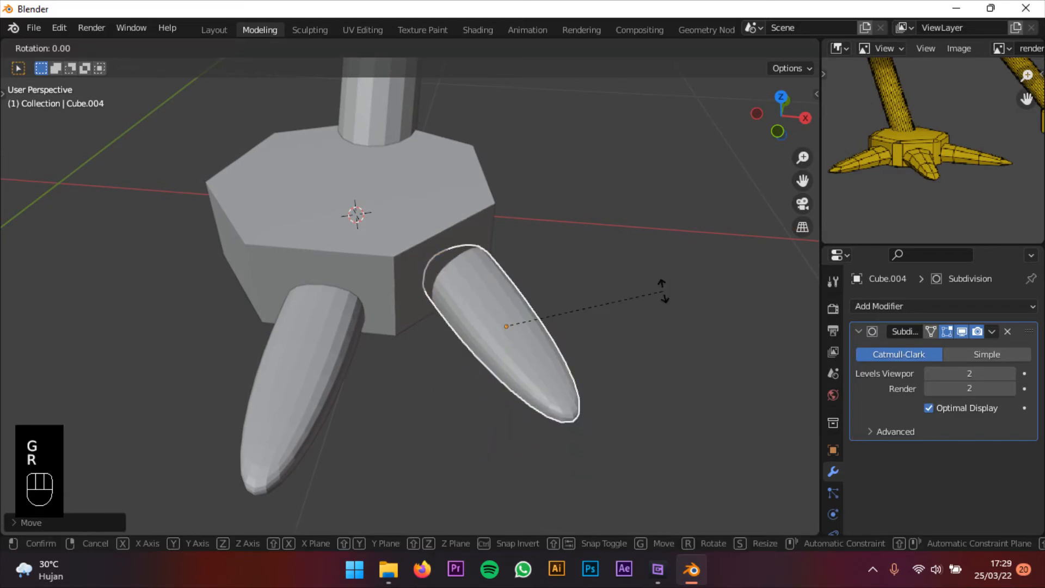
{"action": "key", "text": "z"}
{"action": "left_click", "coordinate": [687, 236]}
{"action": "middle_click_drag", "start_coordinate": [687, 237], "coordinate": [531, 347]}
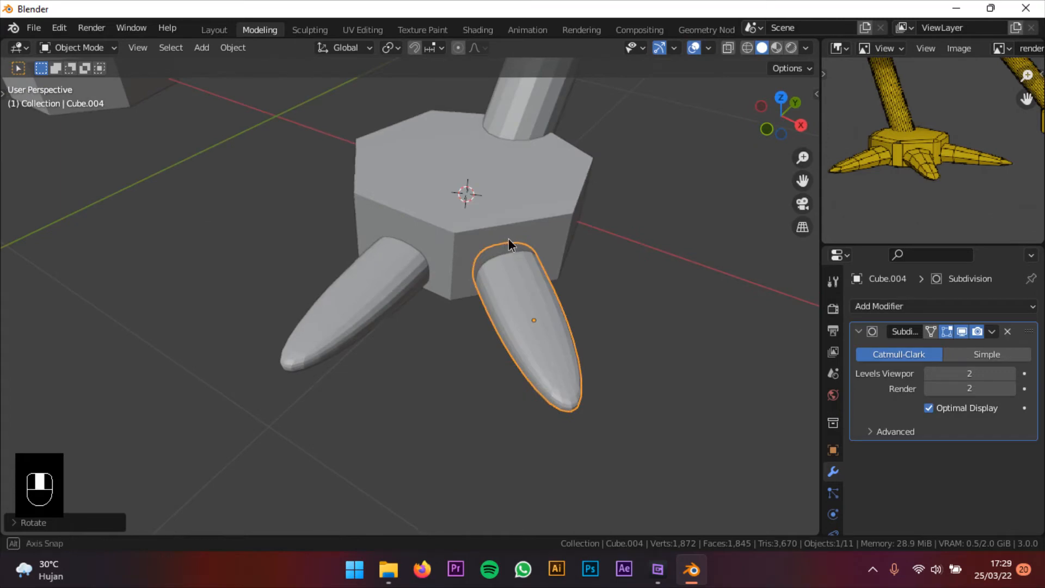
{"action": "middle_click_drag", "start_coordinate": [508, 238], "coordinate": [524, 234]}
- Add a Mirror modifier to the side toe, using the octagonal foot base as the mirror object
{"action": "left_click", "coordinate": [702, 292]}
{"action": "left_click", "coordinate": [543, 334]}
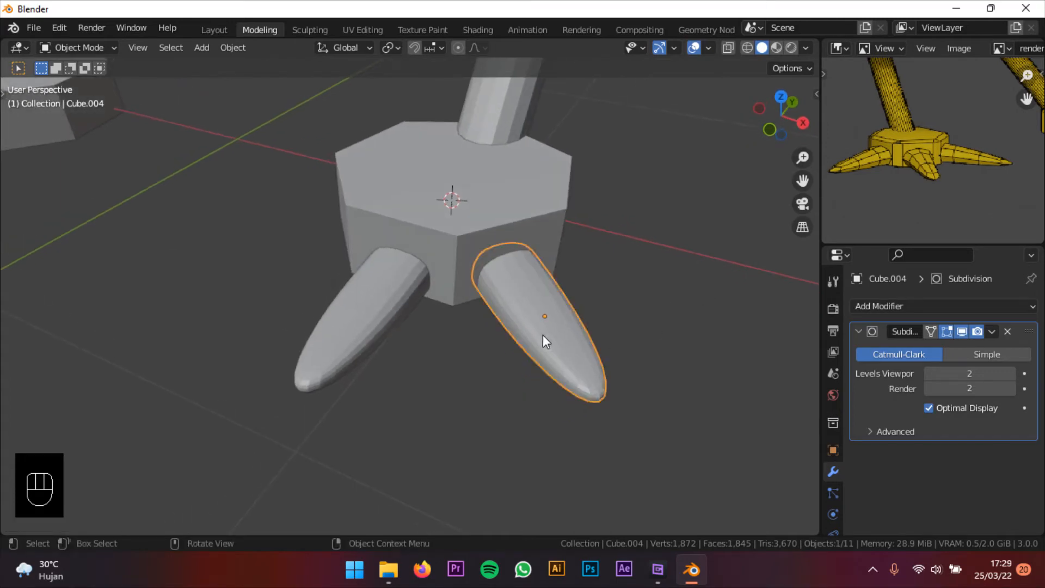
{"action": "left_click", "coordinate": [896, 307]}
{"action": "left_click", "coordinate": [859, 331]}
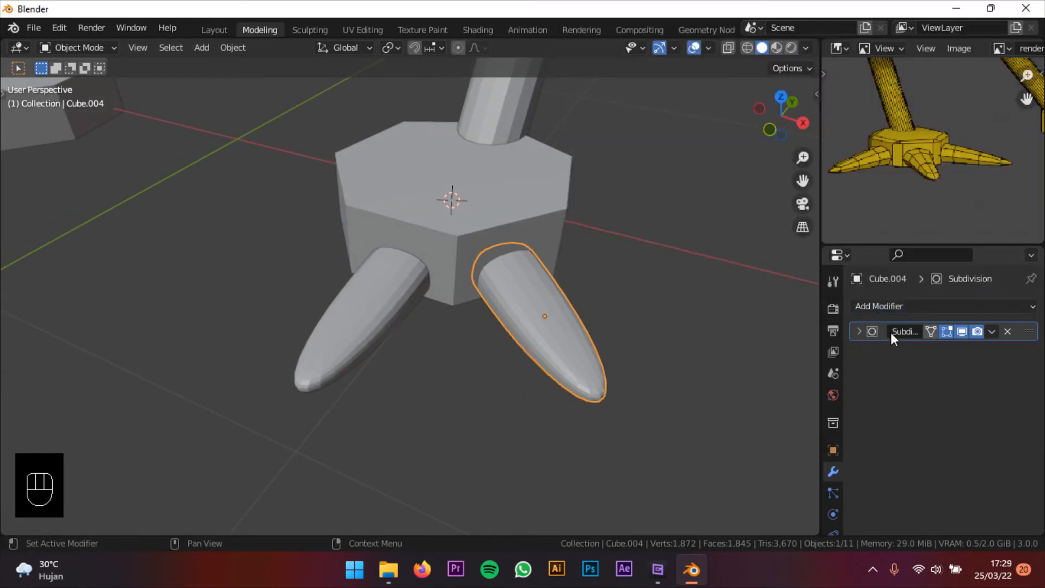
{"action": "left_click", "coordinate": [884, 308]}
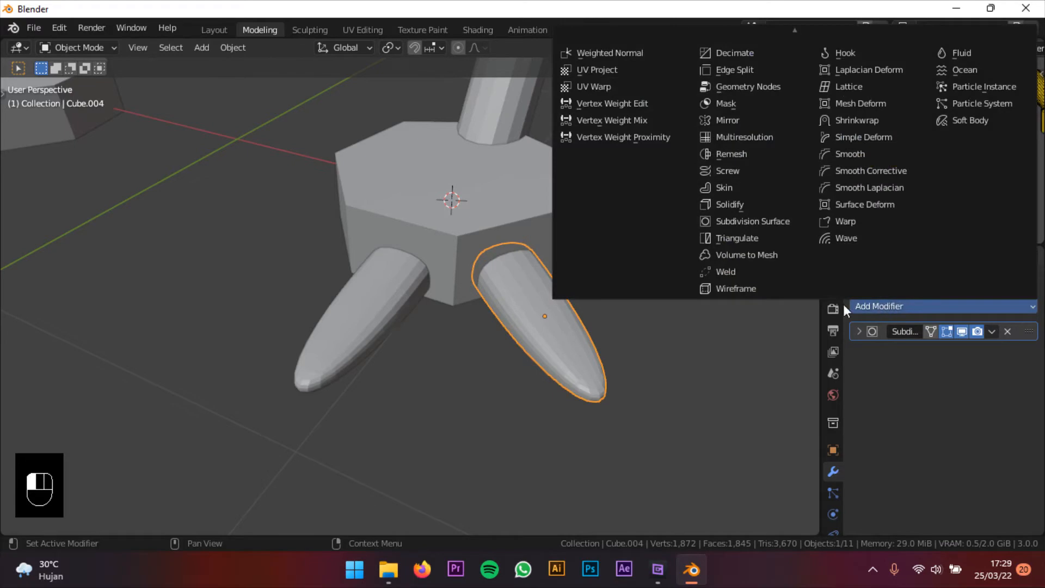
{"action": "left_click", "coordinate": [726, 121]}
{"action": "middle_click_drag", "start_coordinate": [609, 275], "coordinate": [611, 280], "text": "shift"}
{"action": "left_click", "coordinate": [858, 352]}
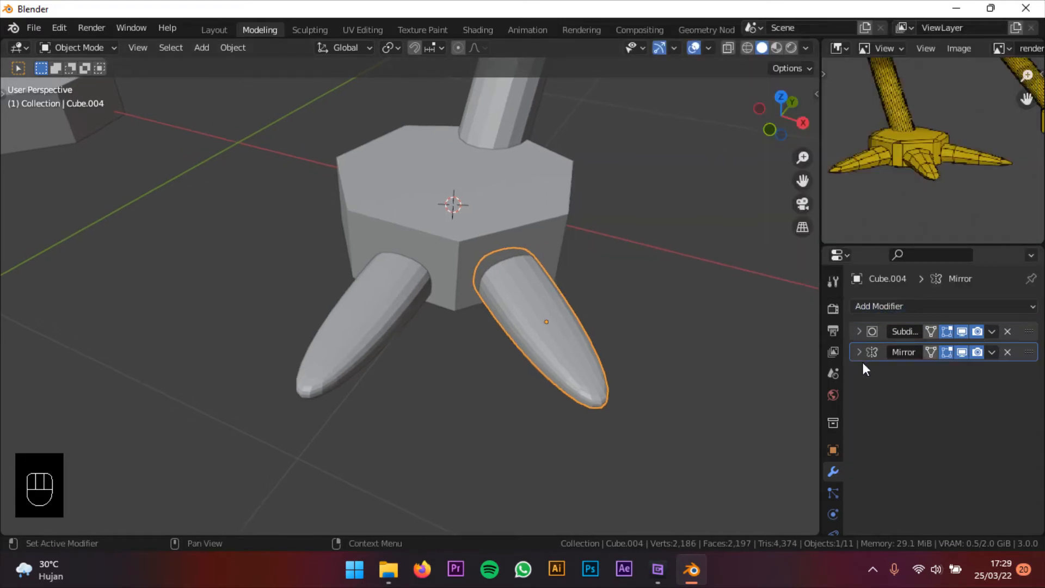
{"action": "left_click", "coordinate": [857, 352]}
{"action": "left_click", "coordinate": [1007, 432]}
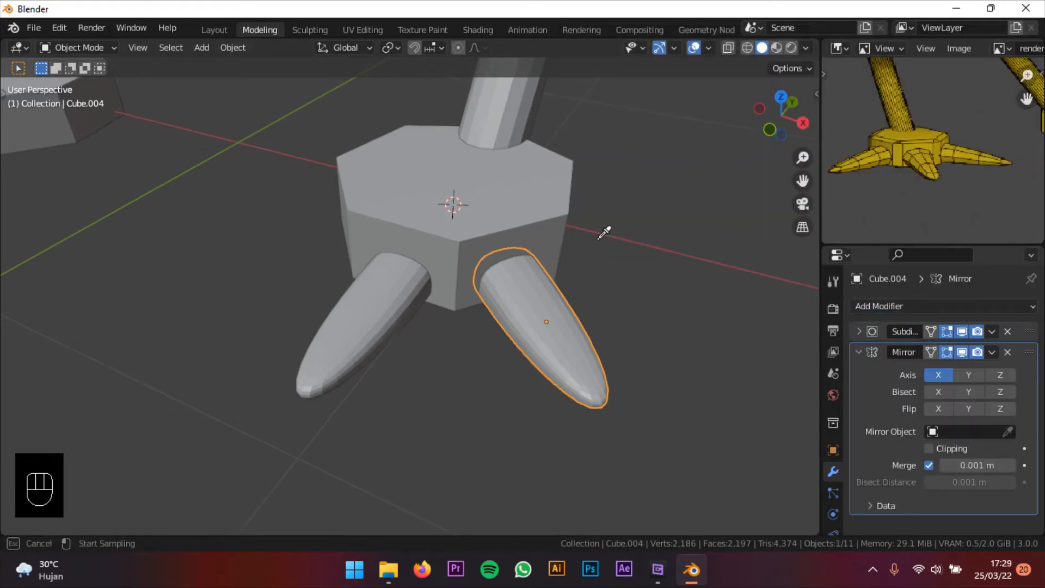
{"action": "left_click", "coordinate": [498, 185]}
{"action": "middle_click_drag", "start_coordinate": [498, 185], "coordinate": [559, 286]}
- Apply the scale of the octagonal foot base
{"action": "left_click", "coordinate": [441, 265]}
{"action": "left_click", "coordinate": [858, 331]}
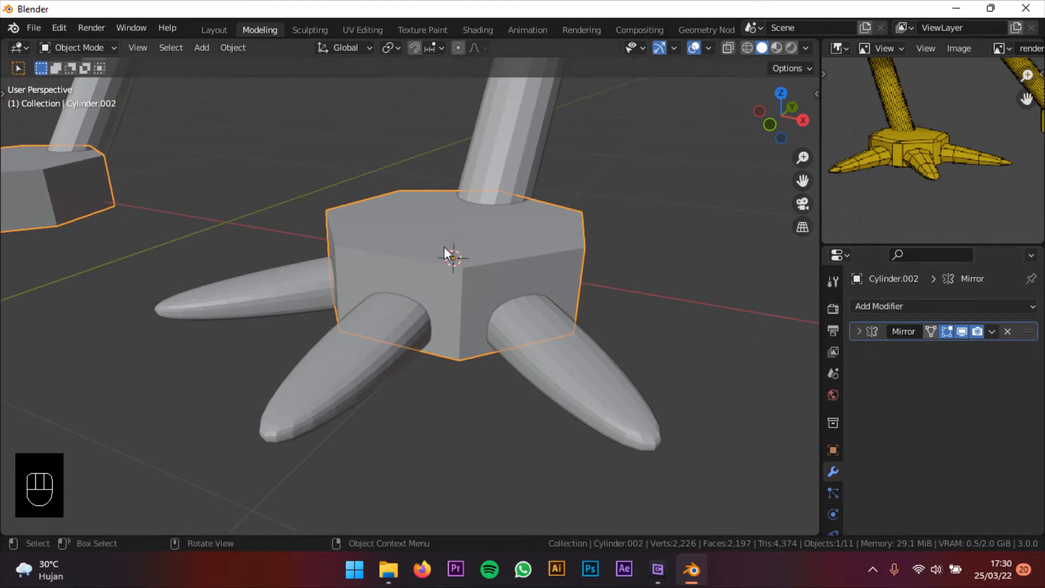
{"action": "left_click", "coordinate": [916, 308]}
{"action": "key", "text": "ctrl+a"}
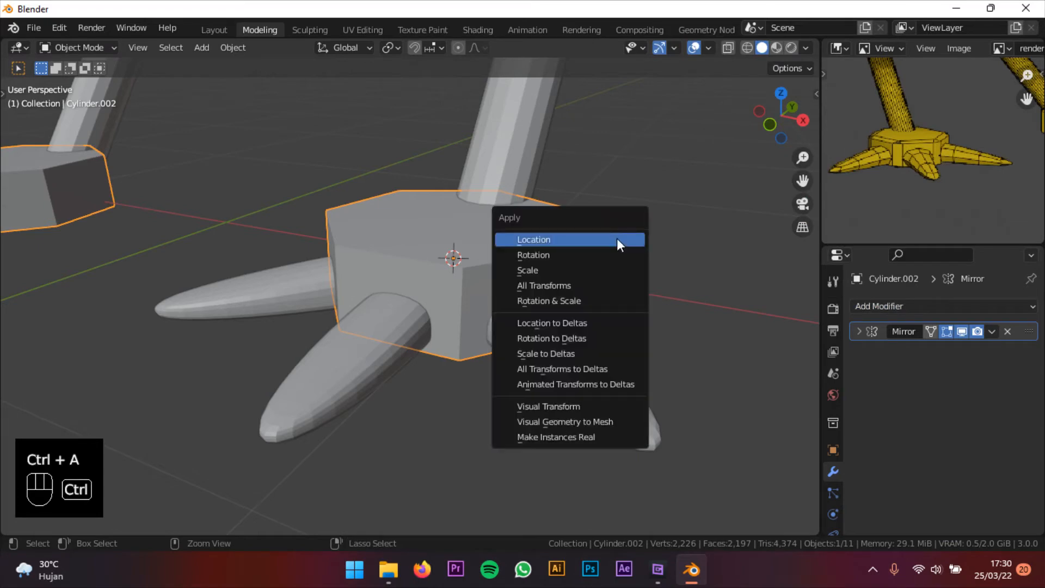
{"action": "left_click", "coordinate": [611, 269]}
- Add a Bevel modifier to the octagonal foot base
{"action": "left_click", "coordinate": [914, 307]}
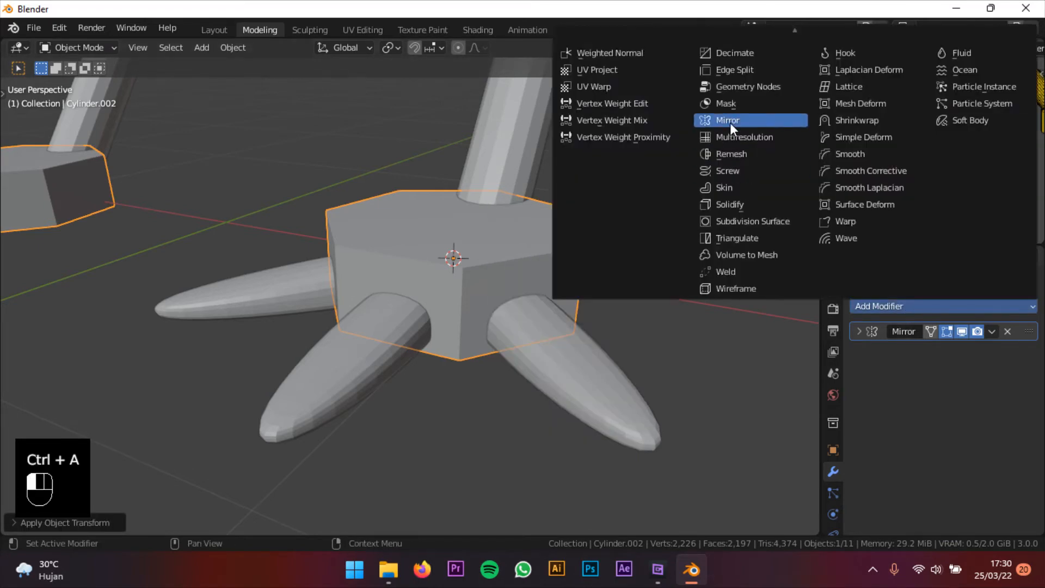
{"action": "scroll", "coordinate": [739, 44], "scroll_direction": "up", "scroll_amount": 2}
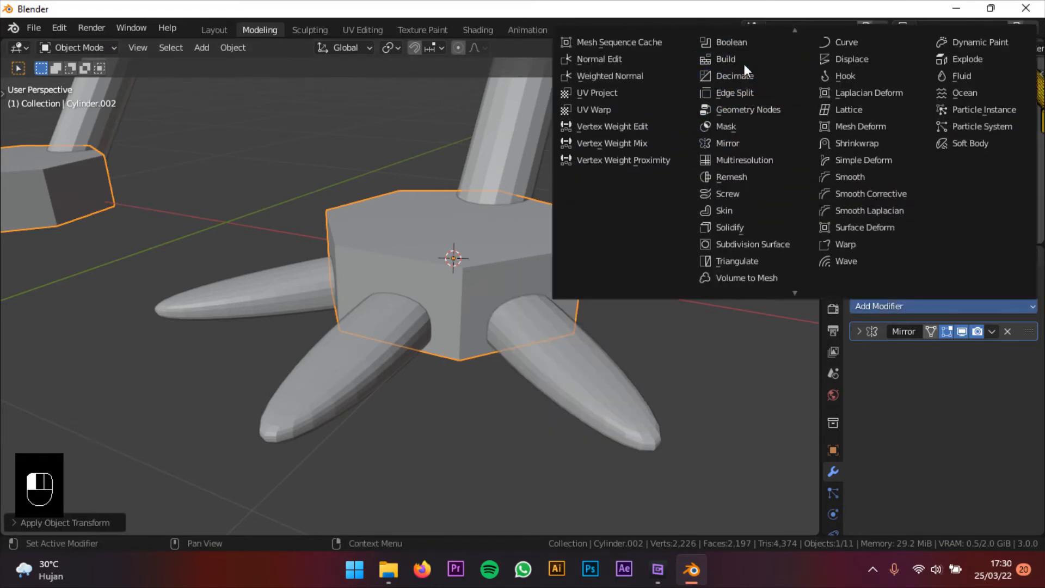
{"action": "scroll", "coordinate": [740, 54], "scroll_direction": "up", "scroll_amount": 3}
{"action": "left_click", "coordinate": [741, 58]}
{"action": "middle_click_drag", "start_coordinate": [623, 209], "coordinate": [648, 218]}
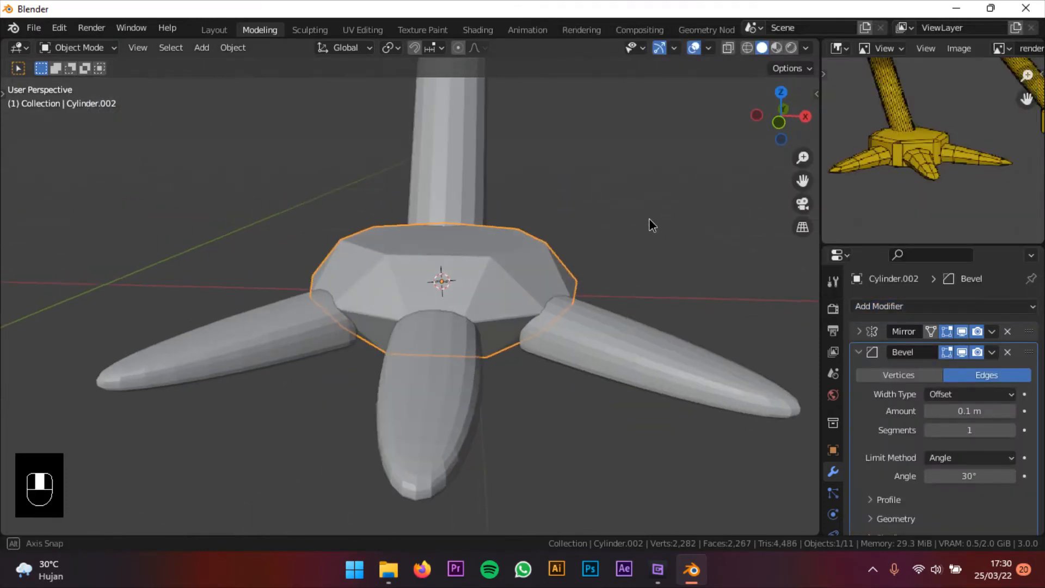
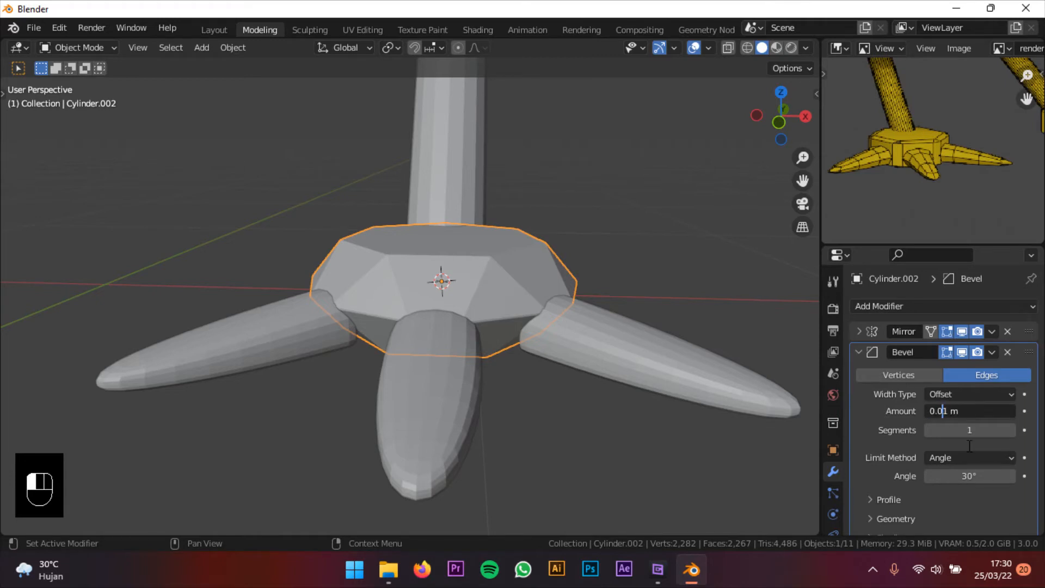
- Try bevel amounts of 0.01 m and 0.05 m on the foot base, and settle on 0.02 m
{"action": "key", "text": "Return"}
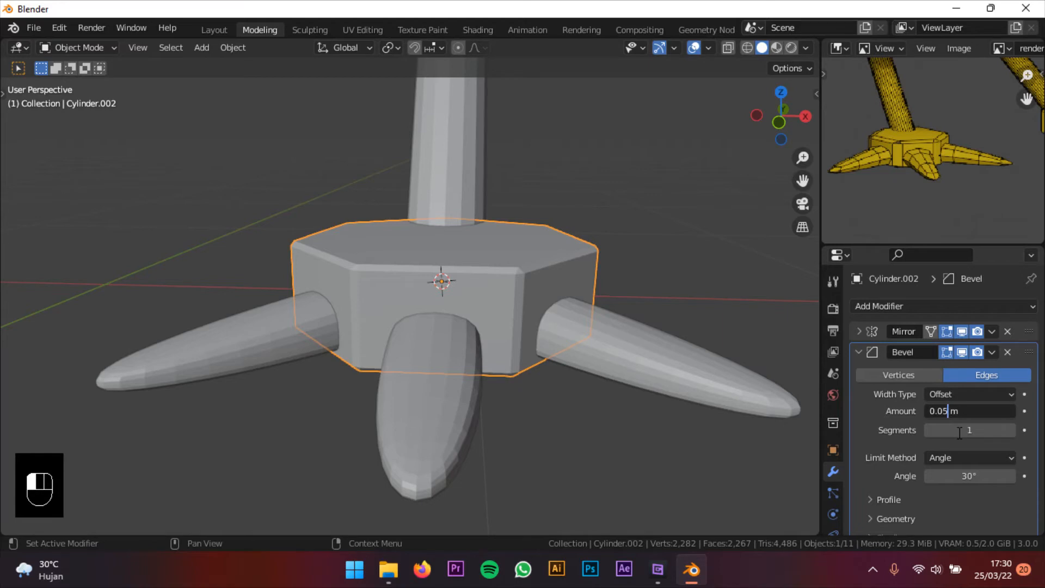
{"action": "key", "text": "Return"}
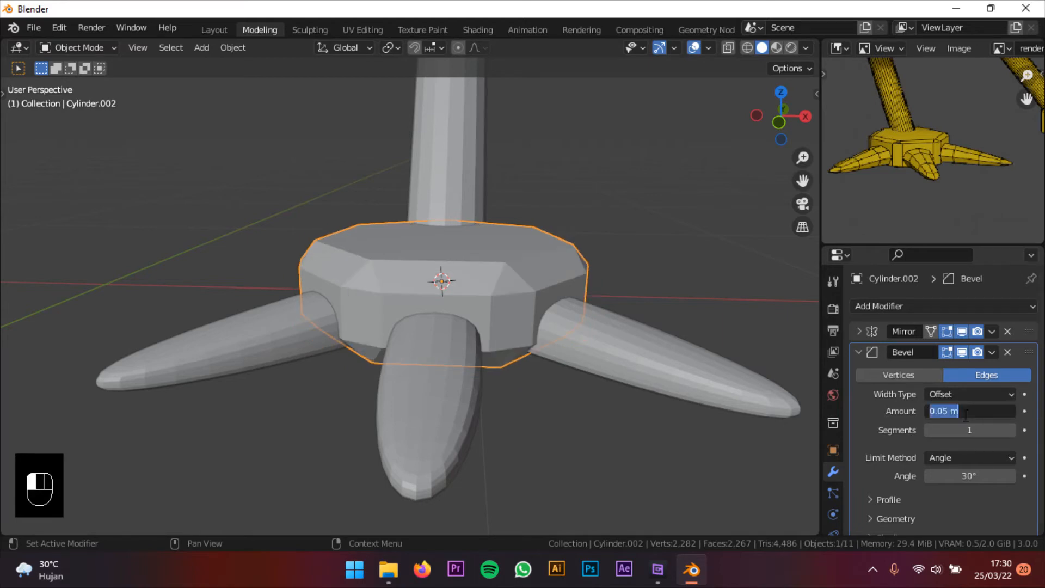
{"action": "key", "text": "Left"}
{"action": "key", "text": "Left"}
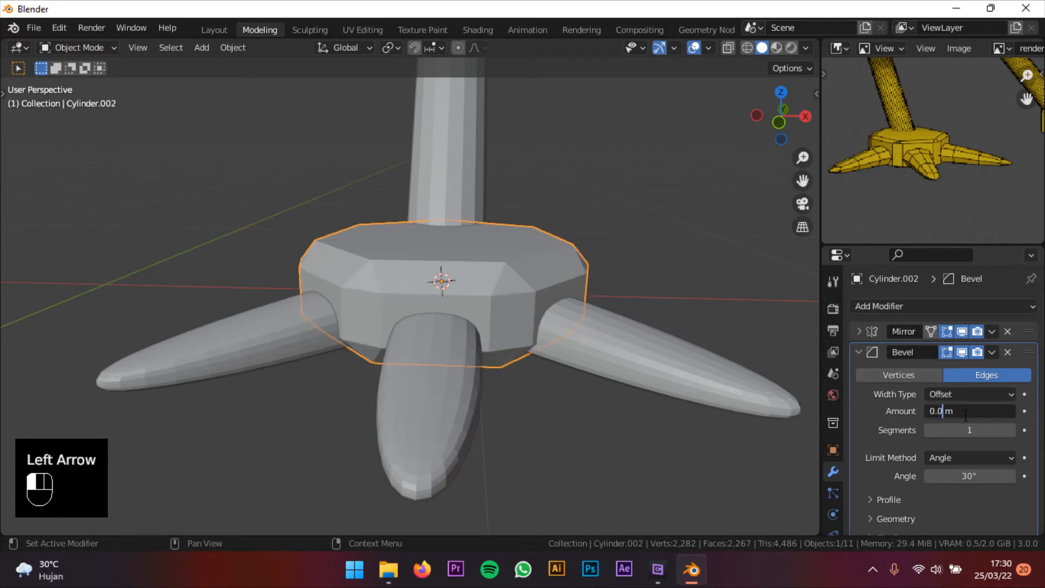
{"action": "type", "text": "2"}
{"action": "key", "text": "Return"}
- Add a Mirror modifier to the foot's middle toe
{"action": "middle_click_drag", "start_coordinate": [592, 284], "coordinate": [467, 305]}
{"action": "scroll", "coordinate": [471, 304], "scroll_direction": "down", "scroll_amount": 2}
{"action": "middle_click_drag", "start_coordinate": [327, 305], "coordinate": [485, 350], "text": "shift"}
{"action": "scroll", "coordinate": [567, 318], "scroll_direction": "down", "scroll_amount": 3}
{"action": "left_click", "coordinate": [473, 384]}
{"action": "middle_click_drag", "start_coordinate": [475, 386], "coordinate": [560, 383]}
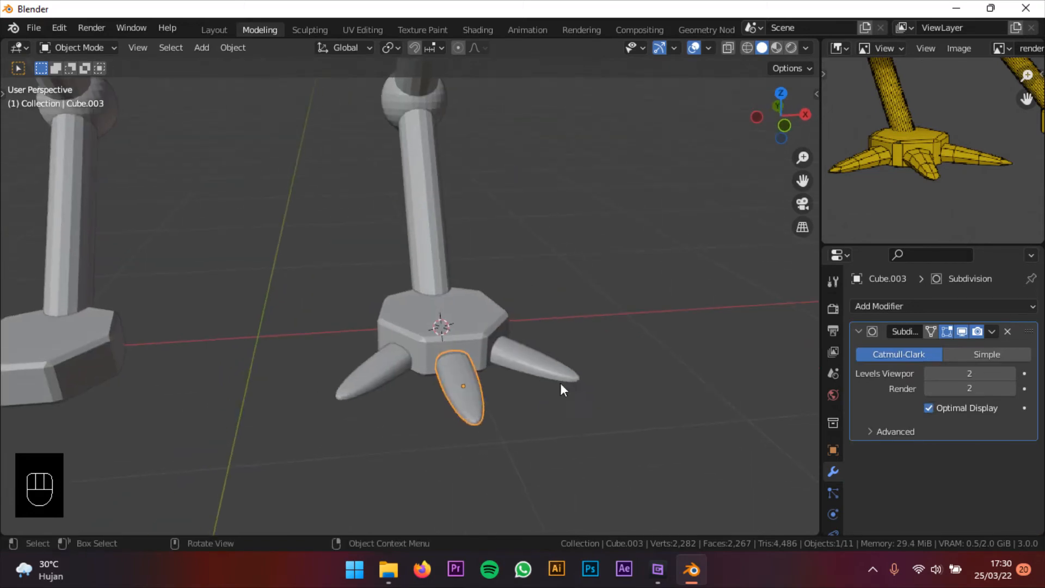
{"action": "left_click", "coordinate": [858, 330]}
{"action": "scroll", "coordinate": [818, 348], "scroll_direction": "down", "scroll_amount": 2}
{"action": "left_click", "coordinate": [916, 308]}
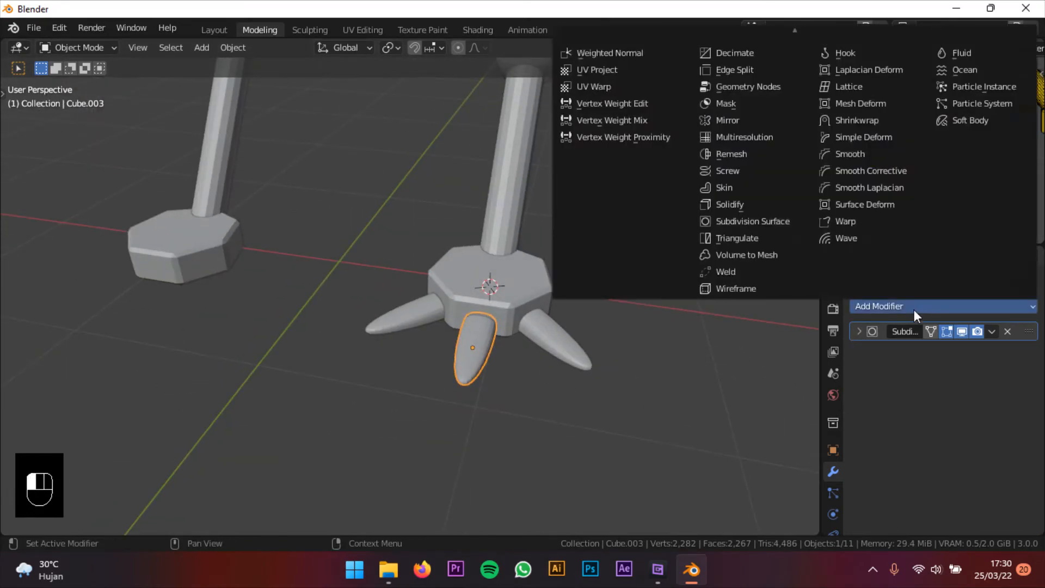
{"action": "left_click", "coordinate": [880, 307]}
{"action": "left_click", "coordinate": [879, 307]}
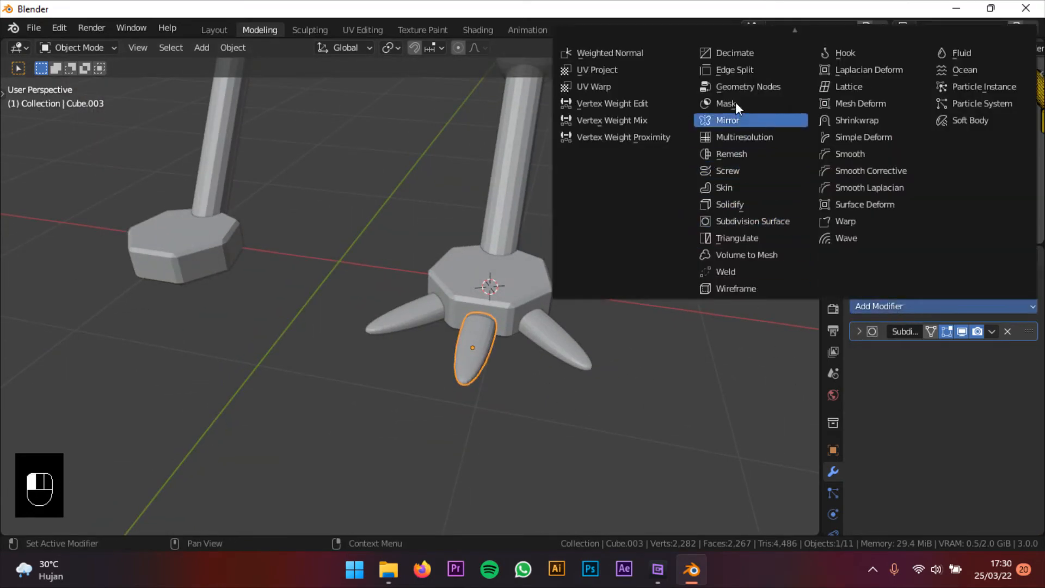
{"action": "left_click", "coordinate": [737, 122]}
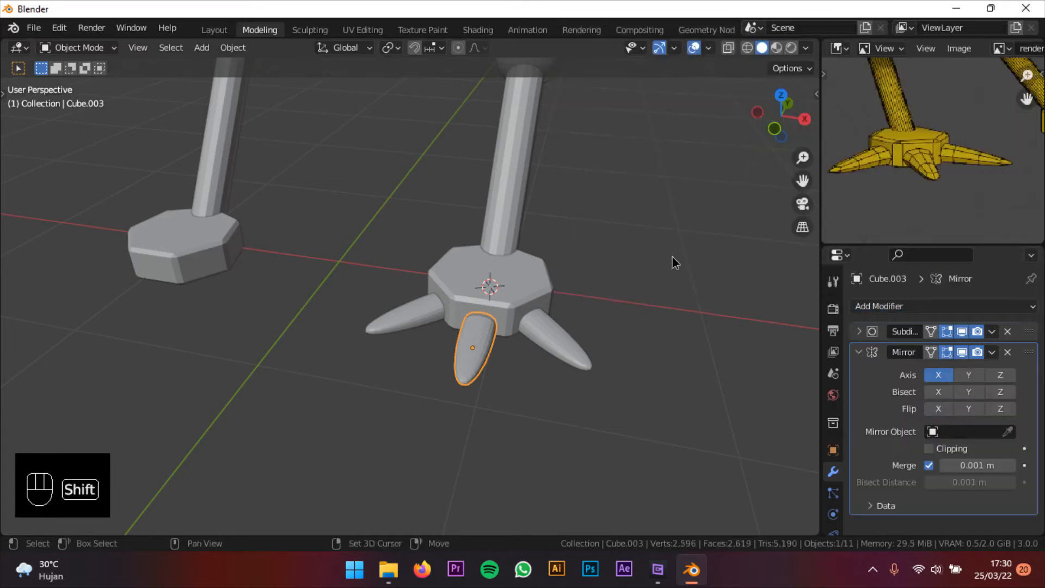
- Set the body cube as the mirror object of the middle toe's Mirror modifier
{"action": "middle_click_drag", "start_coordinate": [672, 257], "coordinate": [689, 306], "text": "shift"}
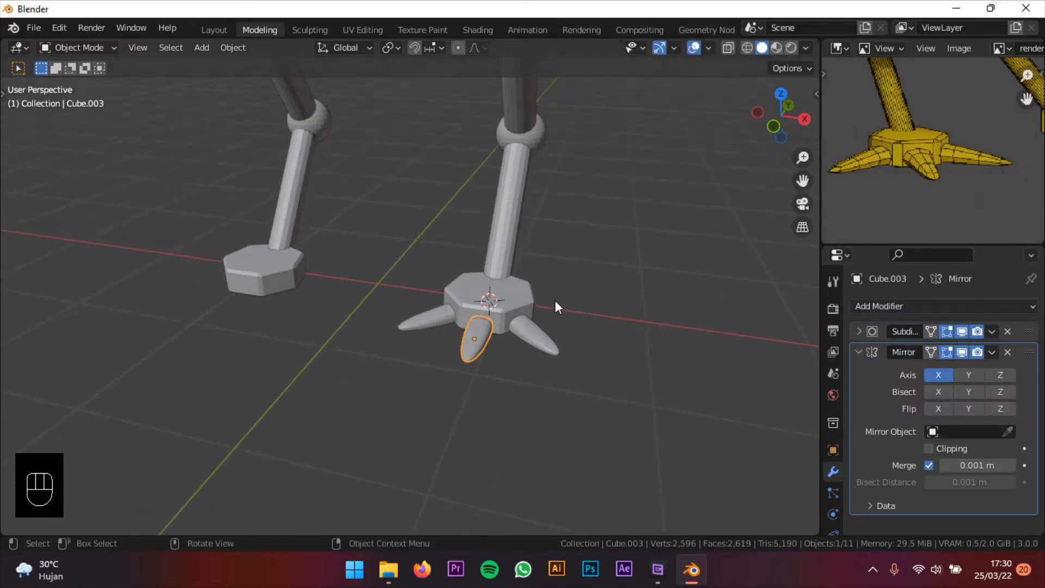
{"action": "scroll", "coordinate": [556, 306], "scroll_direction": "down", "scroll_amount": 3}
{"action": "left_click", "coordinate": [1007, 431]}
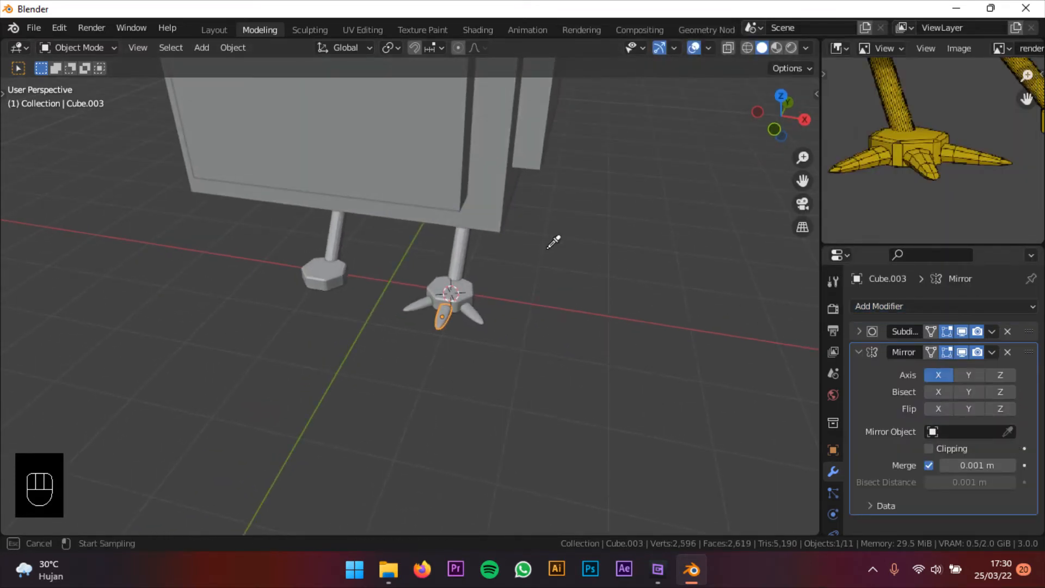
{"action": "left_click", "coordinate": [475, 177]}
{"action": "middle_click_drag", "start_coordinate": [475, 177], "coordinate": [491, 177]}
{"action": "middle_click_drag", "start_coordinate": [482, 317], "coordinate": [475, 324], "text": "shift"}
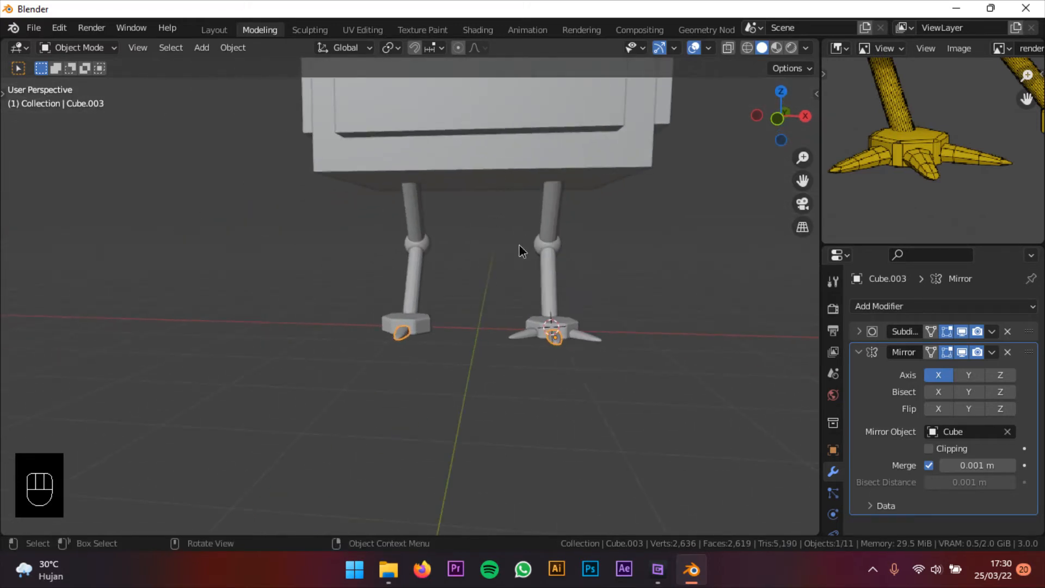
{"action": "middle_click_drag", "start_coordinate": [519, 246], "coordinate": [481, 255]}
- Add a second Mirror modifier to the side toes and collapse its settings
{"action": "scroll", "coordinate": [476, 240], "scroll_direction": "up", "scroll_amount": 3}
{"action": "scroll", "coordinate": [458, 299], "scroll_direction": "up", "scroll_amount": 4}
{"action": "middle_click_drag", "start_coordinate": [596, 347], "coordinate": [522, 298], "text": "shift"}
{"action": "left_click", "coordinate": [595, 299]}
{"action": "left_click", "coordinate": [858, 352]}
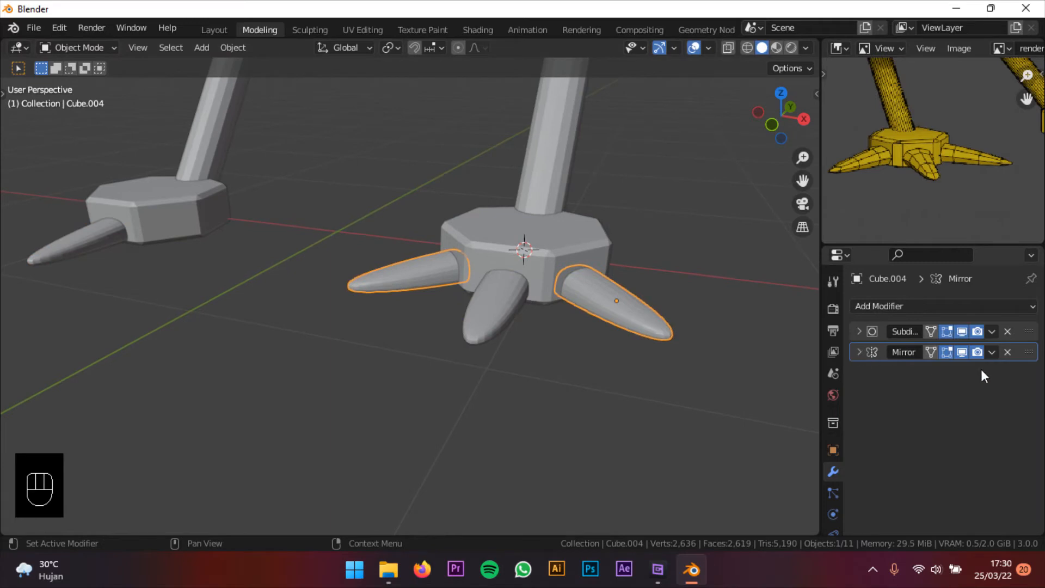
{"action": "left_click", "coordinate": [859, 352]}
{"action": "left_click", "coordinate": [859, 352]}
{"action": "middle_click_drag", "start_coordinate": [545, 324], "coordinate": [662, 354], "text": "shift"}
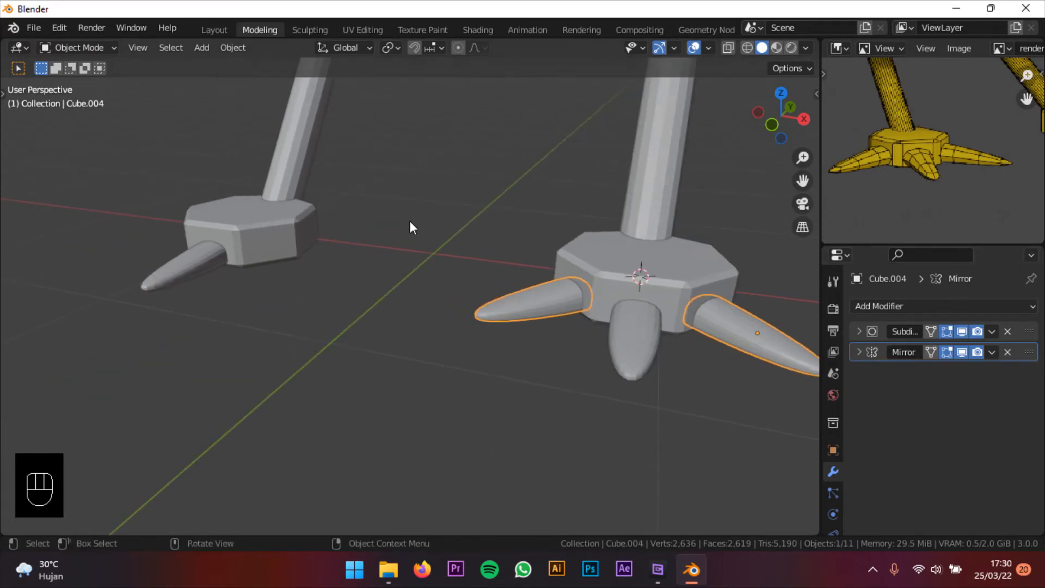
{"action": "left_click", "coordinate": [942, 306]}
{"action": "left_click", "coordinate": [749, 120]}
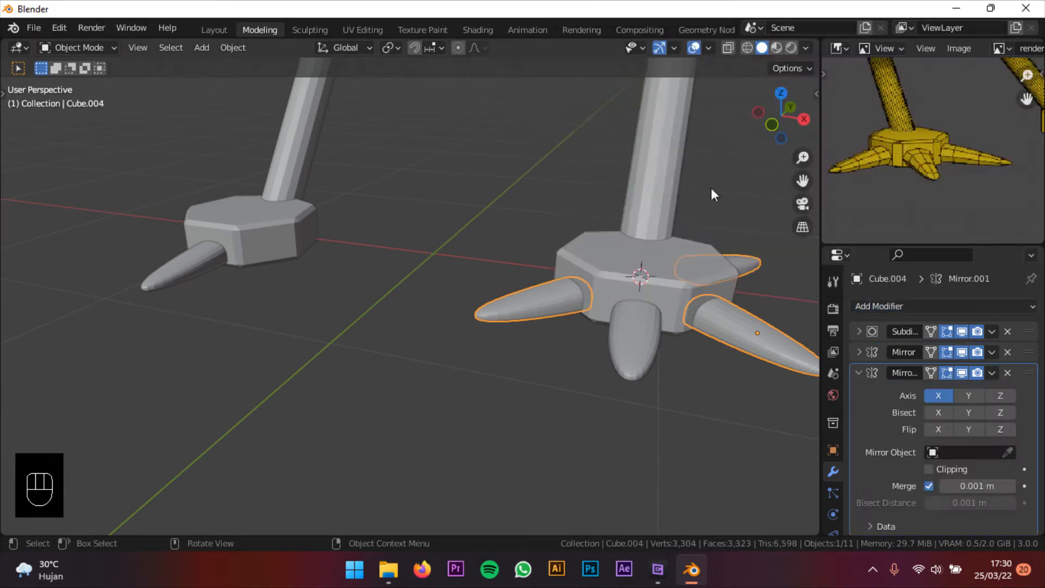
{"action": "middle_click_drag", "start_coordinate": [687, 240], "coordinate": [629, 276], "text": "shift"}
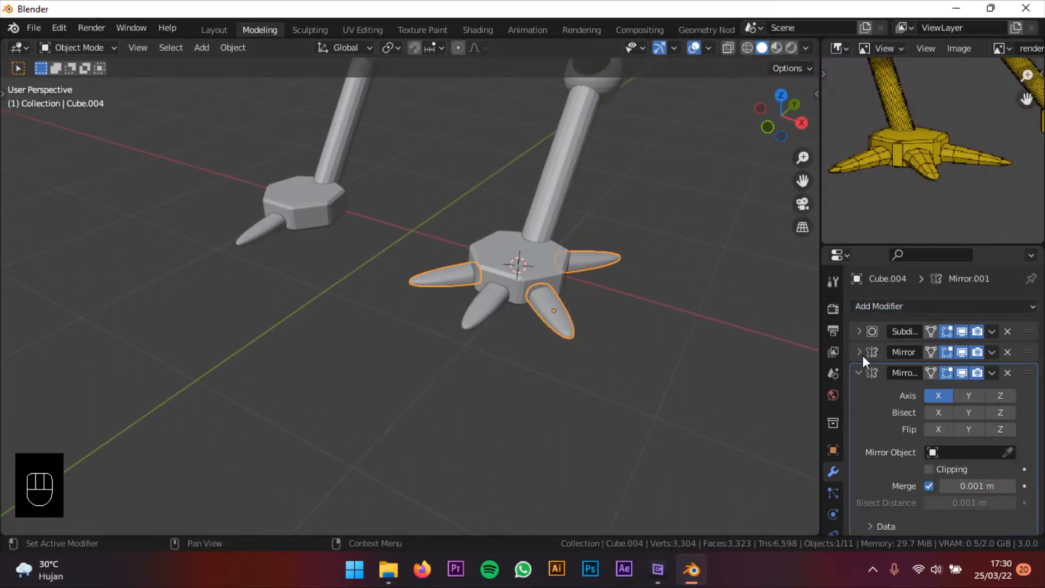
{"action": "left_click", "coordinate": [858, 372]}
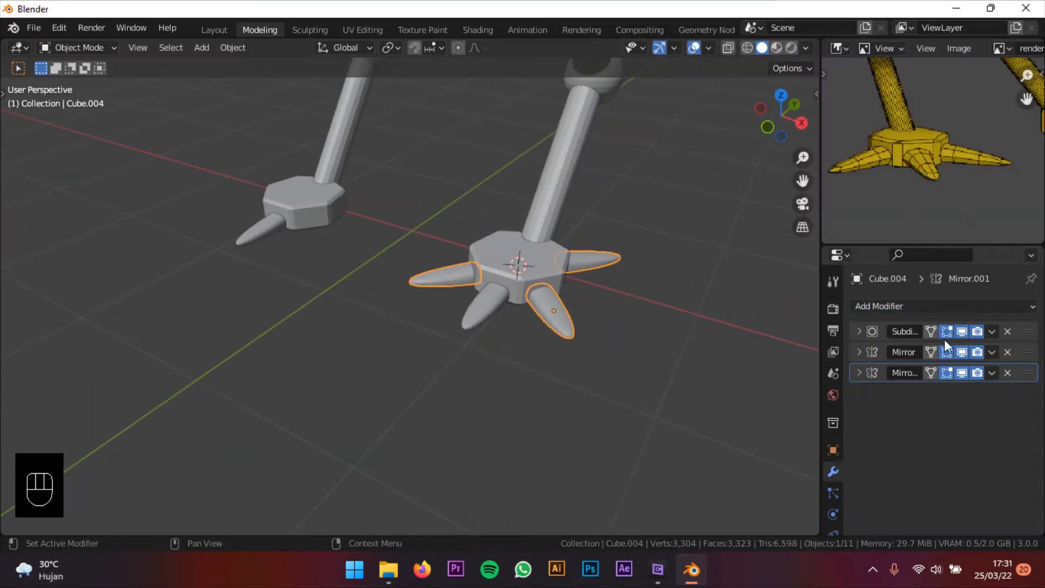
- Turn off the viewport display of the side toe's Subdivision modifier and both of its Mirror modifiers
{"action": "left_click", "coordinate": [859, 333]}
{"action": "left_click", "coordinate": [859, 333]}
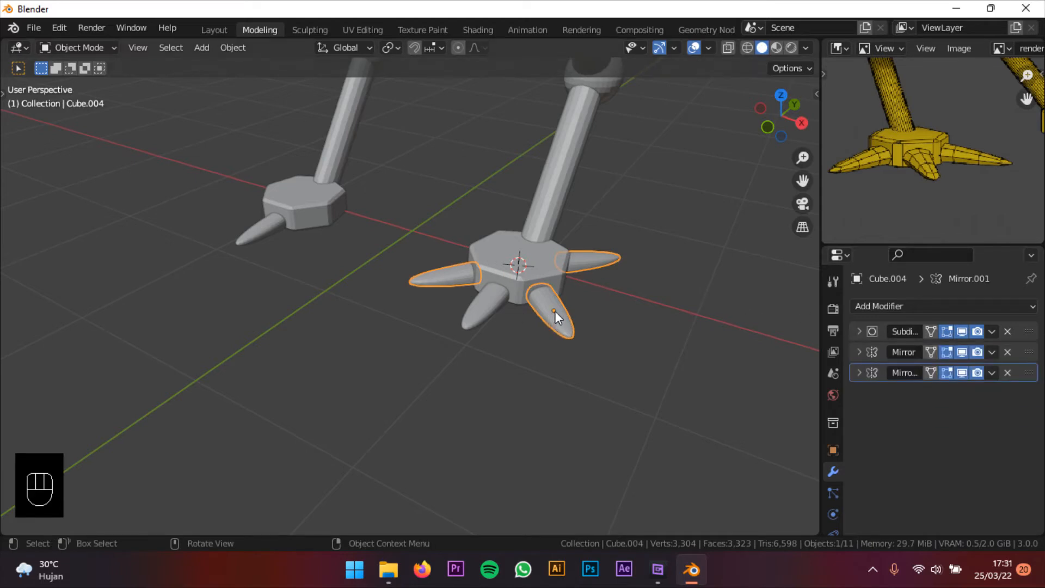
{"action": "left_click", "coordinate": [961, 331]}
{"action": "left_click", "coordinate": [961, 352]}
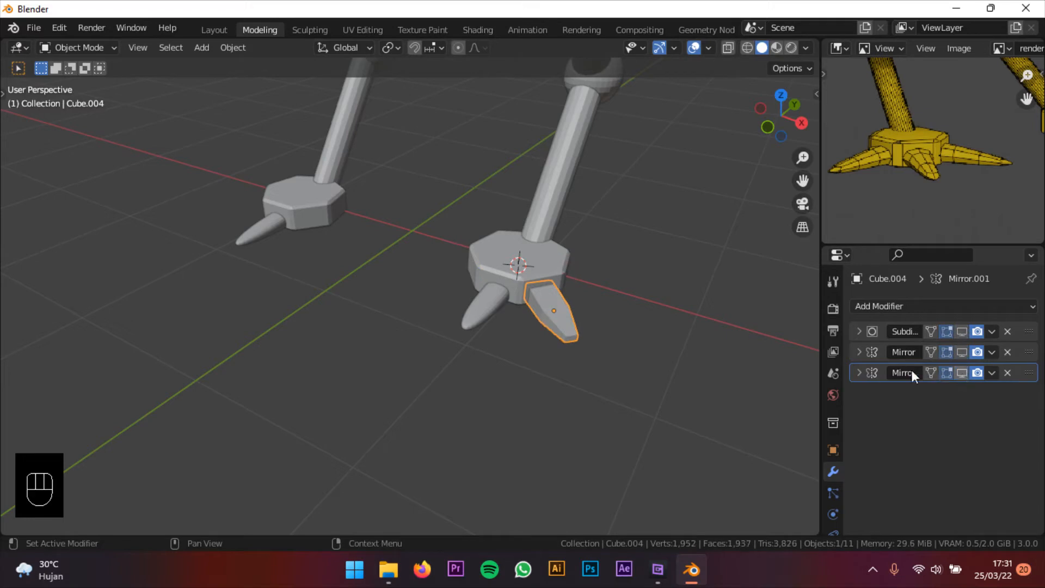
- Turn the viewport display of the side toe's Subdivision modifier and both of its Mirror modifiers back on
{"action": "middle_click_drag", "start_coordinate": [691, 360], "coordinate": [665, 360], "text": "shift"}
{"action": "scroll", "coordinate": [664, 356], "scroll_direction": "up", "scroll_amount": 2}
{"action": "left_click", "coordinate": [665, 356]}
{"action": "middle_click_drag", "start_coordinate": [588, 349], "coordinate": [534, 353], "text": "shift"}
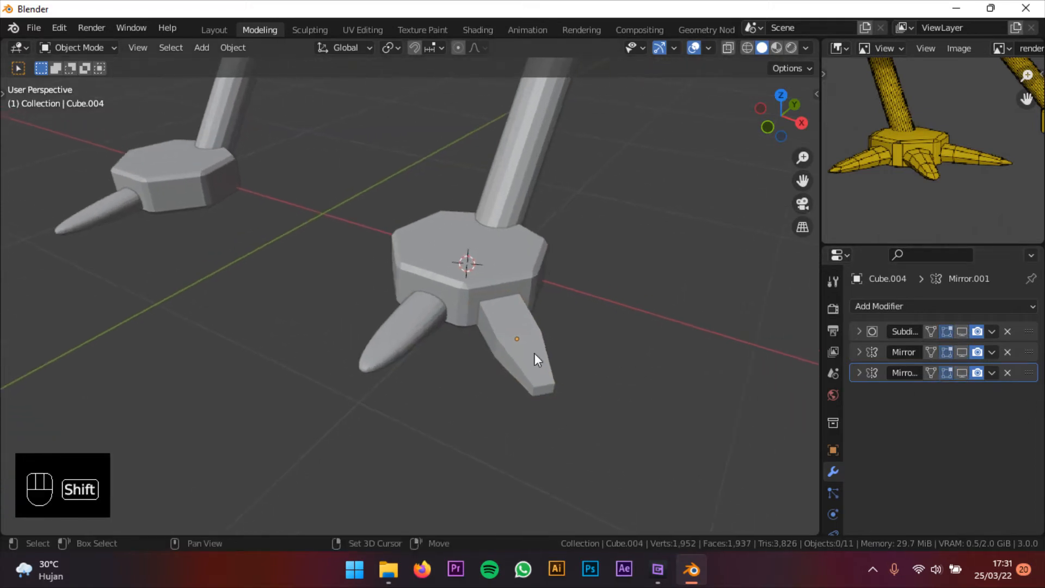
{"action": "left_click", "coordinate": [517, 349]}
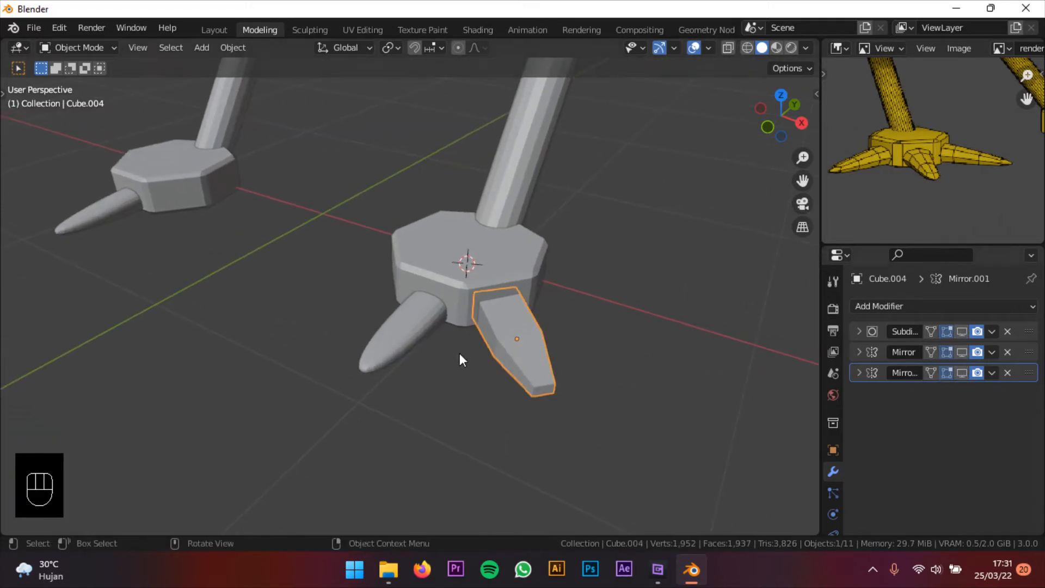
{"action": "left_click", "coordinate": [962, 331]}
{"action": "middle_click_drag", "start_coordinate": [626, 304], "coordinate": [522, 341]}
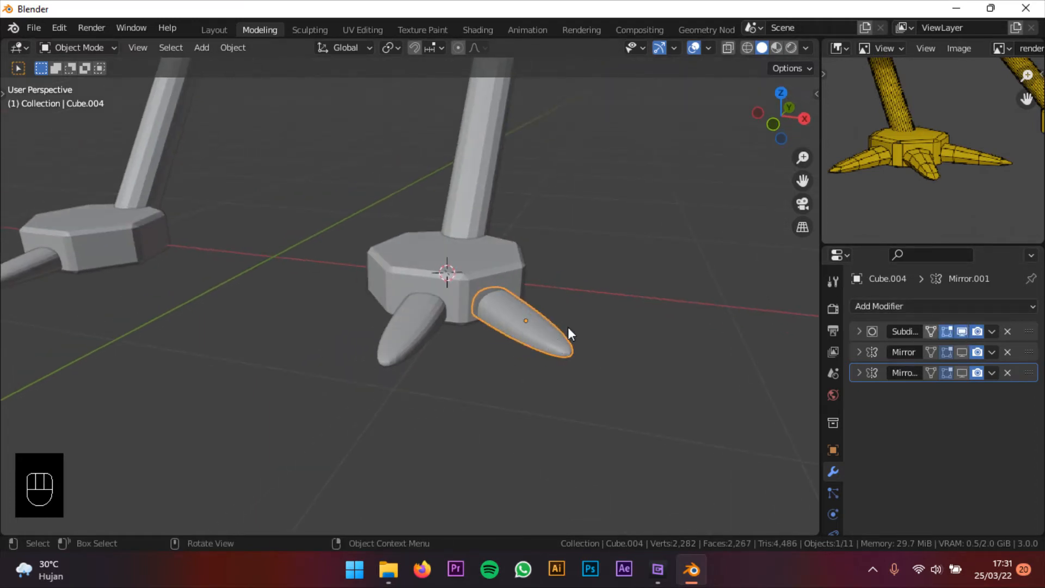
{"action": "mouse_move", "coordinate": [533, 330]}
{"action": "middle_mouse_down"}
{"action": "mouse_move", "coordinate": [521, 326]}
{"action": "mouse_move", "coordinate": [538, 326]}
{"action": "middle_mouse_up"}
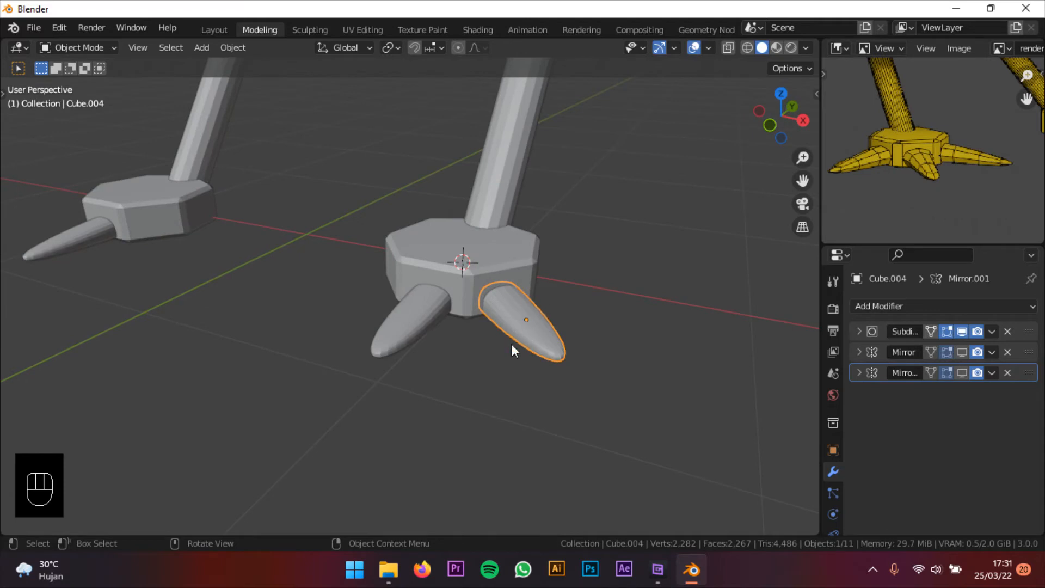
{"action": "left_click", "coordinate": [962, 353]}
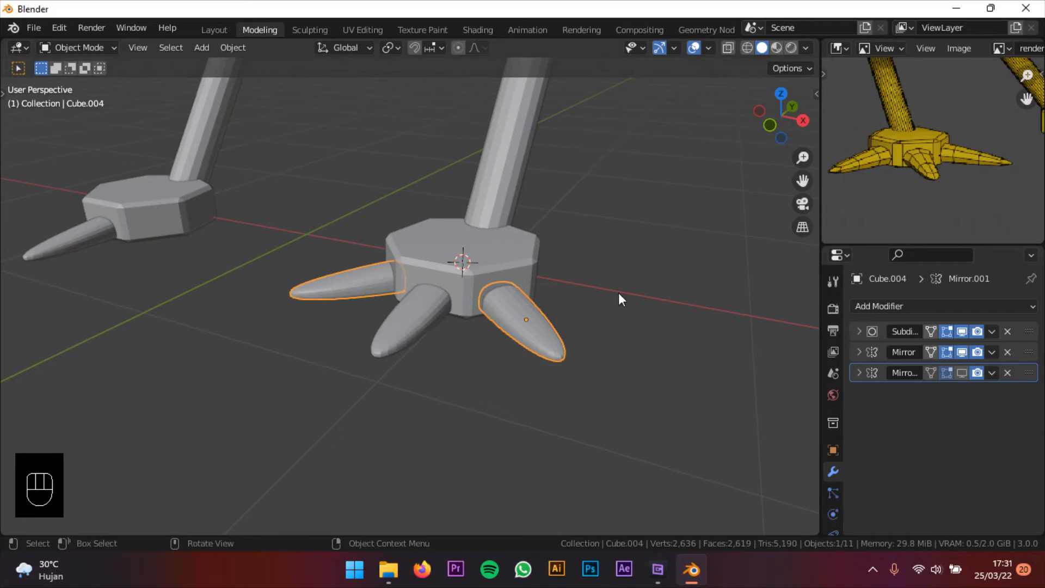
{"action": "left_click", "coordinate": [962, 372]}
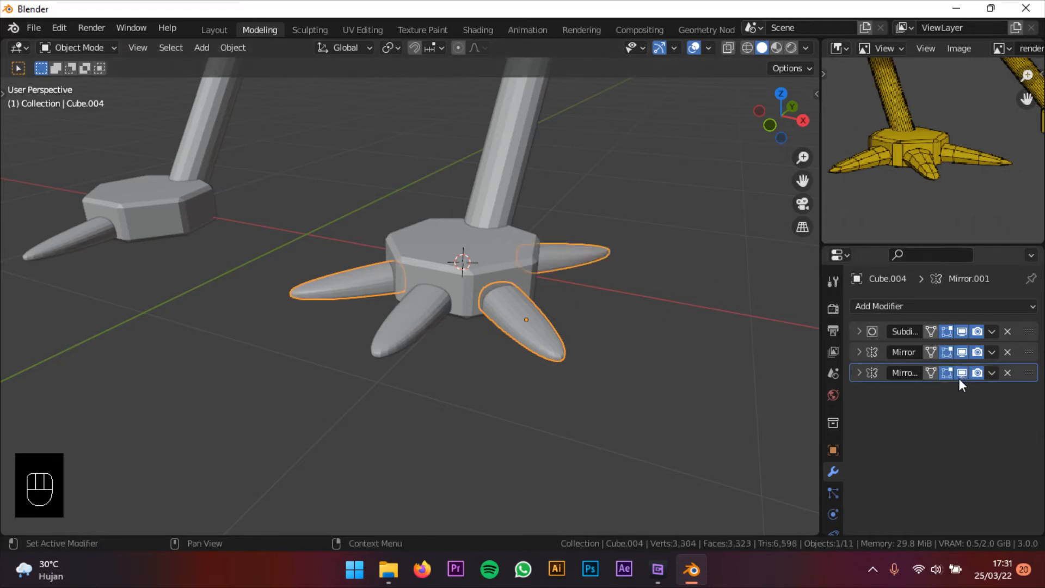
- Set the body cube as the mirror object of the side toe's second Mirror modifier and collapse its settings
{"action": "left_click", "coordinate": [859, 373]}
{"action": "middle_click_drag", "start_coordinate": [292, 215], "coordinate": [478, 310]}
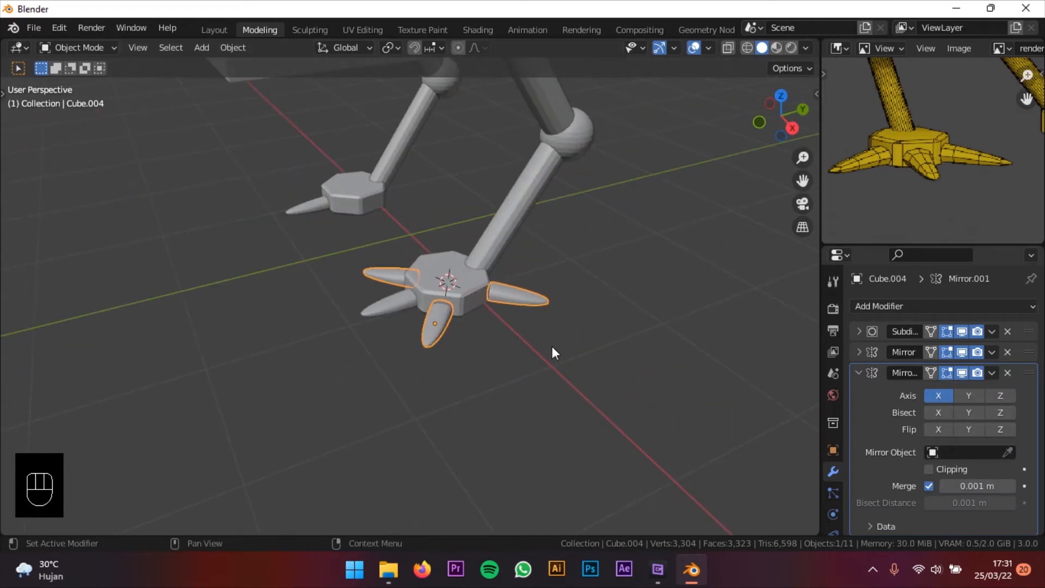
{"action": "middle_click_drag", "start_coordinate": [552, 350], "coordinate": [546, 308]}
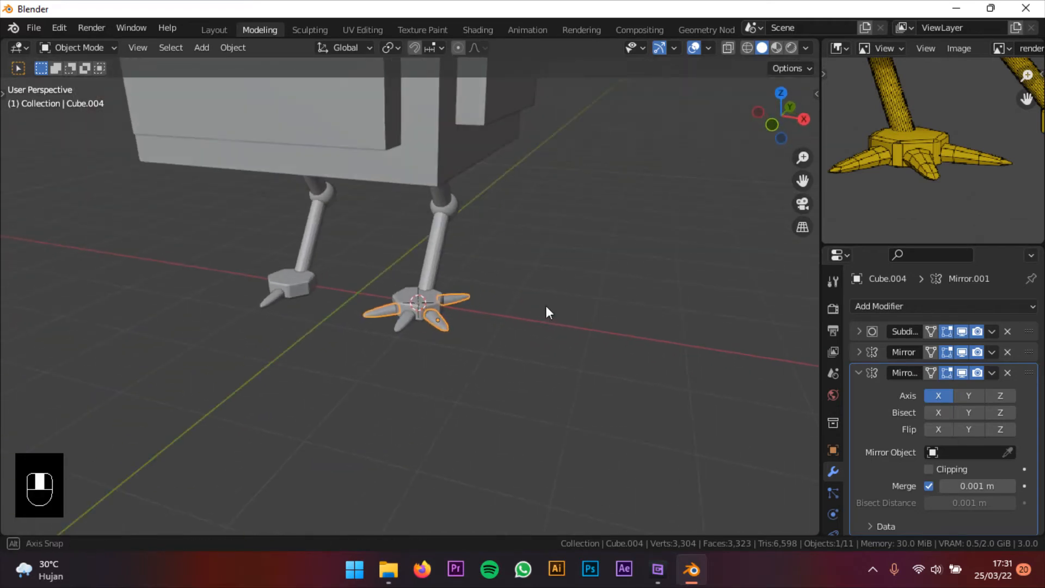
{"action": "middle_click_drag", "start_coordinate": [632, 359], "coordinate": [597, 315]}
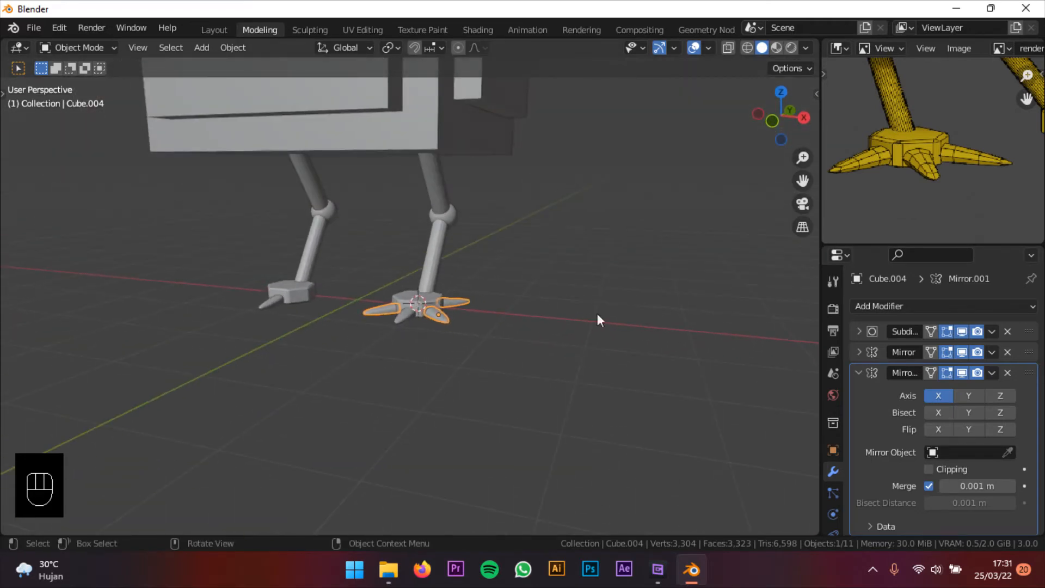
{"action": "left_click", "coordinate": [1008, 452]}
{"action": "left_click", "coordinate": [434, 120]}
{"action": "middle_click_drag", "start_coordinate": [389, 198], "coordinate": [406, 136]}
{"action": "middle_click_drag", "start_coordinate": [471, 294], "coordinate": [540, 342]}
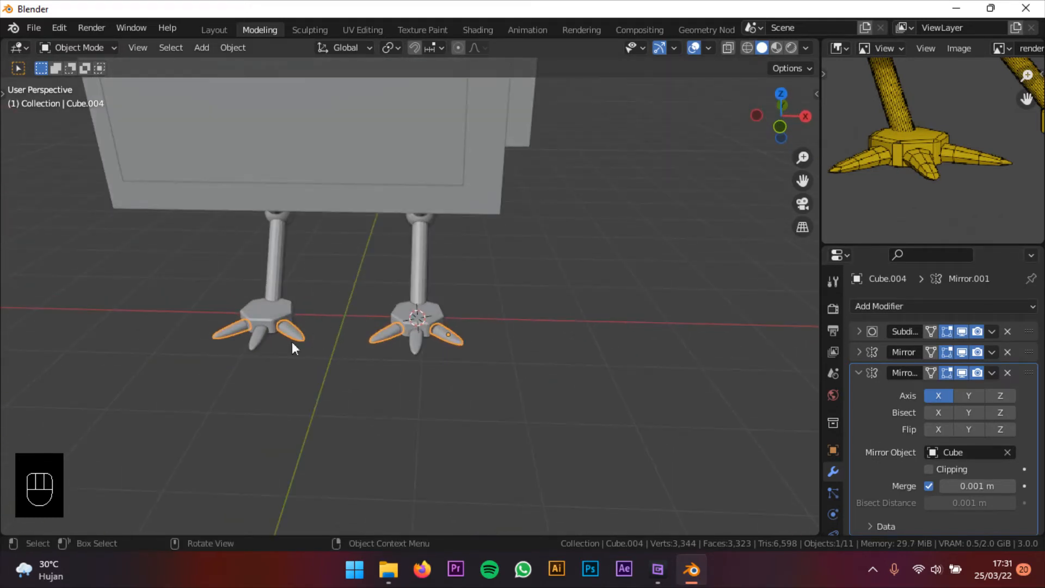
{"action": "left_click", "coordinate": [859, 373]}
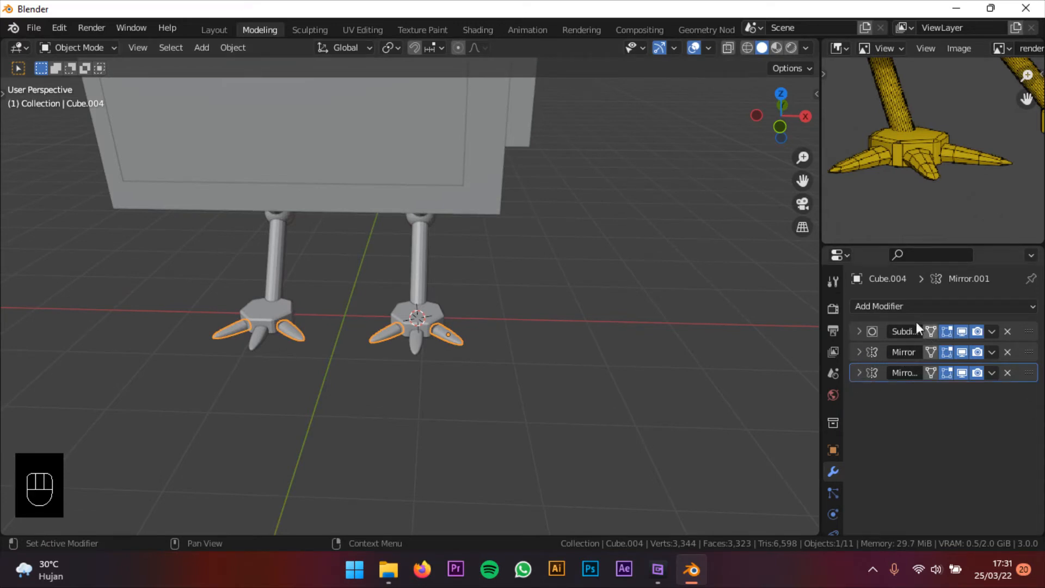
- Examine the mirrored toes on both feet, the whole model and the face in the reference image
{"action": "left_click", "coordinate": [258, 334]}
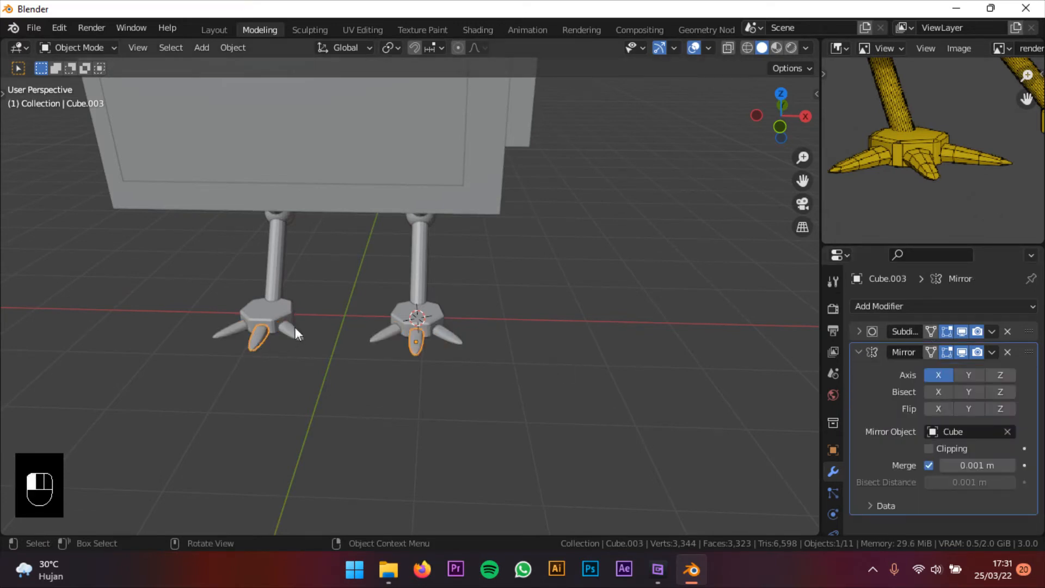
{"action": "left_click", "coordinate": [294, 326]}
{"action": "middle_click_drag", "start_coordinate": [295, 326], "coordinate": [497, 351]}
{"action": "middle_click_drag", "start_coordinate": [498, 351], "coordinate": [427, 321]}
{"action": "middle_click_drag", "start_coordinate": [427, 321], "coordinate": [463, 340], "text": "shift"}
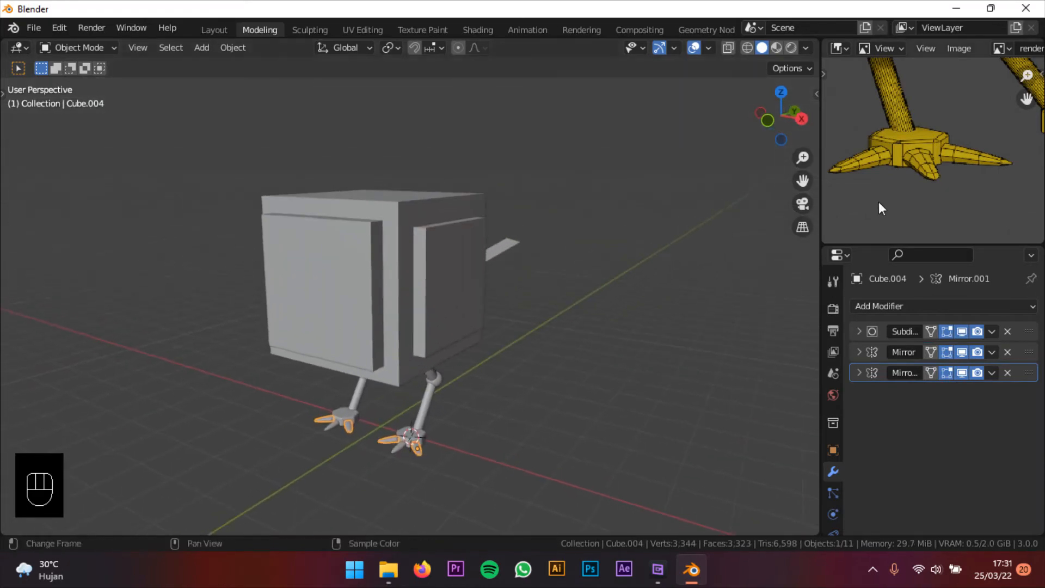
{"action": "scroll", "coordinate": [560, 267], "scroll_direction": "down", "scroll_amount": 3}
{"action": "middle_click_drag", "start_coordinate": [560, 267], "coordinate": [501, 334]}
{"action": "middle_click_drag", "start_coordinate": [500, 335], "coordinate": [477, 354], "text": "shift"}
{"action": "scroll", "coordinate": [481, 327], "scroll_direction": "up", "scroll_amount": 4}
{"action": "middle_click_drag", "start_coordinate": [492, 259], "coordinate": [521, 215]}
{"action": "middle_click_drag", "start_coordinate": [521, 215], "coordinate": [439, 237], "text": "shift"}
{"action": "scroll", "coordinate": [545, 247], "scroll_direction": "up", "scroll_amount": 2}
{"action": "left_click", "coordinate": [439, 237]}
{"action": "scroll", "coordinate": [949, 131], "scroll_direction": "down", "scroll_amount": 6}
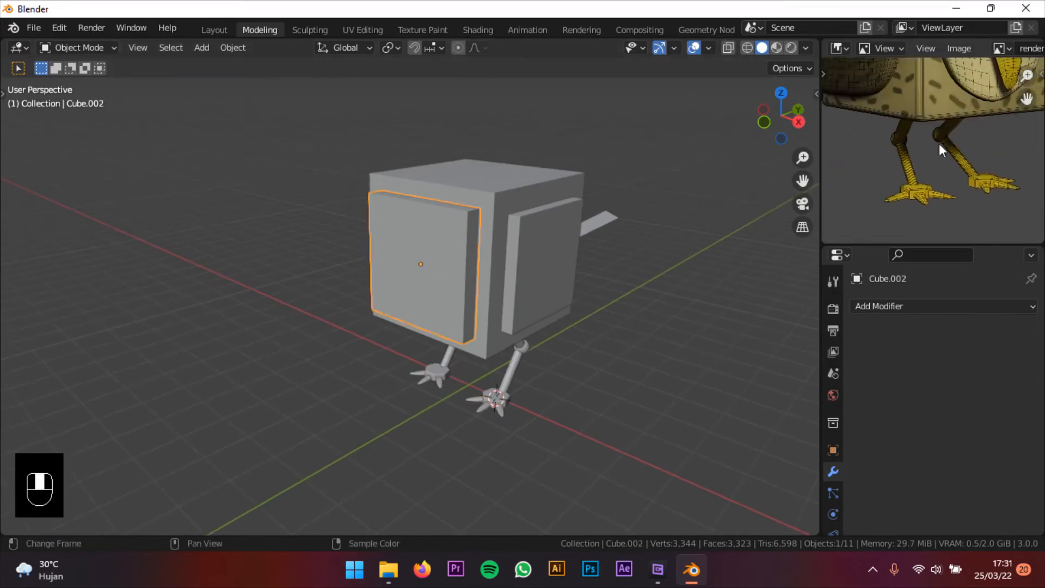
{"action": "scroll", "coordinate": [948, 142], "scroll_direction": "up", "scroll_amount": 6}
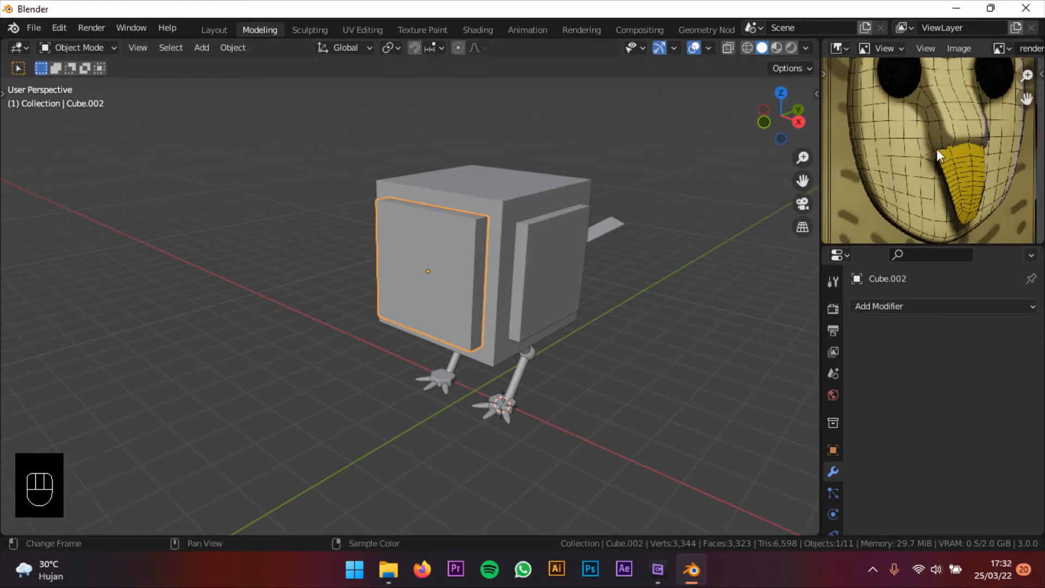
{"action": "scroll", "coordinate": [946, 162], "scroll_direction": "down", "scroll_amount": 1}
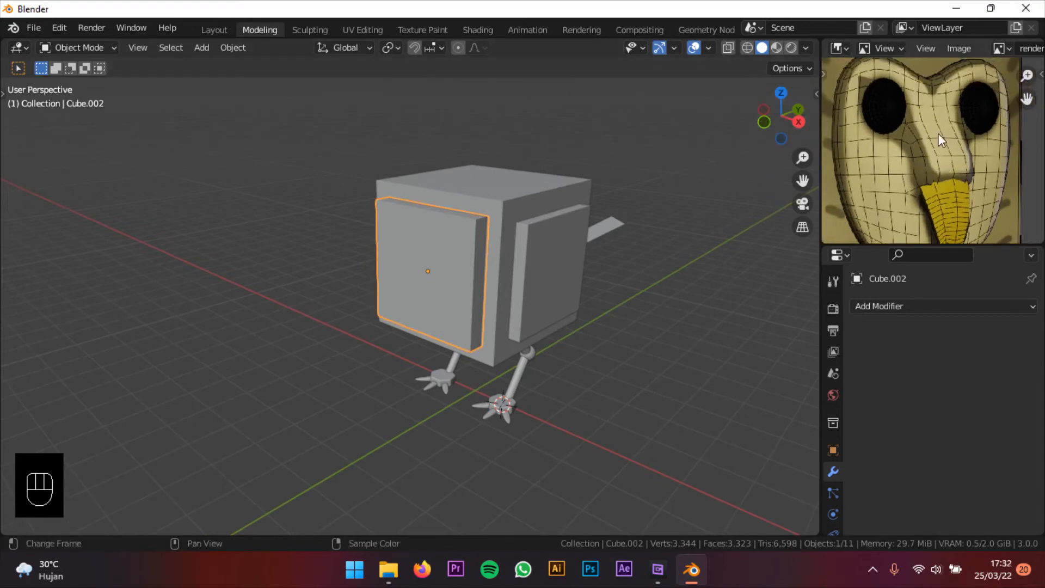
- Select the front face panel and view it straight on in the front orthographic view
{"action": "middle_click_drag", "start_coordinate": [583, 240], "coordinate": [549, 245]}
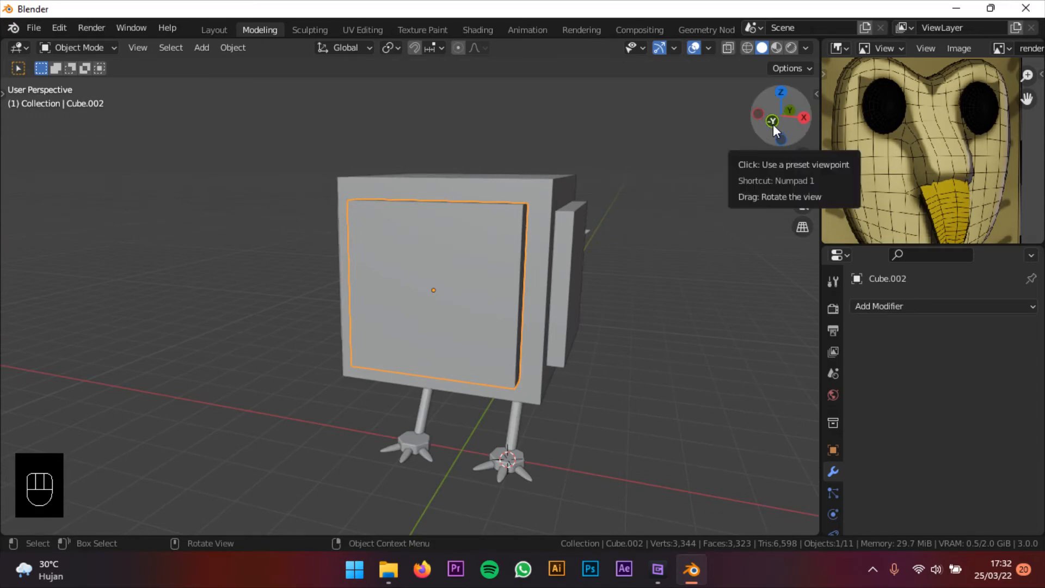
{"action": "middle_click_drag", "start_coordinate": [622, 182], "coordinate": [735, 163]}
{"action": "left_click", "coordinate": [767, 111]}
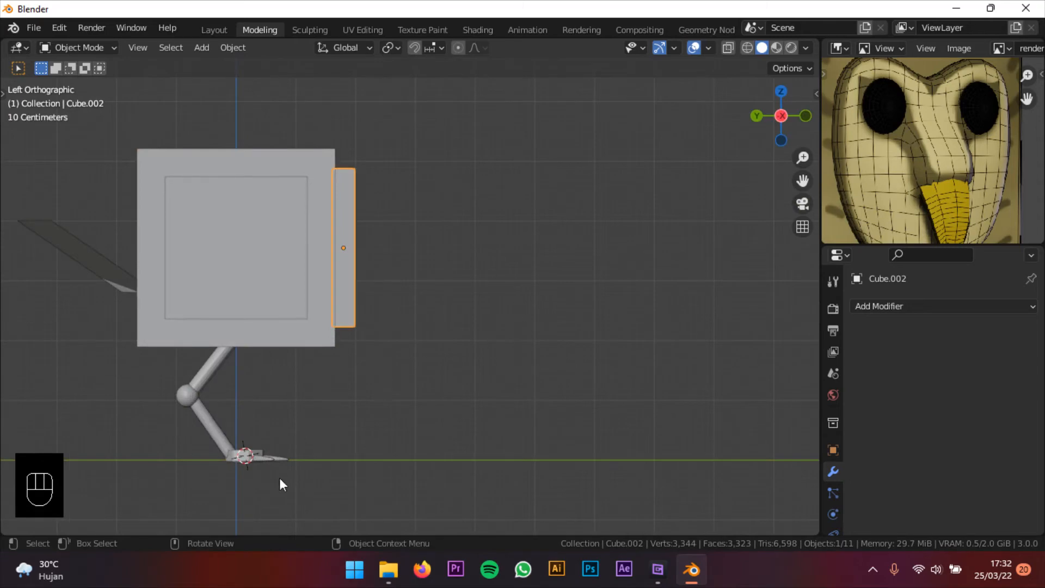
{"action": "left_click", "coordinate": [804, 116]}
{"action": "scroll", "coordinate": [580, 354], "scroll_direction": "up", "scroll_amount": 3}
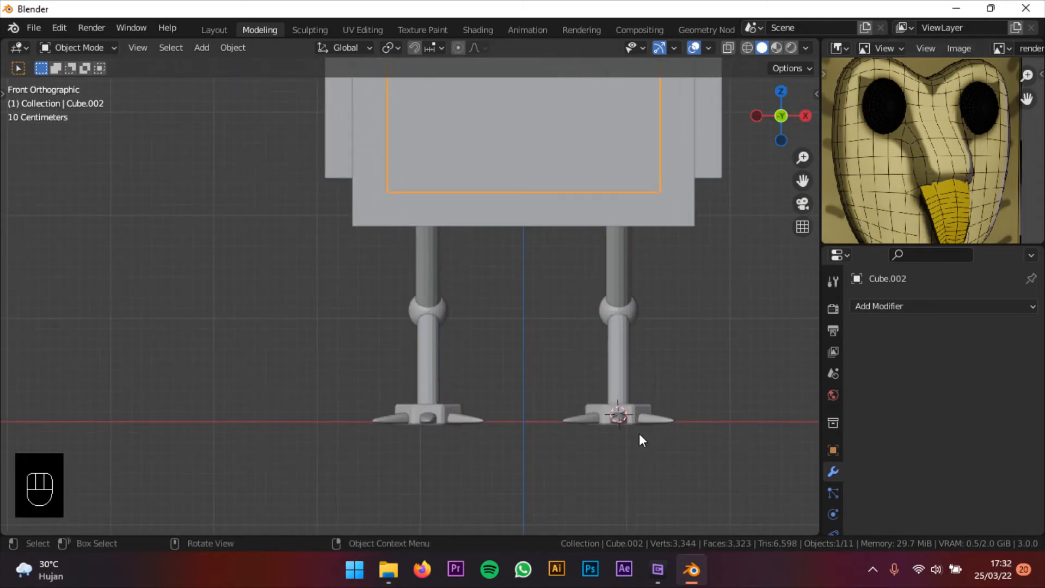
{"action": "middle_click_drag", "start_coordinate": [615, 284], "coordinate": [559, 410], "text": "shift"}
{"action": "middle_click_drag", "start_coordinate": [518, 129], "coordinate": [523, 185], "text": "shift"}
{"action": "middle_click_drag", "start_coordinate": [494, 152], "coordinate": [483, 205], "text": "shift"}
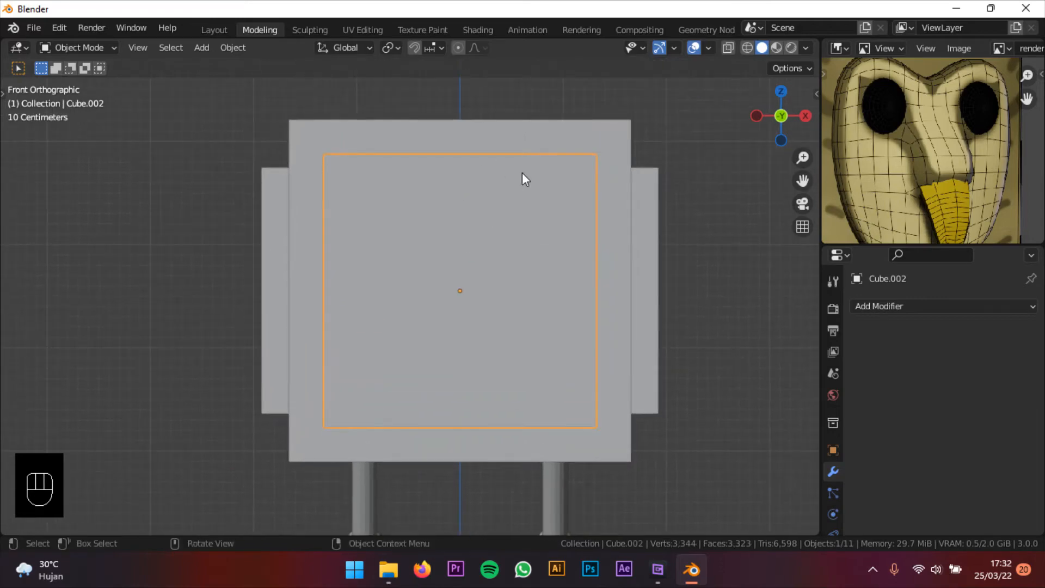
{"action": "left_click", "coordinate": [521, 275]}
{"action": "middle_click_drag", "start_coordinate": [724, 292], "coordinate": [702, 313]}
{"action": "left_click", "coordinate": [513, 287]}
{"action": "left_click", "coordinate": [779, 118]}
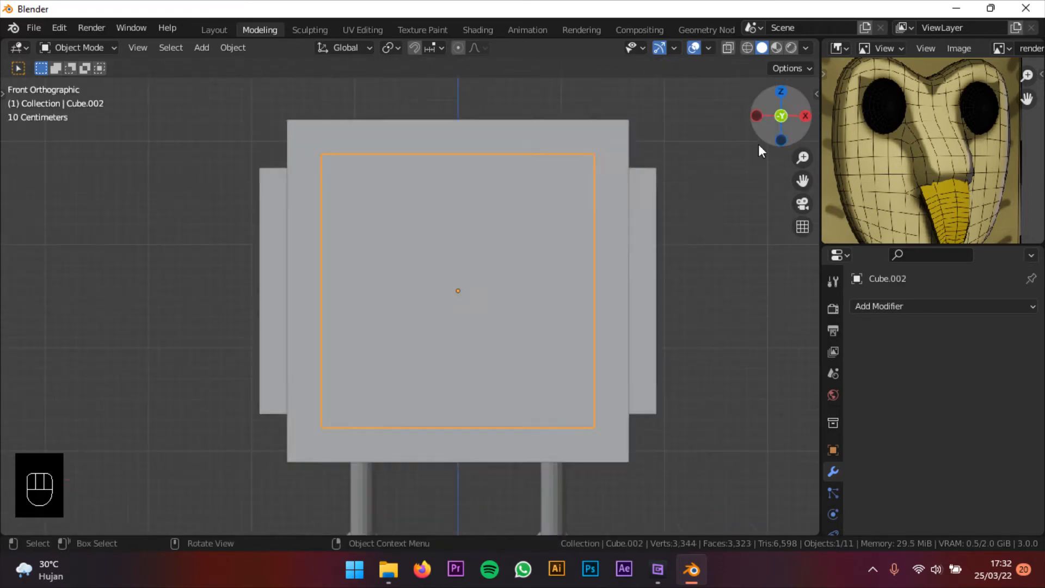
{"action": "middle_click_drag", "start_coordinate": [479, 163], "coordinate": [498, 160], "text": "shift"}
- Add a centred vertical loop cut to the front face panel in Edit Mode
{"action": "left_click", "coordinate": [87, 50]}
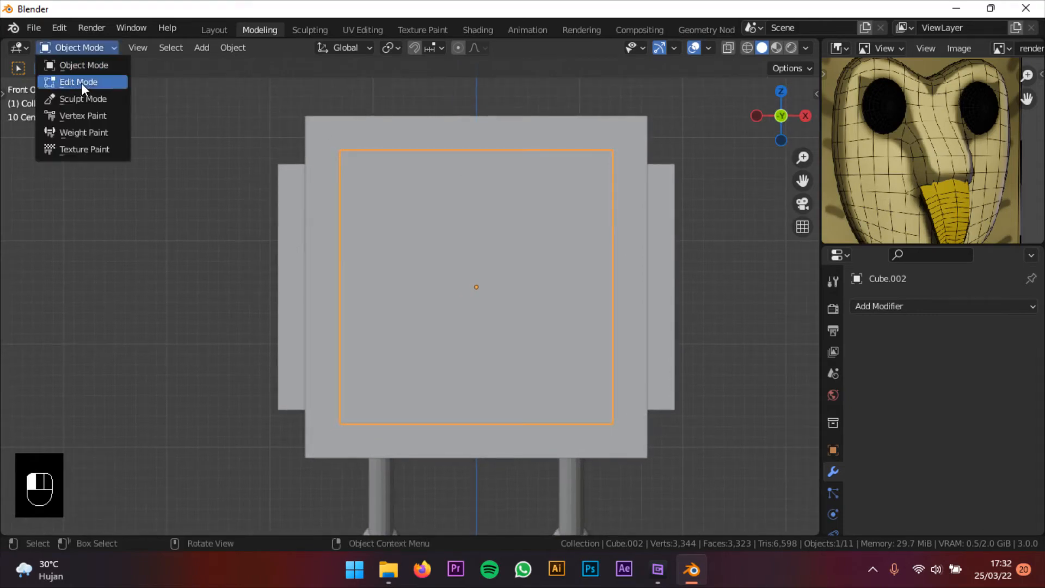
{"action": "left_click", "coordinate": [80, 83]}
{"action": "scroll", "coordinate": [532, 186], "scroll_direction": "down", "scroll_amount": 2}
{"action": "left_click", "coordinate": [627, 248]}
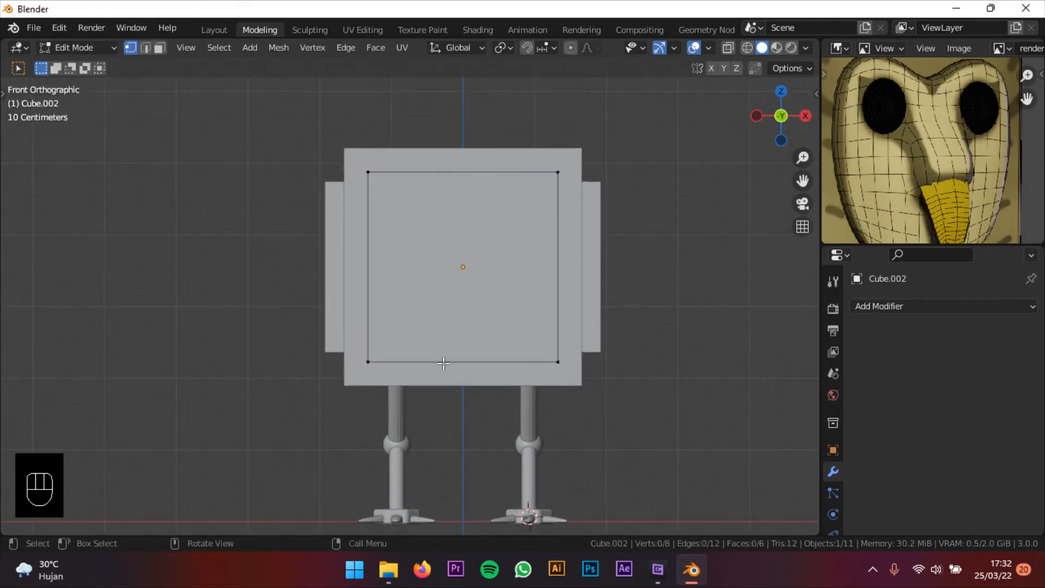
{"action": "key", "text": "ctrl+r"}
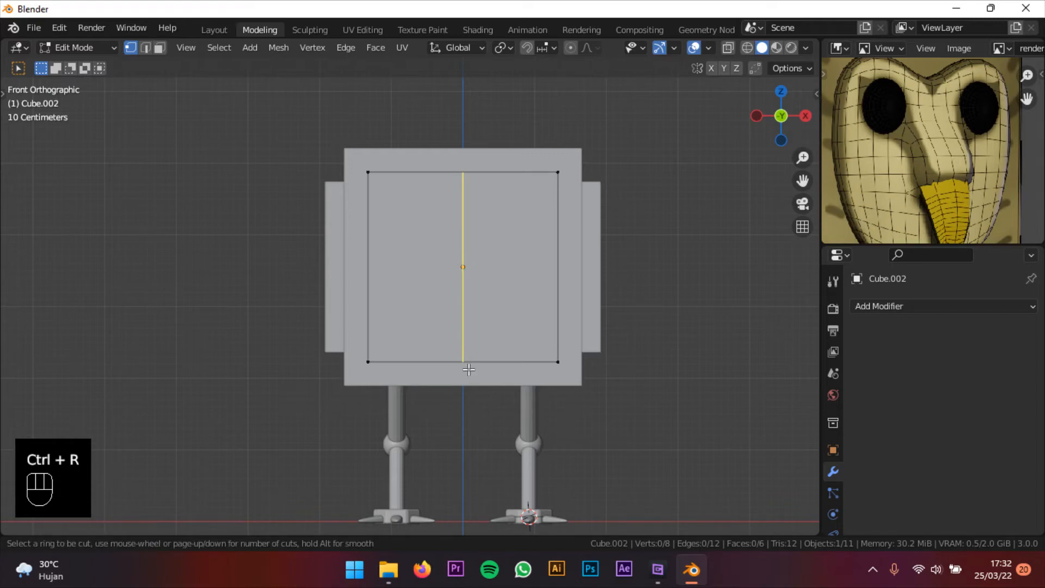
{"action": "left_click", "coordinate": [469, 370]}
{"action": "right_click", "coordinate": [478, 292]}
{"action": "middle_click_drag", "start_coordinate": [477, 197], "coordinate": [501, 275]}
{"action": "middle_click_drag", "start_coordinate": [502, 275], "coordinate": [523, 291], "text": "shift"}
{"action": "scroll", "coordinate": [522, 292], "scroll_direction": "up", "scroll_amount": 2}
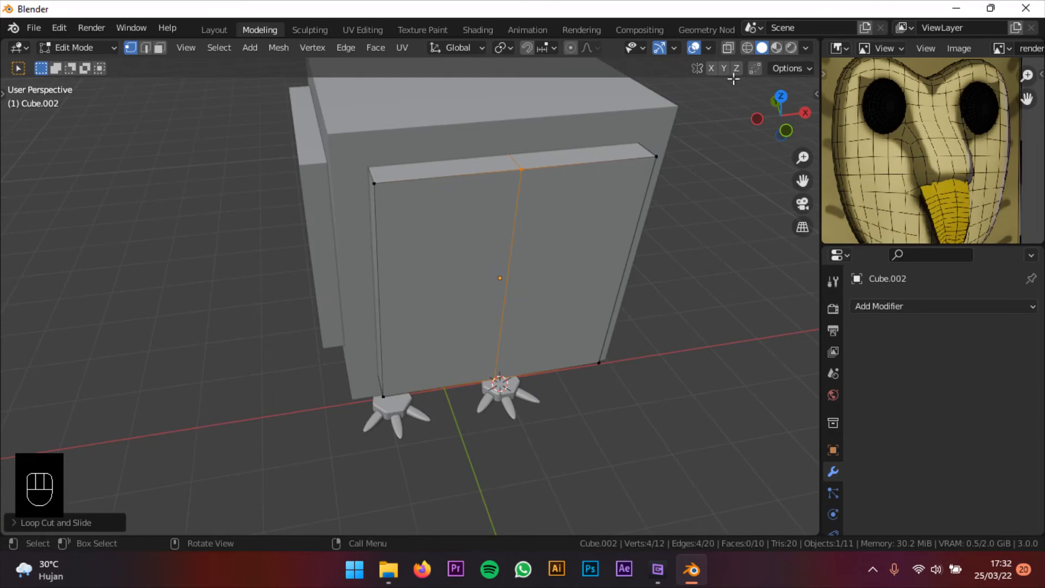
- Turn on X-ray display so that the face panel's rear vertices can be selected too
{"action": "left_click", "coordinate": [728, 48]}
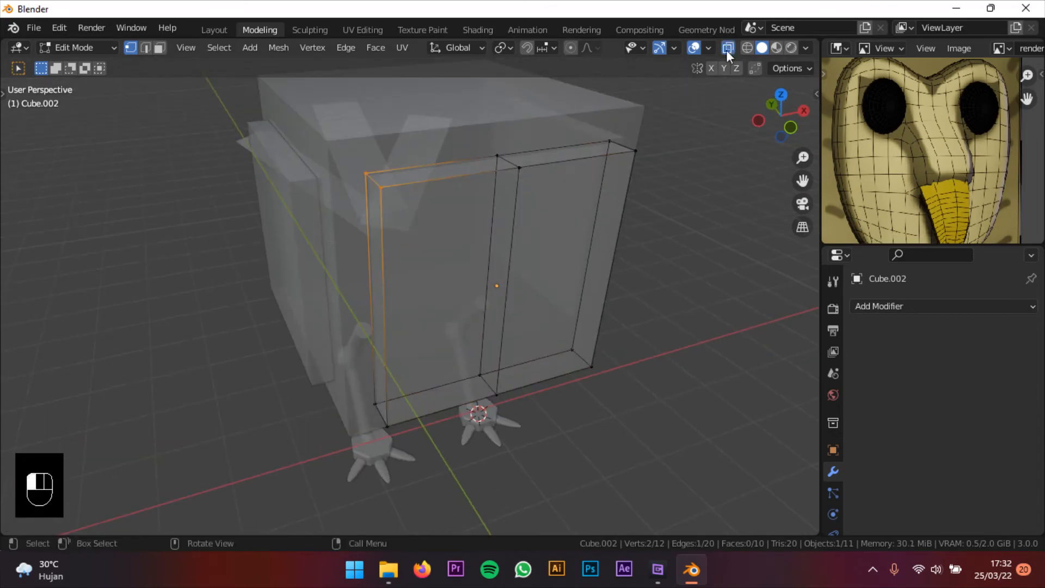
{"action": "left_click", "coordinate": [727, 49]}
{"action": "middle_click_drag", "start_coordinate": [359, 206], "coordinate": [371, 178]}
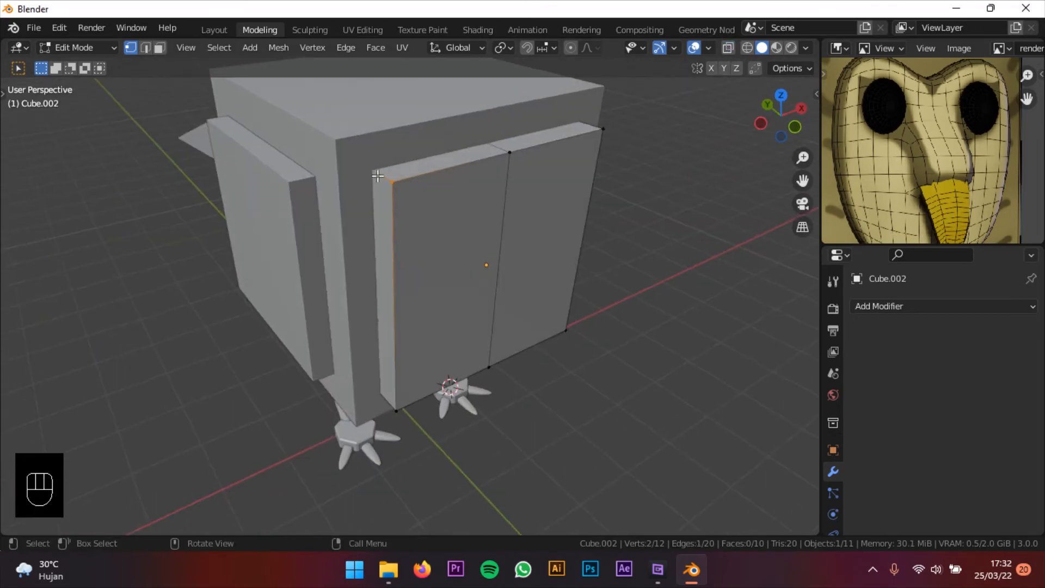
{"action": "key", "text": "alt+z"}
{"action": "key", "text": "alt+z"}
{"action": "left_click", "coordinate": [728, 48]}
{"action": "middle_click_drag", "start_coordinate": [599, 141], "coordinate": [525, 205]}
{"action": "key", "text": "alt+z"}
{"action": "key", "text": "alt+z"}
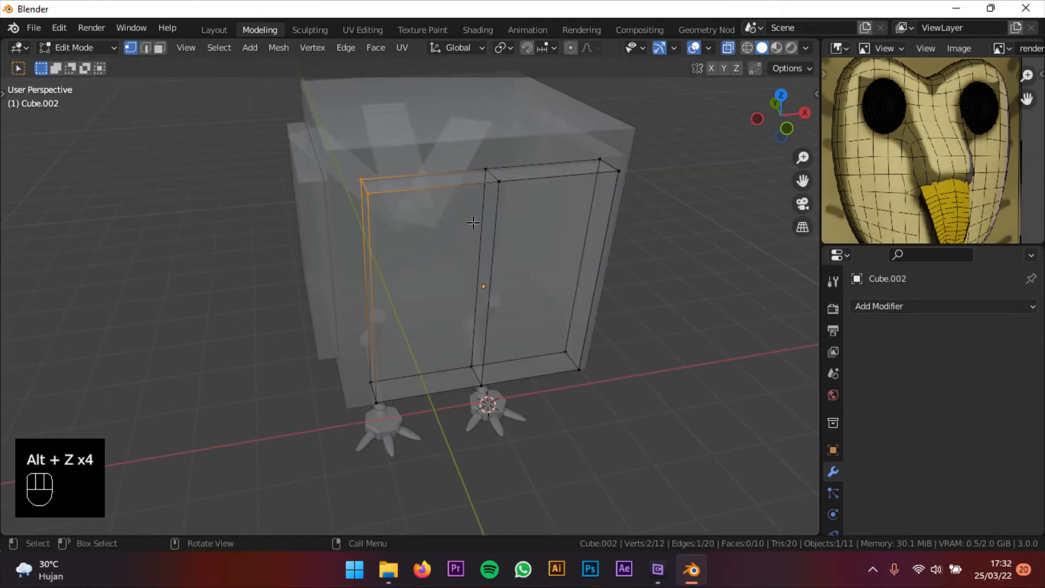
- Delete the outer vertices of the face panel's negative-X half and return to Object Mode
{"action": "middle_click_drag", "start_coordinate": [540, 242], "coordinate": [485, 234]}
{"action": "left_click_drag", "start_coordinate": [396, 135], "coordinate": [321, 443]}
{"action": "middle_click_drag", "start_coordinate": [417, 220], "coordinate": [470, 227]}
{"action": "key", "text": "x"}
{"action": "left_click", "coordinate": [361, 204]}
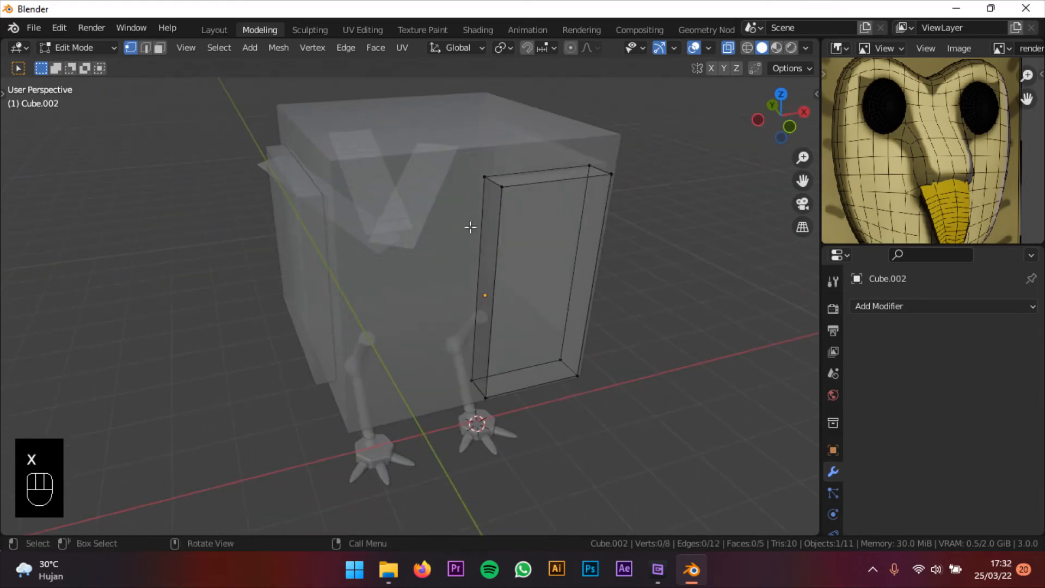
{"action": "left_click", "coordinate": [92, 49]}
{"action": "left_click", "coordinate": [83, 65]}
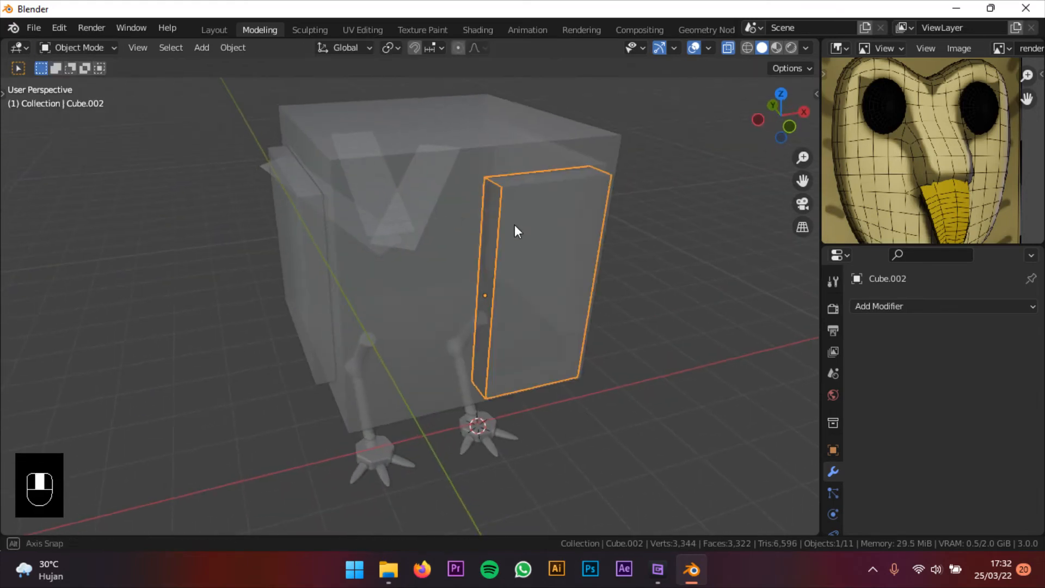
- Turn off X-ray display and add a Mirror modifier on the X axis to the remaining half of the face panel
{"action": "key", "text": "alt+z"}
{"action": "middle_click_drag", "start_coordinate": [576, 247], "coordinate": [514, 270]}
{"action": "scroll", "coordinate": [530, 258], "scroll_direction": "up", "scroll_amount": 2}
{"action": "left_click", "coordinate": [537, 280], "text": "shift"}
{"action": "scroll", "coordinate": [537, 280], "scroll_direction": "down", "scroll_amount": 4}
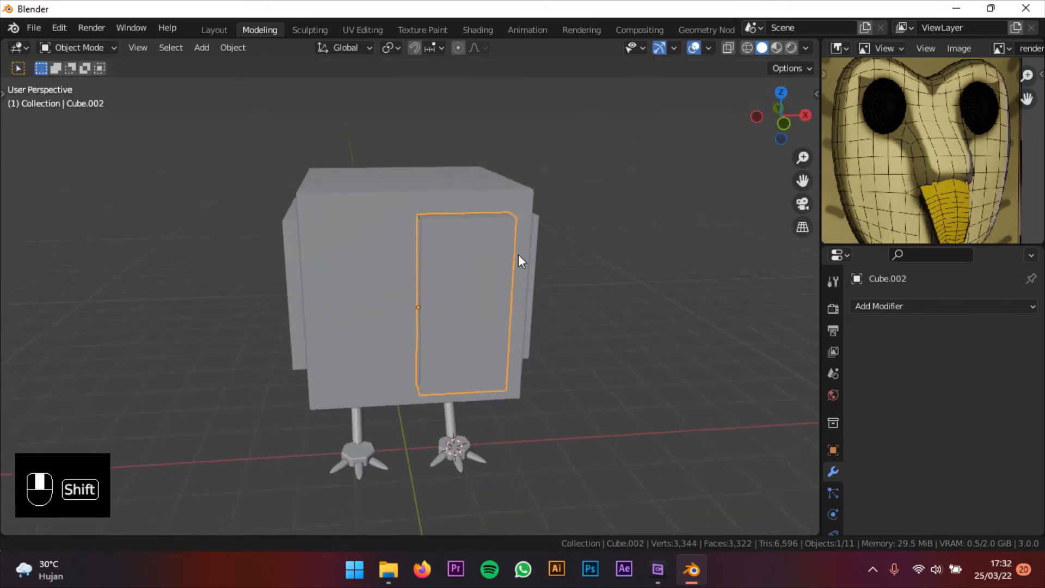
{"action": "left_click", "coordinate": [899, 309]}
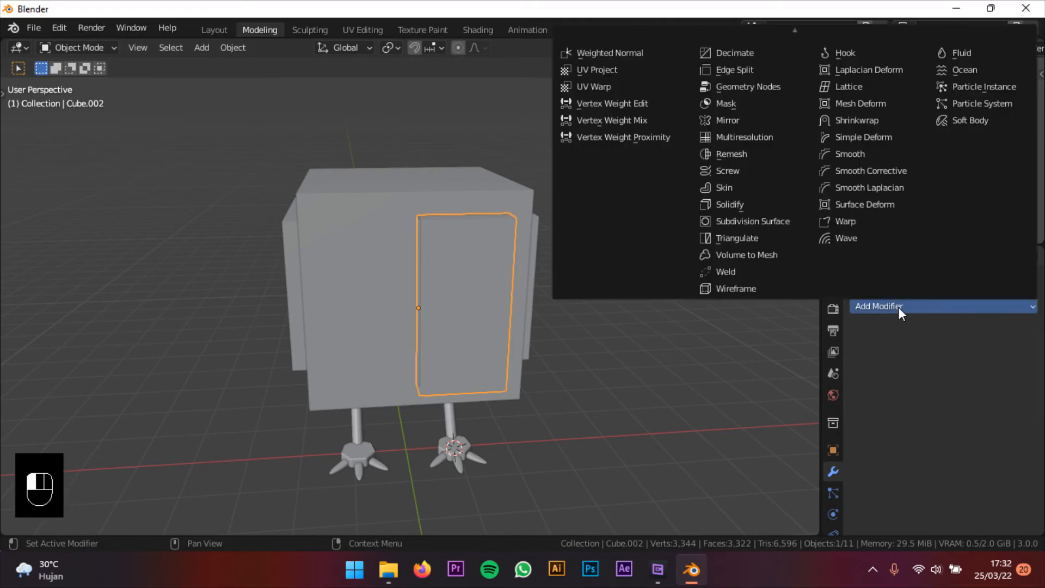
{"action": "left_click", "coordinate": [736, 121]}
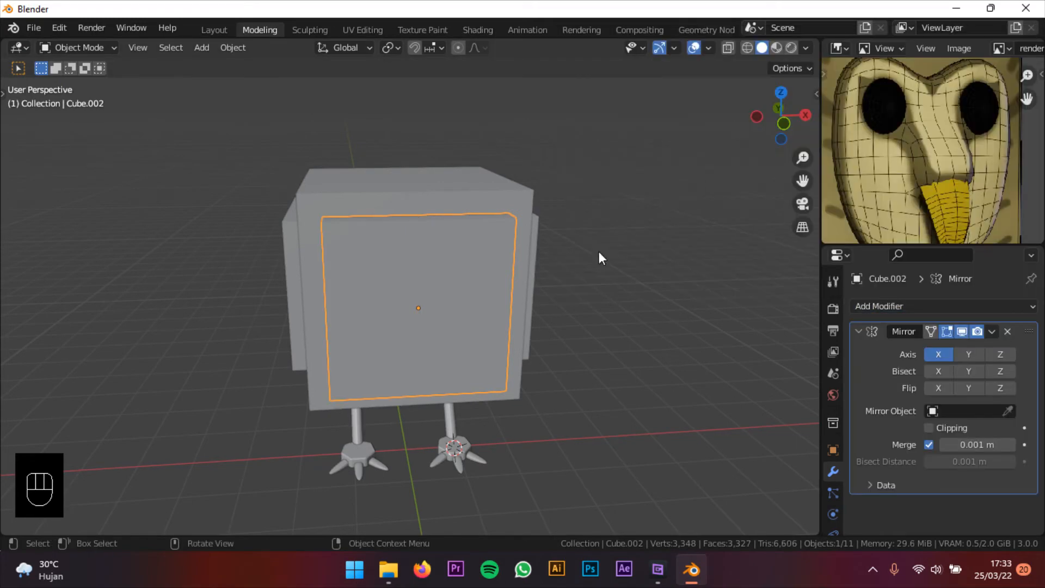
- Test the mirroring by moving the face panel's upper outer edge in Edit Mode
{"action": "middle_click_drag", "start_coordinate": [598, 250], "coordinate": [573, 247]}
{"action": "key", "text": "Tab"}
{"action": "key", "text": "g"}
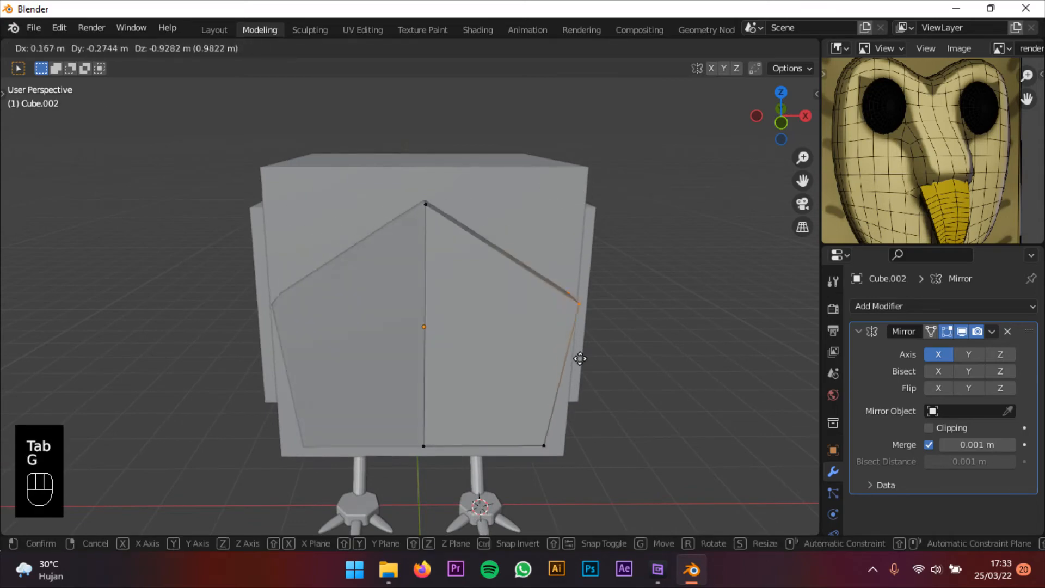
{"action": "right_click", "coordinate": [331, 235]}
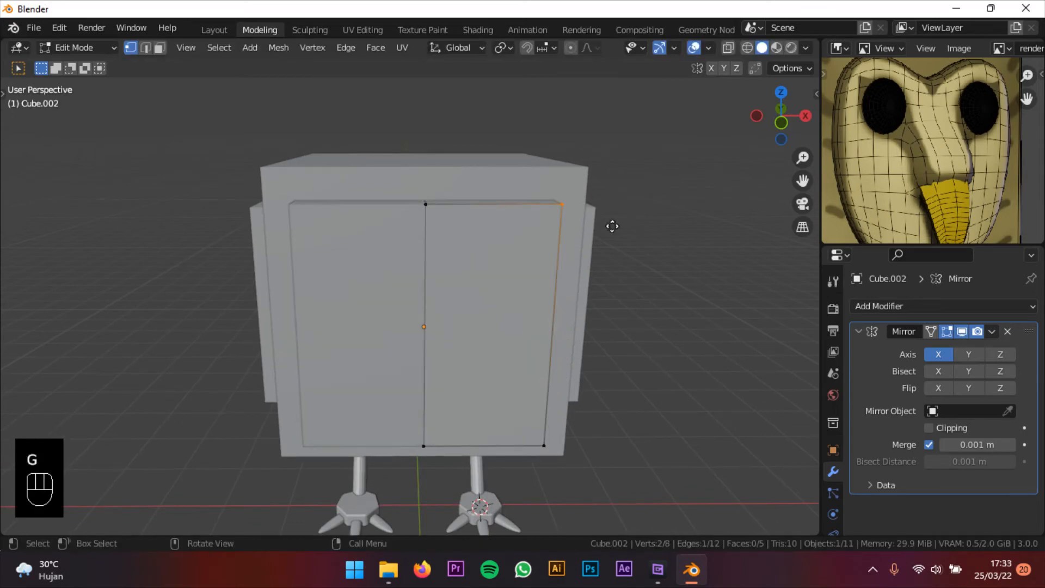
{"action": "key", "text": "g"}
{"action": "right_click", "coordinate": [599, 283]}
{"action": "scroll", "coordinate": [617, 278], "scroll_direction": "down", "scroll_amount": 2}
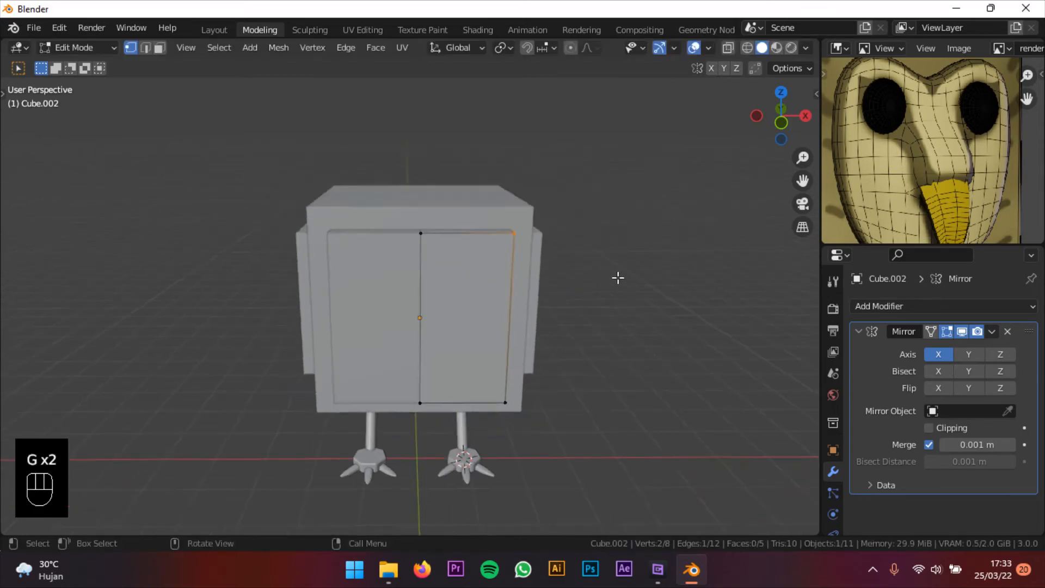
{"action": "scroll", "coordinate": [617, 278], "scroll_direction": "up", "scroll_amount": 2}
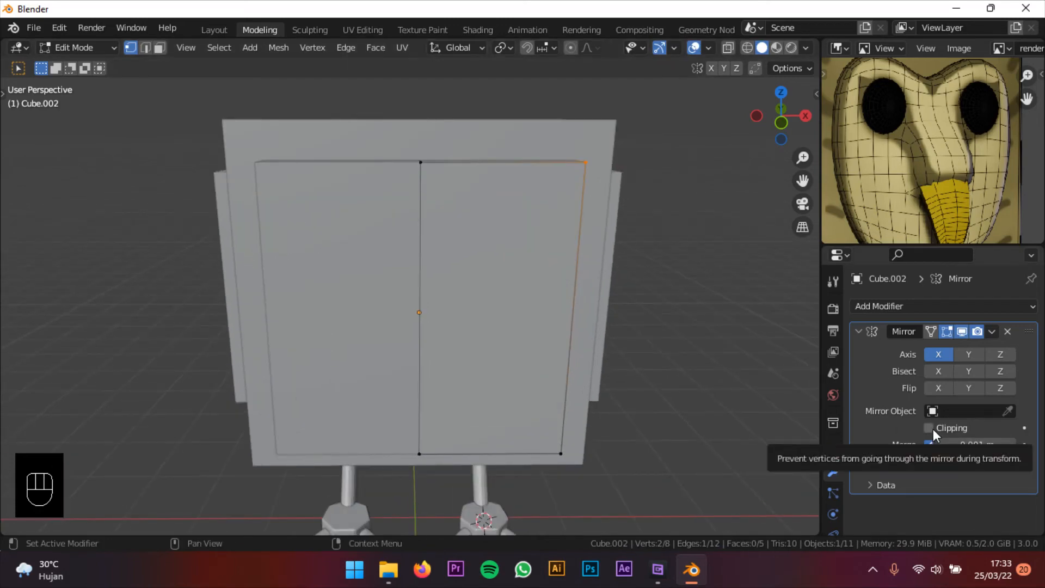
- Try moving the face panel's upper front centre vertex off the mirror plane, and enable Clipping on the Mirror modifier
{"action": "middle_click_drag", "start_coordinate": [562, 175], "coordinate": [548, 253]}
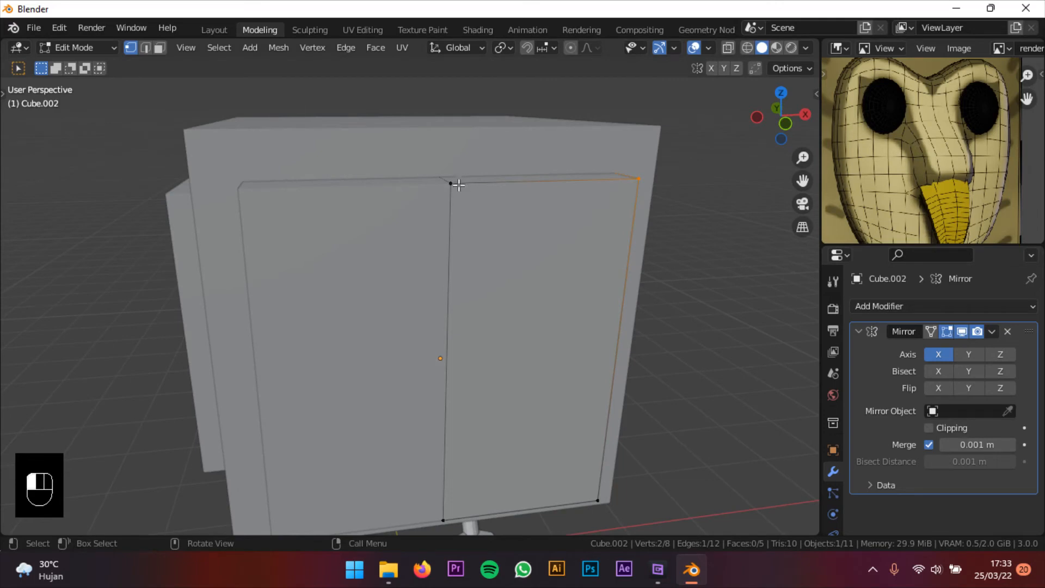
{"action": "key", "text": "g"}
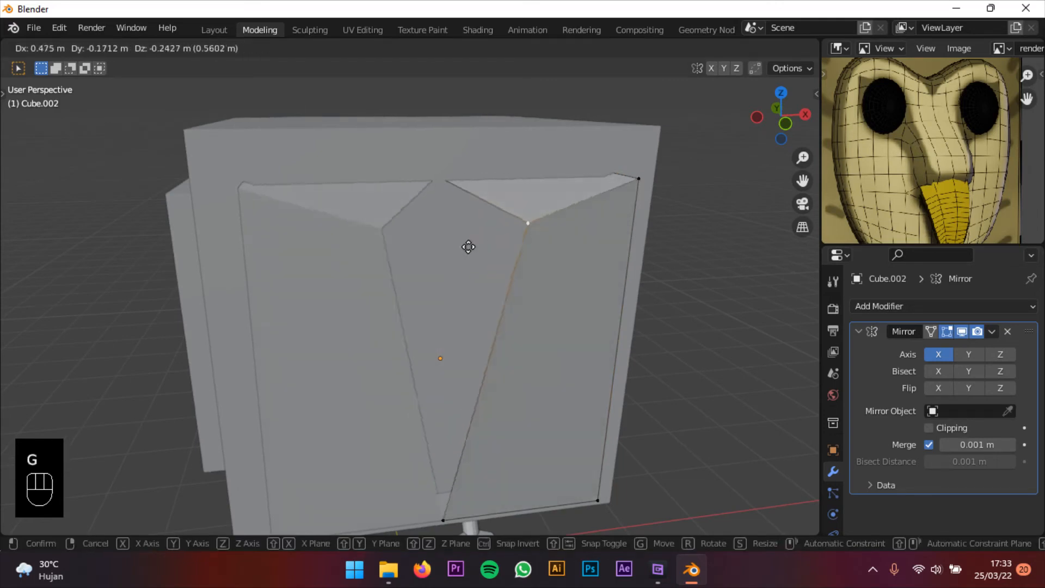
{"action": "left_click", "coordinate": [533, 207]}
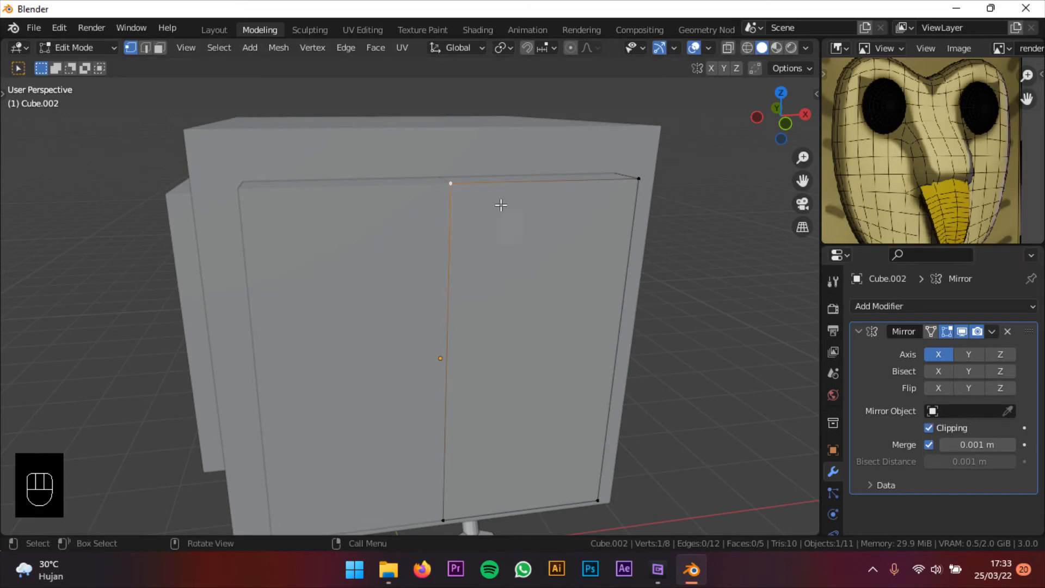
- Test the clipping by trying to move the face panel's upper front centre vertex across the mirror plane
{"action": "key", "text": "g"}
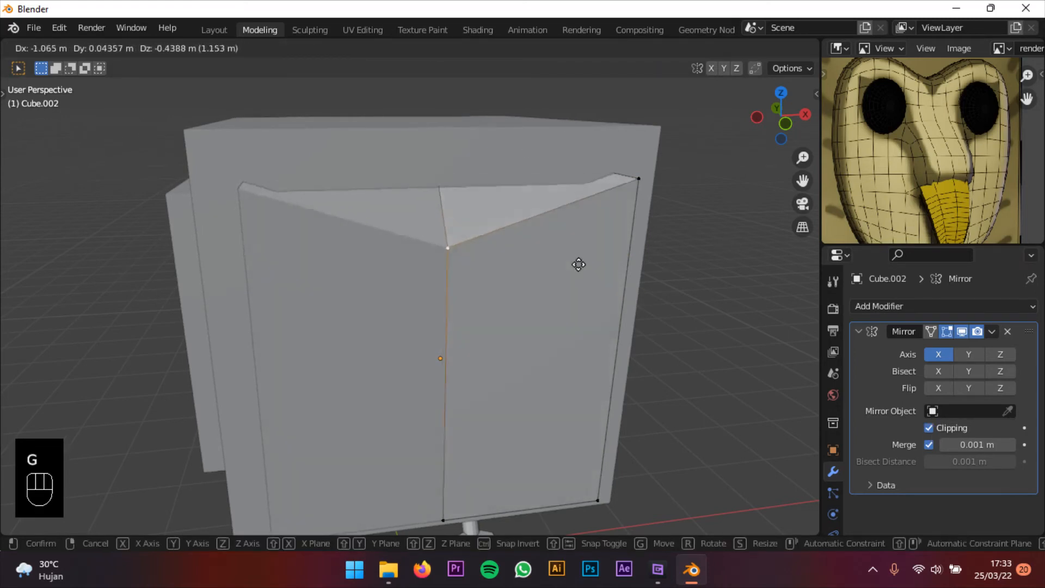
{"action": "left_click", "coordinate": [408, 256]}
{"action": "scroll", "coordinate": [482, 236], "scroll_direction": "down", "scroll_amount": 3}
{"action": "middle_click_drag", "start_coordinate": [483, 236], "coordinate": [485, 239]}
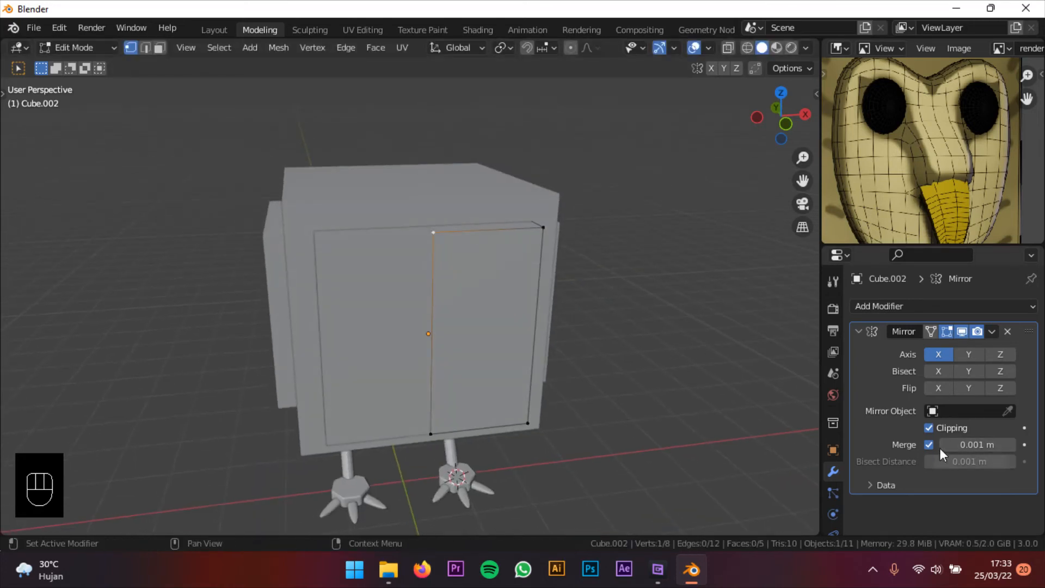
{"action": "middle_click_drag", "start_coordinate": [579, 207], "coordinate": [626, 220]}
{"action": "scroll", "coordinate": [852, 212], "scroll_direction": "down", "scroll_amount": 1}
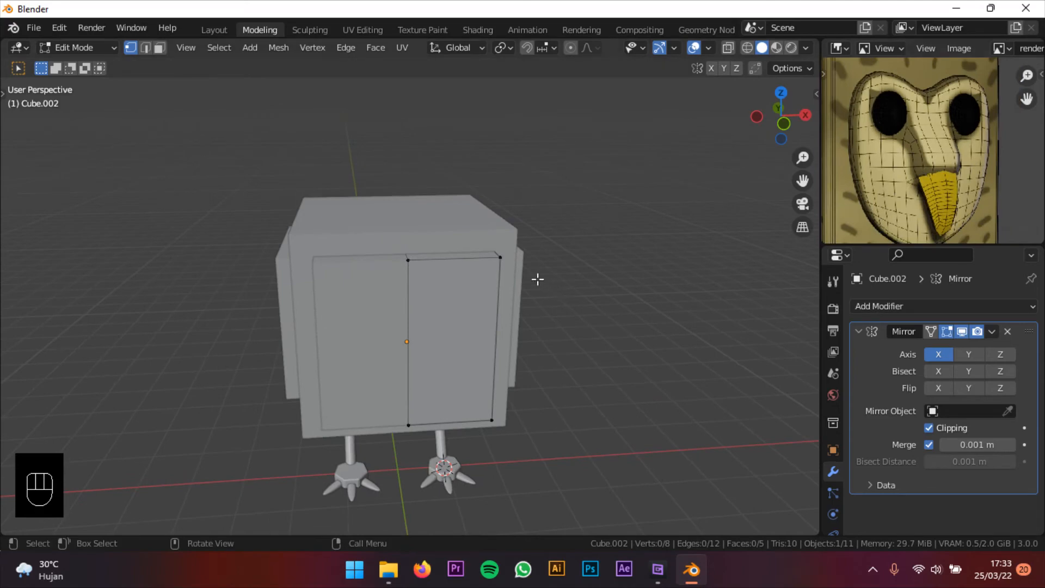
- Add eight evenly spaced horizontal loop cuts across the face panel's editable half
{"action": "middle_click_drag", "start_coordinate": [537, 280], "coordinate": [513, 284]}
{"action": "middle_click_drag", "start_coordinate": [515, 292], "coordinate": [560, 268], "text": "shift"}
{"action": "scroll", "coordinate": [531, 278], "scroll_direction": "up", "scroll_amount": 2}
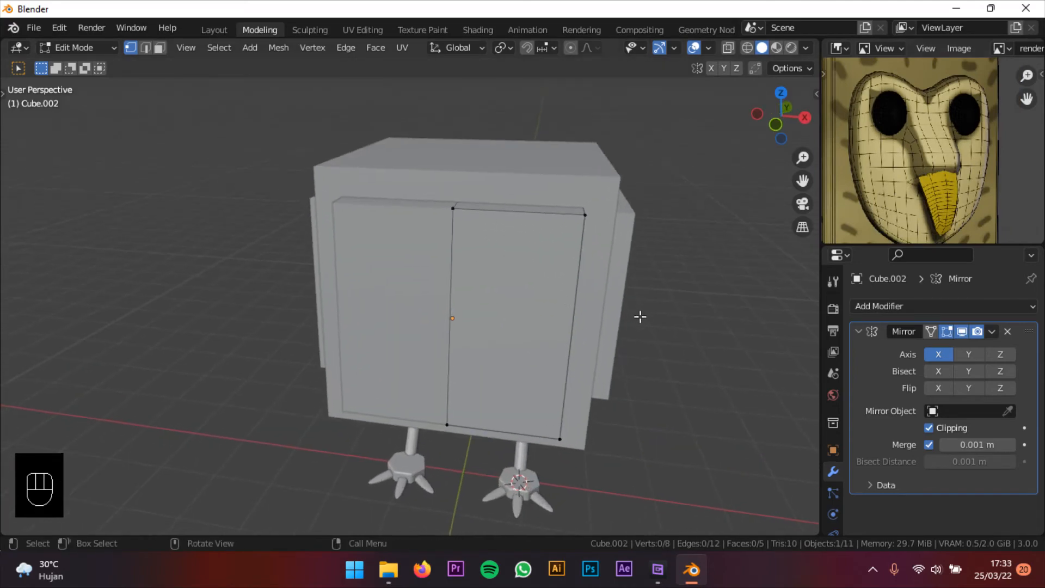
{"action": "key", "text": "ctrl+r"}
{"action": "scroll", "coordinate": [597, 315], "scroll_direction": "up", "scroll_amount": 5}
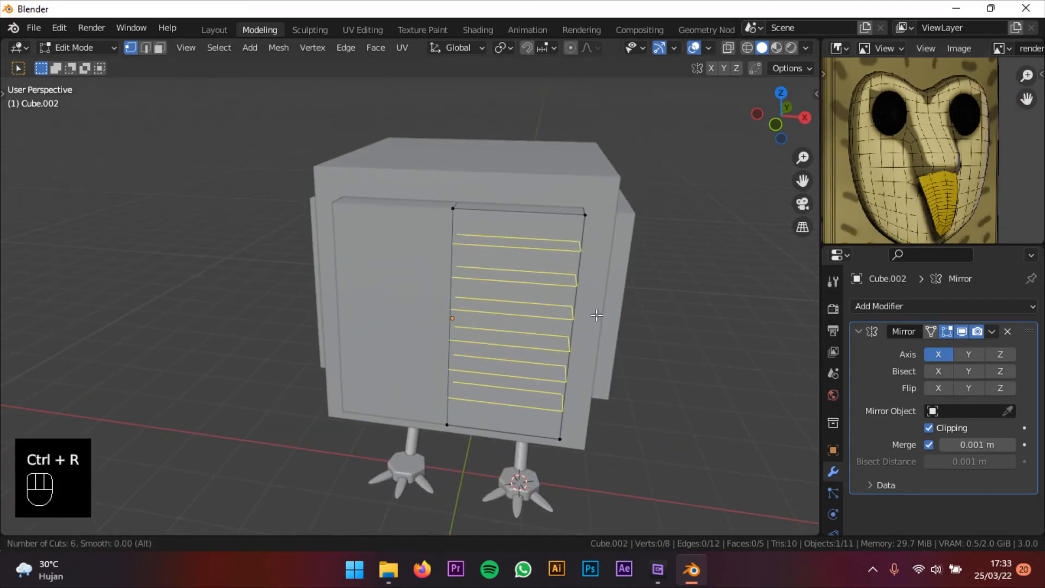
{"action": "scroll", "coordinate": [596, 315], "scroll_direction": "up", "scroll_amount": 3}
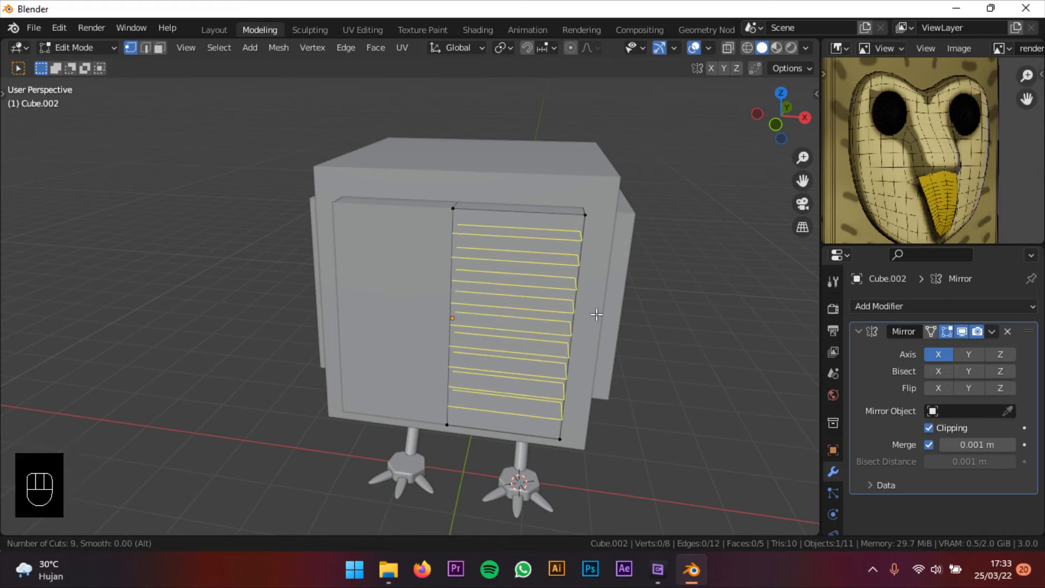
{"action": "scroll", "coordinate": [597, 315], "scroll_direction": "down", "scroll_amount": 1}
{"action": "left_click", "coordinate": [596, 314]}
{"action": "right_click", "coordinate": [596, 315]}
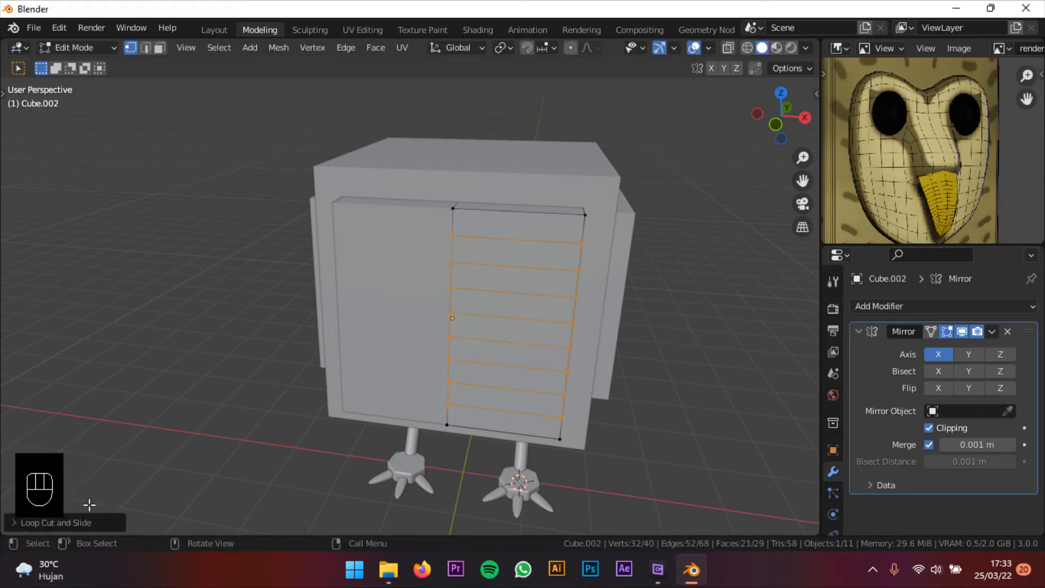
{"action": "left_click", "coordinate": [77, 524]}
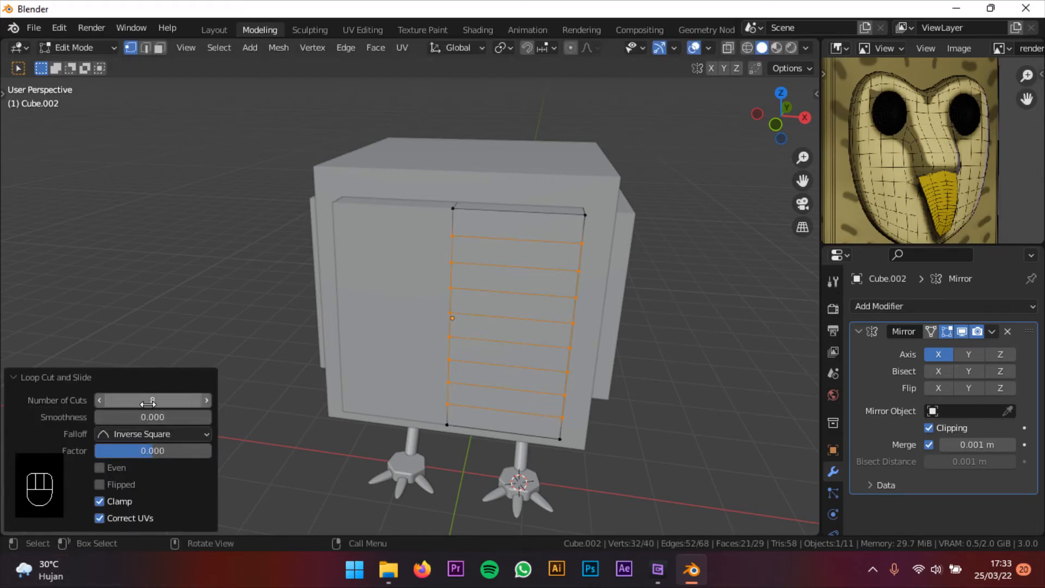
- Add four evenly spaced vertical loop cuts to the face panel's editable half
{"action": "middle_click_drag", "start_coordinate": [606, 391], "coordinate": [536, 403]}
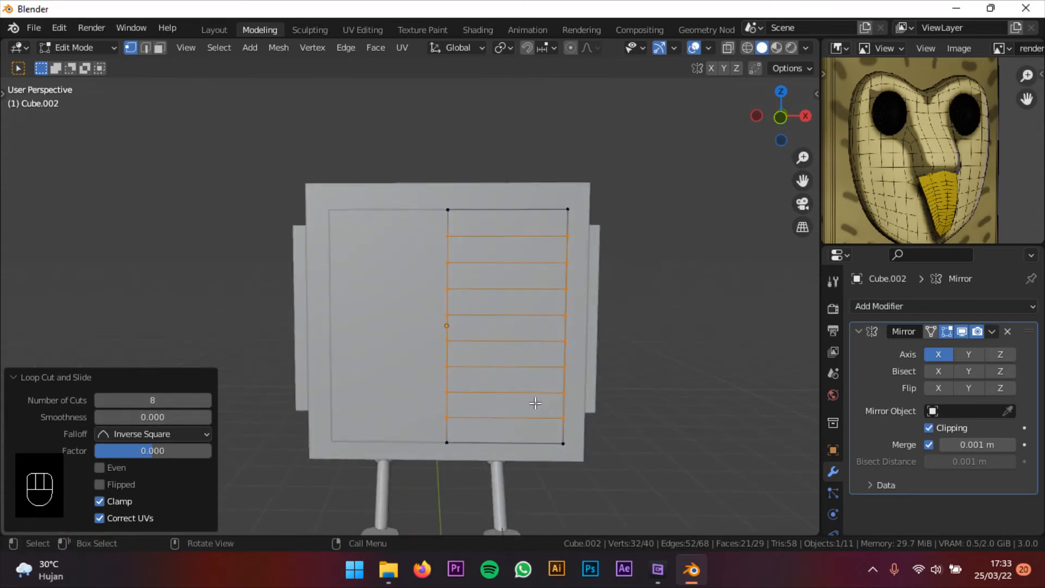
{"action": "key", "text": "ctrl+r"}
{"action": "scroll", "coordinate": [501, 450], "scroll_direction": "up", "scroll_amount": 3}
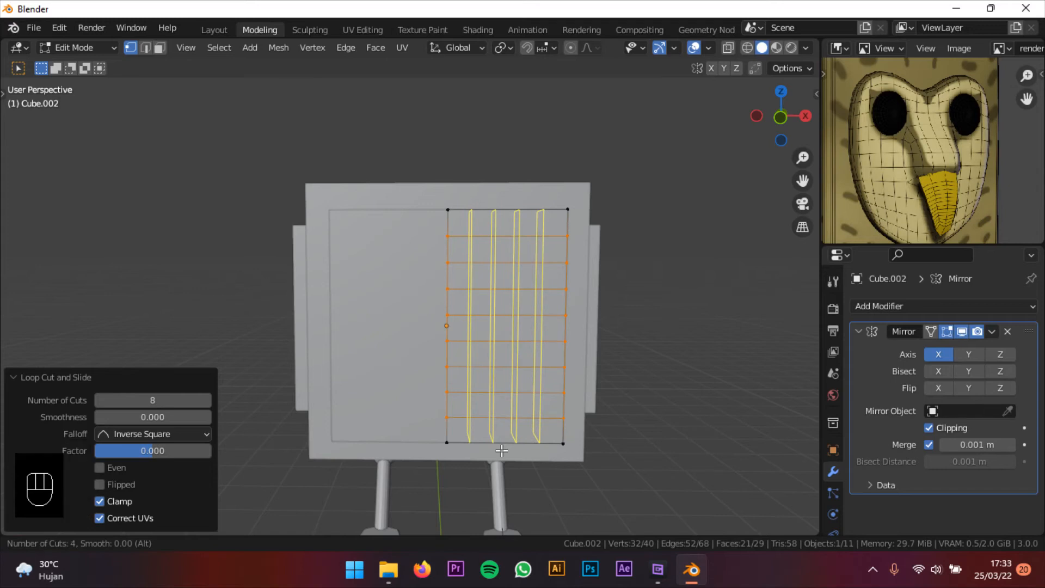
{"action": "left_click", "coordinate": [500, 450]}
{"action": "right_click", "coordinate": [495, 448]}
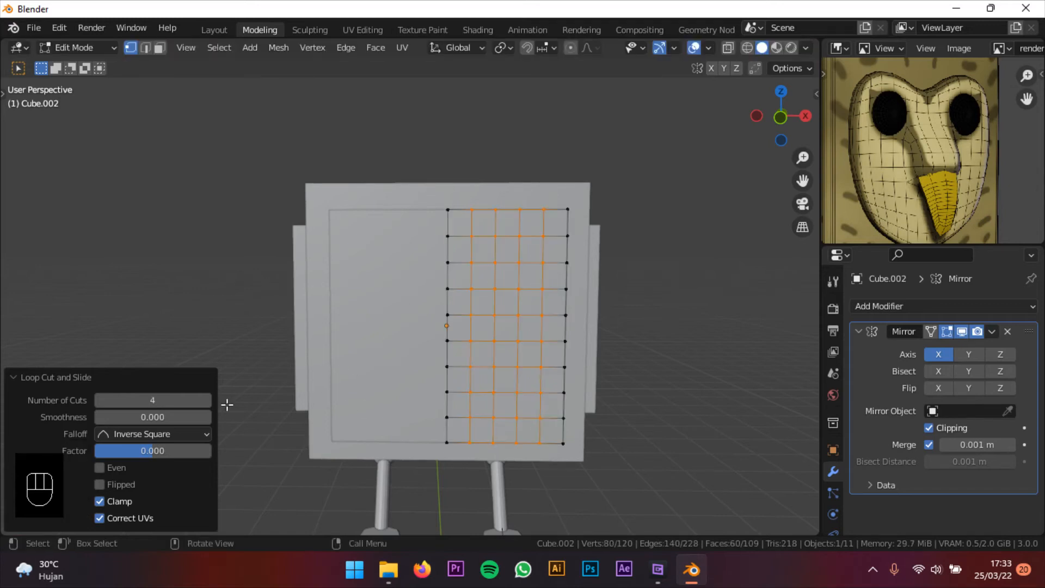
- Switch to face selection and show the face panel in the front orthographic view
{"action": "middle_click_drag", "start_coordinate": [543, 355], "coordinate": [545, 395]}
{"action": "scroll", "coordinate": [578, 357], "scroll_direction": "up", "scroll_amount": 3}
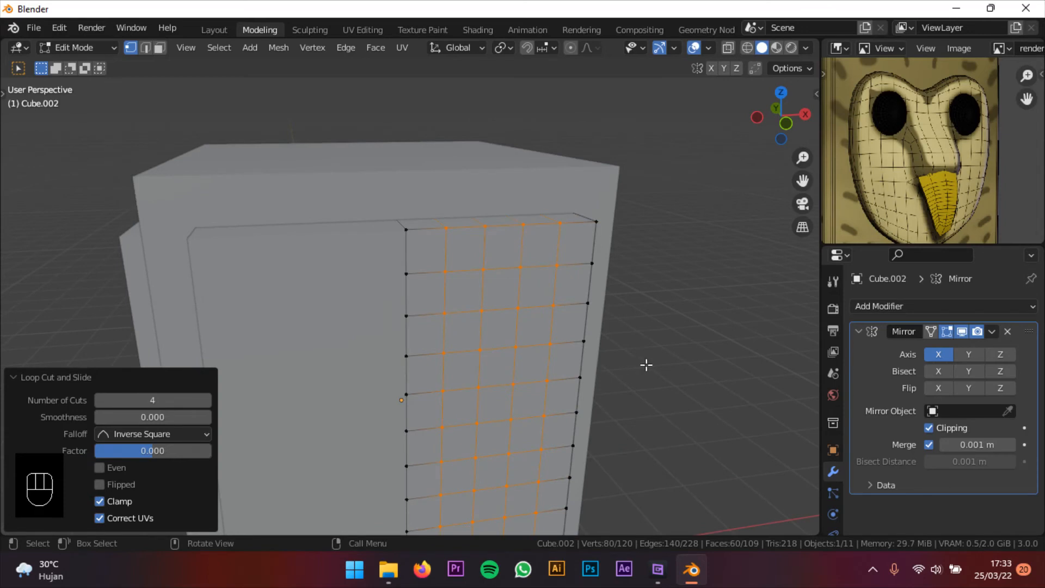
{"action": "middle_click_drag", "start_coordinate": [646, 364], "coordinate": [774, 261]}
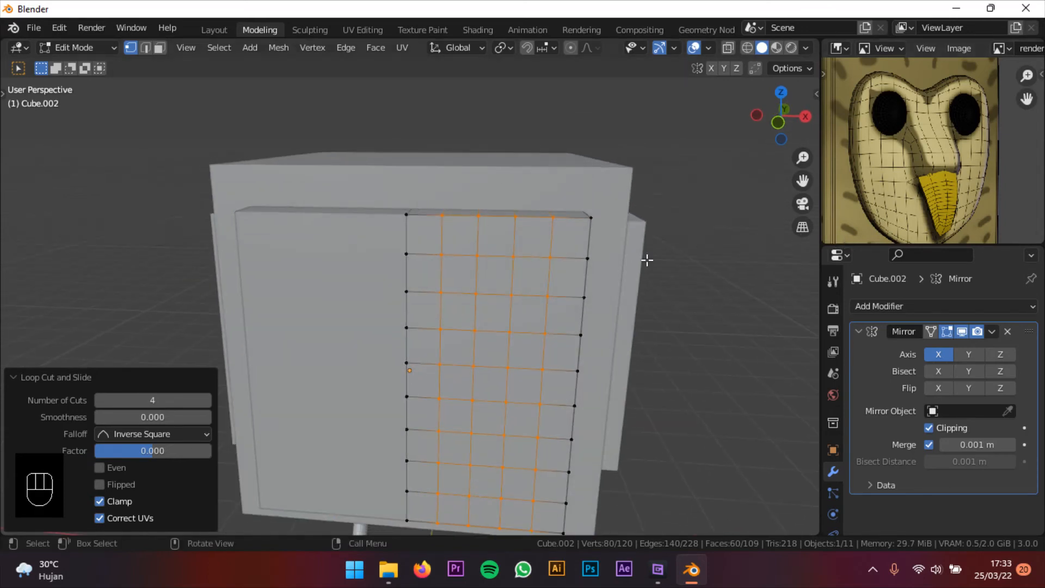
{"action": "middle_click_drag", "start_coordinate": [623, 237], "coordinate": [602, 249], "text": "shift"}
{"action": "scroll", "coordinate": [420, 309], "scroll_direction": "up", "scroll_amount": 2}
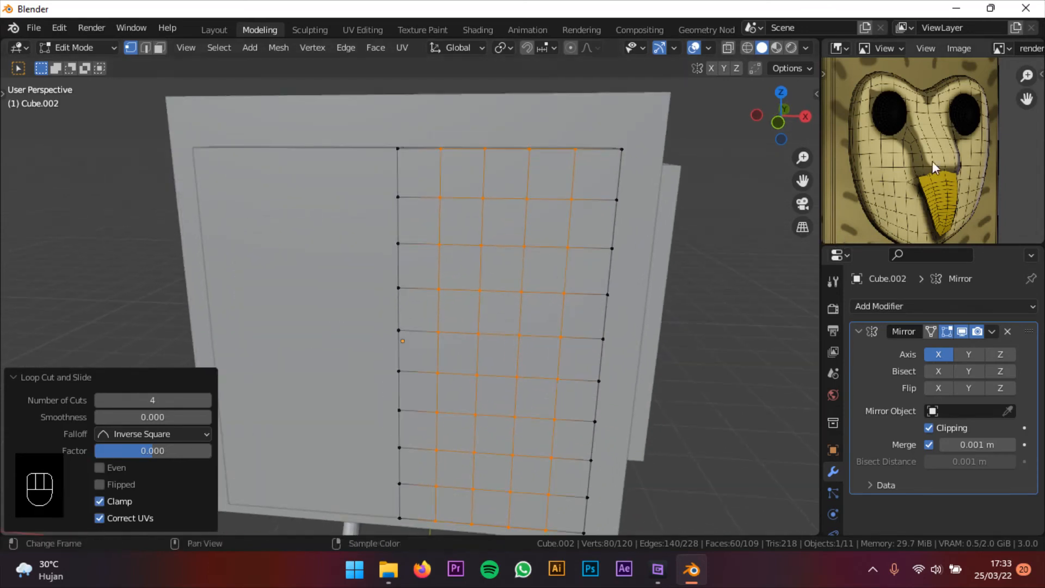
{"action": "middle_click_drag", "start_coordinate": [548, 301], "coordinate": [442, 284]}
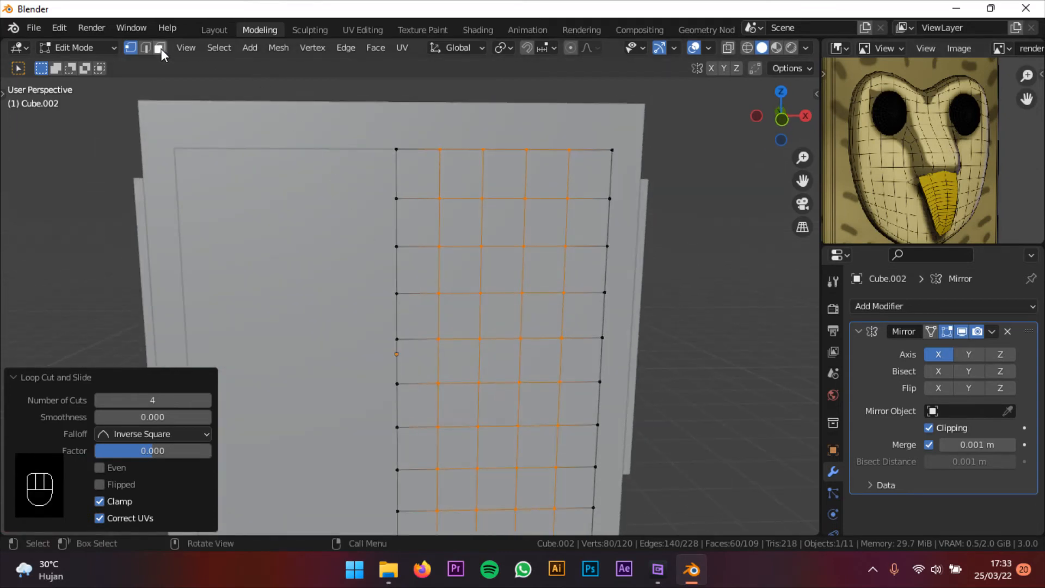
{"action": "middle_click_drag", "start_coordinate": [591, 321], "coordinate": [621, 273], "text": "shift"}
{"action": "left_click", "coordinate": [426, 348]}
{"action": "left_click", "coordinate": [784, 117]}
- Select a block of six faces beside the centre line, two columns wide, in the panel's fourth to sixth rows from the top
{"action": "left_click", "coordinate": [479, 348]}
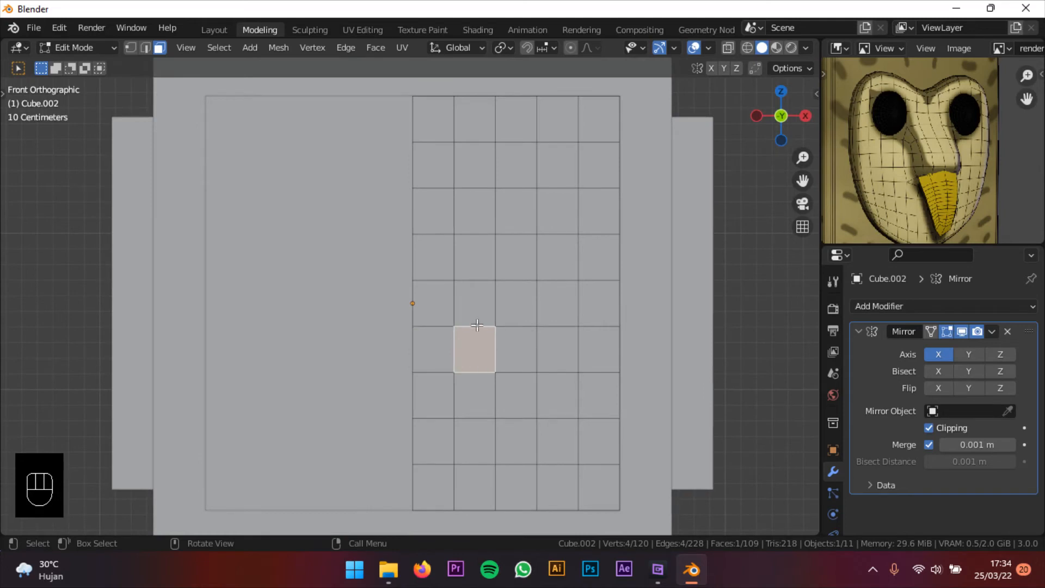
{"action": "left_click", "coordinate": [479, 263], "text": "shift"}
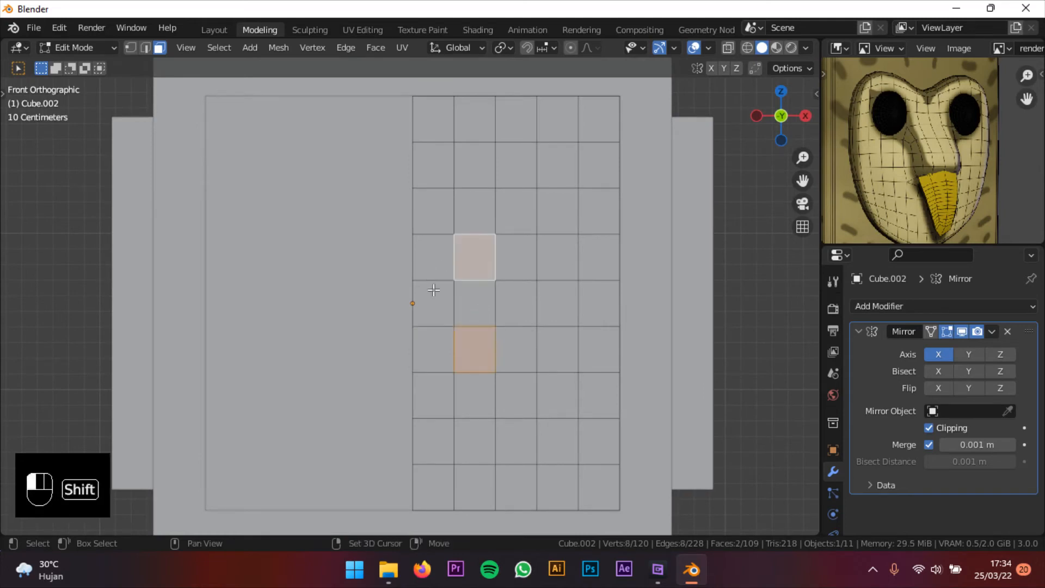
{"action": "left_click", "coordinate": [433, 257], "text": "shift"}
{"action": "left_click", "coordinate": [434, 302], "text": "shift"}
{"action": "left_click", "coordinate": [475, 304], "text": "shift"}
{"action": "left_click", "coordinate": [442, 348], "text": "shift"}
- Extrude the six selected faces outward by about 0.357 m to form the nose block
{"action": "middle_click_drag", "start_coordinate": [569, 266], "coordinate": [565, 314], "text": "shift"}
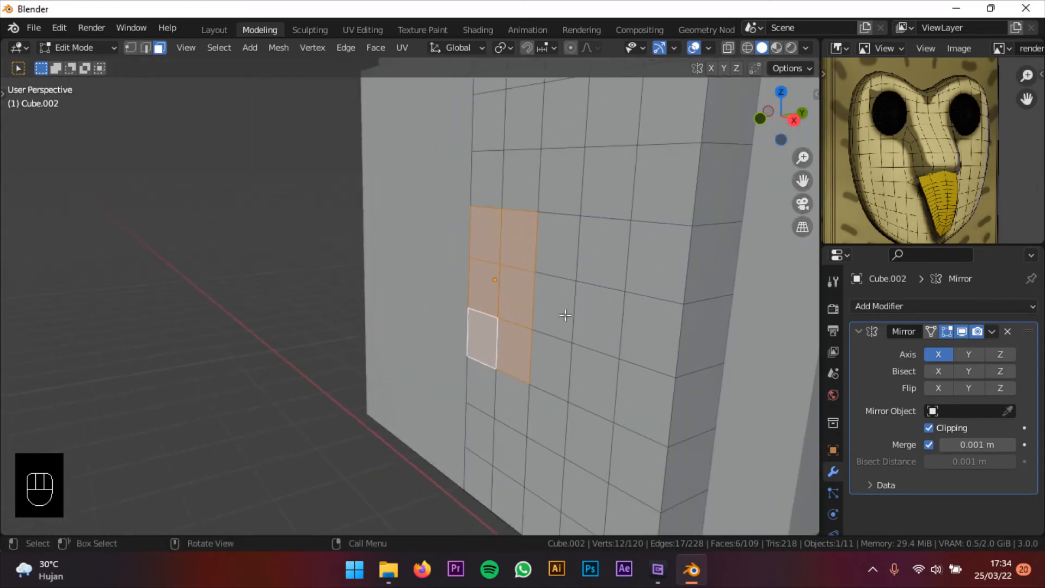
{"action": "key", "text": "e"}
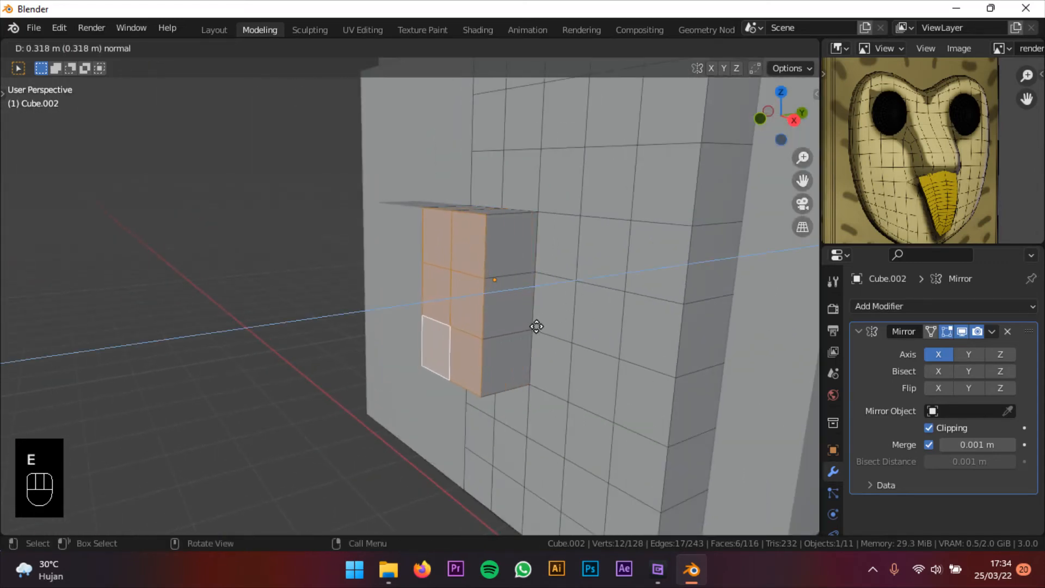
{"action": "left_click", "coordinate": [478, 324]}
{"action": "middle_click_drag", "start_coordinate": [478, 325], "coordinate": [506, 348]}
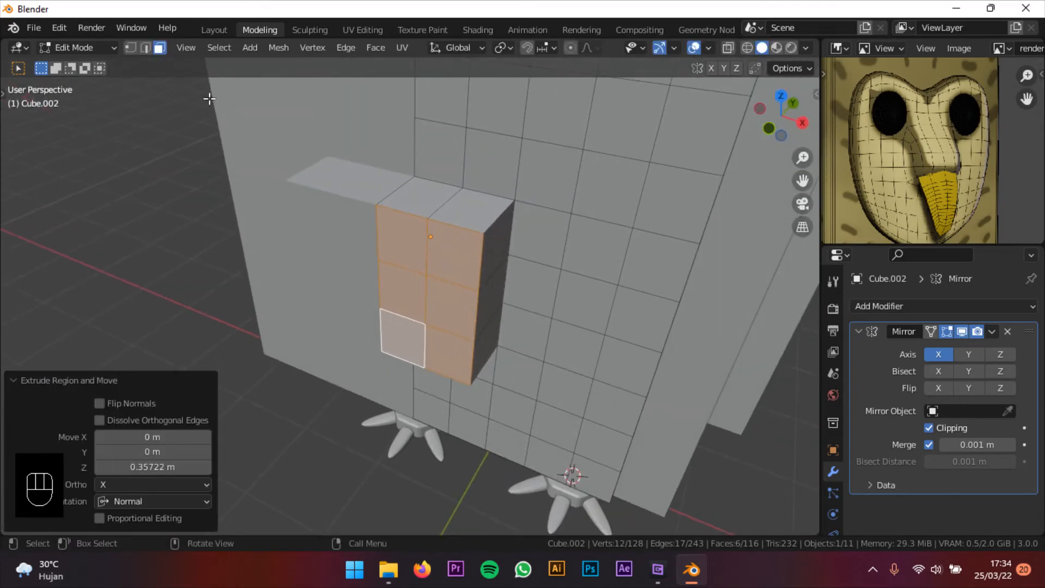
- Move the nose block's upper front edges back along Y by about 0.346 m so its upper part slopes into the face panel
{"action": "left_click", "coordinate": [146, 48]}
{"action": "middle_click_drag", "start_coordinate": [506, 212], "coordinate": [503, 297], "text": "shift"}
{"action": "left_click", "coordinate": [461, 242]}
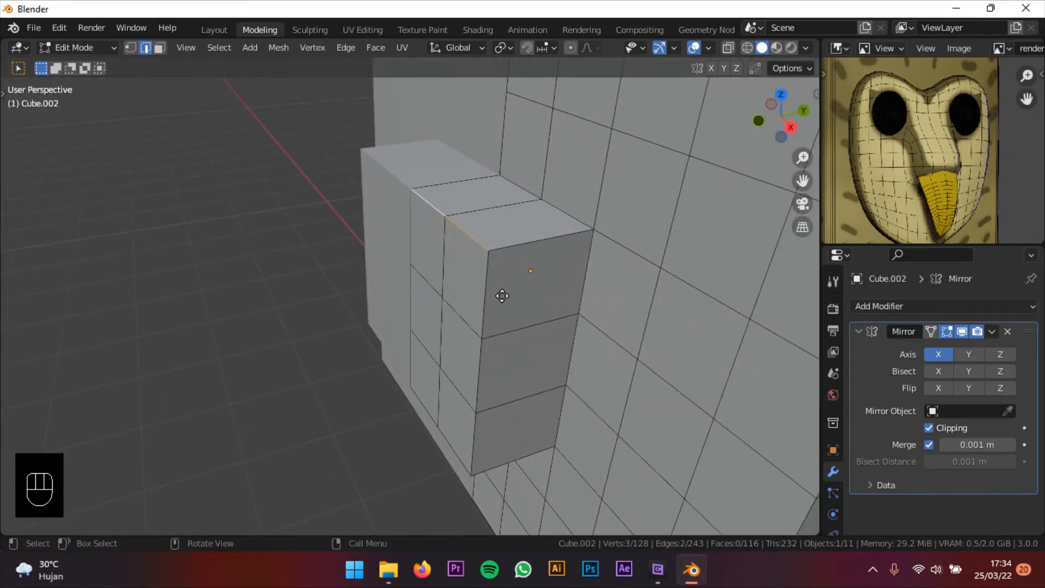
{"action": "key", "text": "g"}
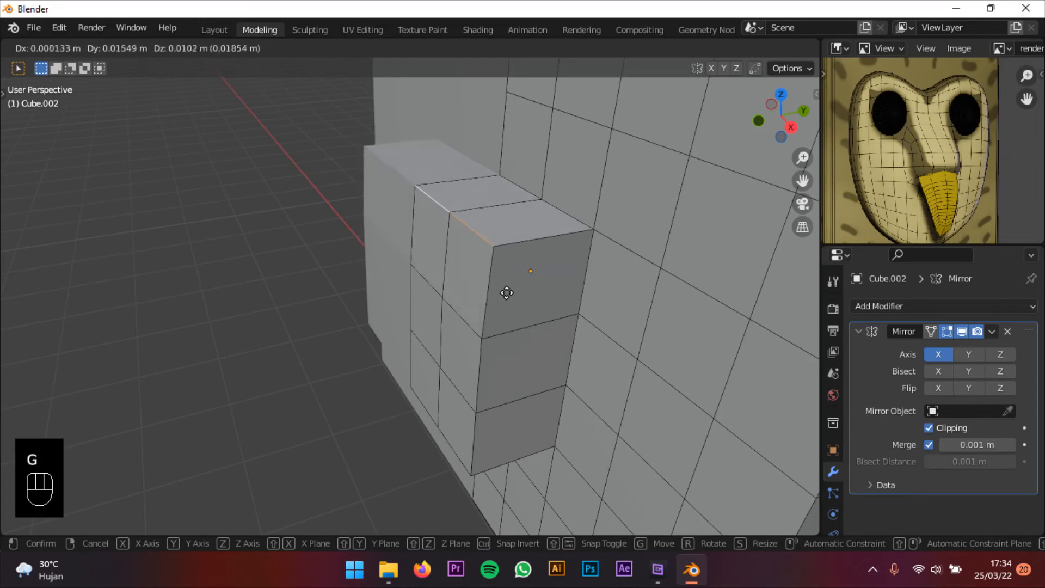
{"action": "key", "text": "y"}
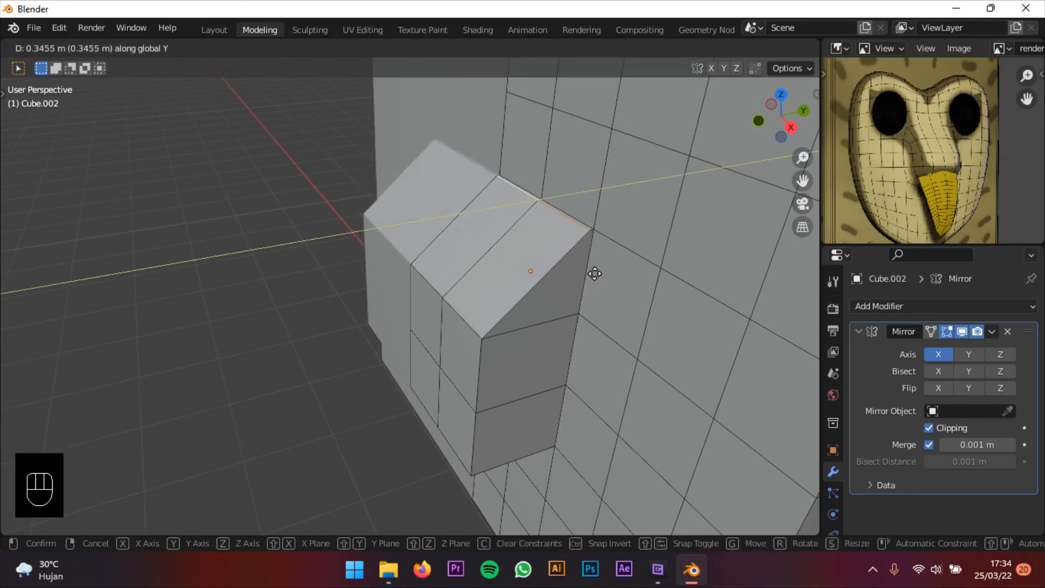
{"action": "left_click", "coordinate": [594, 273]}
- Merge the two nearly coincident vertices at the nose block's upper outer corner at their center, using vertex selection
{"action": "middle_click_drag", "start_coordinate": [595, 269], "coordinate": [517, 303], "text": "shift"}
{"action": "scroll", "coordinate": [532, 303], "scroll_direction": "up", "scroll_amount": 3}
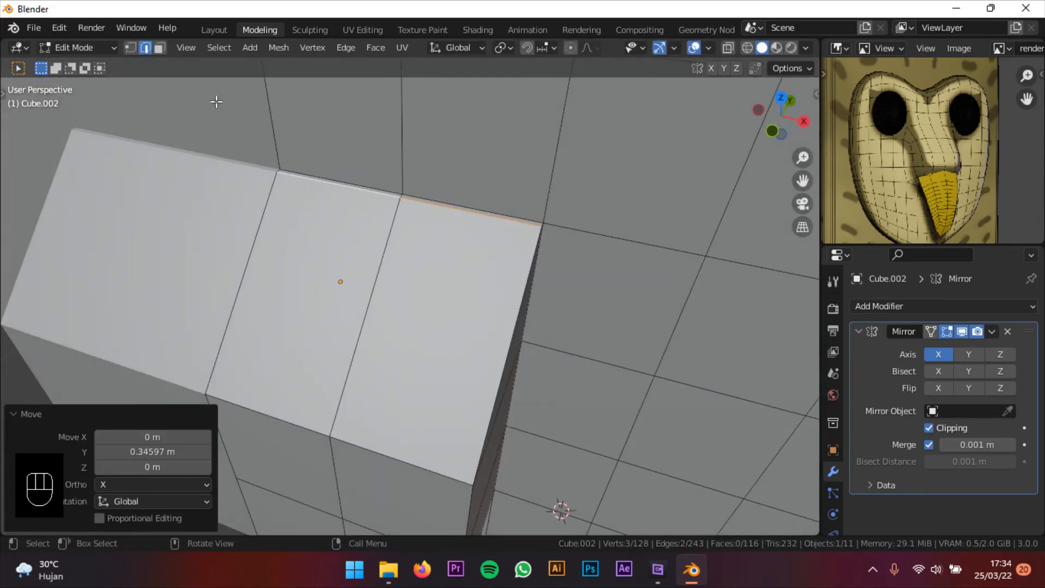
{"action": "left_click", "coordinate": [130, 47]}
{"action": "scroll", "coordinate": [553, 289], "scroll_direction": "up", "scroll_amount": 4}
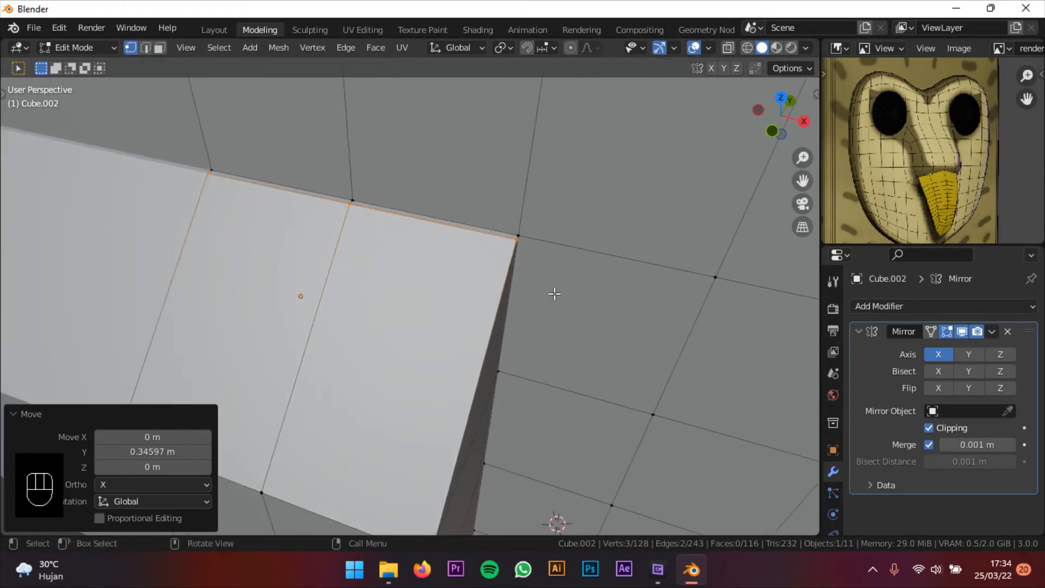
{"action": "middle_click_drag", "start_coordinate": [544, 308], "coordinate": [550, 332]}
{"action": "middle_click_drag", "start_coordinate": [582, 404], "coordinate": [538, 318], "text": "ctrl"}
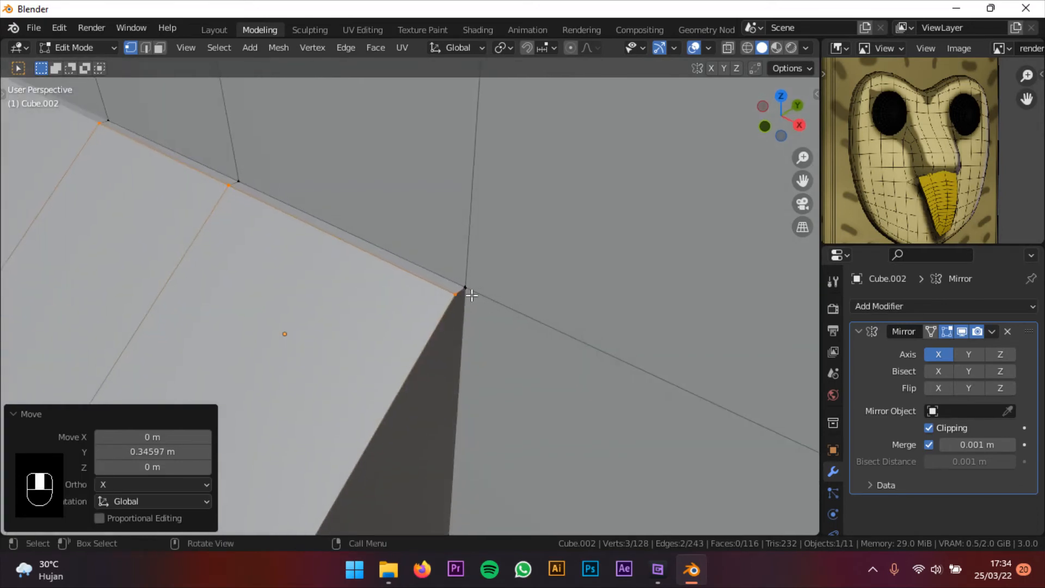
{"action": "middle_click_drag", "start_coordinate": [465, 299], "coordinate": [465, 301]}
{"action": "left_click", "coordinate": [464, 301]}
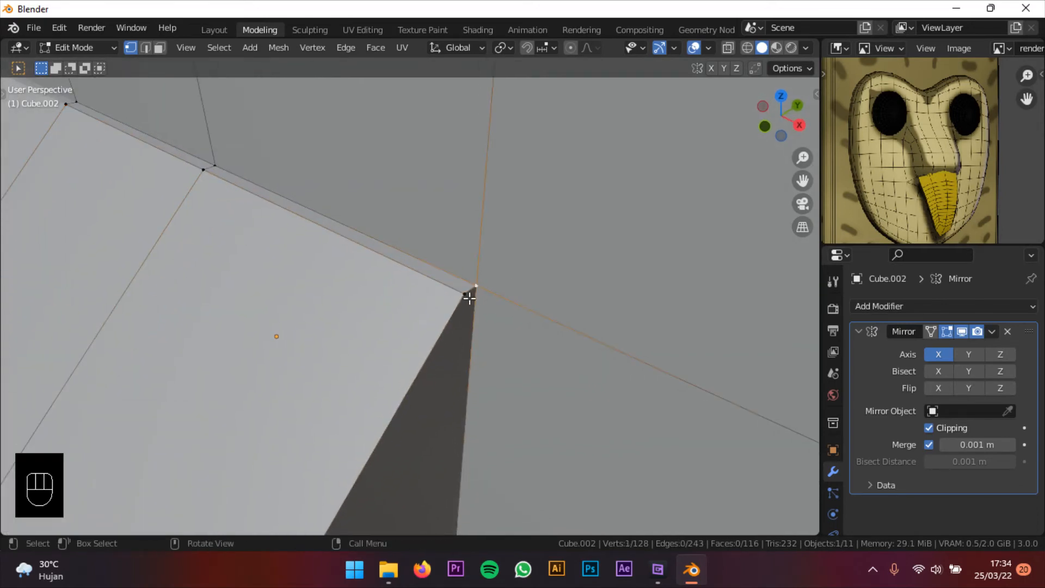
{"action": "key", "text": "shift"}
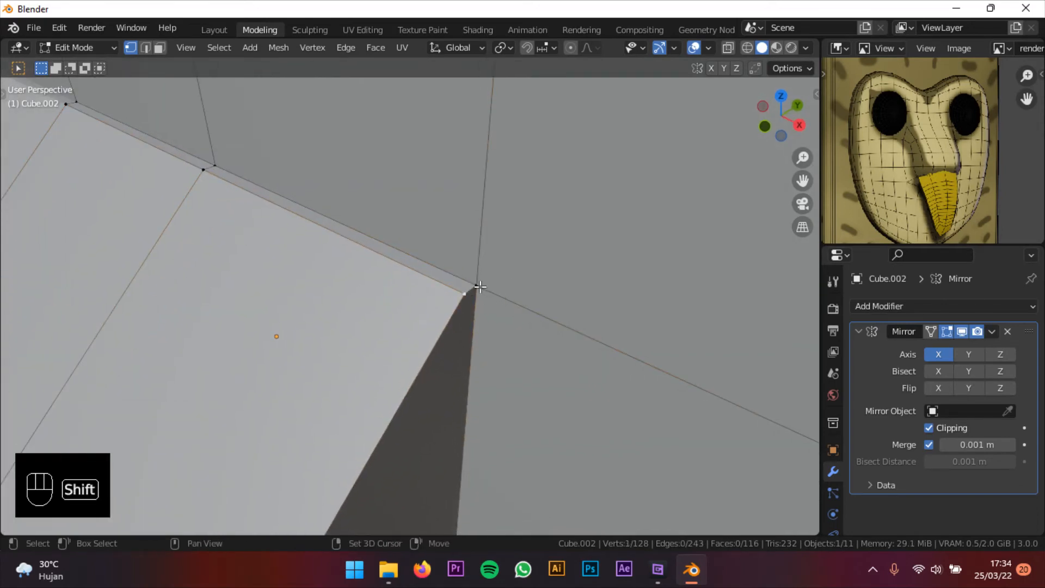
{"action": "middle_click_drag", "start_coordinate": [491, 289], "coordinate": [503, 297], "text": "shift"}
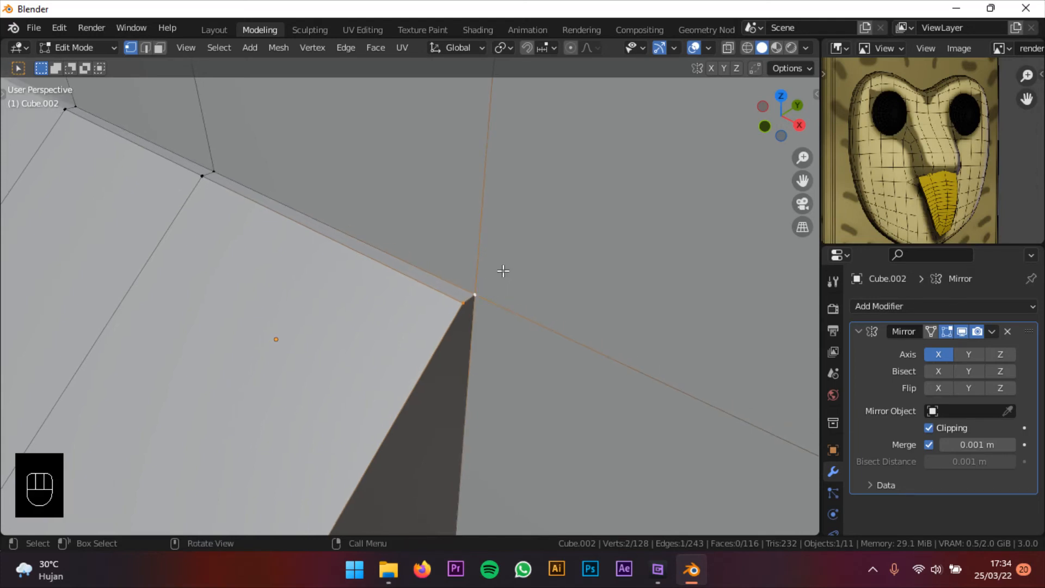
{"action": "key", "text": "m"}
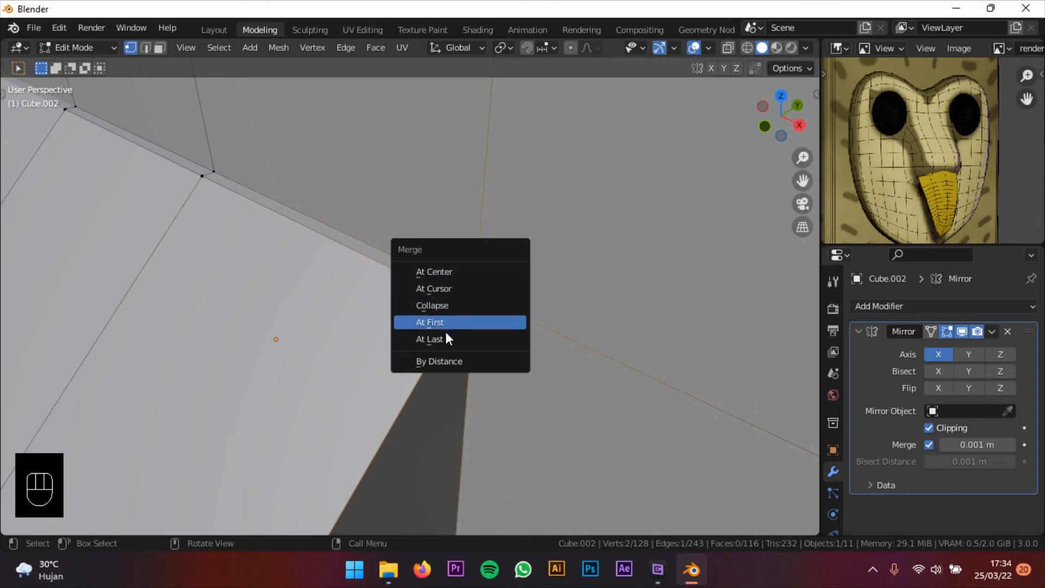
{"action": "left_click", "coordinate": [446, 271]}
- Merge the two remaining vertex pairs along the nose's upper edge, including the one on the centre line, each at center
{"action": "middle_click_drag", "start_coordinate": [467, 279], "coordinate": [455, 331], "text": "shift"}
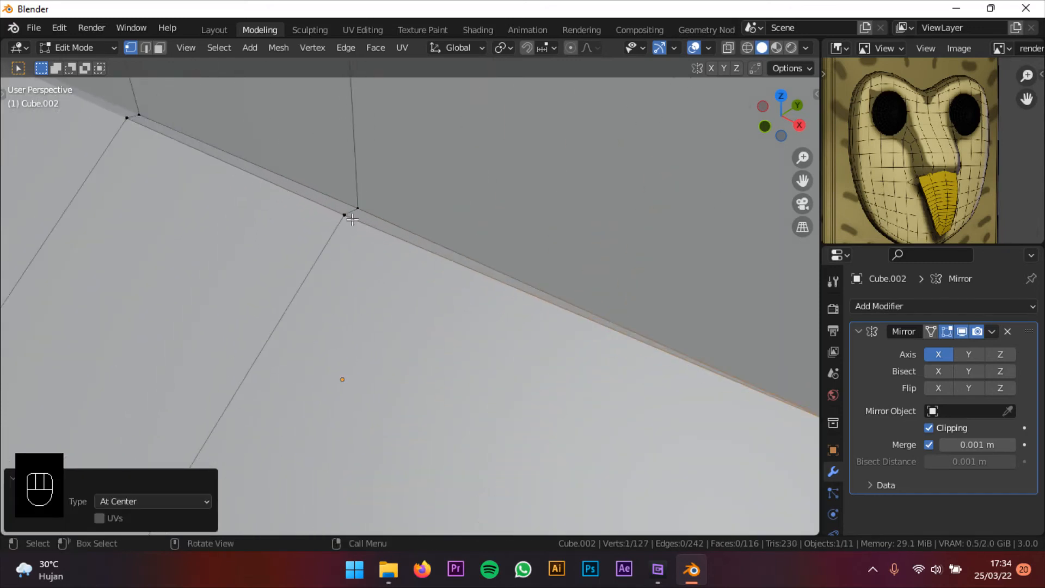
{"action": "left_click", "coordinate": [447, 298], "text": "shift"}
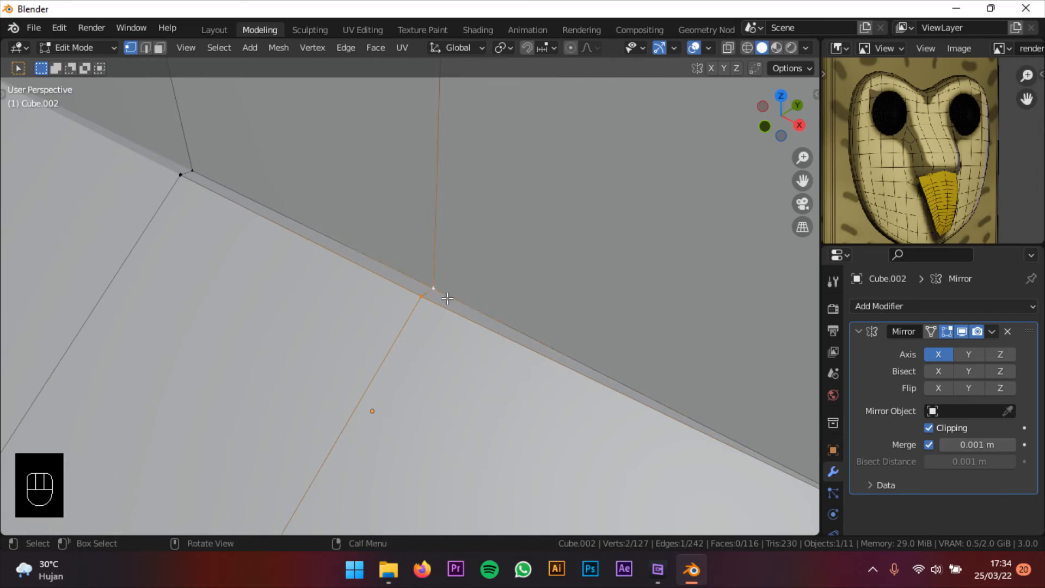
{"action": "key", "text": "m"}
{"action": "left_click", "coordinate": [446, 298]}
{"action": "middle_click_drag", "start_coordinate": [446, 298], "coordinate": [403, 215], "text": "shift"}
{"action": "left_click", "coordinate": [368, 257], "text": "shift"}
{"action": "key", "text": "m"}
{"action": "left_click", "coordinate": [372, 253]}
- Return to Object Mode and add a Subdivision Surface modifier to the face panel
{"action": "middle_click_drag", "start_coordinate": [314, 197], "coordinate": [246, 131]}
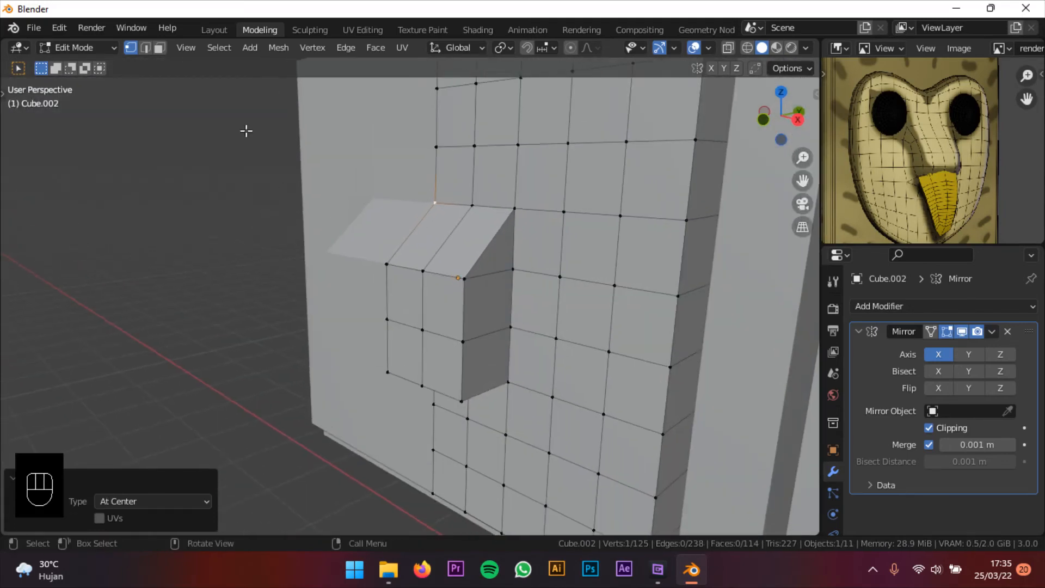
{"action": "left_click", "coordinate": [72, 47]}
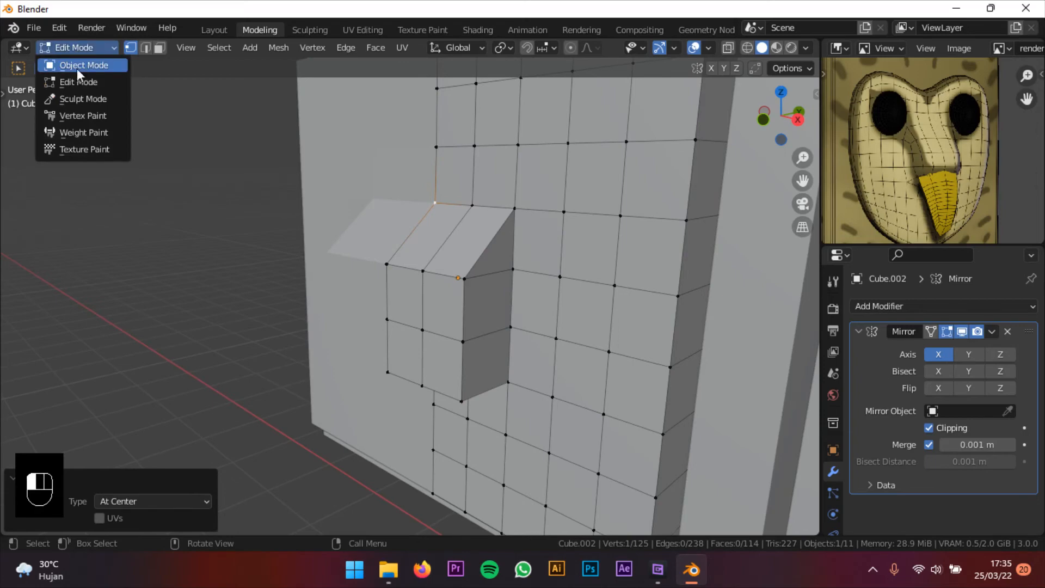
{"action": "left_click", "coordinate": [77, 68]}
{"action": "scroll", "coordinate": [220, 165], "scroll_direction": "down", "scroll_amount": 5}
{"action": "middle_click_drag", "start_coordinate": [219, 165], "coordinate": [531, 259], "text": "shift"}
{"action": "left_click", "coordinate": [921, 306]}
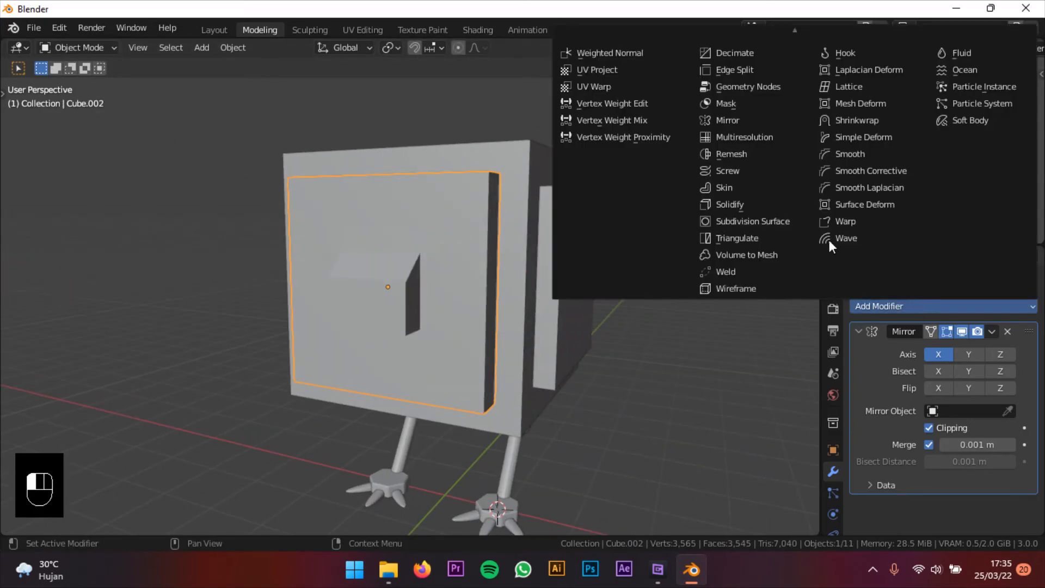
{"action": "left_click", "coordinate": [742, 220]}
{"action": "middle_click_drag", "start_coordinate": [425, 240], "coordinate": [473, 261]}
{"action": "scroll", "coordinate": [473, 261], "scroll_direction": "up", "scroll_amount": 3}
{"action": "scroll", "coordinate": [471, 246], "scroll_direction": "up", "scroll_amount": 3}
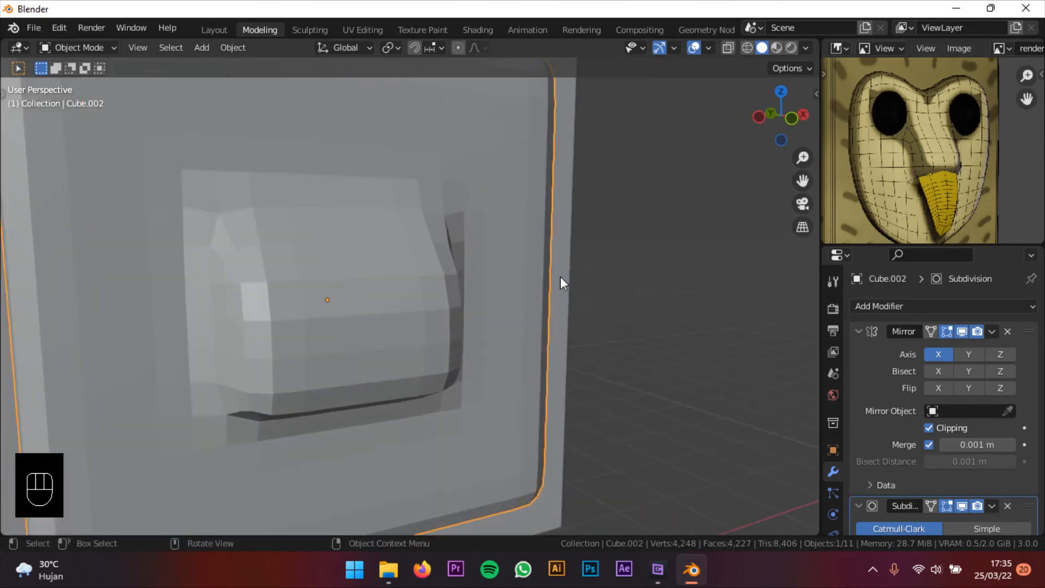
- Set the subdivision's viewport level to 2 and collapse the Mirror modifier's settings
{"action": "scroll", "coordinate": [1001, 500], "scroll_direction": "down", "scroll_amount": 3}
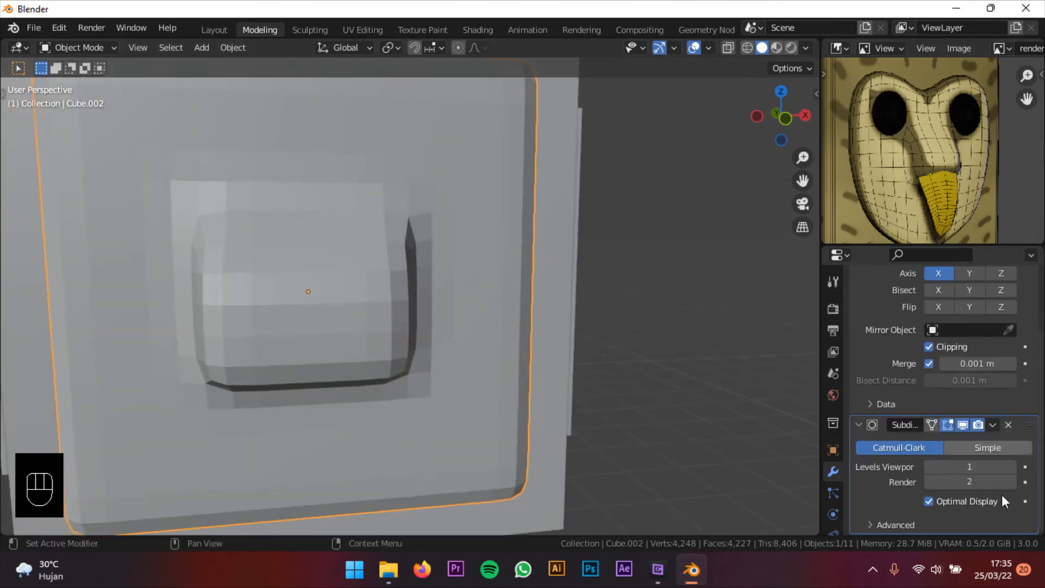
{"action": "left_click", "coordinate": [1011, 467]}
{"action": "middle_click_drag", "start_coordinate": [775, 383], "coordinate": [858, 379]}
{"action": "scroll", "coordinate": [899, 337], "scroll_direction": "up", "scroll_amount": 3}
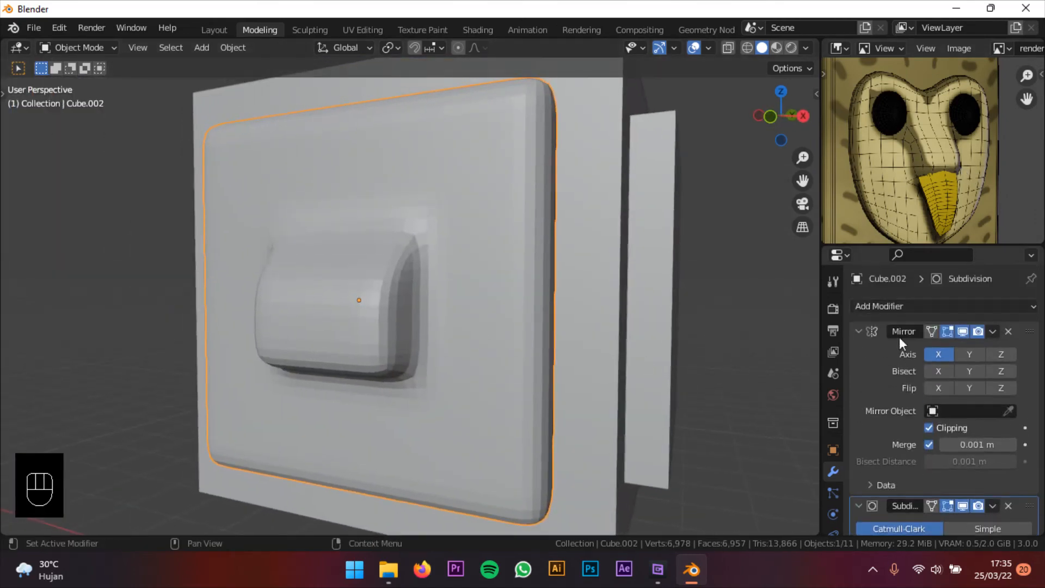
{"action": "left_click", "coordinate": [858, 331]}
{"action": "middle_click_drag", "start_coordinate": [620, 346], "coordinate": [544, 324]}
{"action": "middle_click_drag", "start_coordinate": [616, 297], "coordinate": [694, 299], "text": "shift"}
- Enter Edit Mode on the face panel, show it in the front orthographic view and turn on X-ray
{"action": "left_click", "coordinate": [63, 48]}
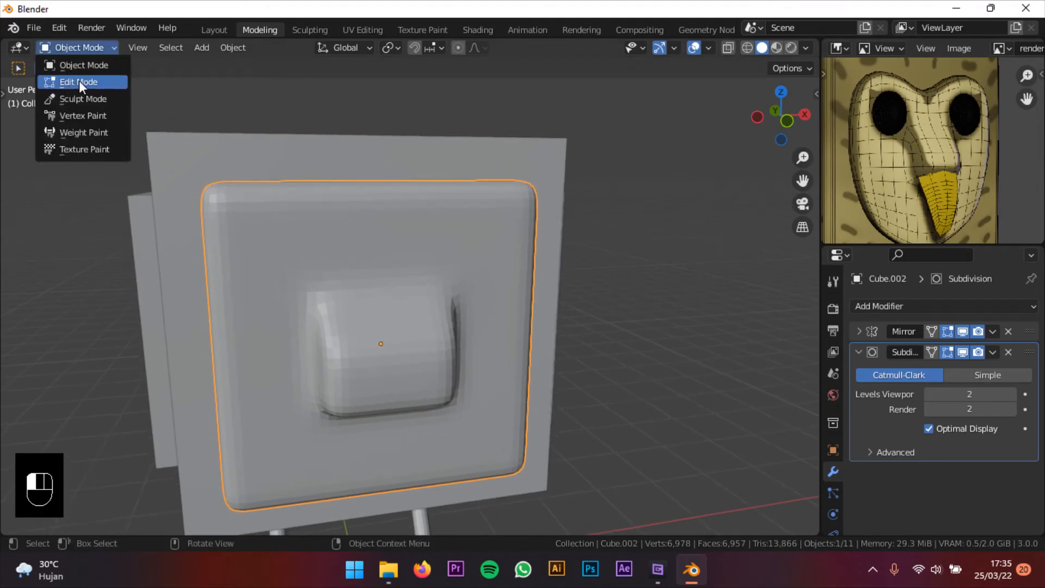
{"action": "left_click", "coordinate": [80, 80]}
{"action": "middle_click_drag", "start_coordinate": [767, 287], "coordinate": [764, 293], "text": "shift"}
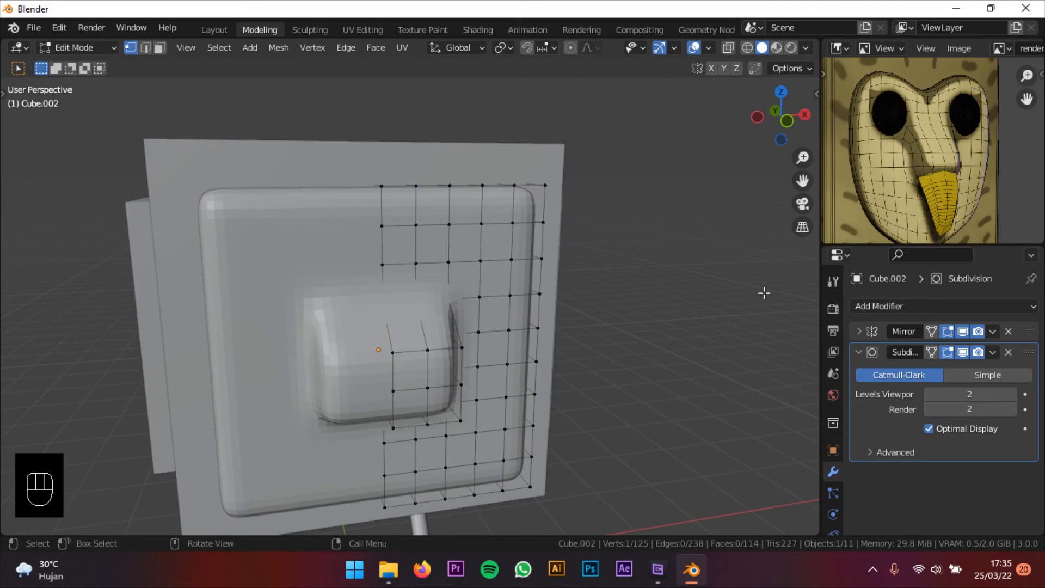
{"action": "left_click", "coordinate": [787, 121]}
{"action": "scroll", "coordinate": [634, 240], "scroll_direction": "up", "scroll_amount": 2}
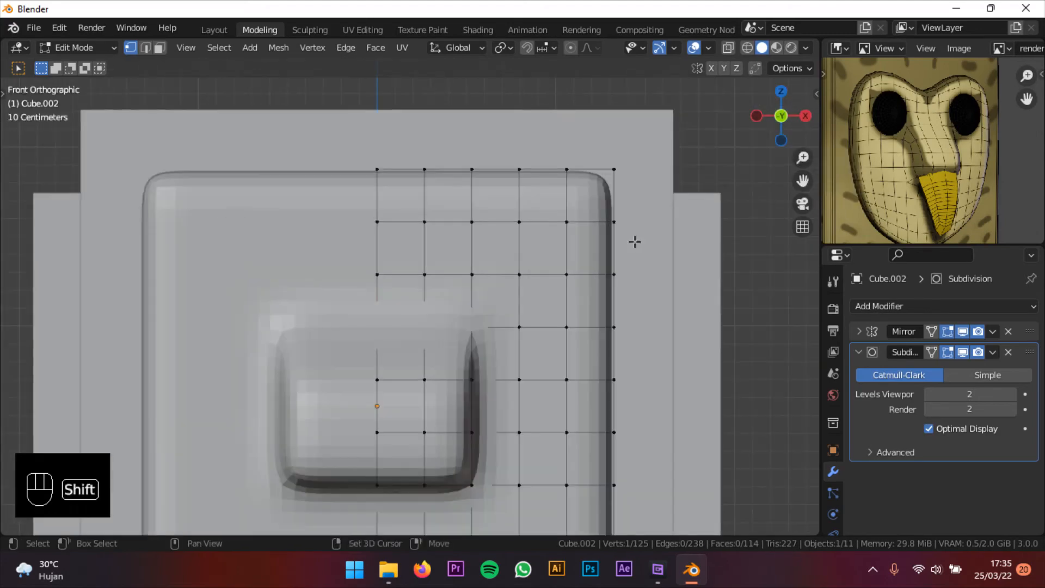
{"action": "middle_click_drag", "start_coordinate": [635, 240], "coordinate": [591, 270], "text": "shift"}
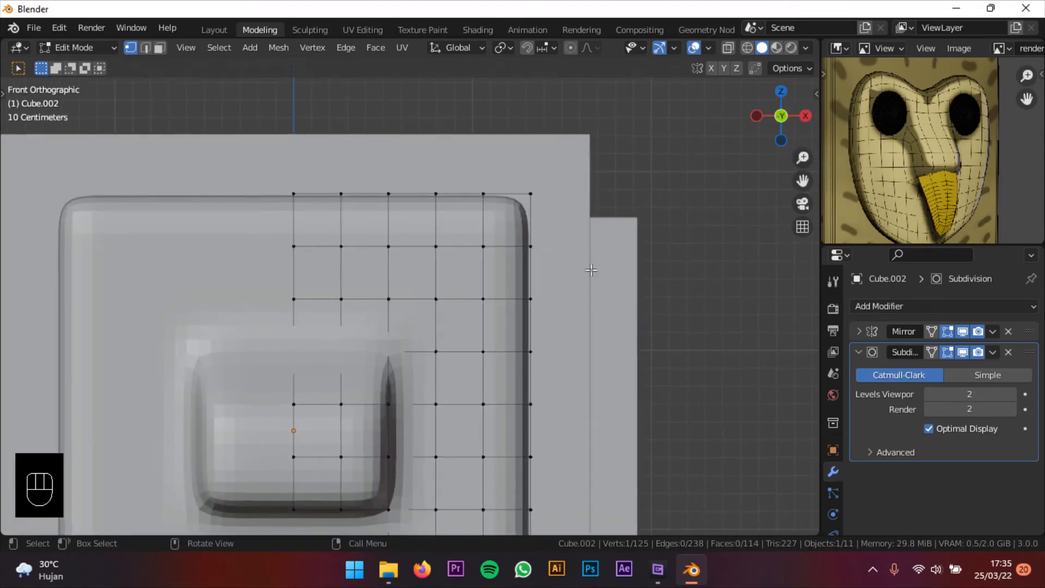
{"action": "left_click", "coordinate": [729, 48]}
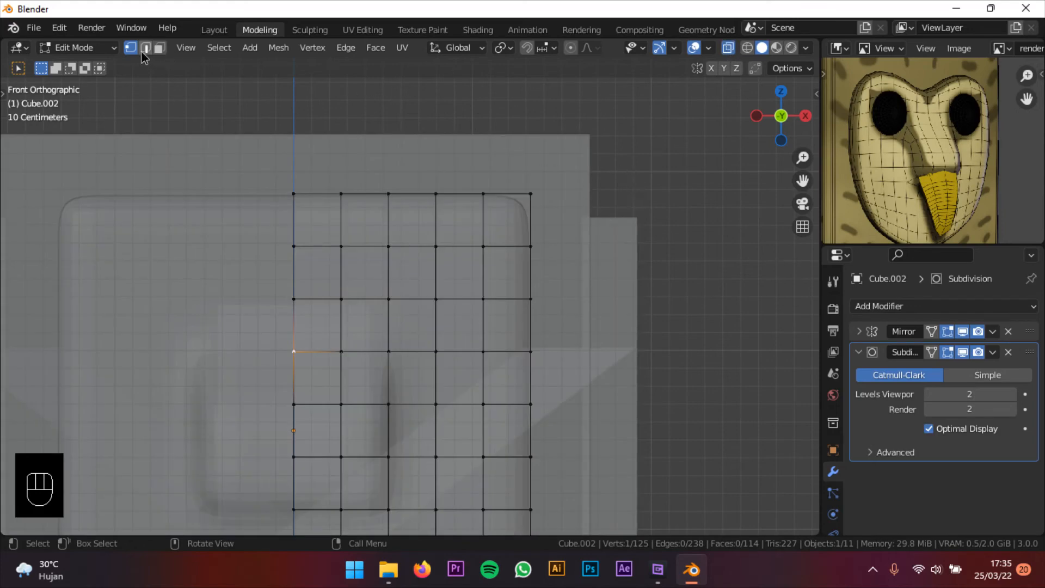
- Try to move the face panel's upper outer corner vertices without proportional editing
{"action": "middle_click_drag", "start_coordinate": [417, 164], "coordinate": [385, 179], "text": "shift"}
{"action": "middle_click_drag", "start_coordinate": [543, 183], "coordinate": [502, 178], "text": "shift"}
{"action": "scroll", "coordinate": [516, 179], "scroll_direction": "up", "scroll_amount": 2}
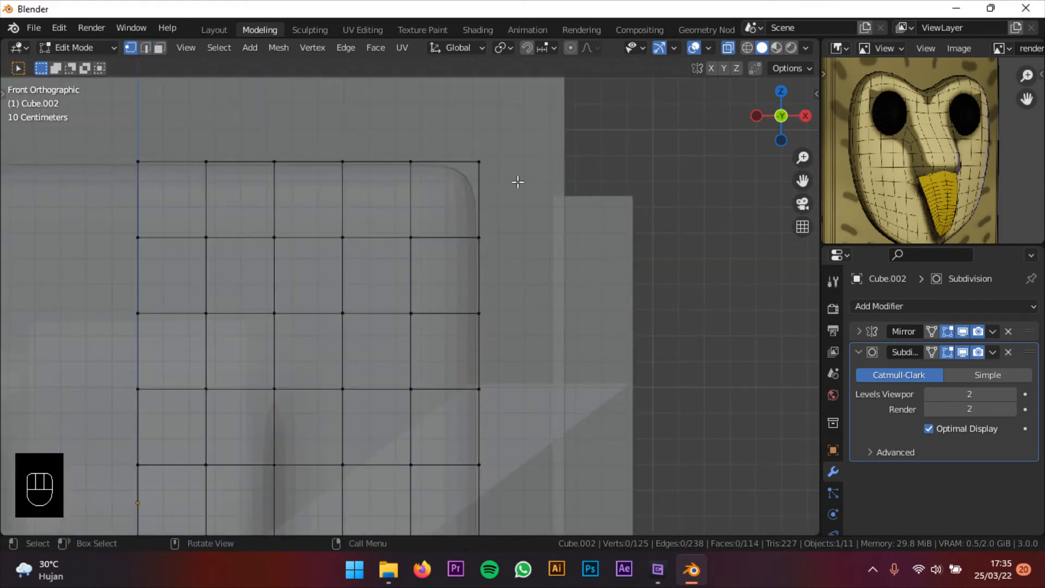
{"action": "scroll", "coordinate": [522, 163], "scroll_direction": "up", "scroll_amount": 1, "text": "shift"}
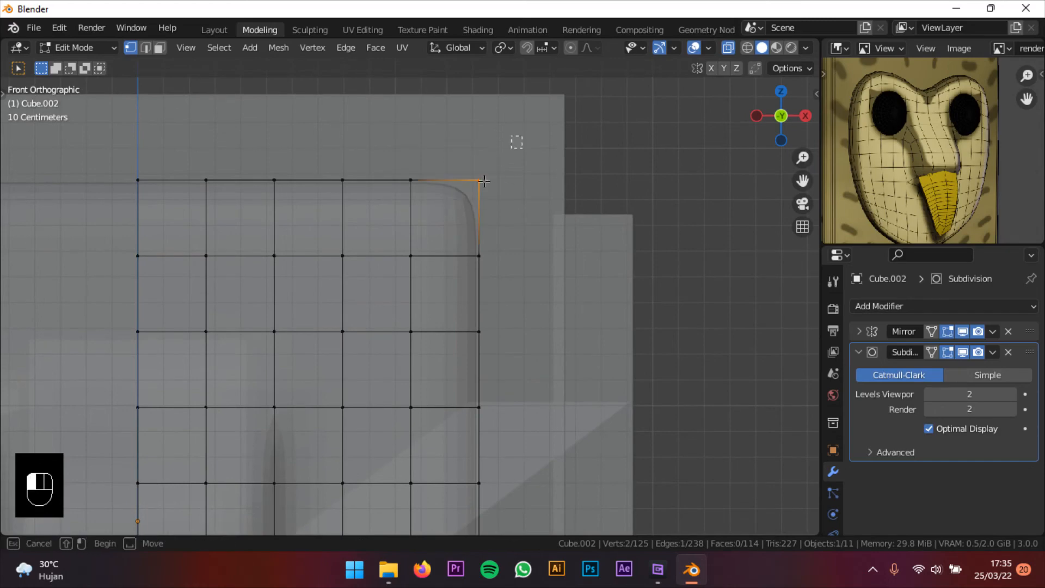
{"action": "key", "text": "g"}
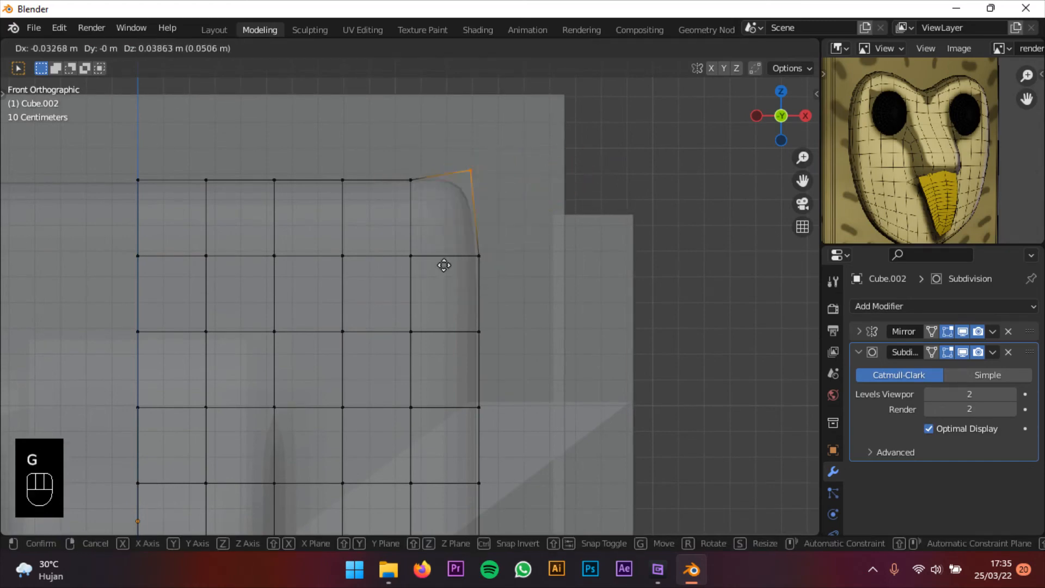
{"action": "right_click", "coordinate": [546, 169]}
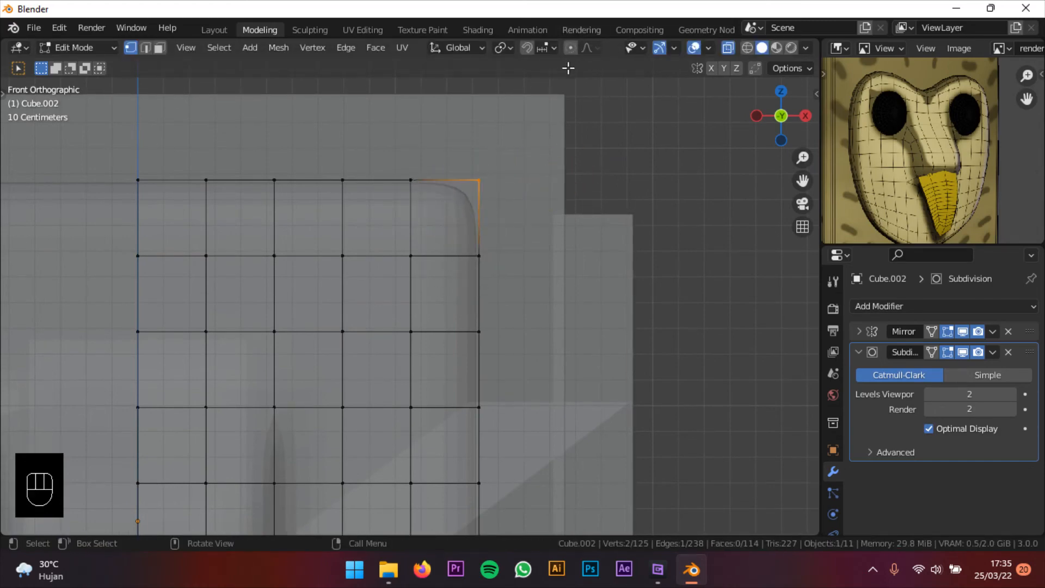
- Turn on proportional editing with the Sharp falloff
{"action": "scroll", "coordinate": [568, 68], "scroll_direction": "down", "scroll_amount": 2}
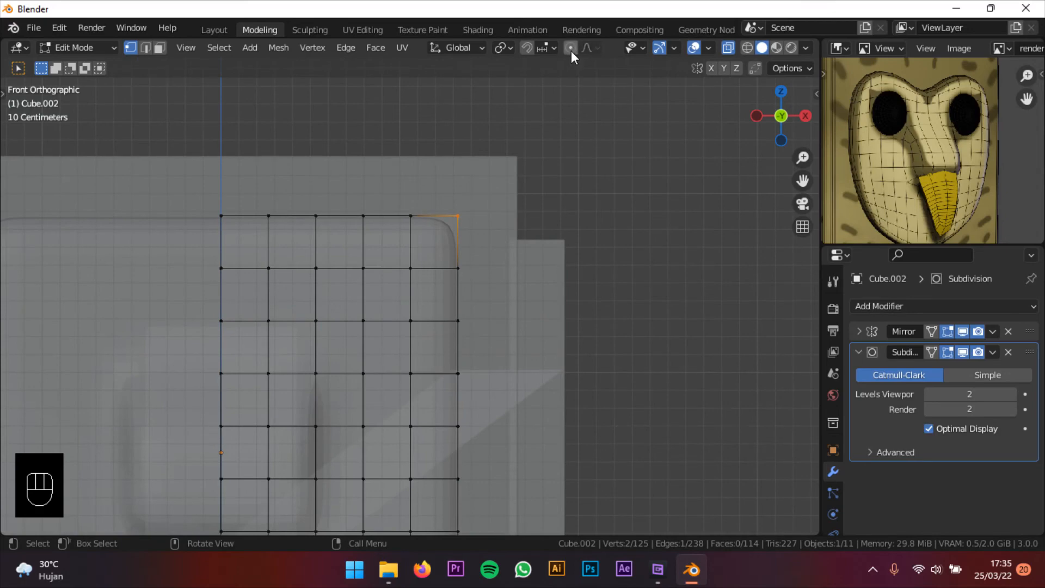
{"action": "left_click", "coordinate": [589, 49]}
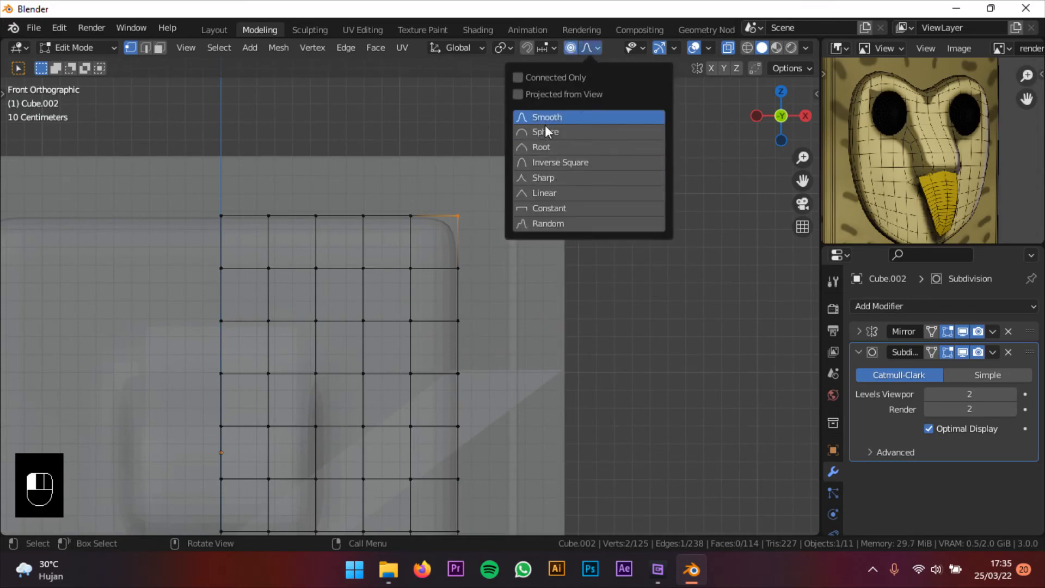
{"action": "left_click", "coordinate": [552, 179]}
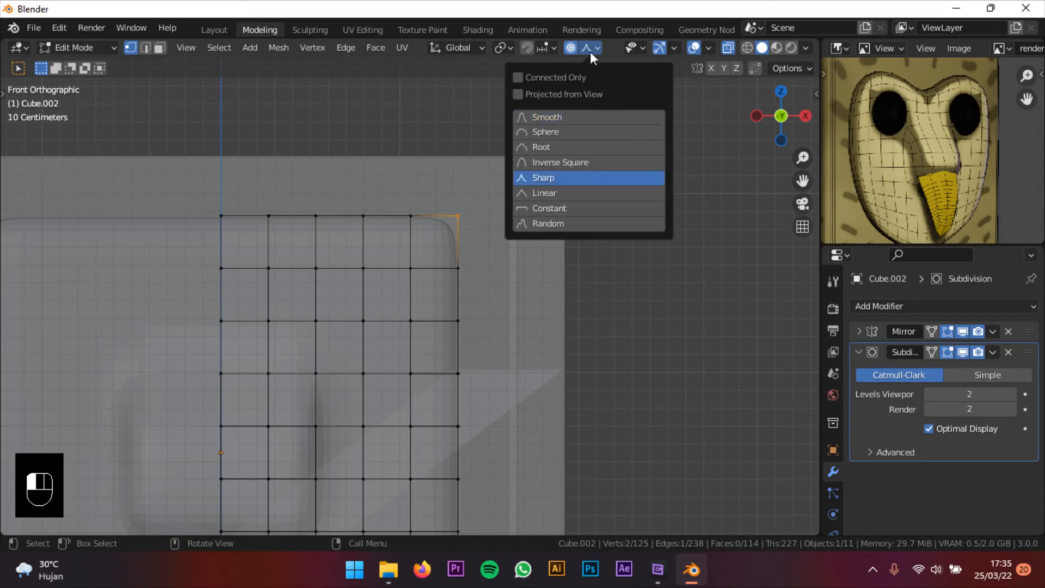
{"action": "middle_click_drag", "start_coordinate": [548, 273], "coordinate": [574, 278], "text": "shift"}
{"action": "scroll", "coordinate": [588, 288], "scroll_direction": "up", "scroll_amount": 2}
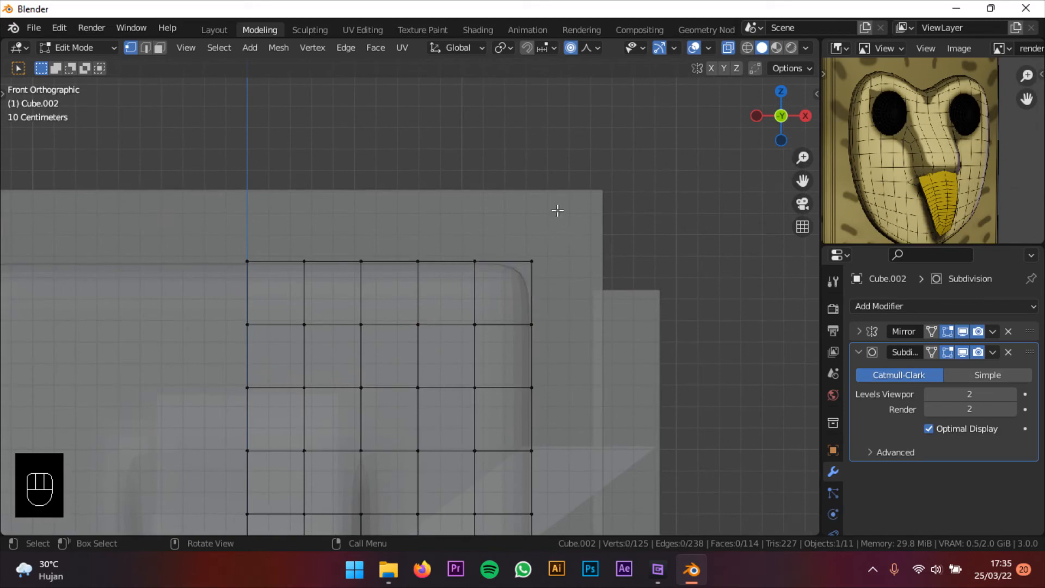
- Try pulling the panel's upper outer corner inward and raising the upper-edge vertices three columns from the centre line with Sharp falloff
{"action": "key", "text": "g"}
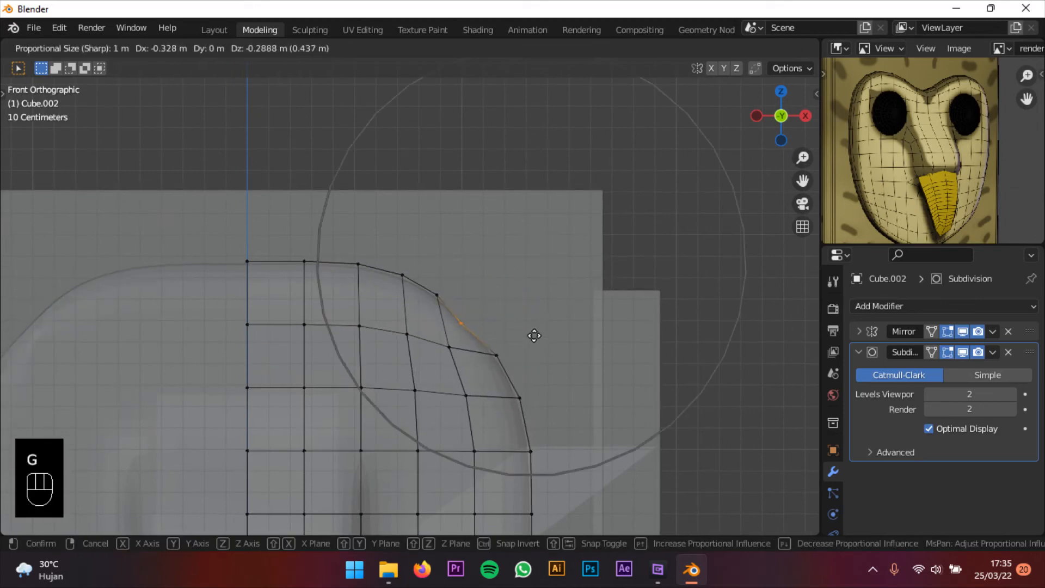
{"action": "right_click", "coordinate": [538, 339]}
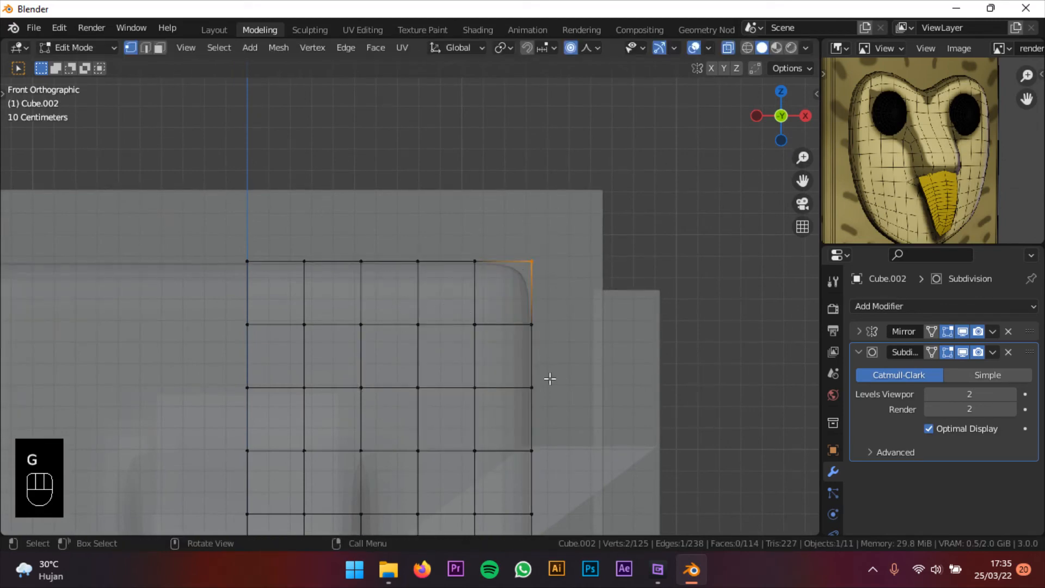
{"action": "key", "text": "g"}
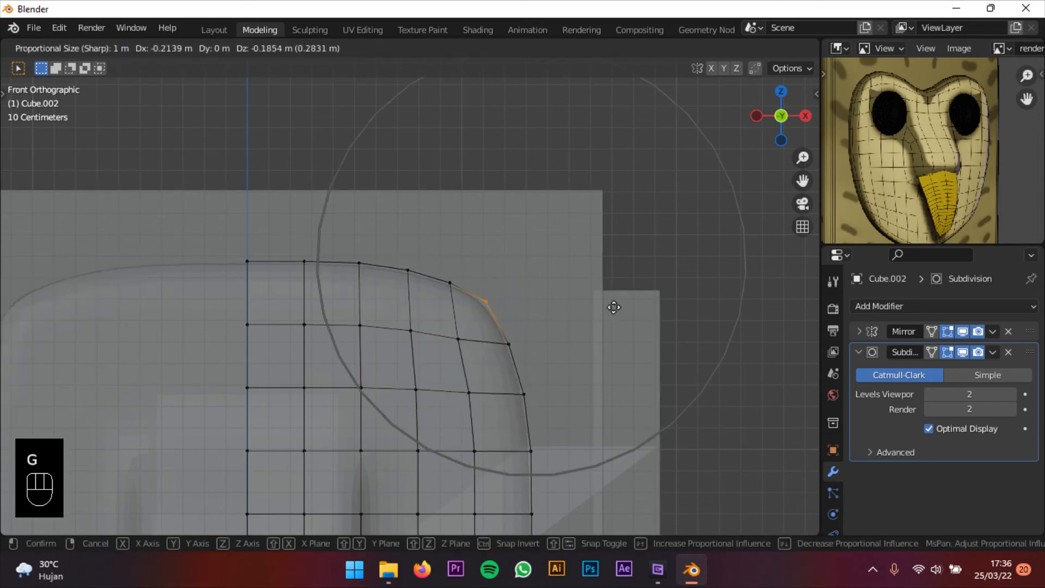
{"action": "right_click", "coordinate": [611, 294]}
{"action": "left_click", "coordinate": [595, 47]}
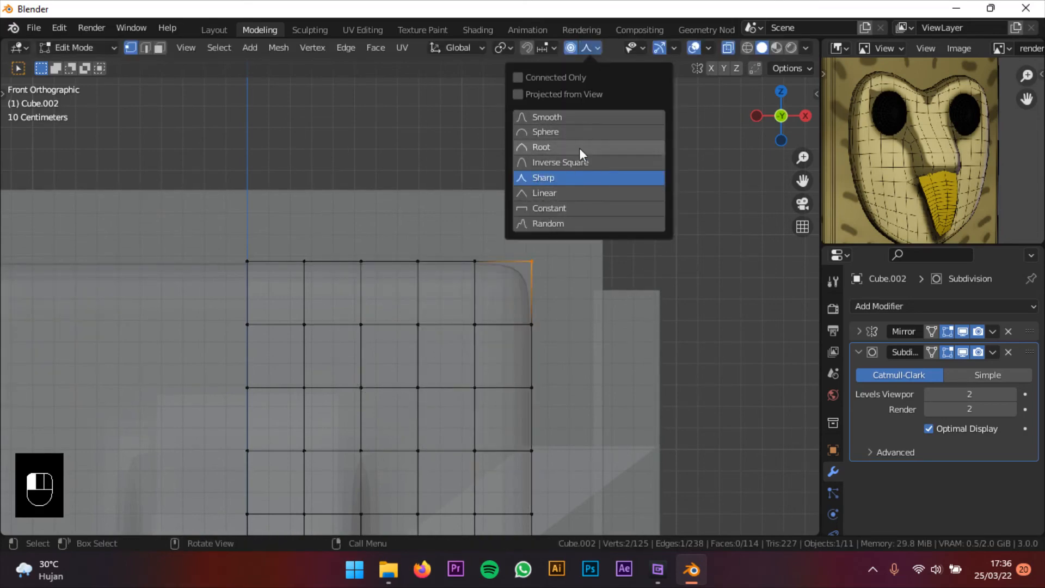
{"action": "left_click", "coordinate": [560, 177]}
{"action": "key", "text": "g"}
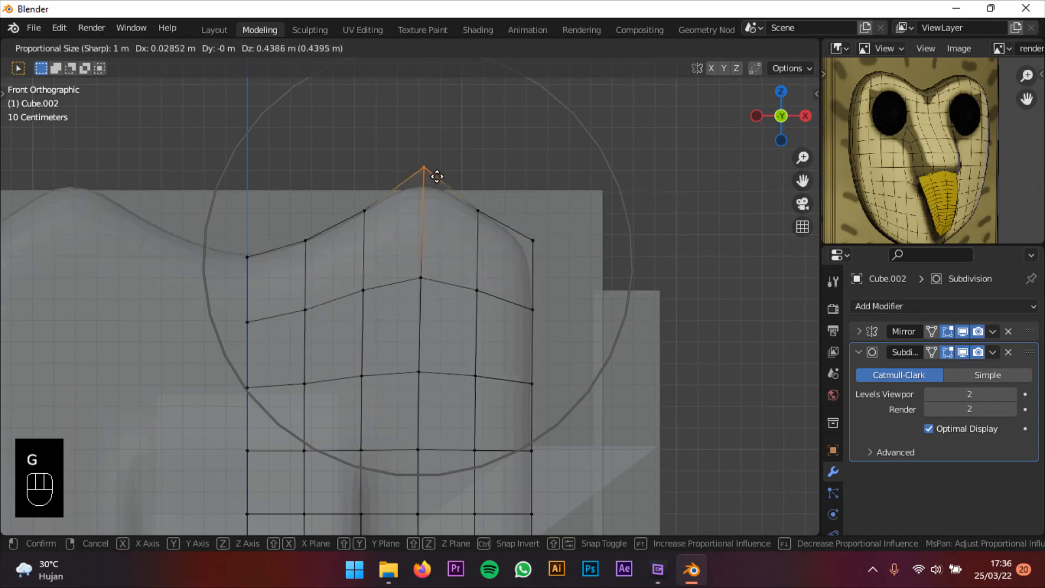
{"action": "right_click", "coordinate": [415, 103]}
- Try raising the upper-edge vertices three columns from the centre line with the Smooth falloff, and switch back to Sharp
{"action": "left_click", "coordinate": [597, 48]}
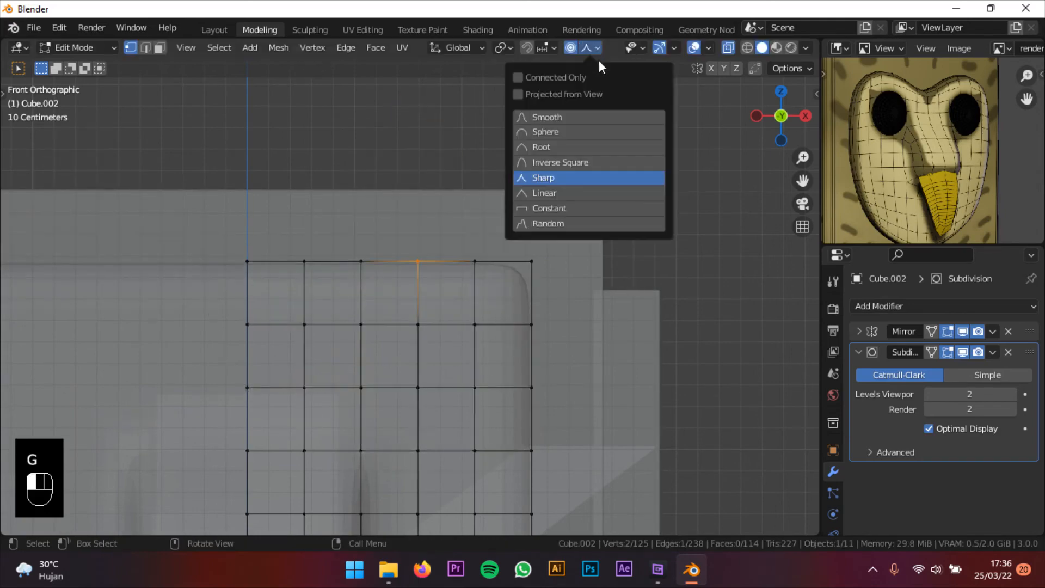
{"action": "left_click", "coordinate": [562, 116]}
{"action": "key", "text": "g"}
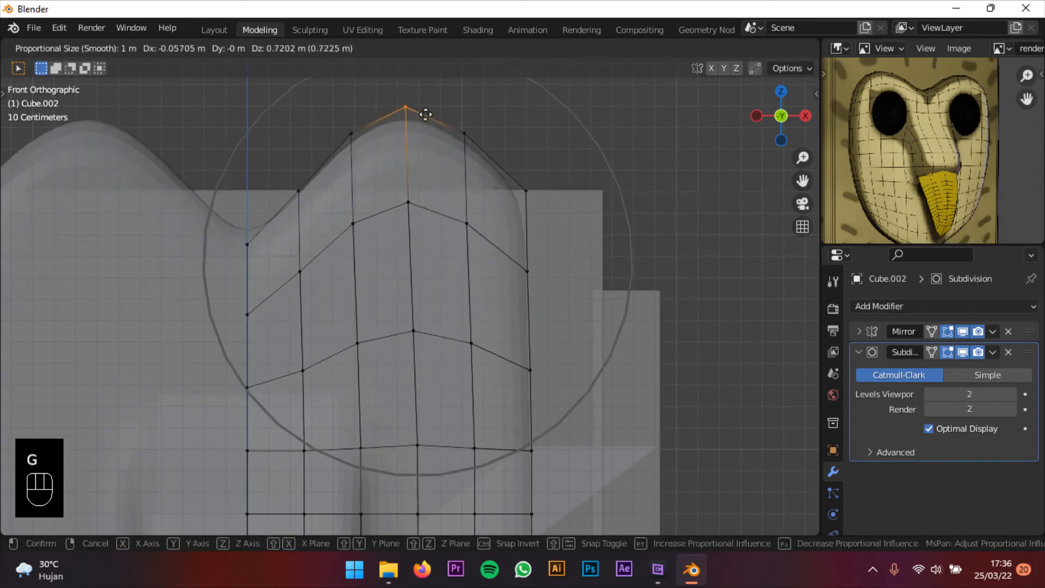
{"action": "right_click", "coordinate": [427, 112]}
{"action": "left_click", "coordinate": [587, 49]}
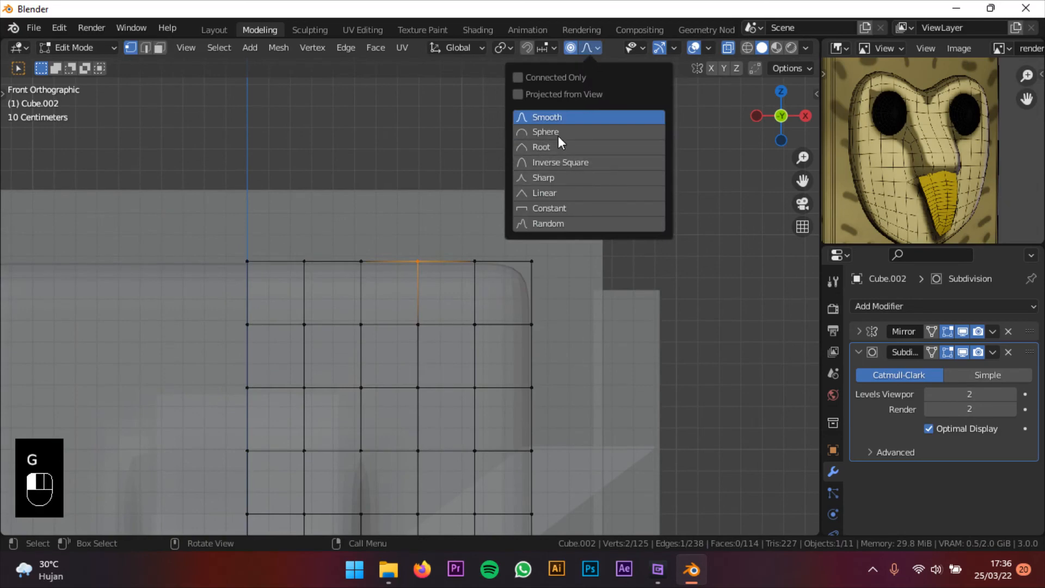
{"action": "left_click", "coordinate": [560, 178]}
- Try pulling the face panel's upper outer corner inward and down with the Sharp falloff
{"action": "left_click_drag", "start_coordinate": [512, 291], "coordinate": [513, 289]}
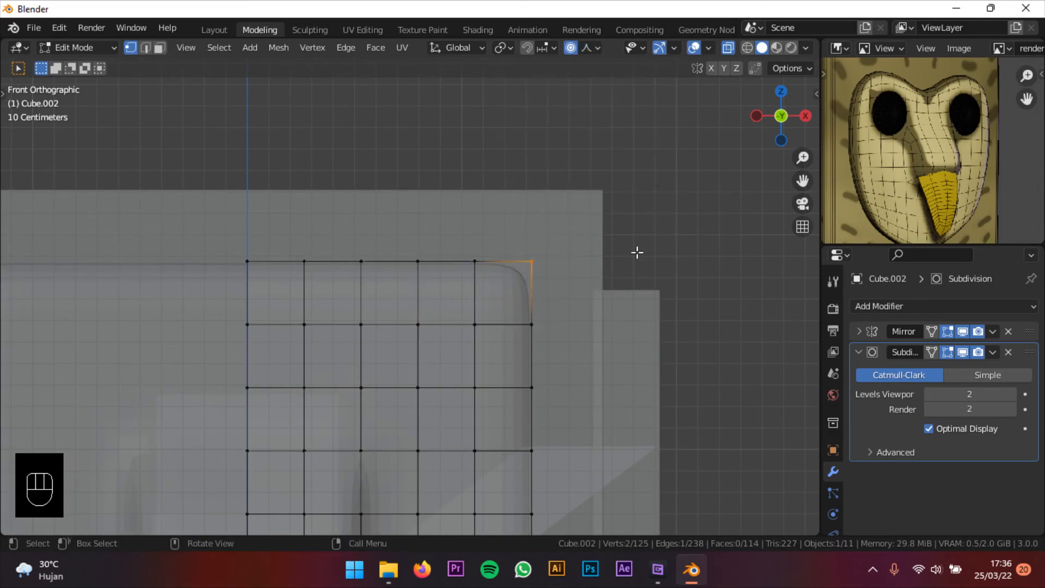
{"action": "key", "text": "g"}
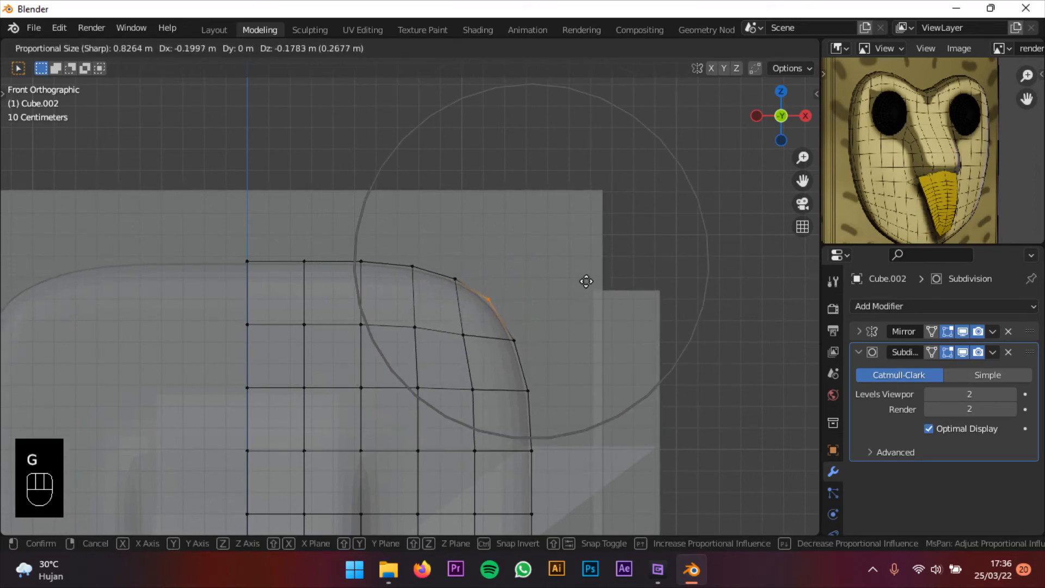
{"action": "right_click", "coordinate": [578, 264]}
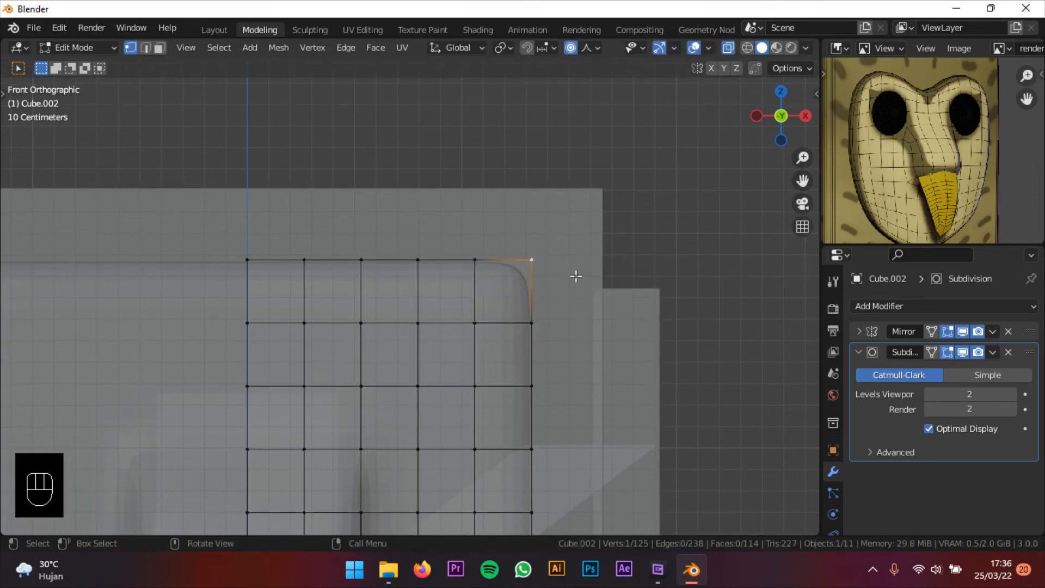
{"action": "scroll", "coordinate": [575, 275], "scroll_direction": "up", "scroll_amount": 2}
{"action": "left_click", "coordinate": [575, 242]}
{"action": "key", "text": "g"}
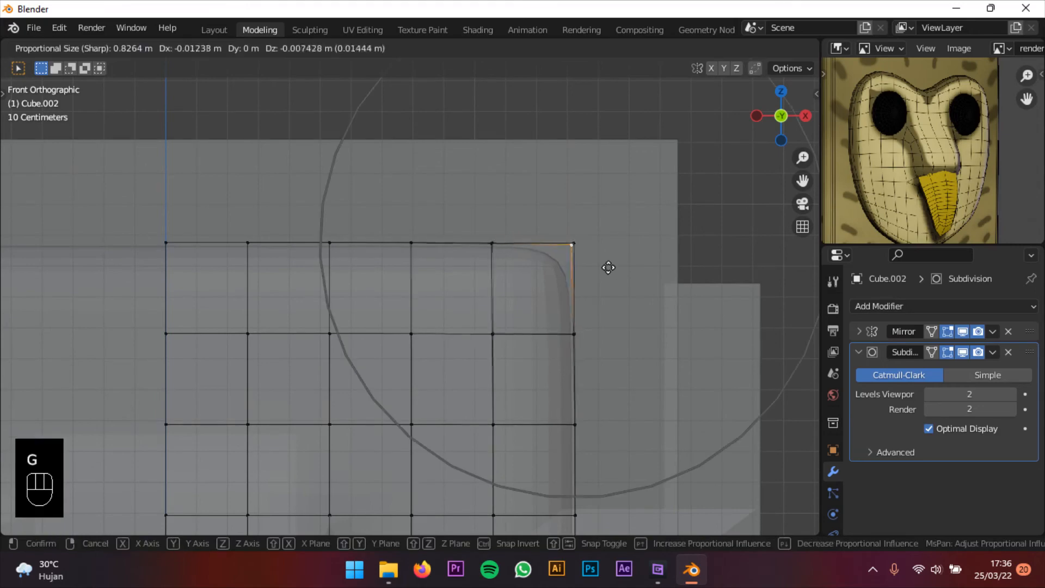
{"action": "right_click", "coordinate": [599, 278]}
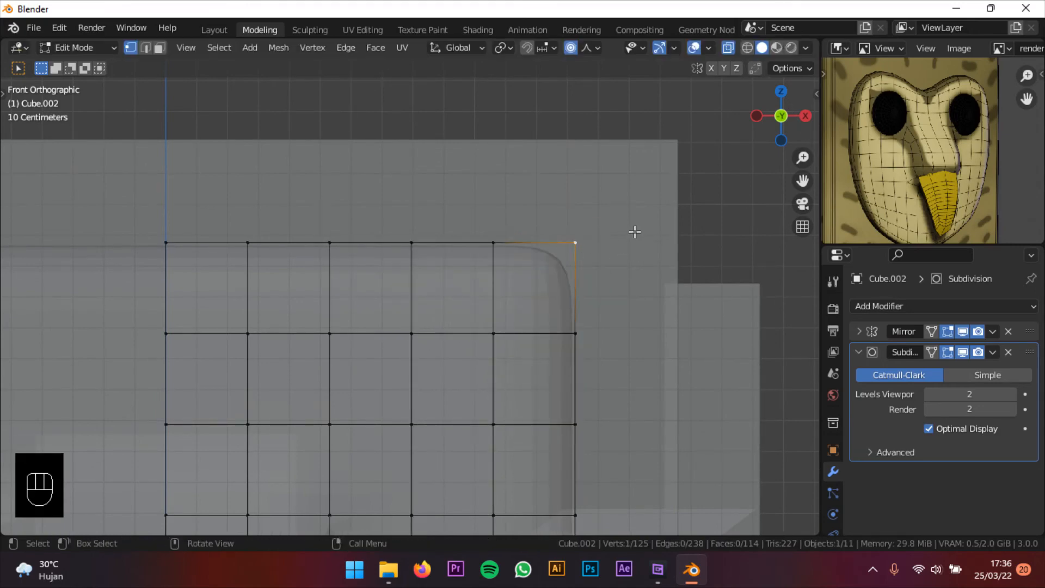
- Move the front and back vertices of the panel's upper outer corner about -0.21 m in X and Z with Sharp falloff, size 0.909
{"action": "middle_click_drag", "start_coordinate": [634, 231], "coordinate": [498, 268]}
{"action": "scroll", "coordinate": [498, 268], "scroll_direction": "up", "scroll_amount": 2}
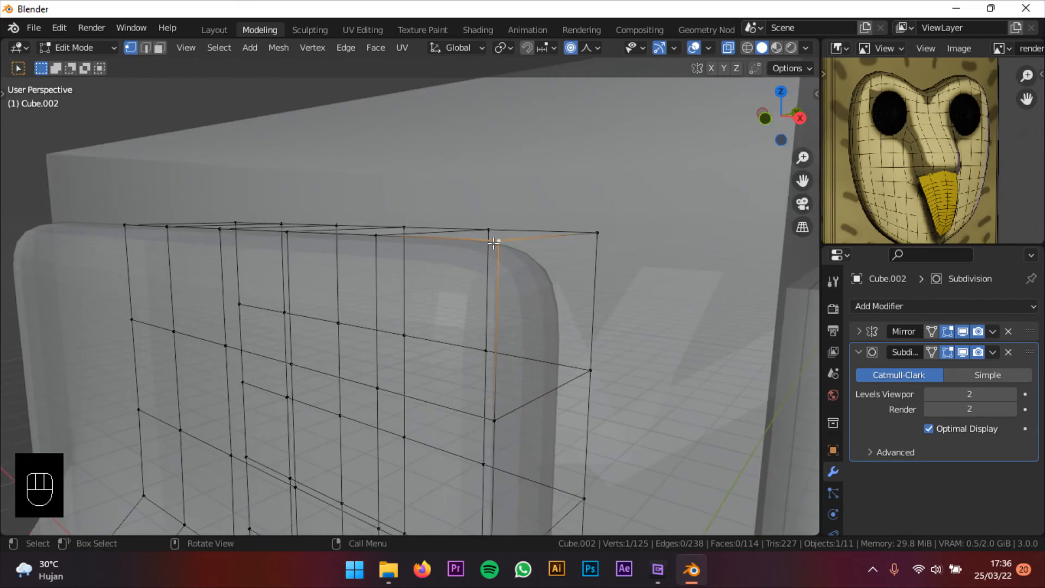
{"action": "middle_click_drag", "start_coordinate": [591, 240], "coordinate": [454, 288]}
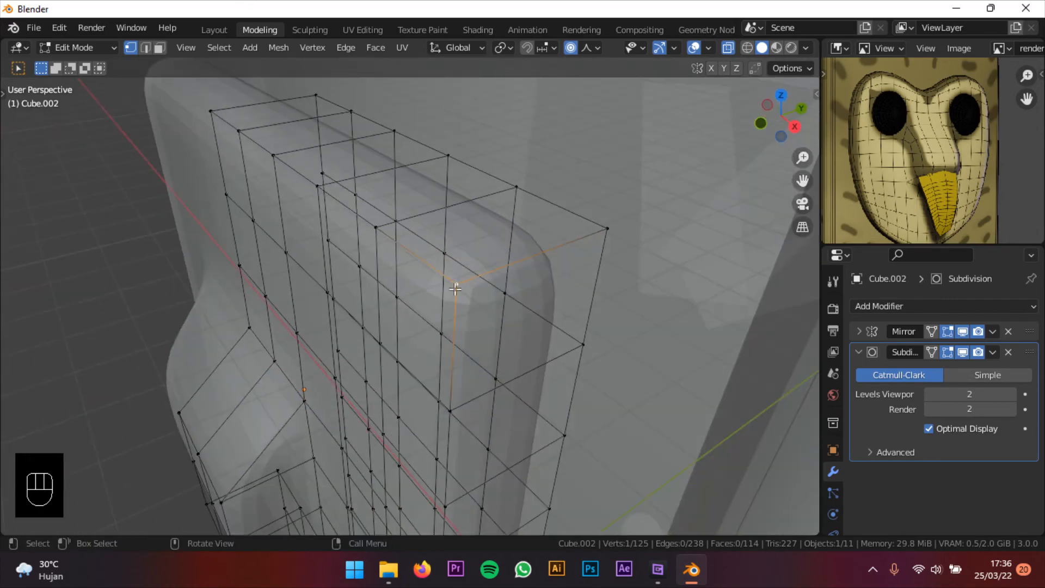
{"action": "left_click", "coordinate": [762, 124]}
{"action": "middle_click_drag", "start_coordinate": [714, 228], "coordinate": [743, 210], "text": "shift"}
{"action": "left_click_drag", "start_coordinate": [669, 173], "coordinate": [498, 282]}
{"action": "middle_click_drag", "start_coordinate": [588, 227], "coordinate": [528, 284]}
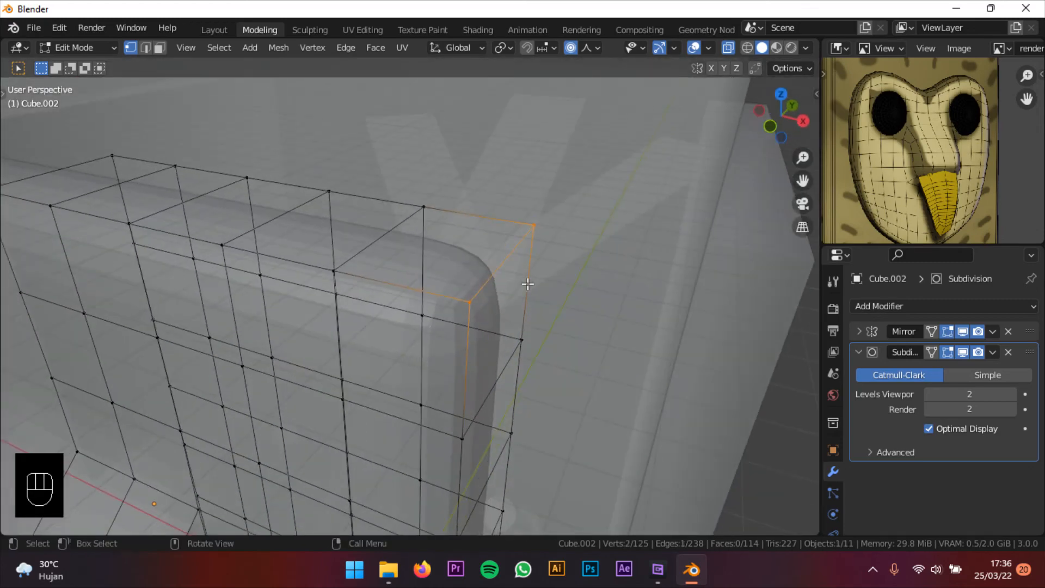
{"action": "left_click", "coordinate": [772, 128]}
{"action": "middle_click_drag", "start_coordinate": [650, 187], "coordinate": [644, 210], "text": "shift"}
{"action": "key", "text": "g"}
{"action": "scroll", "coordinate": [626, 251], "scroll_direction": "up", "scroll_amount": 17}
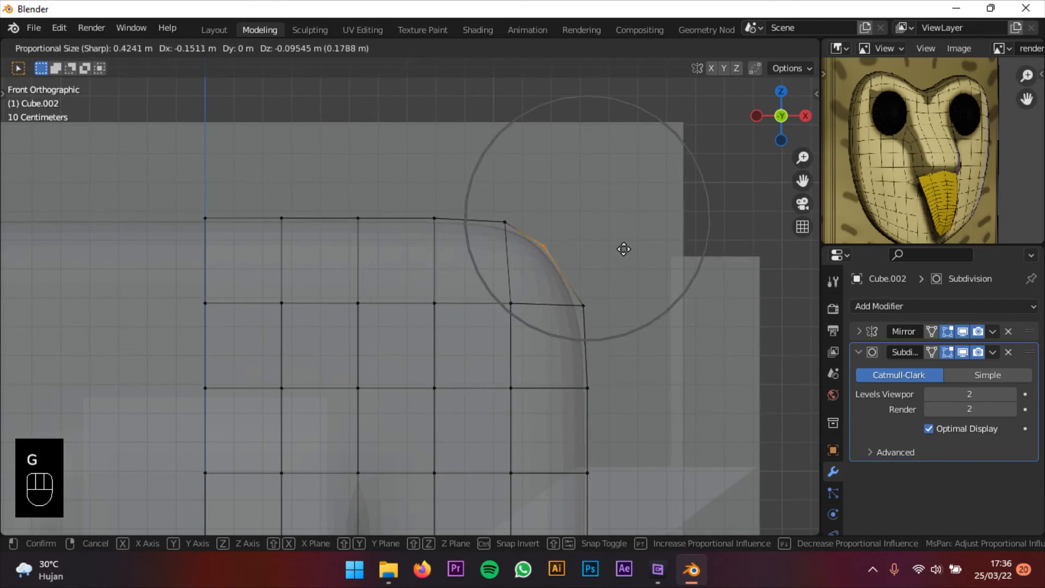
{"action": "scroll", "coordinate": [630, 254], "scroll_direction": "down", "scroll_amount": 5}
{"action": "scroll", "coordinate": [631, 254], "scroll_direction": "down", "scroll_amount": 10}
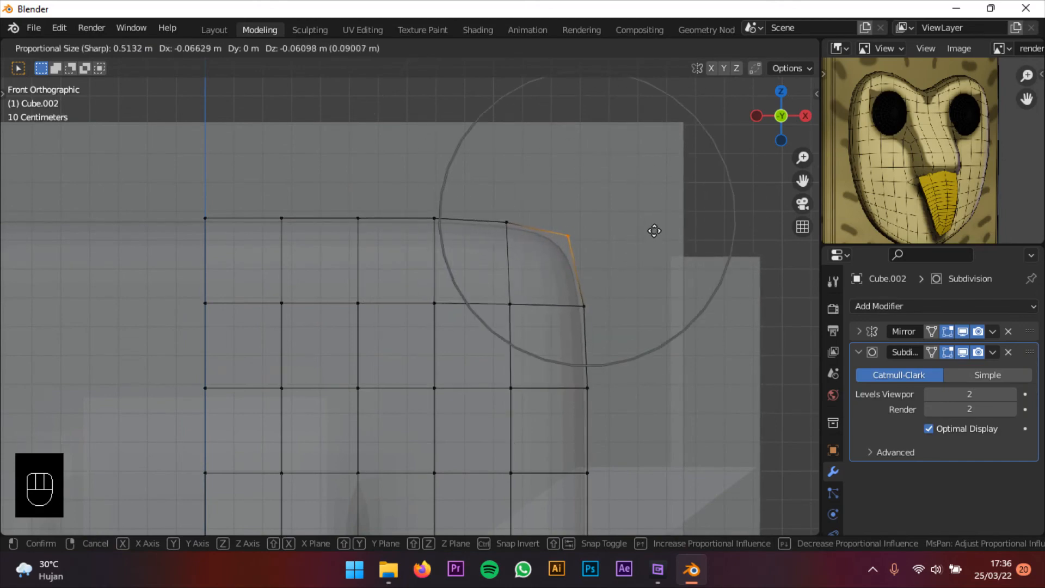
{"action": "scroll", "coordinate": [605, 284], "scroll_direction": "down", "scroll_amount": 3}
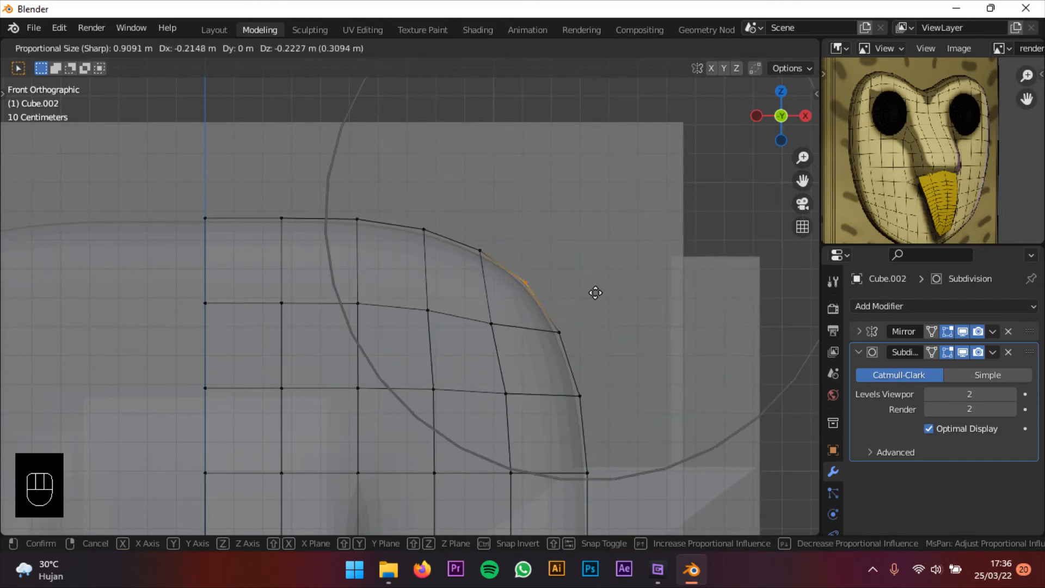
{"action": "left_click", "coordinate": [607, 279]}
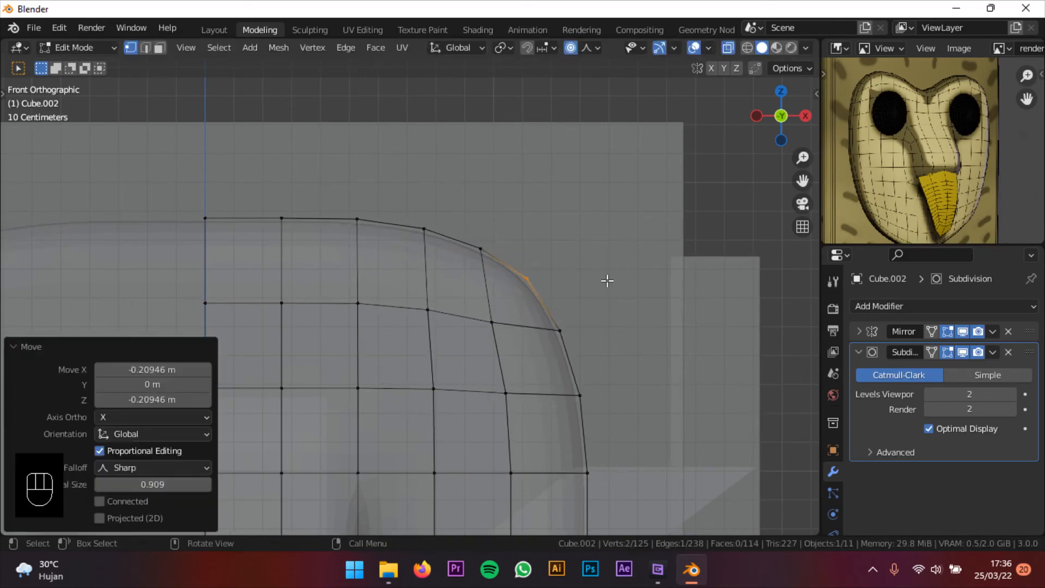
- Lower the upper-edge vertices on the centre line about 0.40 m with Smooth falloff and a proportional size of 1.1
{"action": "middle_click_drag", "start_coordinate": [606, 280], "coordinate": [678, 229], "text": "shift"}
{"action": "left_click", "coordinate": [590, 48]}
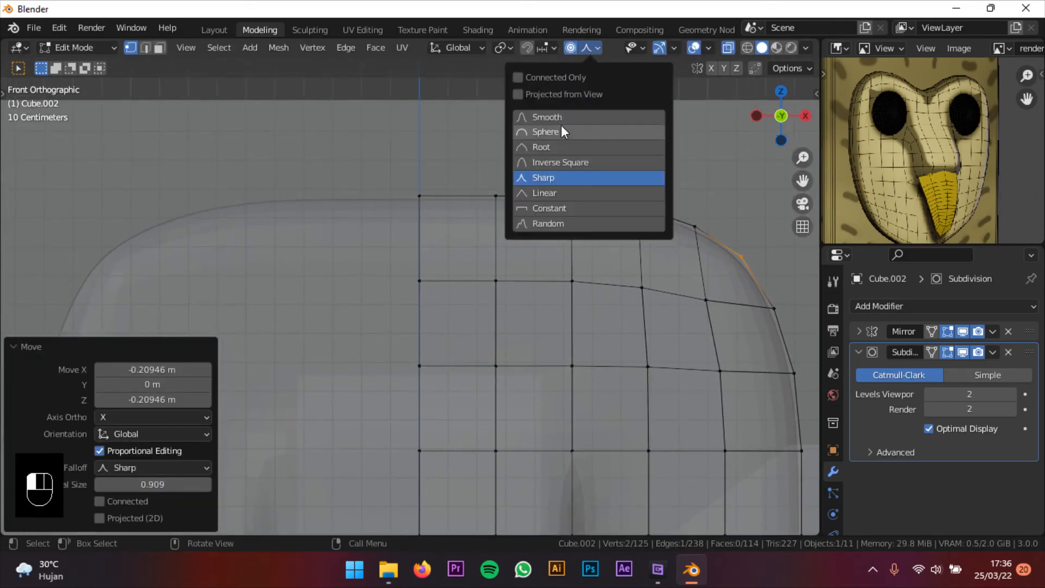
{"action": "left_click", "coordinate": [467, 198]}
{"action": "key", "text": "g"}
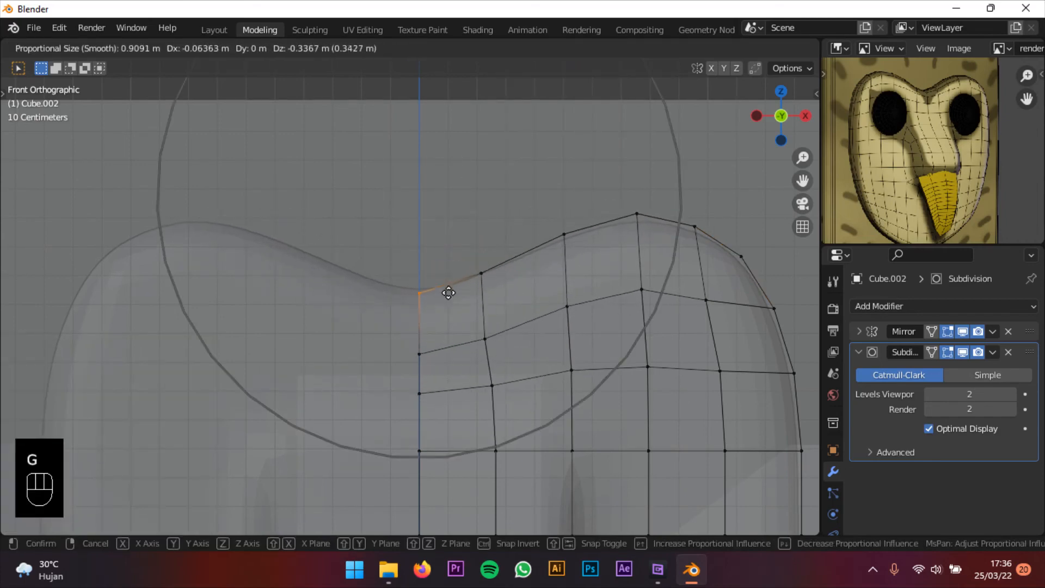
{"action": "scroll", "coordinate": [446, 321], "scroll_direction": "down", "scroll_amount": 2}
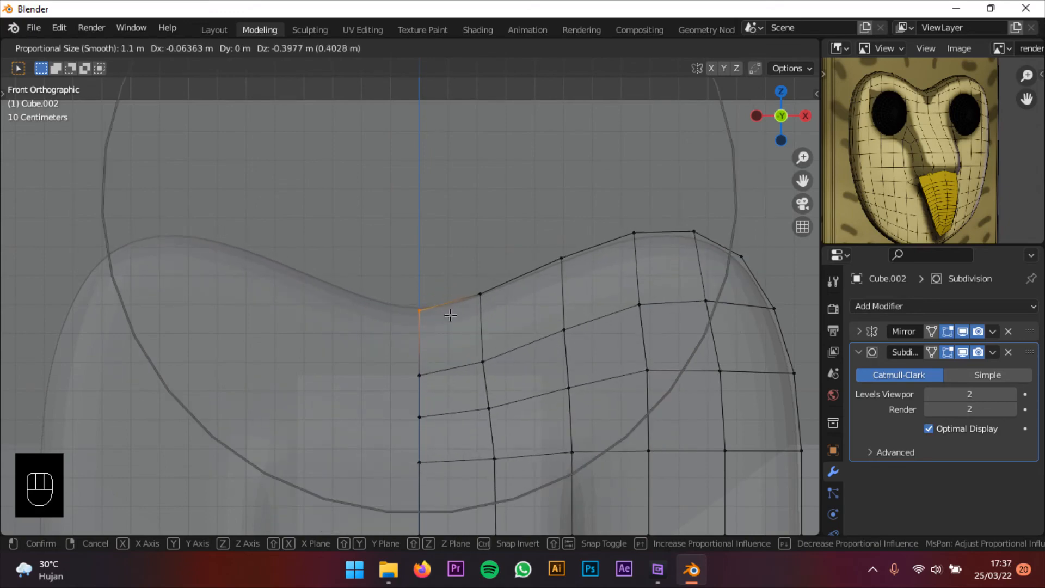
{"action": "left_click", "coordinate": [450, 314]}
- Move the panel's lower outer corner vertices about 0.40 m inward and 0.40 m up with Sharp falloff, size 1.611
{"action": "scroll", "coordinate": [450, 314], "scroll_direction": "down", "scroll_amount": 5}
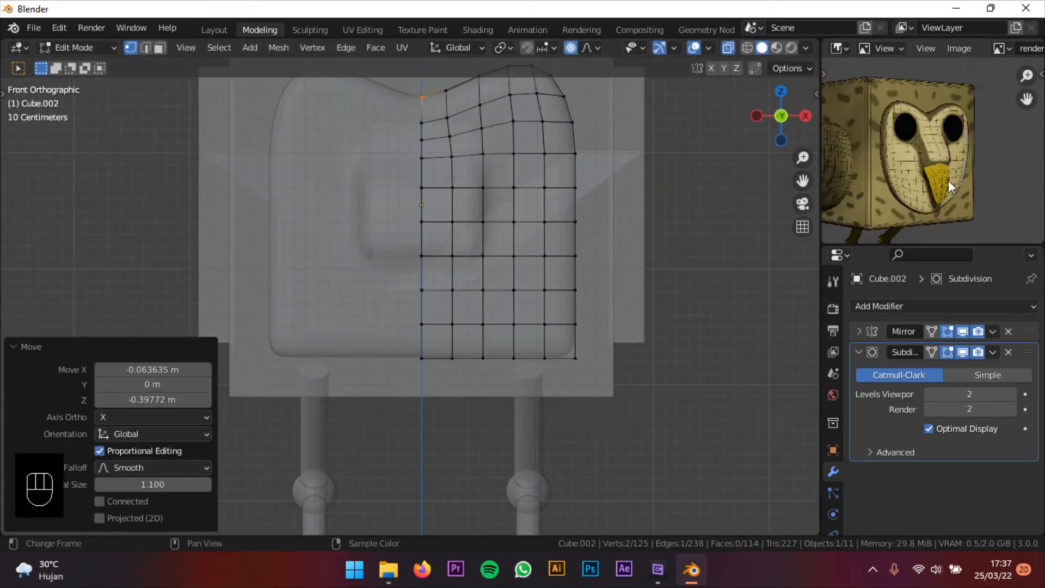
{"action": "middle_click_drag", "start_coordinate": [947, 181], "coordinate": [949, 151]}
{"action": "left_click_drag", "start_coordinate": [631, 344], "coordinate": [558, 378]}
{"action": "middle_click_drag", "start_coordinate": [590, 380], "coordinate": [551, 338], "text": "shift"}
{"action": "scroll", "coordinate": [551, 337], "scroll_direction": "up", "scroll_amount": 3}
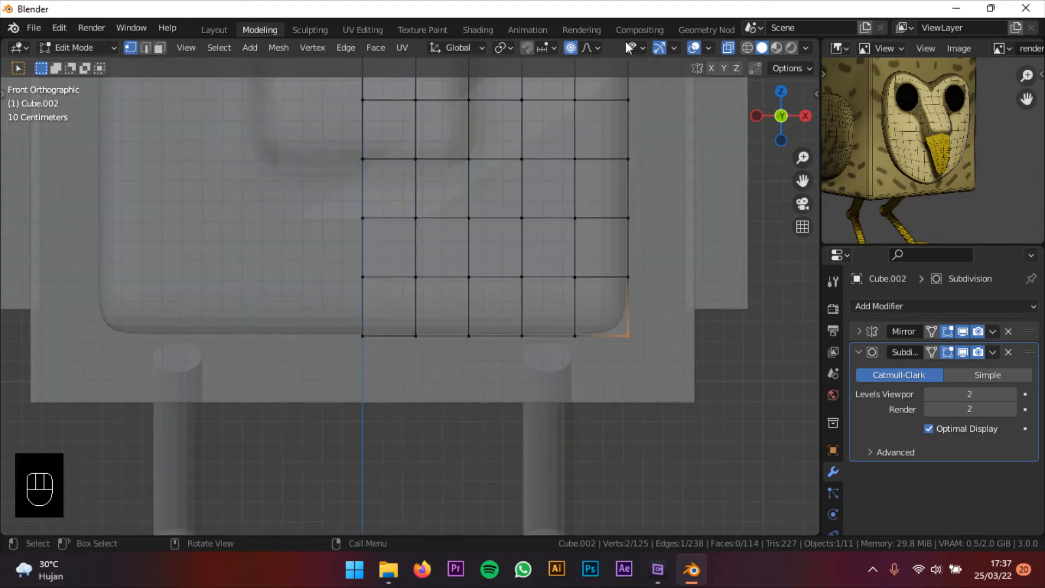
{"action": "left_click", "coordinate": [586, 47]}
{"action": "left_click", "coordinate": [552, 173]}
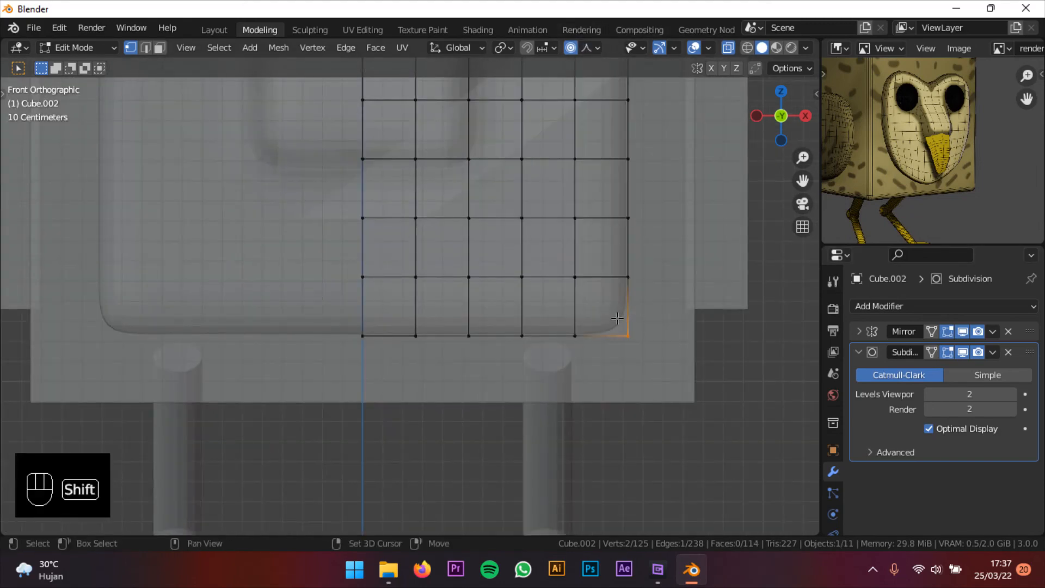
{"action": "middle_click_drag", "start_coordinate": [617, 318], "coordinate": [670, 366], "text": "shift"}
{"action": "key", "text": "g"}
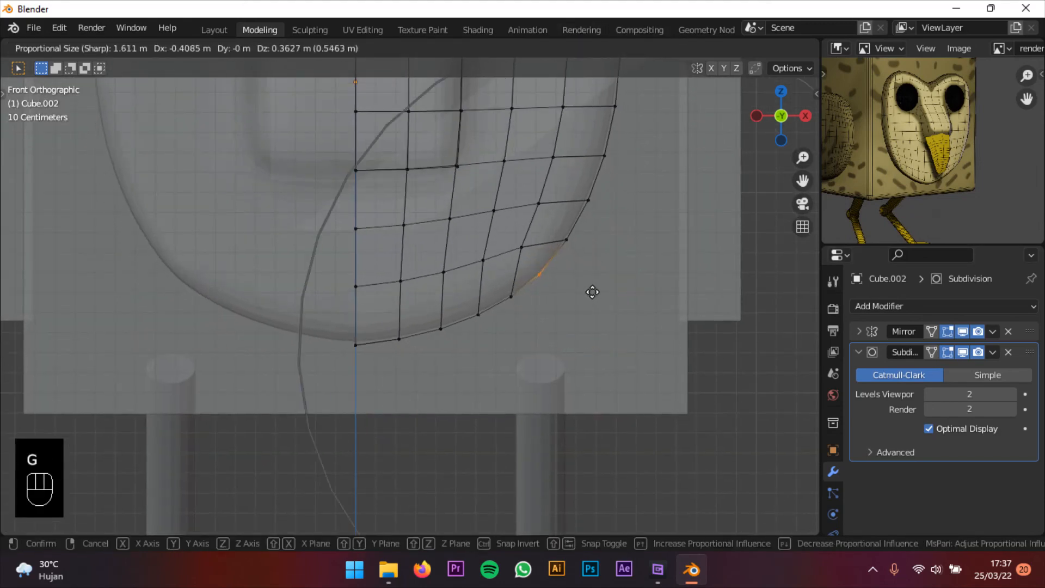
{"action": "left_click", "coordinate": [576, 271]}
- Select the front vertex at the nose's lower outer corner and reposition it in the front view
{"action": "scroll", "coordinate": [550, 365], "scroll_direction": "down", "scroll_amount": 2}
{"action": "middle_click_drag", "start_coordinate": [575, 270], "coordinate": [585, 303], "text": "shift"}
{"action": "scroll", "coordinate": [566, 310], "scroll_direction": "down", "scroll_amount": 2}
{"action": "scroll", "coordinate": [575, 283], "scroll_direction": "up", "scroll_amount": 3}
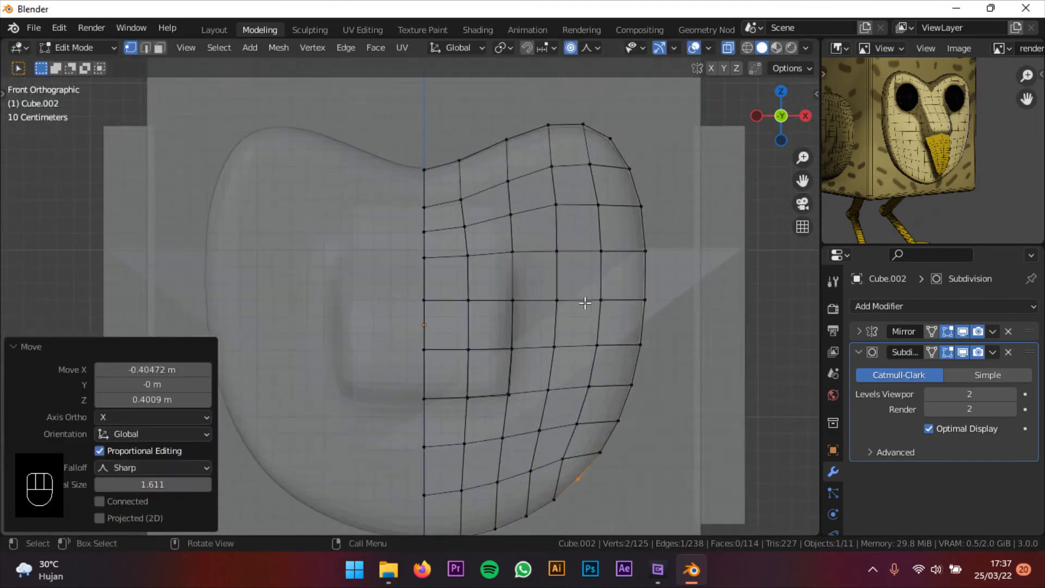
{"action": "scroll", "coordinate": [586, 306], "scroll_direction": "up", "scroll_amount": 2}
{"action": "middle_click_drag", "start_coordinate": [606, 348], "coordinate": [570, 191], "text": "shift"}
{"action": "scroll", "coordinate": [619, 238], "scroll_direction": "up", "scroll_amount": 3}
{"action": "middle_click_drag", "start_coordinate": [620, 240], "coordinate": [587, 245], "text": "shift"}
{"action": "middle_click_drag", "start_coordinate": [548, 223], "coordinate": [567, 334]}
{"action": "left_click", "coordinate": [567, 334]}
{"action": "key", "text": "grave"}
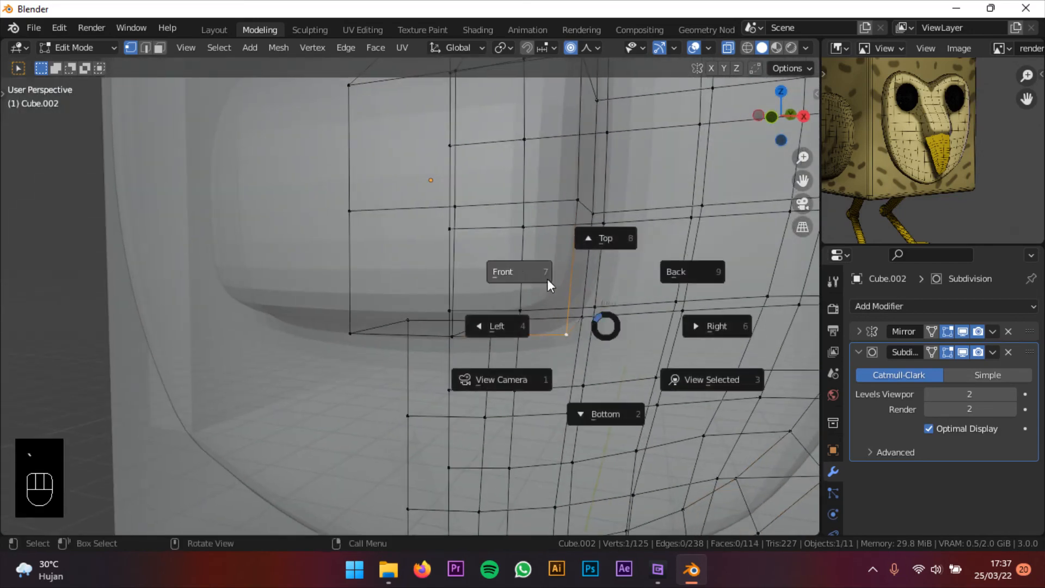
{"action": "left_click", "coordinate": [547, 279]}
{"action": "middle_click_drag", "start_coordinate": [595, 301], "coordinate": [529, 280], "text": "shift"}
{"action": "key", "text": "g"}
{"action": "left_click", "coordinate": [611, 292]}
- Leave Edit Mode, turn off X-ray and check the heart-shaped face panel from the side
{"action": "key", "text": "Tab"}
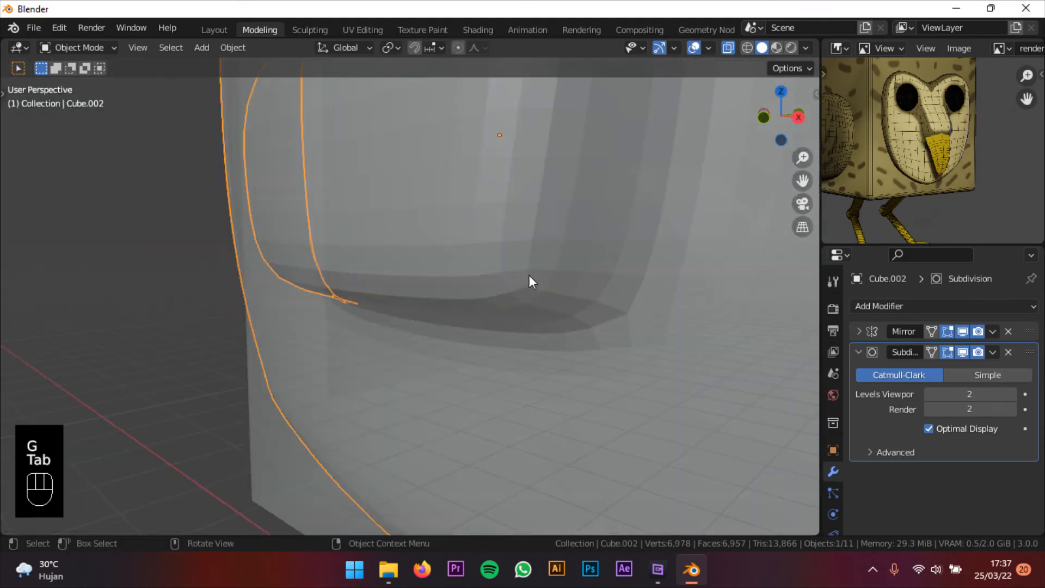
{"action": "scroll", "coordinate": [531, 280], "scroll_direction": "down", "scroll_amount": 8}
{"action": "key", "text": "alt+z"}
{"action": "middle_click_drag", "start_coordinate": [527, 243], "coordinate": [600, 262]}
{"action": "middle_click_drag", "start_coordinate": [471, 254], "coordinate": [429, 282]}
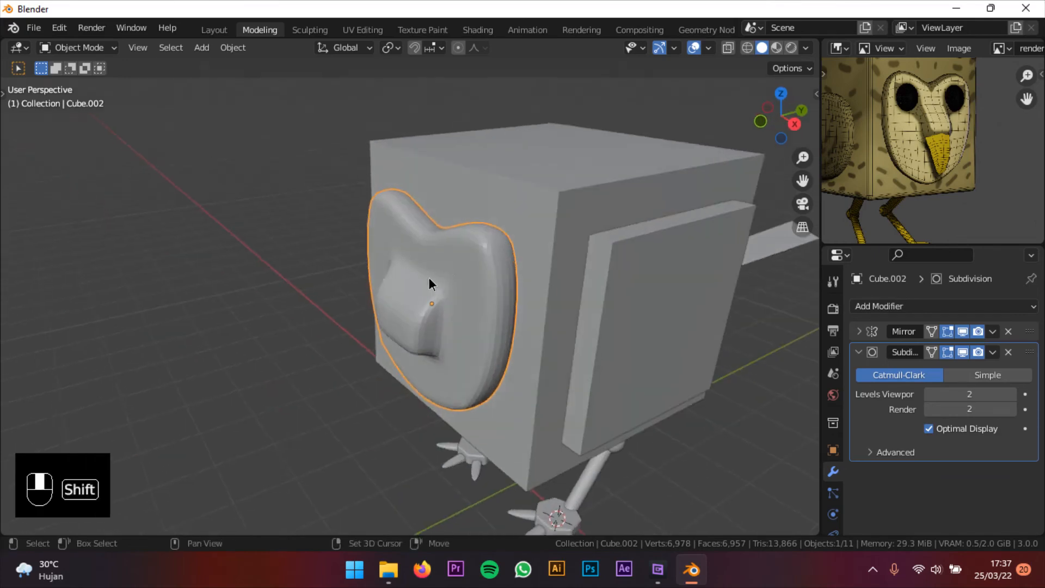
- Scale the face panel to 0.771 along Y and move it about 0.07 m along Y toward the body
{"action": "scroll", "coordinate": [678, 341], "scroll_direction": "up", "scroll_amount": 3}
{"action": "key", "text": "s"}
{"action": "key", "text": "y"}
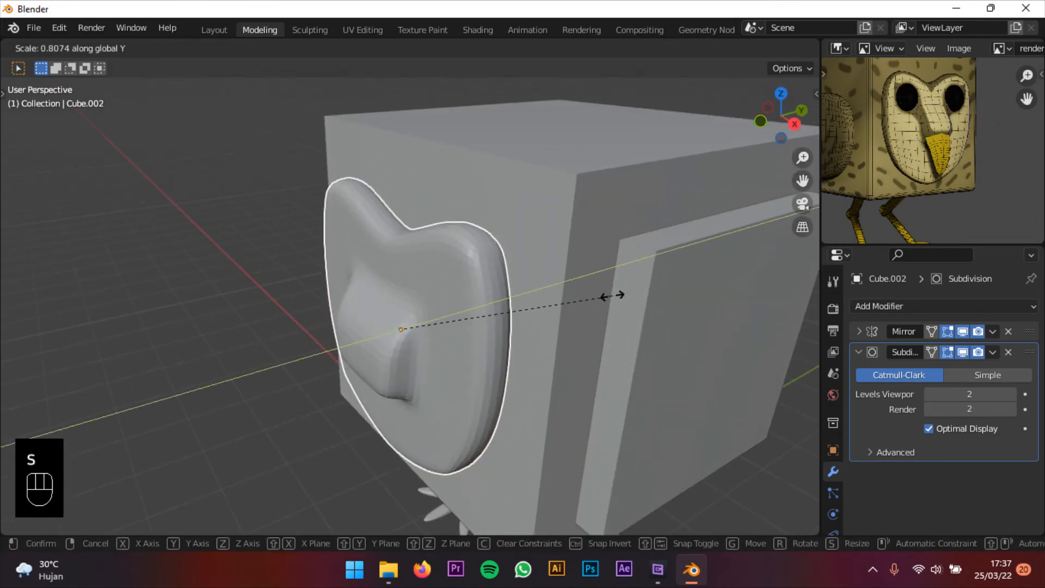
{"action": "left_click", "coordinate": [553, 321]}
{"action": "scroll", "coordinate": [554, 323], "scroll_direction": "up", "scroll_amount": 2}
{"action": "key", "text": "g"}
{"action": "key", "text": "y"}
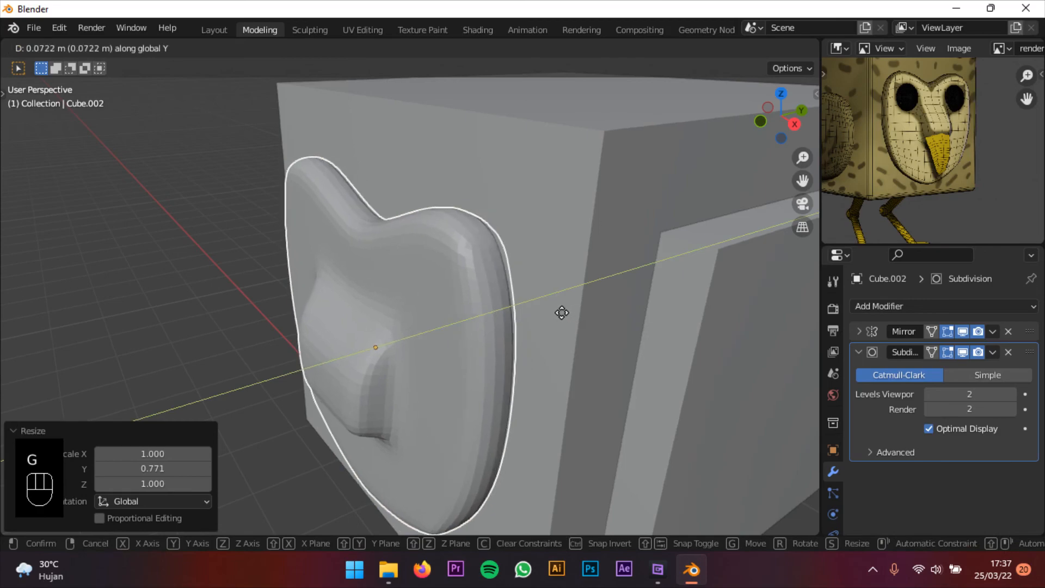
{"action": "left_click", "coordinate": [560, 312]}
- Select the wing panel on the side of the body and enter Edit Mode
{"action": "scroll", "coordinate": [464, 308], "scroll_direction": "down", "scroll_amount": 3}
{"action": "middle_click_drag", "start_coordinate": [464, 308], "coordinate": [512, 306]}
{"action": "left_click", "coordinate": [671, 338]}
{"action": "middle_click_drag", "start_coordinate": [556, 347], "coordinate": [569, 310], "text": "shift"}
{"action": "left_click", "coordinate": [569, 306]}
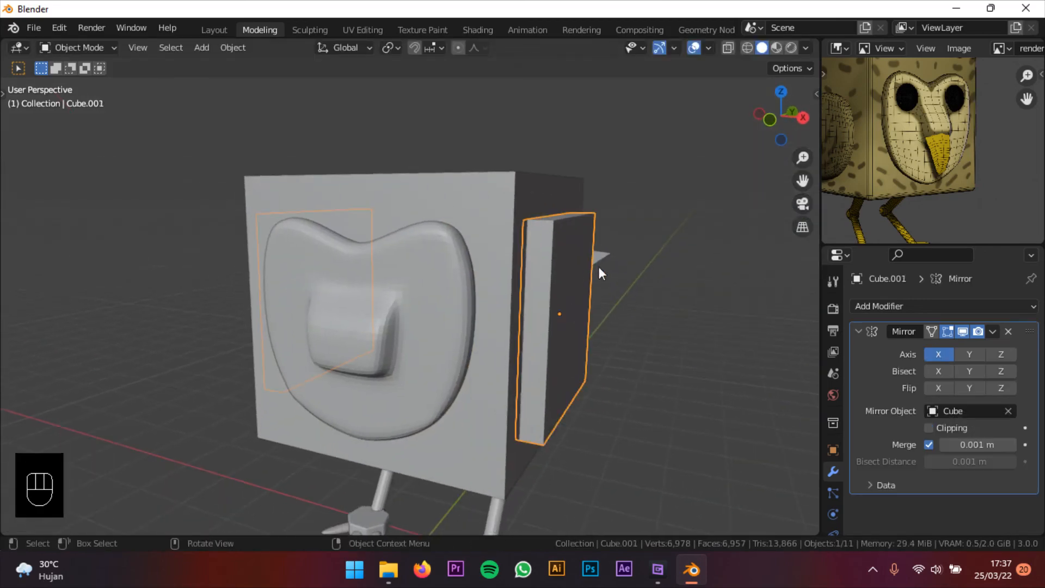
{"action": "left_click_drag", "start_coordinate": [788, 145], "coordinate": [570, 202]}
{"action": "middle_click_drag", "start_coordinate": [570, 201], "coordinate": [596, 253]}
{"action": "scroll", "coordinate": [669, 254], "scroll_direction": "down", "scroll_amount": 3}
{"action": "key", "text": "Tab"}
- Add six evenly spaced vertical loop cuts to the wing panel without sliding them
{"action": "scroll", "coordinate": [642, 263], "scroll_direction": "up", "scroll_amount": 3}
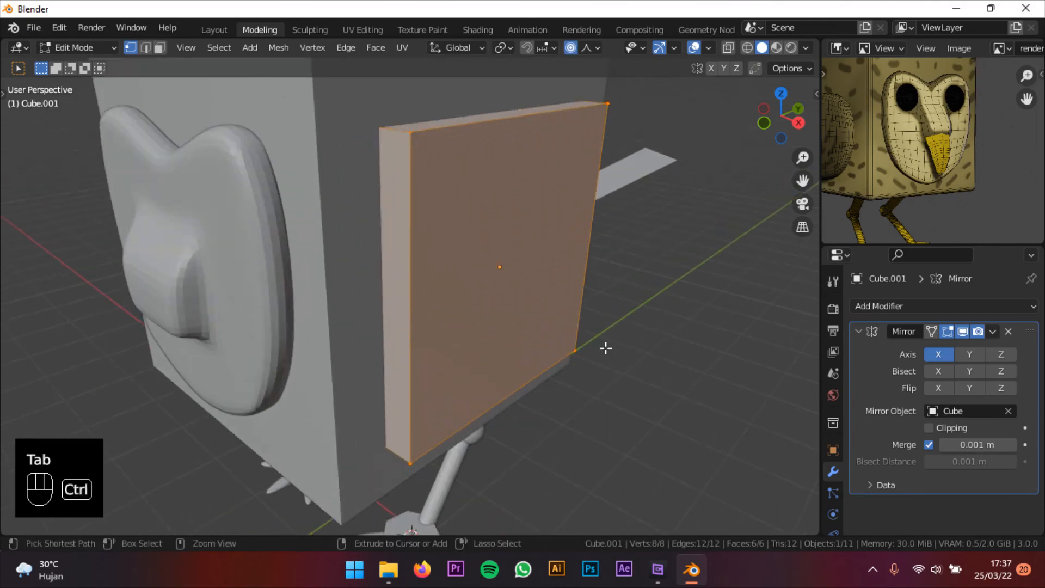
{"action": "key", "text": "ctrl+r"}
{"action": "scroll", "coordinate": [533, 359], "scroll_direction": "up", "scroll_amount": 6}
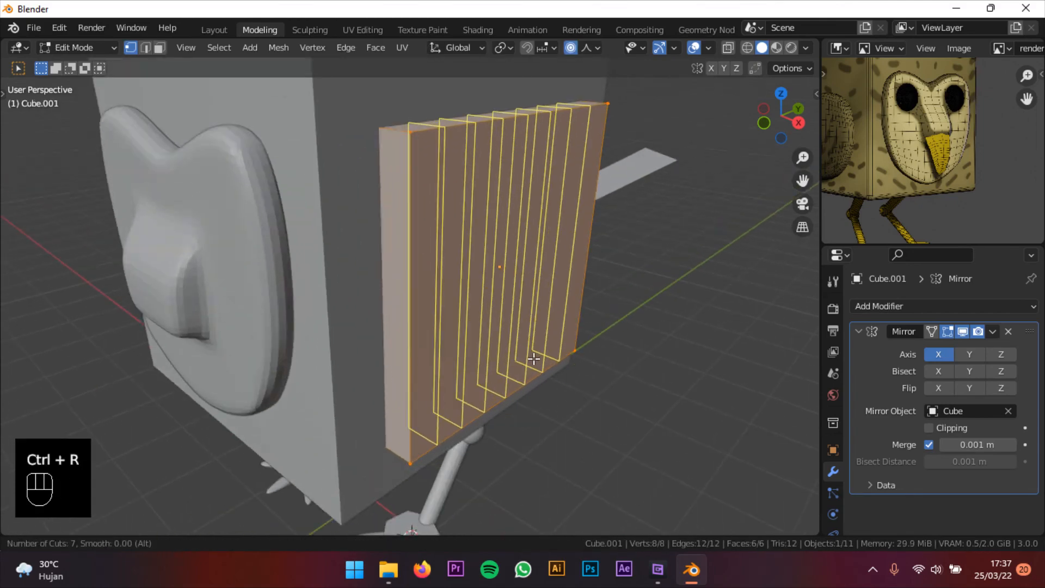
{"action": "scroll", "coordinate": [533, 358], "scroll_direction": "down", "scroll_amount": 1}
{"action": "left_click", "coordinate": [533, 359]}
{"action": "right_click", "coordinate": [533, 358]}
{"action": "middle_click_drag", "start_coordinate": [533, 359], "coordinate": [475, 294]}
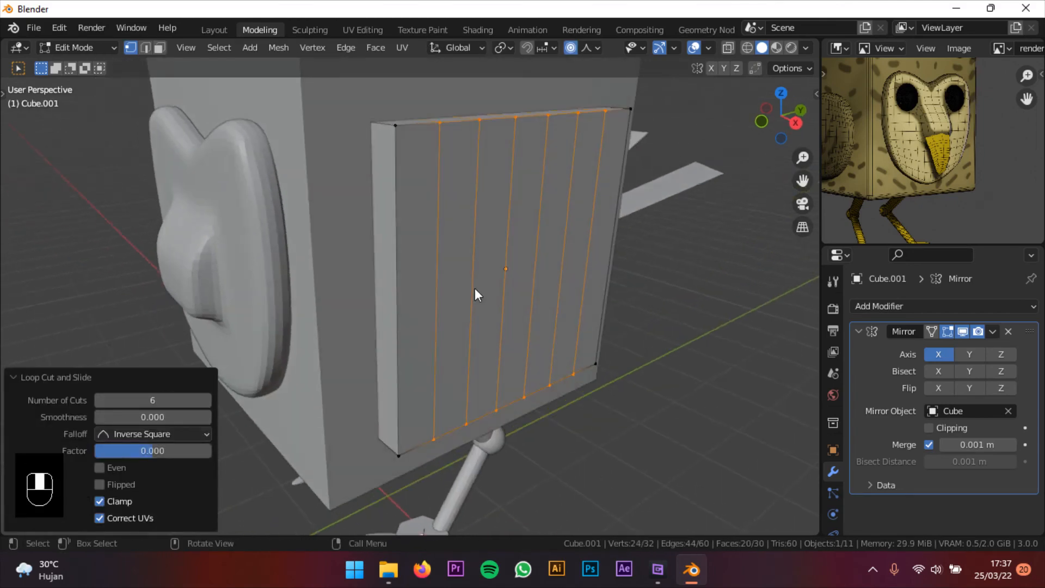
- Add six evenly spaced horizontal loop cuts to the wing panel without sliding them
{"action": "scroll", "coordinate": [475, 294], "scroll_direction": "down", "scroll_amount": 4}
{"action": "key", "text": "ctrl+r"}
{"action": "scroll", "coordinate": [399, 268], "scroll_direction": "up", "scroll_amount": 4}
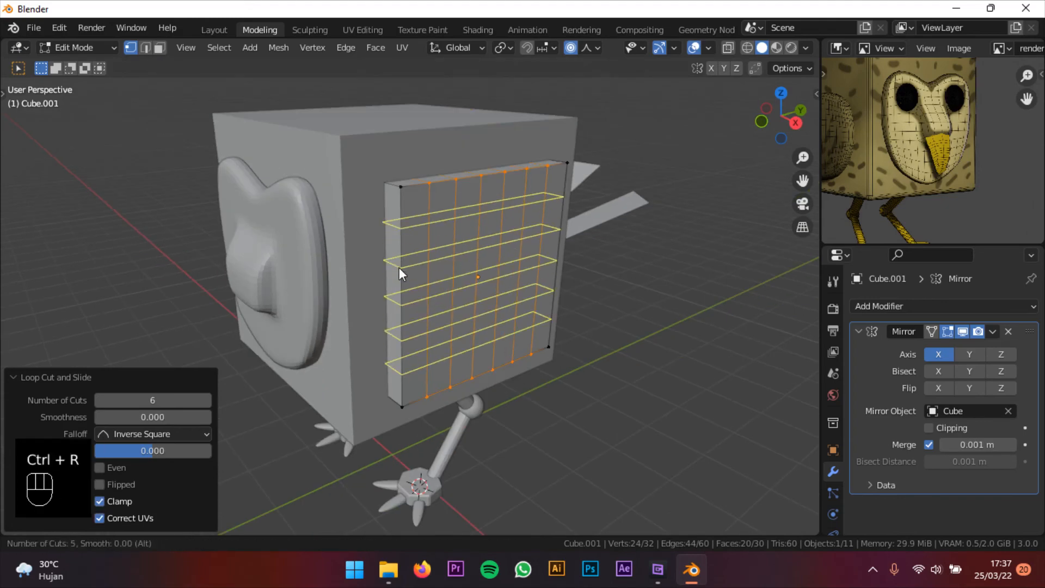
{"action": "scroll", "coordinate": [399, 267], "scroll_direction": "up", "scroll_amount": 1}
{"action": "left_click", "coordinate": [399, 266]}
{"action": "right_click", "coordinate": [400, 266]}
- Show the wing panel in the right orthographic view, deselect all its vertices and turn on X-ray
{"action": "middle_click_drag", "start_coordinate": [399, 267], "coordinate": [450, 253]}
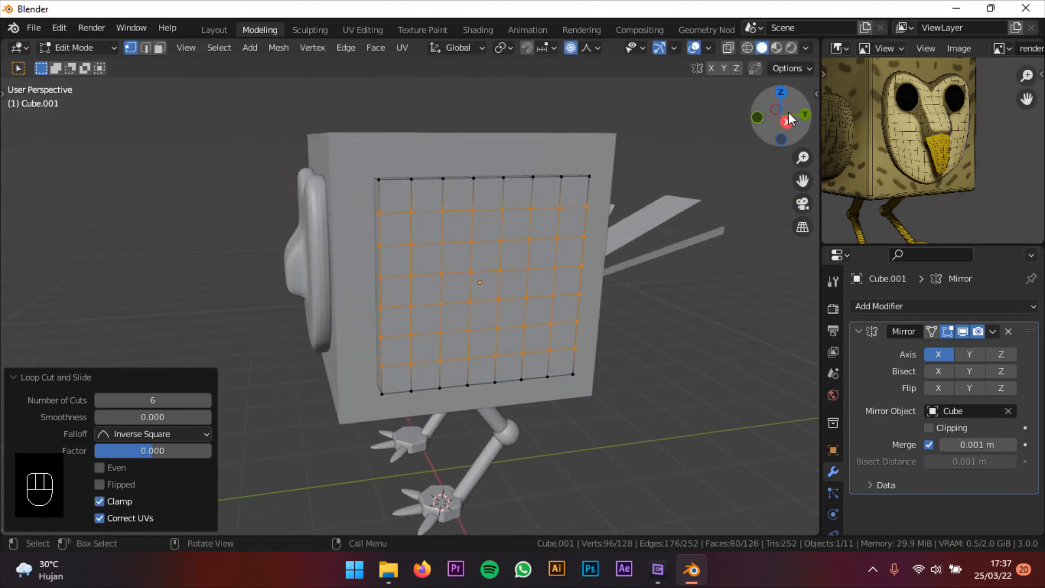
{"action": "left_click", "coordinate": [787, 122]}
{"action": "scroll", "coordinate": [640, 214], "scroll_direction": "up", "scroll_amount": 1}
{"action": "scroll", "coordinate": [652, 205], "scroll_direction": "up", "scroll_amount": 2, "text": "shift"}
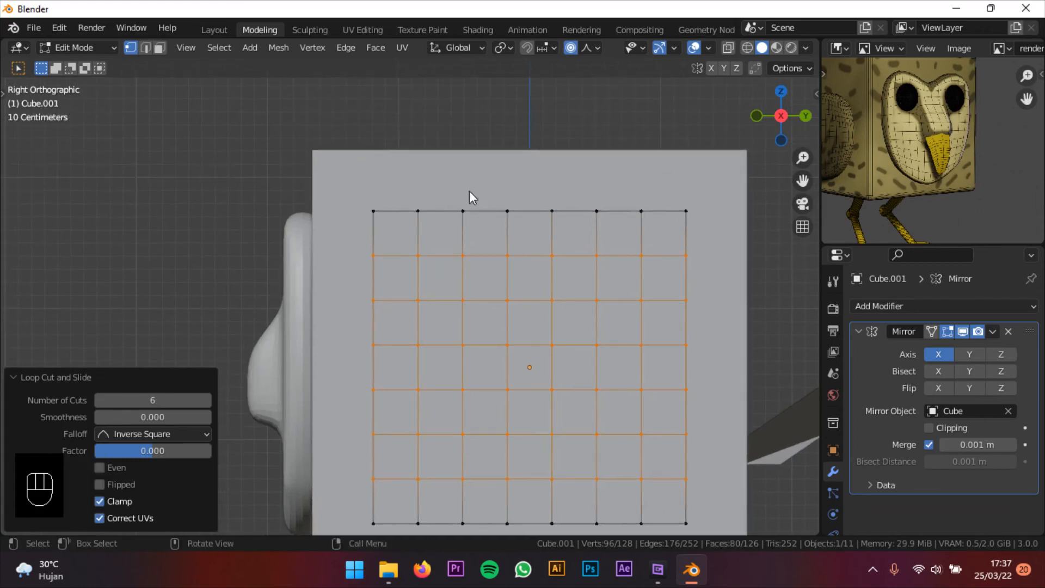
{"action": "middle_click_drag", "start_coordinate": [517, 181], "coordinate": [524, 185], "text": "shift"}
{"action": "left_click", "coordinate": [481, 142]}
{"action": "middle_click_drag", "start_coordinate": [480, 140], "coordinate": [529, 127], "text": "shift"}
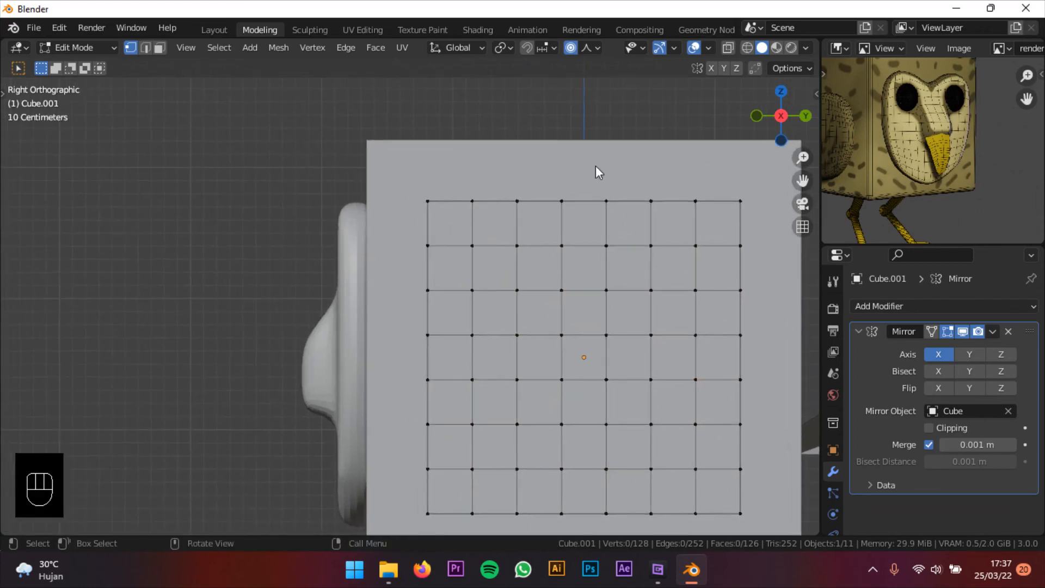
{"action": "key", "text": "alt+z"}
- Round the wing's upper front corner with a Sharp proportional move of about 0.55 m along Y and -0.39 m along Z, size 1.772
{"action": "middle_click_drag", "start_coordinate": [555, 210], "coordinate": [529, 195], "text": "shift"}
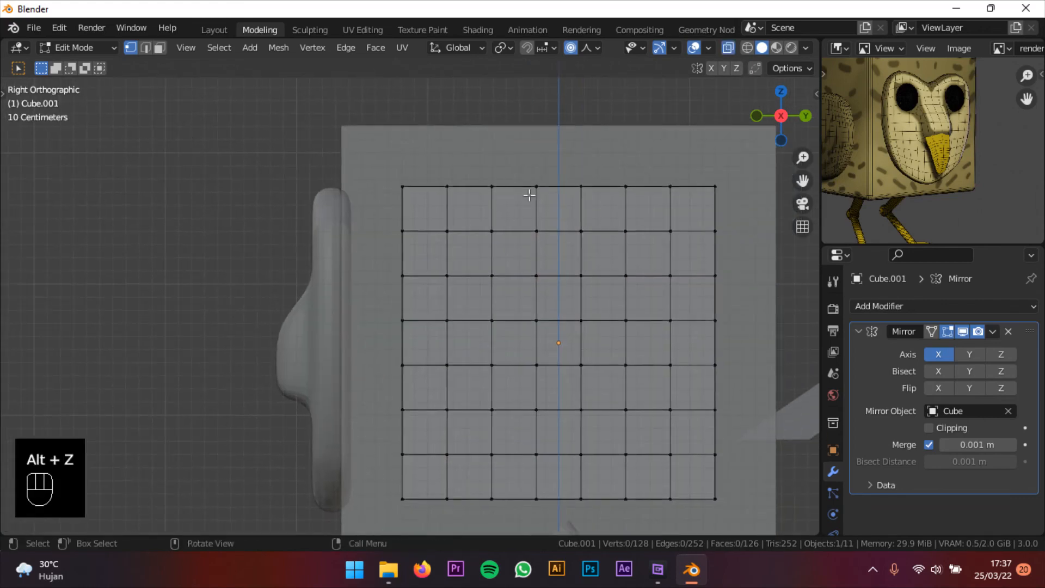
{"action": "left_click_drag", "start_coordinate": [354, 217], "coordinate": [354, 218]}
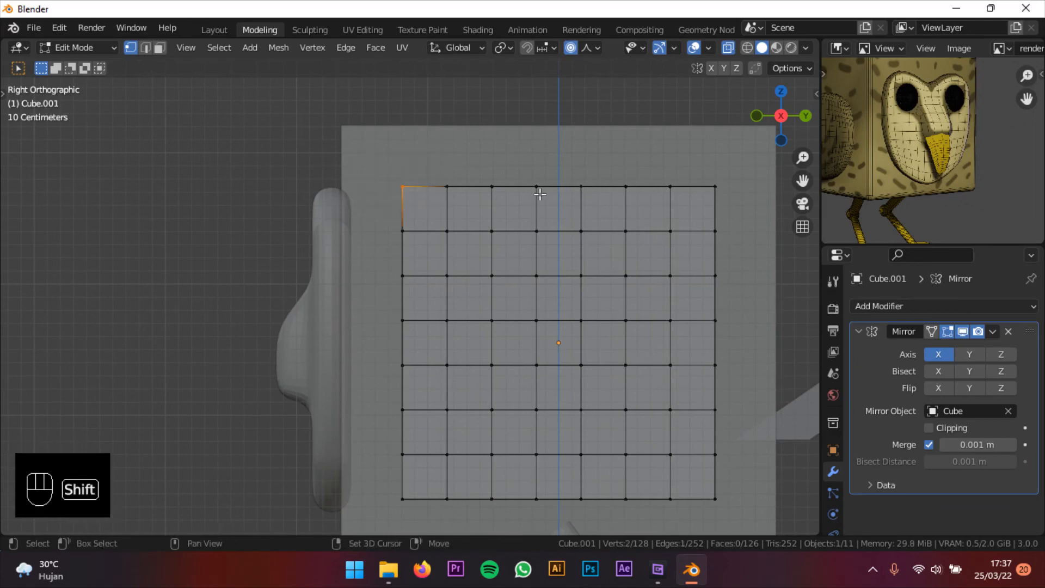
{"action": "middle_click_drag", "start_coordinate": [622, 79], "coordinate": [588, 70], "text": "shift"}
{"action": "middle_click_drag", "start_coordinate": [884, 143], "coordinate": [919, 118]}
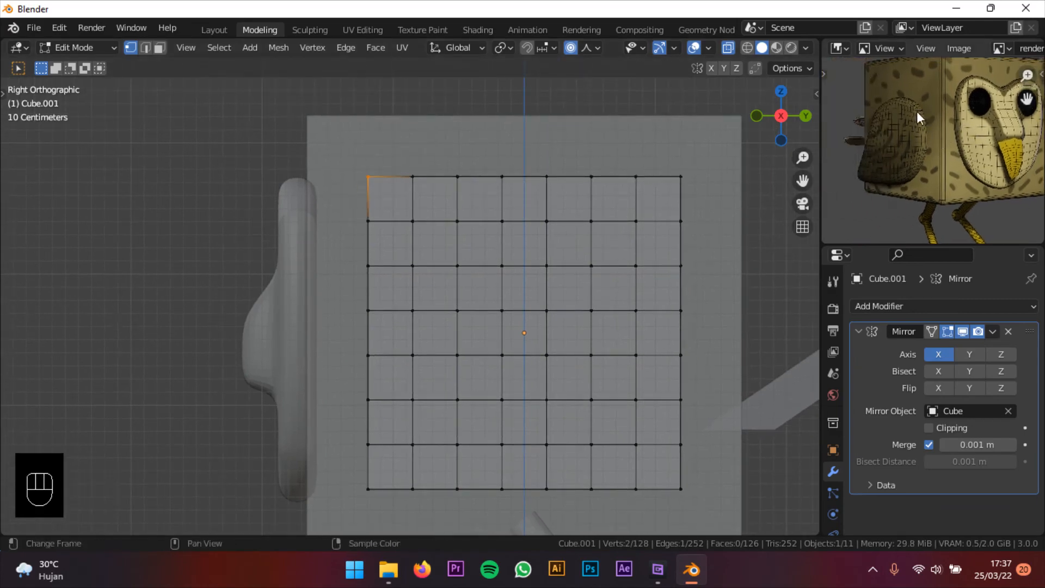
{"action": "middle_click_drag", "start_coordinate": [420, 202], "coordinate": [475, 205], "text": "shift"}
{"action": "key", "text": "g"}
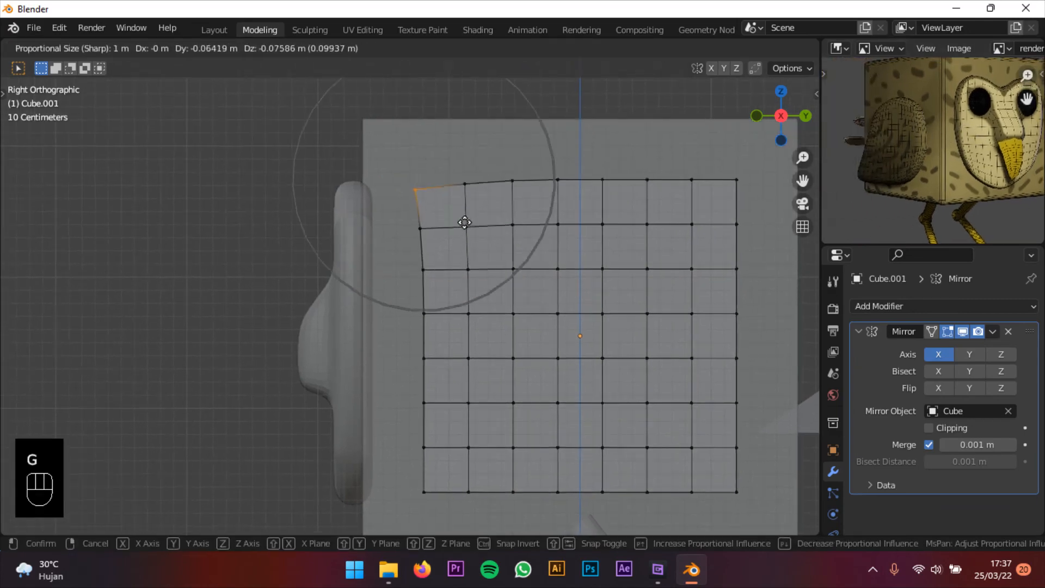
{"action": "scroll", "coordinate": [490, 234], "scroll_direction": "down", "scroll_amount": 9}
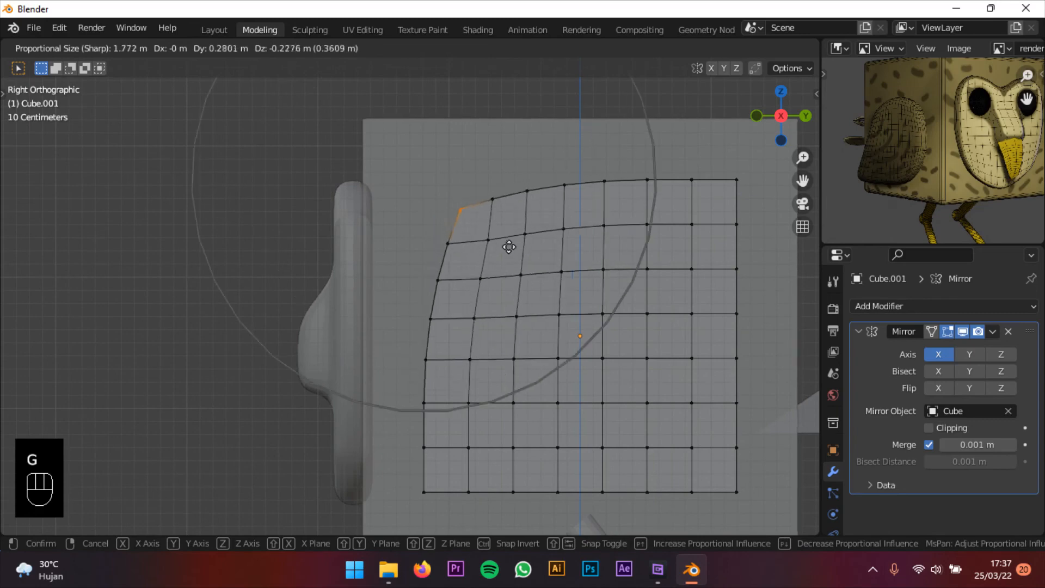
{"action": "left_click", "coordinate": [536, 262]}
- Round the wing's upper rear corner with a Sharp proportional move of about -0.43 m along Y and -0.38 m along Z, size 1.949
{"action": "middle_click_drag", "start_coordinate": [554, 311], "coordinate": [471, 268], "text": "shift"}
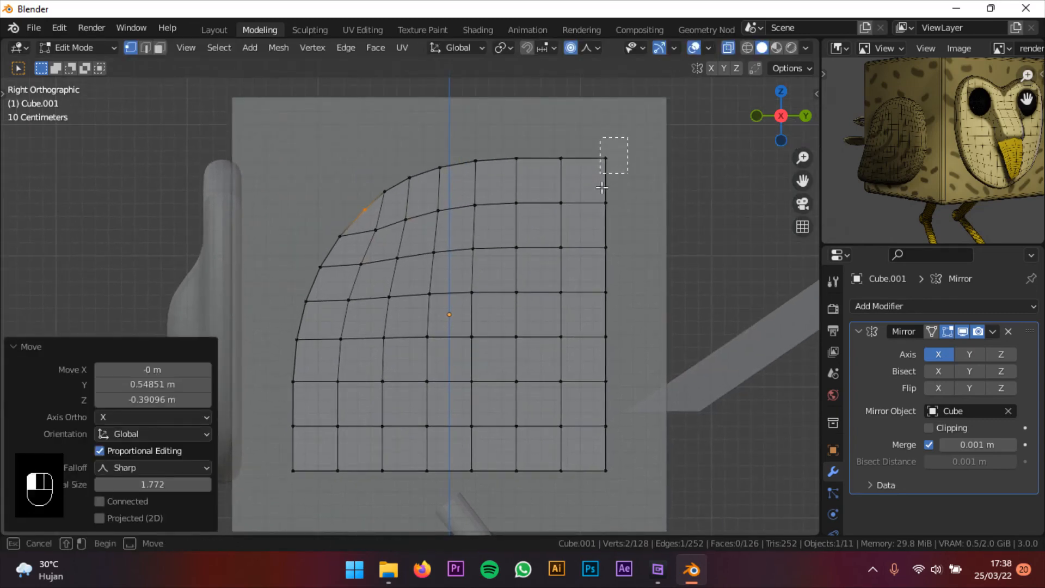
{"action": "left_click_drag", "start_coordinate": [601, 187], "coordinate": [632, 130]}
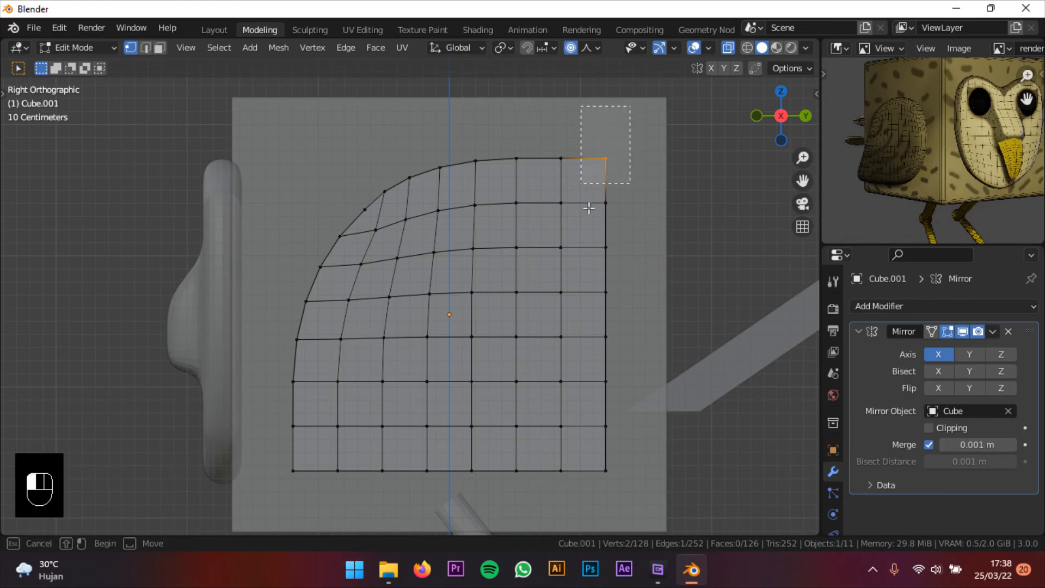
{"action": "key", "text": "g"}
{"action": "scroll", "coordinate": [559, 306], "scroll_direction": "down", "scroll_amount": 2}
{"action": "scroll", "coordinate": [577, 300], "scroll_direction": "up", "scroll_amount": 1}
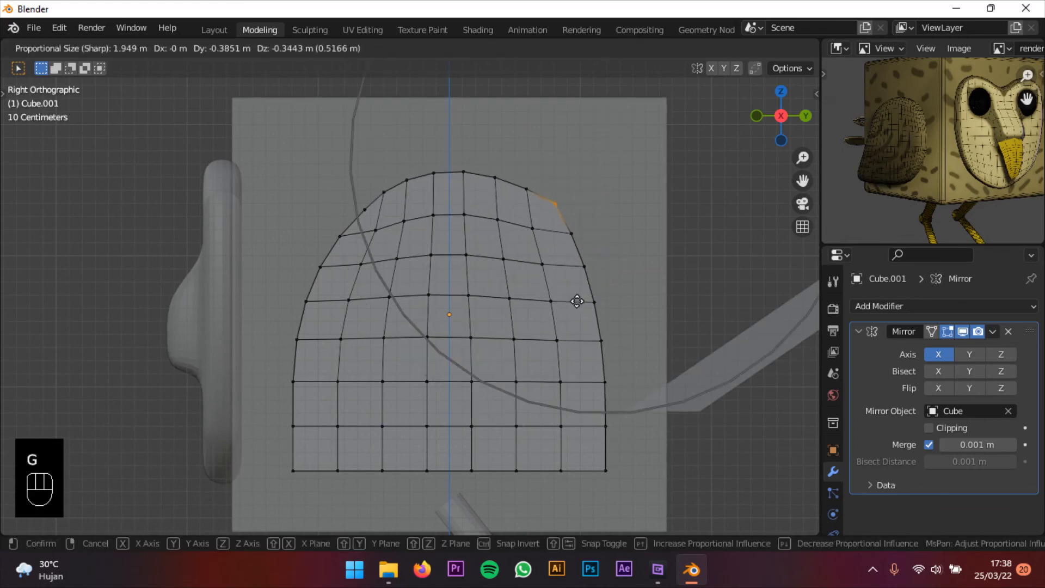
{"action": "left_click", "coordinate": [582, 295]}
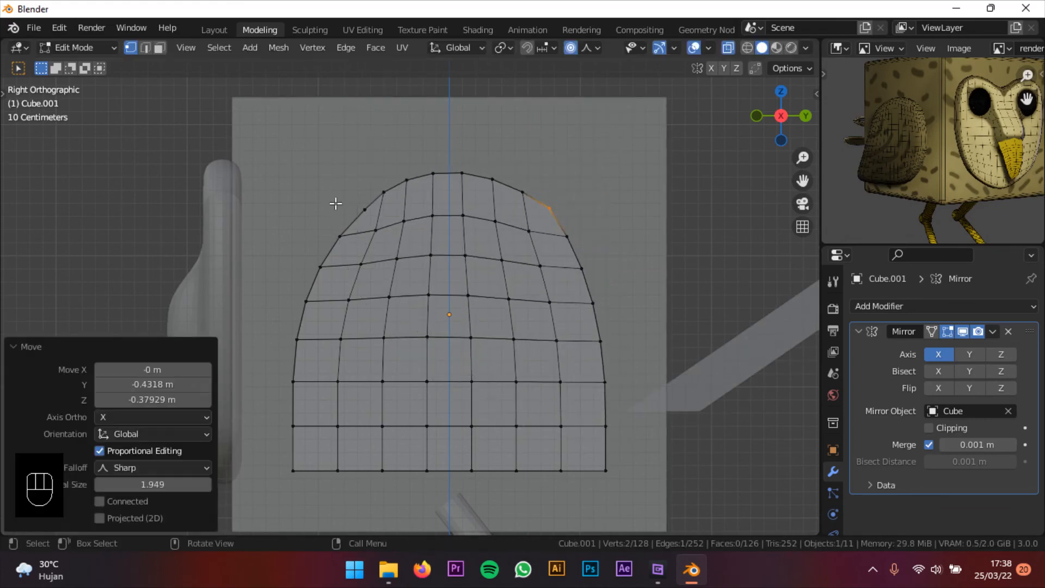
- Move the wing's lower front corner up and toward the rear with Sharp proportional editing to round it off
{"action": "left_click", "coordinate": [365, 209]}
{"action": "key", "text": "g"}
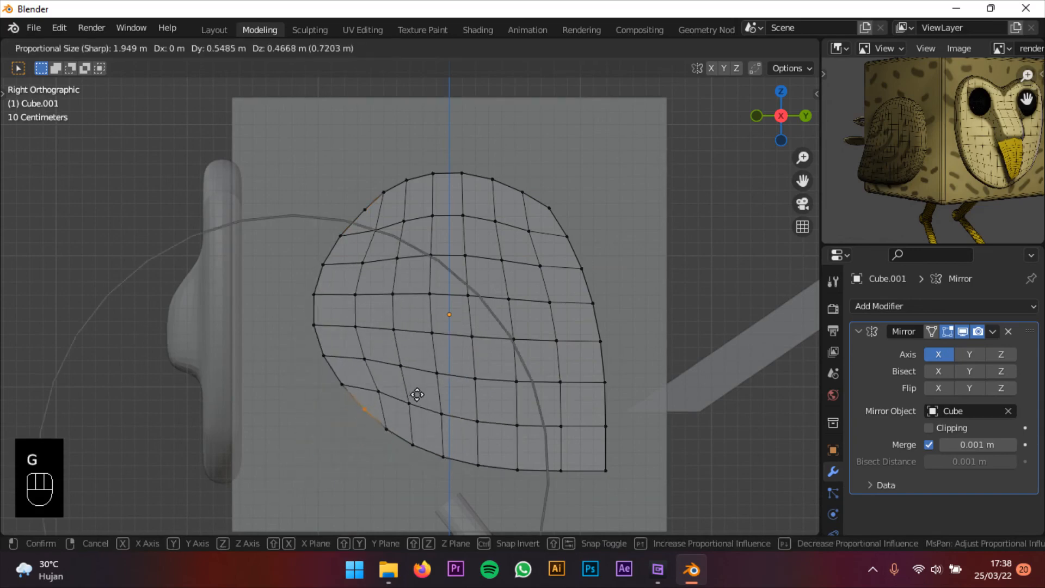
{"action": "left_click", "coordinate": [410, 403]}
- Move the wing's upper front corner forward toward the face and its upper rear corner slightly outward, using Sharp proportional editing
{"action": "left_click", "coordinate": [365, 209]}
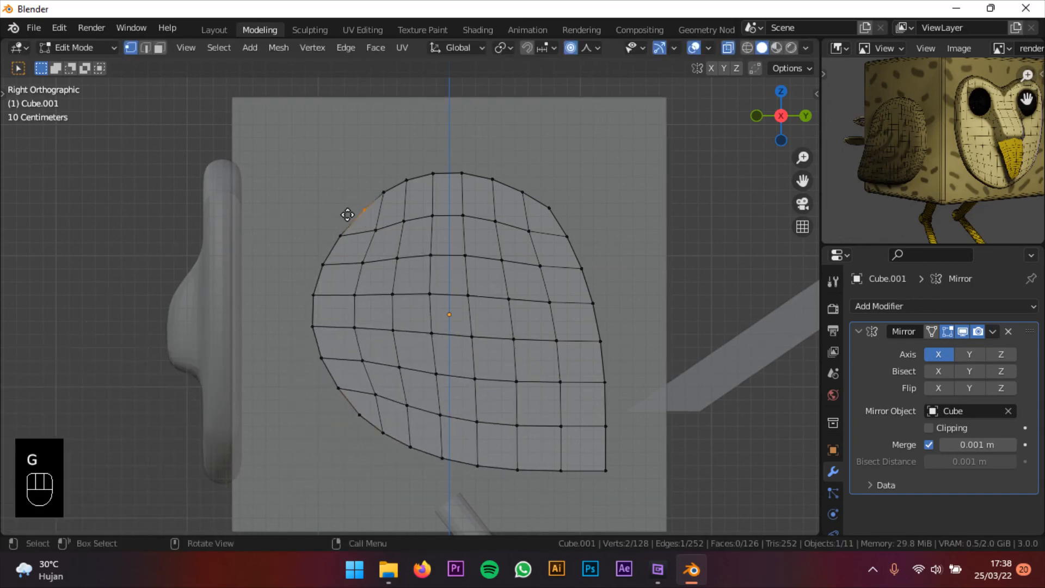
{"action": "key", "text": "g"}
{"action": "left_click", "coordinate": [316, 205]}
{"action": "left_click", "coordinate": [545, 209]}
{"action": "key", "text": "g"}
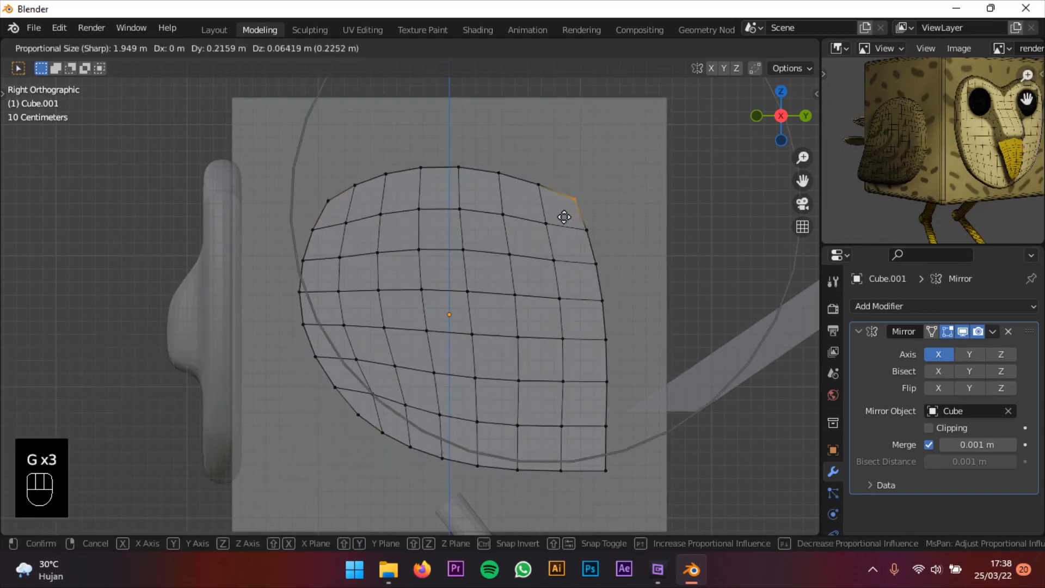
{"action": "left_click", "coordinate": [538, 228]}
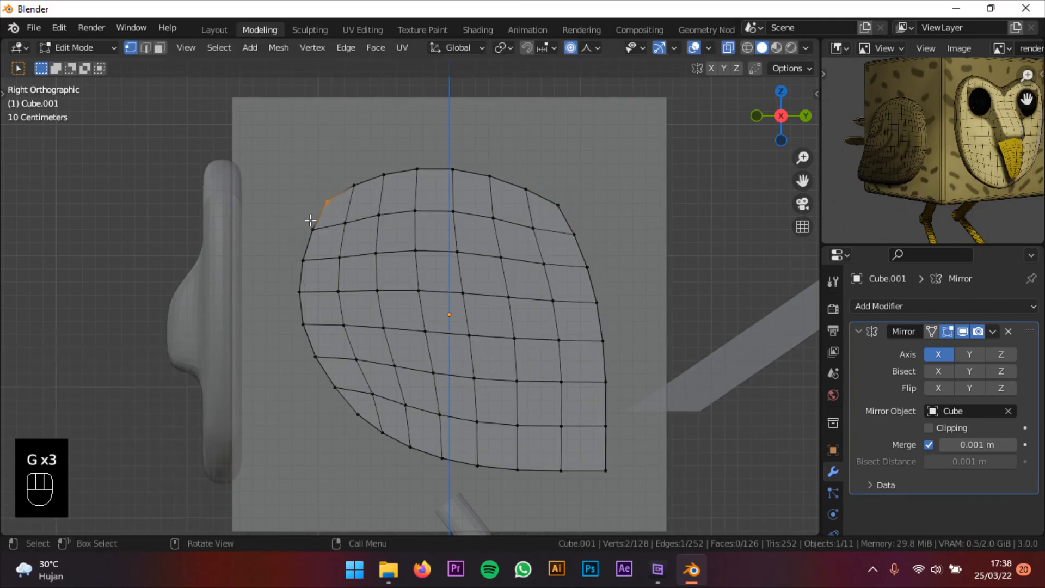
- Pull the wing's upper front corner back by about 0.09 m along Y and -0.07 m along Z
{"action": "left_click", "coordinate": [333, 213]}
{"action": "key", "text": "g"}
{"action": "left_click", "coordinate": [345, 225]}
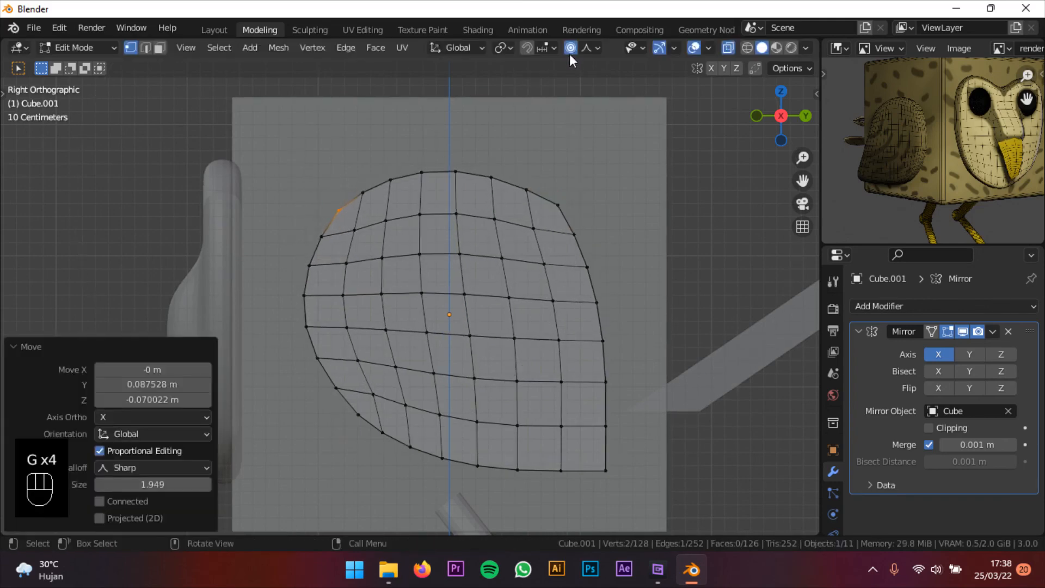
- Set the proportional falloff to Smooth and move the upper front corner about -0.10 m along Y and 0.006 m along Z
{"action": "left_click", "coordinate": [587, 48]}
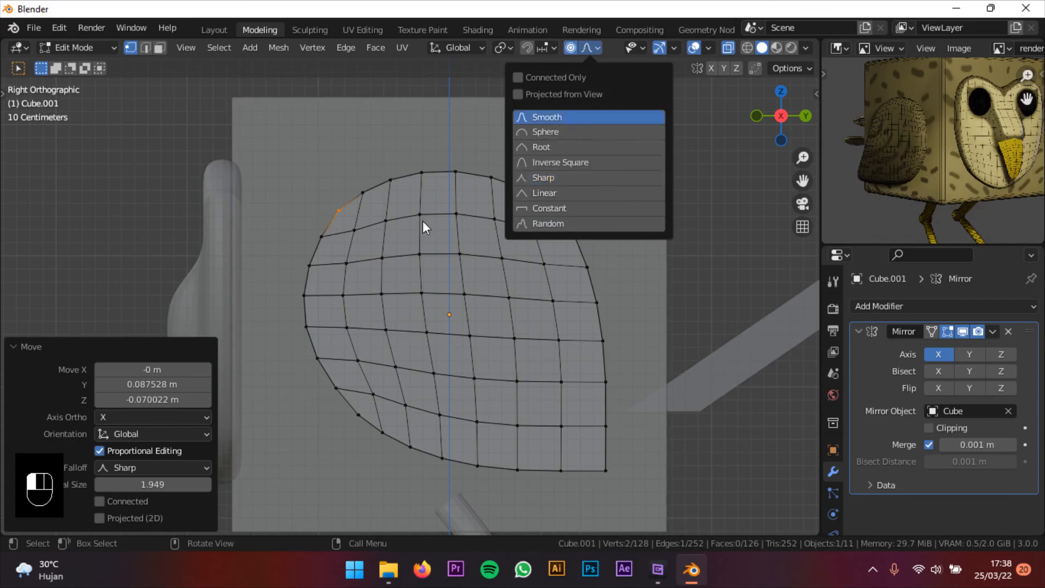
{"action": "key", "text": "g"}
{"action": "left_click", "coordinate": [373, 196]}
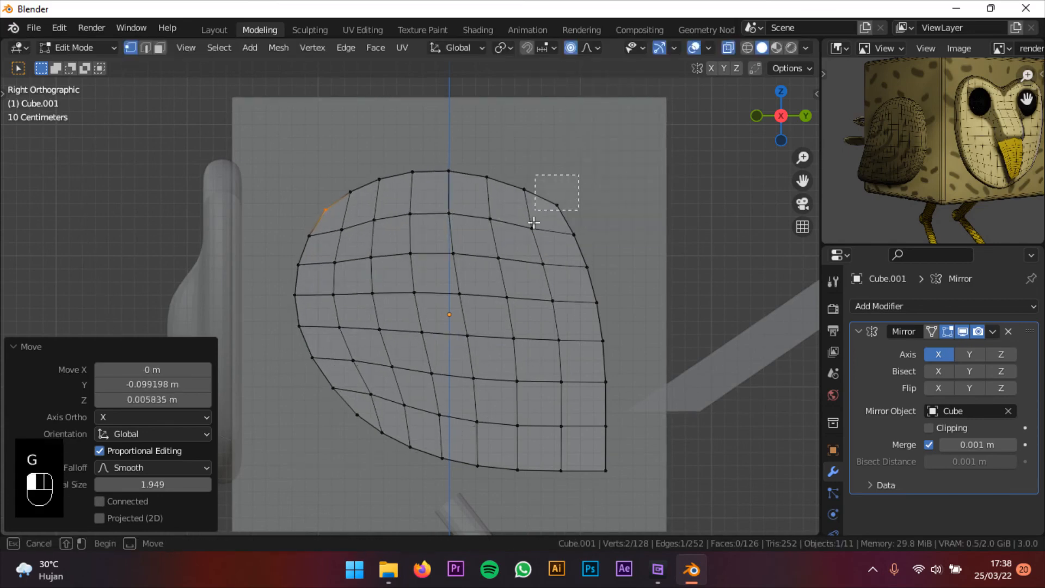
- Move the wing's upper rear corner about -0.33 m along Y and -0.22 m along Z with Smooth falloff at size 2.144
{"action": "left_click_drag", "start_coordinate": [533, 223], "coordinate": [535, 218]}
{"action": "key", "text": "g"}
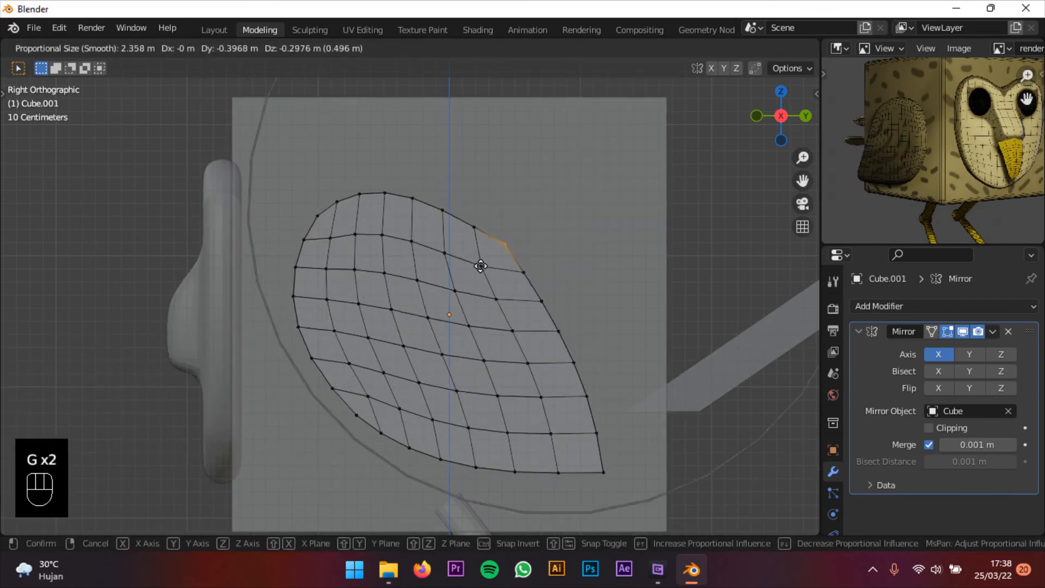
{"action": "right_click", "coordinate": [493, 259]}
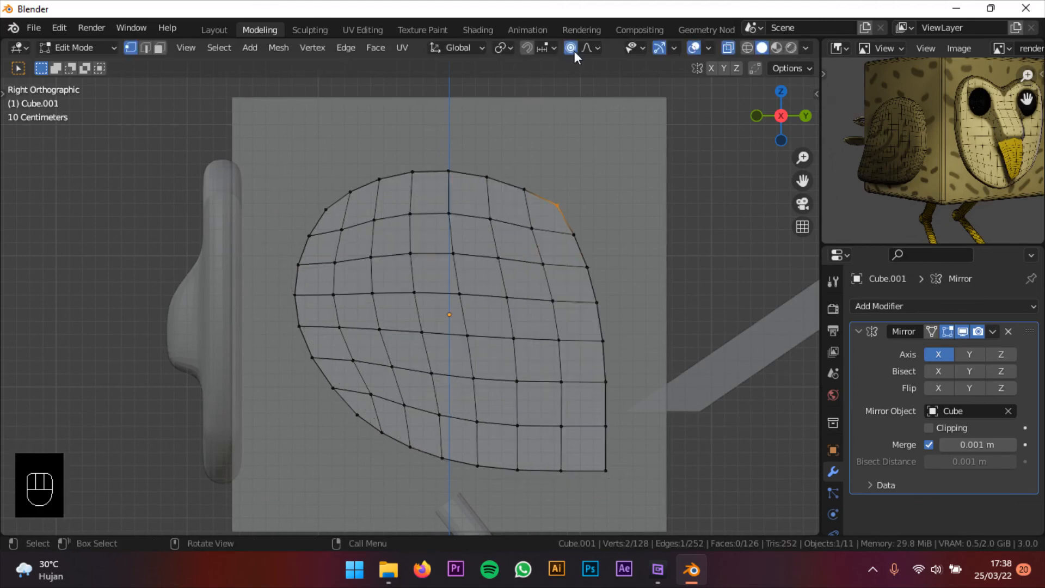
{"action": "key", "text": "g"}
{"action": "left_click", "coordinate": [555, 101]}
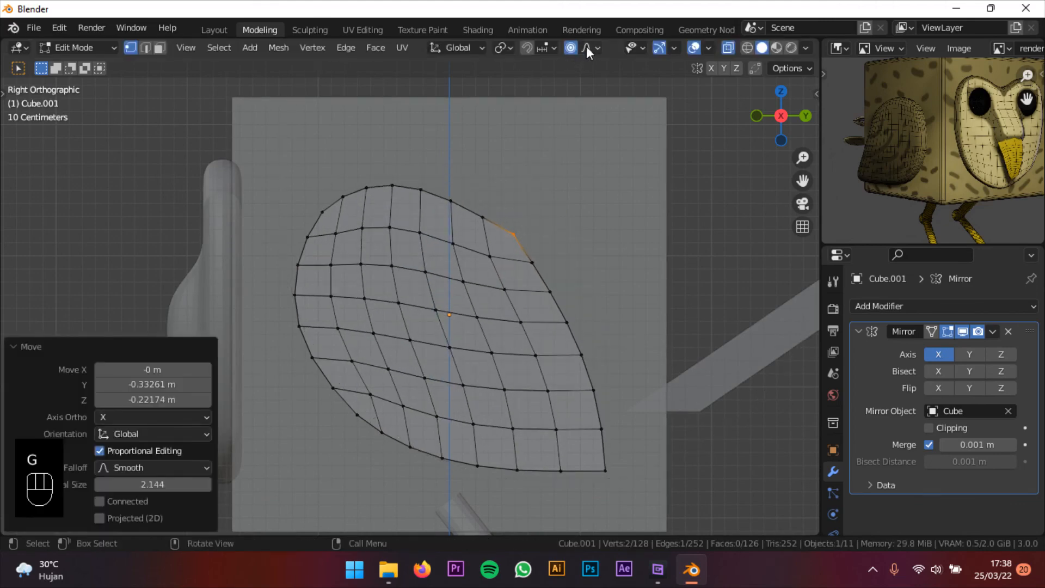
- Set the falloff to Sharp and move the upper rear corner about -0.035 m along Y and 0.023 m along Z, size 1.100
{"action": "left_click", "coordinate": [586, 47]}
{"action": "left_click", "coordinate": [556, 172]}
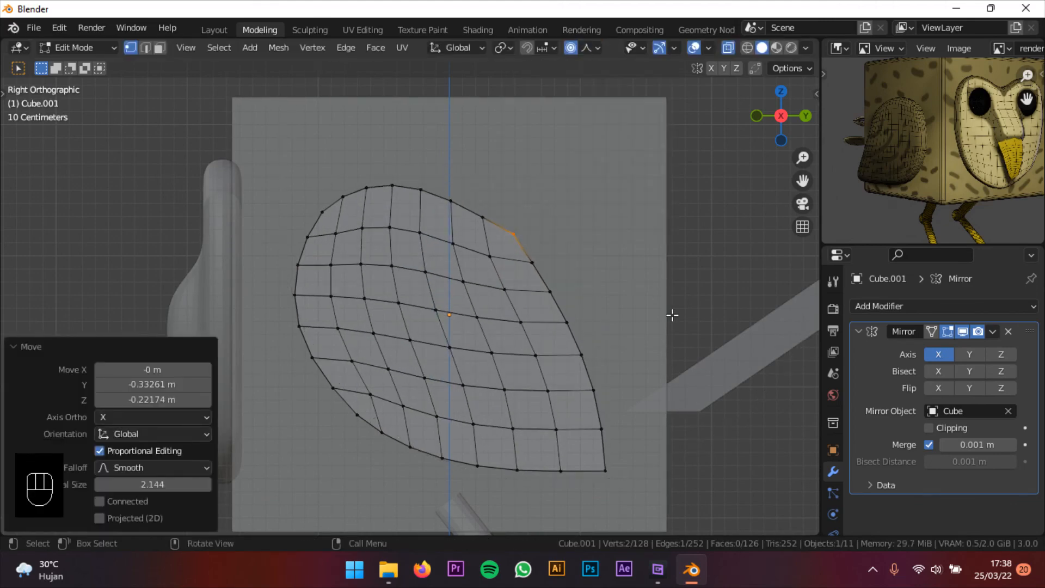
{"action": "key", "text": "g"}
{"action": "scroll", "coordinate": [664, 312], "scroll_direction": "up", "scroll_amount": 2}
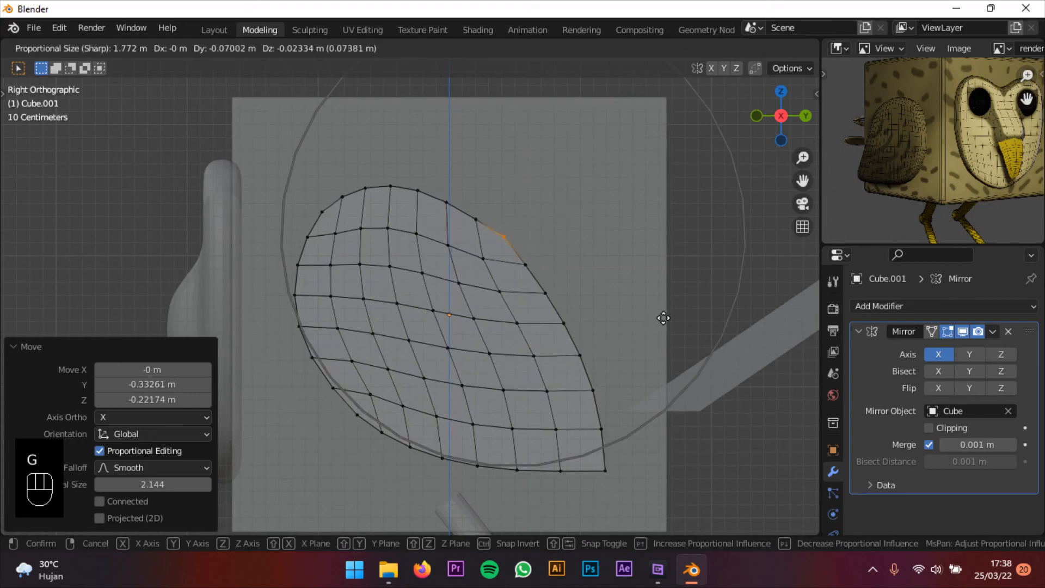
{"action": "scroll", "coordinate": [664, 316], "scroll_direction": "up", "scroll_amount": 5}
{"action": "left_click", "coordinate": [669, 310]}
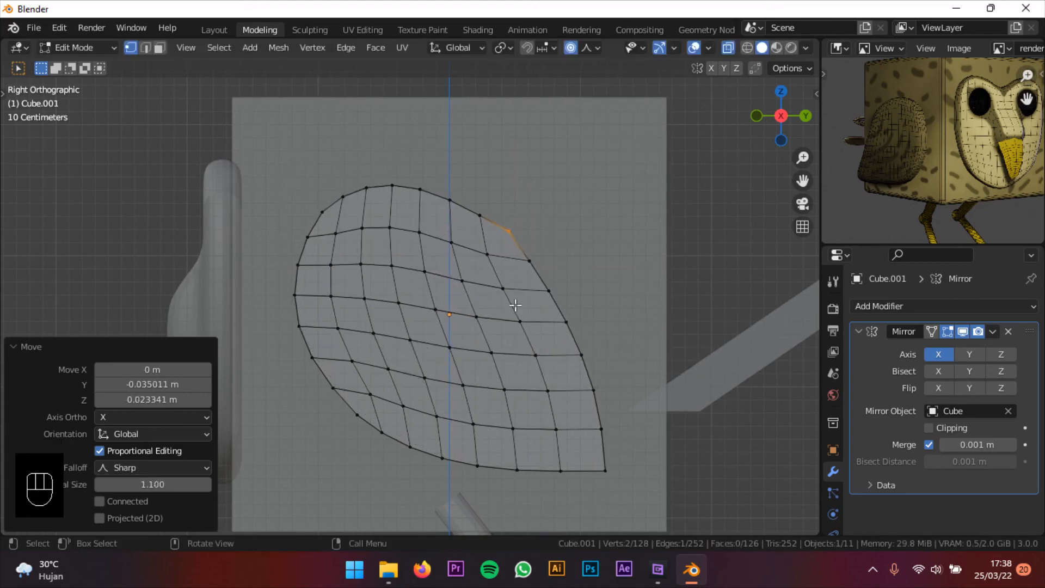
- Turn off X-ray and return the wing to Object Mode
{"action": "scroll", "coordinate": [515, 294], "scroll_direction": "down", "scroll_amount": 4}
{"action": "middle_click_drag", "start_coordinate": [459, 298], "coordinate": [700, 72], "text": "shift"}
{"action": "left_click", "coordinate": [728, 48]}
{"action": "left_click", "coordinate": [73, 47]}
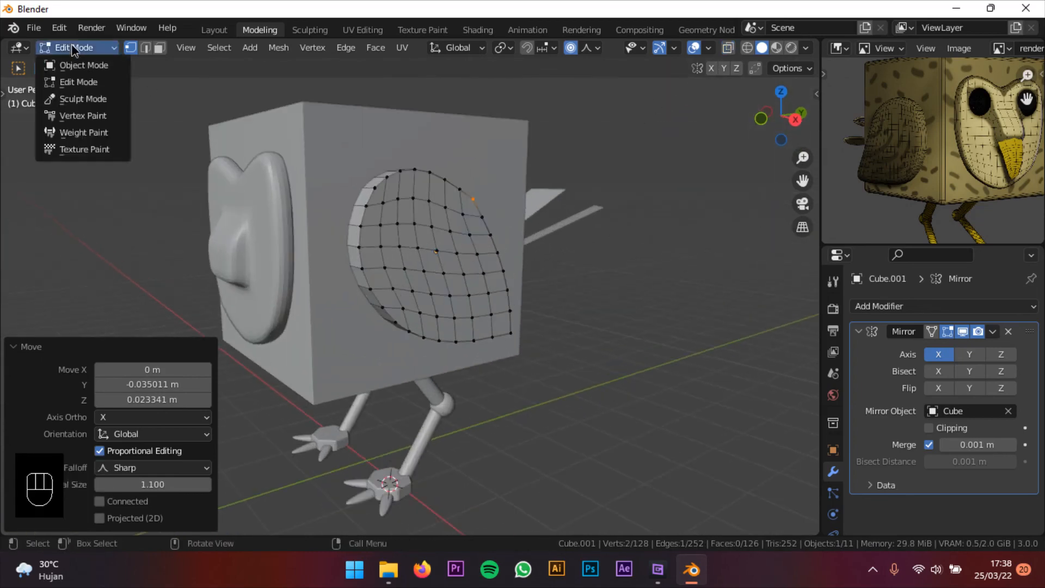
{"action": "left_click", "coordinate": [84, 65]}
- Add a Subdivision Surface modifier to the wing, set its viewport level to 2 and deselect the wing
{"action": "left_click", "coordinate": [903, 305]}
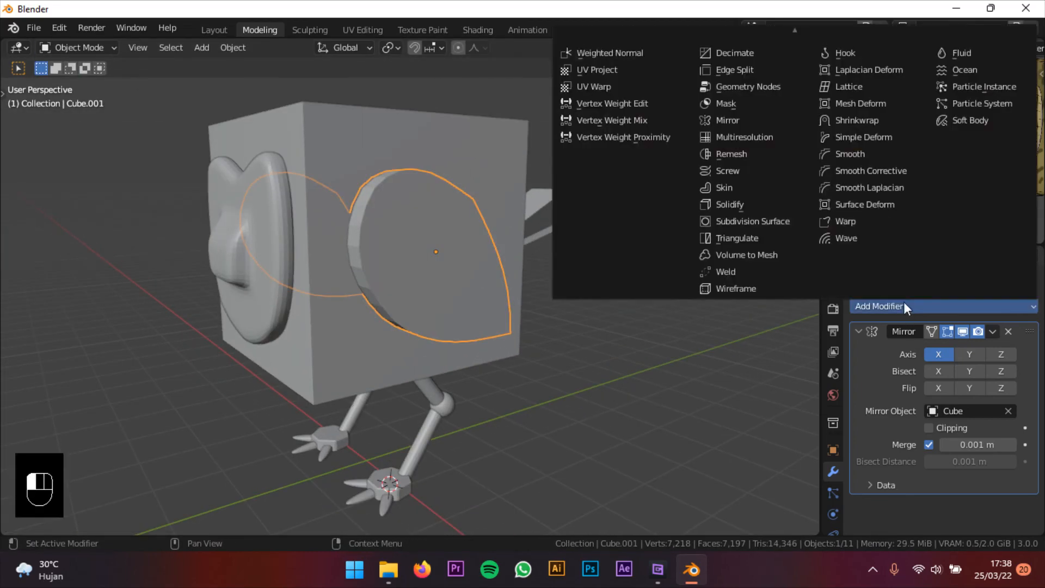
{"action": "left_click", "coordinate": [747, 224]}
{"action": "scroll", "coordinate": [623, 357], "scroll_direction": "up", "scroll_amount": 2}
{"action": "scroll", "coordinate": [622, 357], "scroll_direction": "up", "scroll_amount": 3}
{"action": "middle_click_drag", "start_coordinate": [623, 358], "coordinate": [571, 327]}
{"action": "scroll", "coordinate": [974, 502], "scroll_direction": "down", "scroll_amount": 3}
{"action": "left_click", "coordinate": [1011, 467]}
{"action": "scroll", "coordinate": [616, 390], "scroll_direction": "down", "scroll_amount": 4}
{"action": "left_click", "coordinate": [612, 391]}
{"action": "scroll", "coordinate": [567, 358], "scroll_direction": "down", "scroll_amount": 3}
{"action": "scroll", "coordinate": [643, 329], "scroll_direction": "down", "scroll_amount": 2}
{"action": "scroll", "coordinate": [537, 317], "scroll_direction": "up", "scroll_amount": 2}
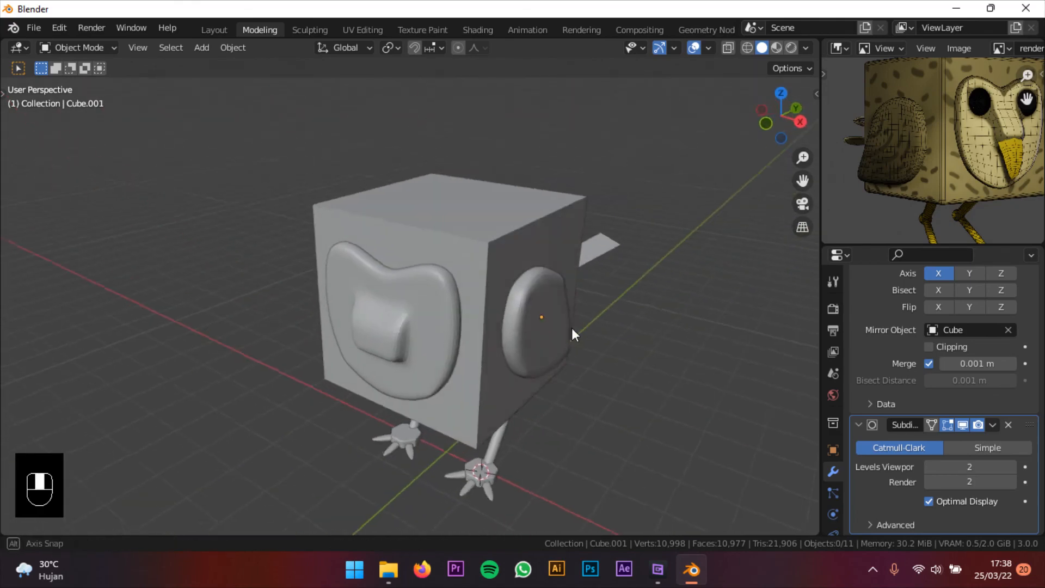
- Select the face panel and place the 3D cursor on its surface at the eye position beside the nose
{"action": "scroll", "coordinate": [964, 99], "scroll_direction": "down", "scroll_amount": 3}
{"action": "middle_click_drag", "start_coordinate": [571, 266], "coordinate": [602, 234]}
{"action": "mouse_move", "coordinate": [572, 240]}
{"action": "middle_mouse_down", "text": "shift"}
{"action": "mouse_move", "coordinate": [565, 216]}
{"action": "mouse_move", "coordinate": [577, 237]}
{"action": "middle_mouse_up", "text": "shift"}
{"action": "scroll", "coordinate": [592, 227], "scroll_direction": "up", "scroll_amount": 4}
{"action": "left_click", "coordinate": [593, 227]}
{"action": "scroll", "coordinate": [598, 224], "scroll_direction": "down", "scroll_amount": 2}
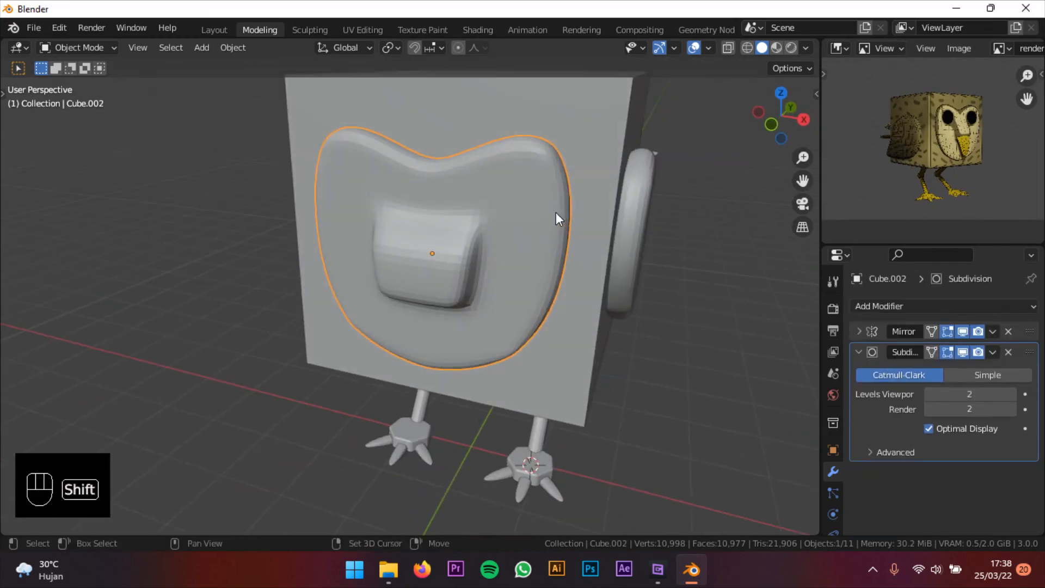
{"action": "right_click", "coordinate": [509, 213], "text": "shift"}
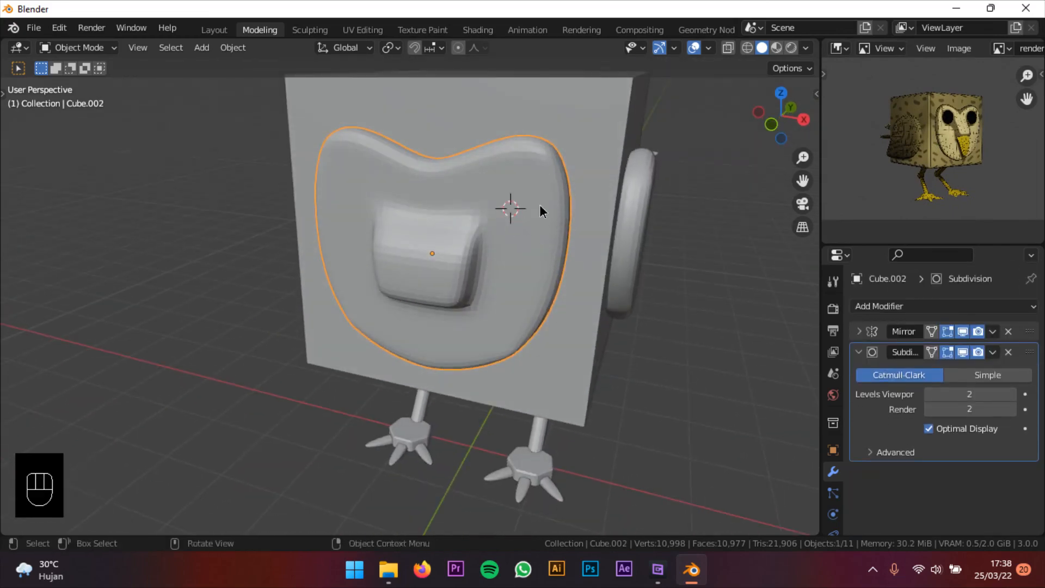
- Add a UV sphere with 32 segments, 16 rings and a 1 m radius at the 3D cursor
{"action": "key", "text": "shift+a"}
{"action": "mouse_move", "coordinate": [504, 223]}
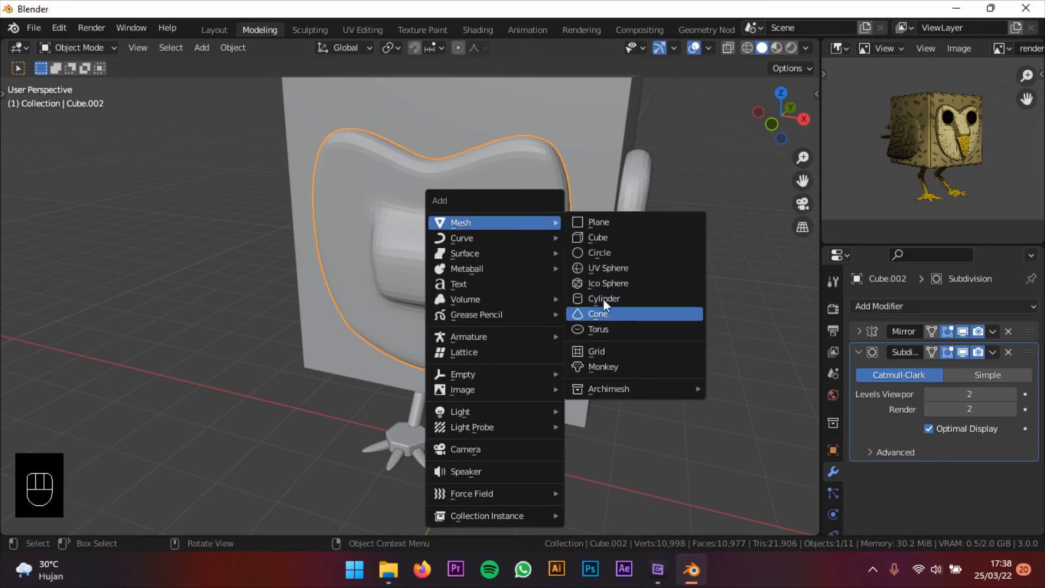
{"action": "left_click", "coordinate": [610, 267]}
{"action": "scroll", "coordinate": [627, 306], "scroll_direction": "down", "scroll_amount": 3}
{"action": "middle_click_drag", "start_coordinate": [603, 328], "coordinate": [601, 333]}
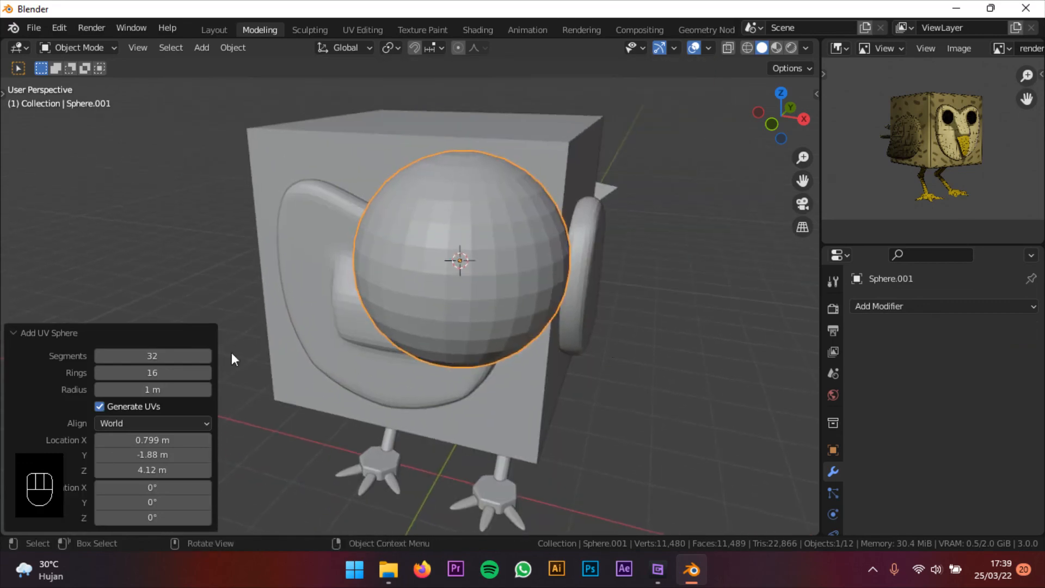
{"action": "left_click", "coordinate": [139, 339]}
- Scale the UV sphere down to eye size on the face panel
{"action": "scroll", "coordinate": [381, 303], "scroll_direction": "down", "scroll_amount": 2}
{"action": "key", "text": "s"}
{"action": "left_click", "coordinate": [512, 324]}
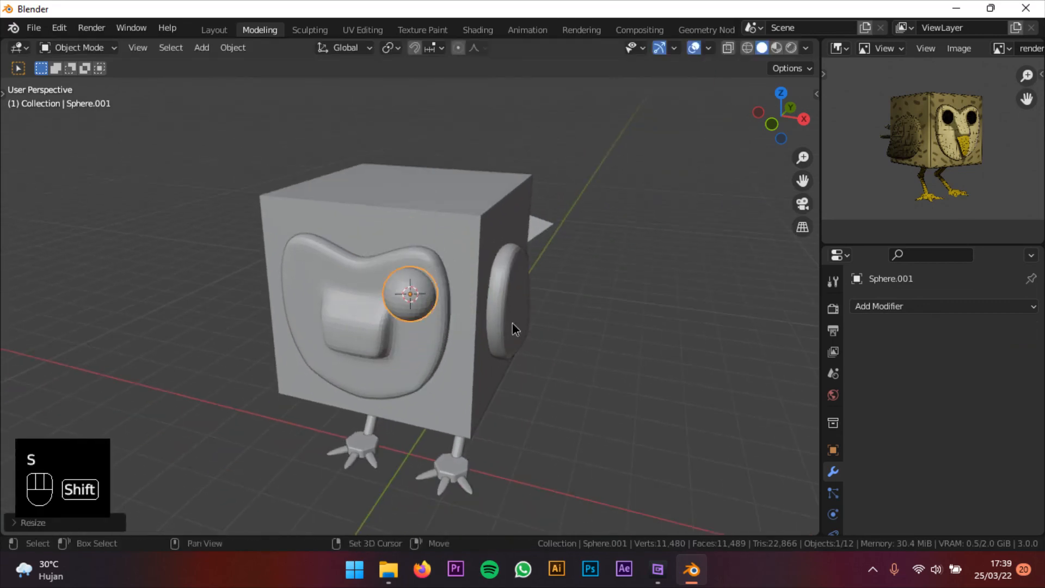
- Try to rotate the eye sphere 90° about the X axis and move it along Y
{"action": "scroll", "coordinate": [566, 324], "scroll_direction": "up", "scroll_amount": 2}
{"action": "key", "text": "r"}
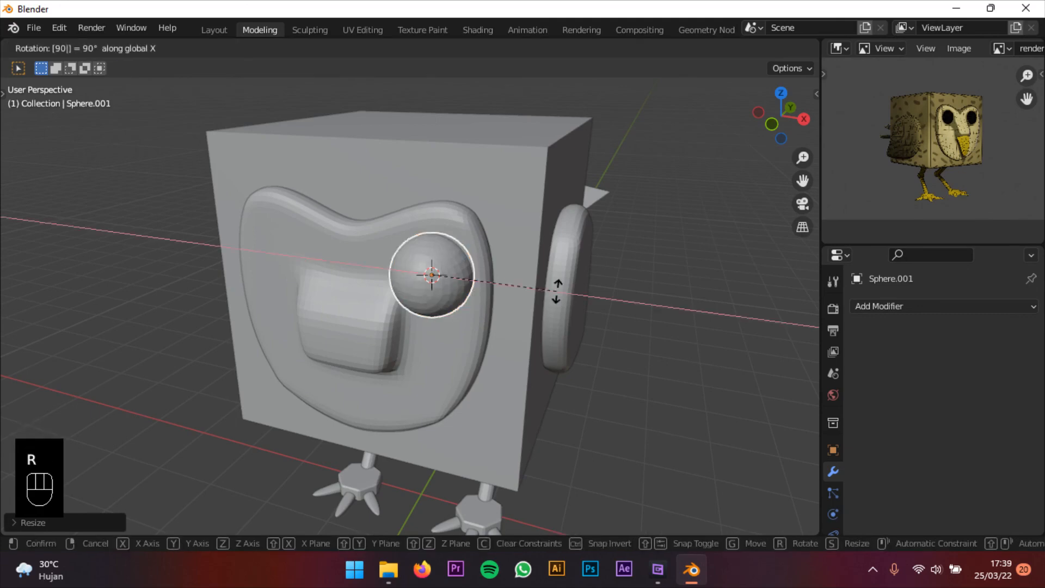
{"action": "left_click", "coordinate": [556, 292]}
{"action": "middle_click_drag", "start_coordinate": [554, 292], "coordinate": [509, 299], "text": "shift"}
{"action": "scroll", "coordinate": [533, 312], "scroll_direction": "up", "scroll_amount": 1}
{"action": "key", "text": "g"}
{"action": "key", "text": "y"}
{"action": "left_click", "coordinate": [506, 333]}
- Undo the eye sphere's last move and rotation
{"action": "scroll", "coordinate": [495, 286], "scroll_direction": "up", "scroll_amount": 2}
{"action": "key", "text": "ctrl+z"}
{"action": "key", "text": "ctrl+z"}
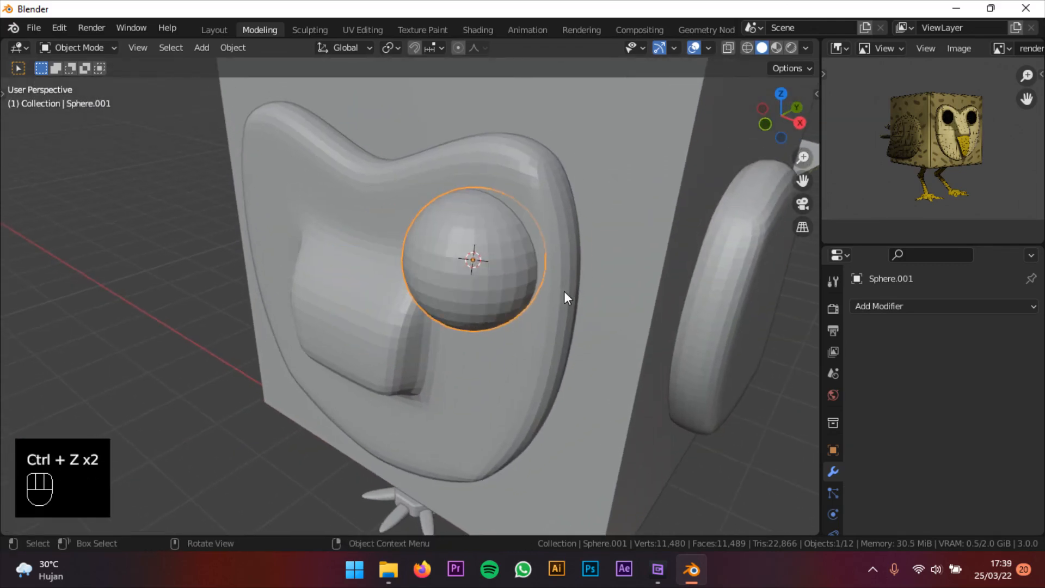
- Move the eye sphere along the Y axis out in front of the face panel
{"action": "key", "text": "g"}
{"action": "key", "text": "y"}
{"action": "left_click", "coordinate": [478, 331]}
{"action": "scroll", "coordinate": [455, 267], "scroll_direction": "up", "scroll_amount": 3}
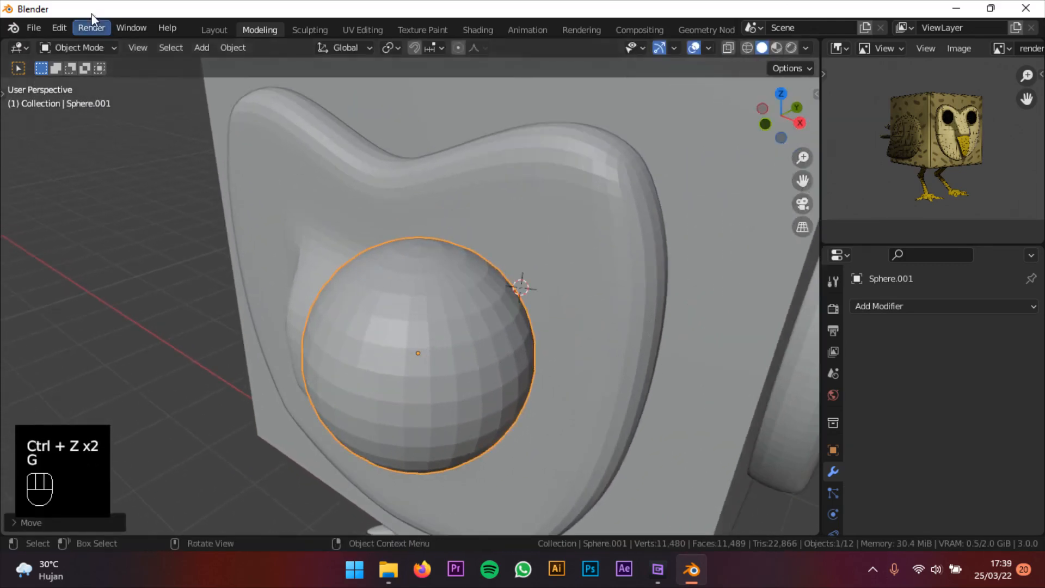
- Select the two rings of faces around the eye sphere's upper pole in Edit Mode
{"action": "left_click", "coordinate": [77, 48]}
{"action": "left_click", "coordinate": [79, 81]}
{"action": "mouse_move", "coordinate": [446, 302]}
{"action": "middle_mouse_down"}
{"action": "mouse_move", "coordinate": [463, 294]}
{"action": "mouse_move", "coordinate": [464, 128]}
{"action": "mouse_move", "coordinate": [460, 287]}
{"action": "middle_mouse_up"}
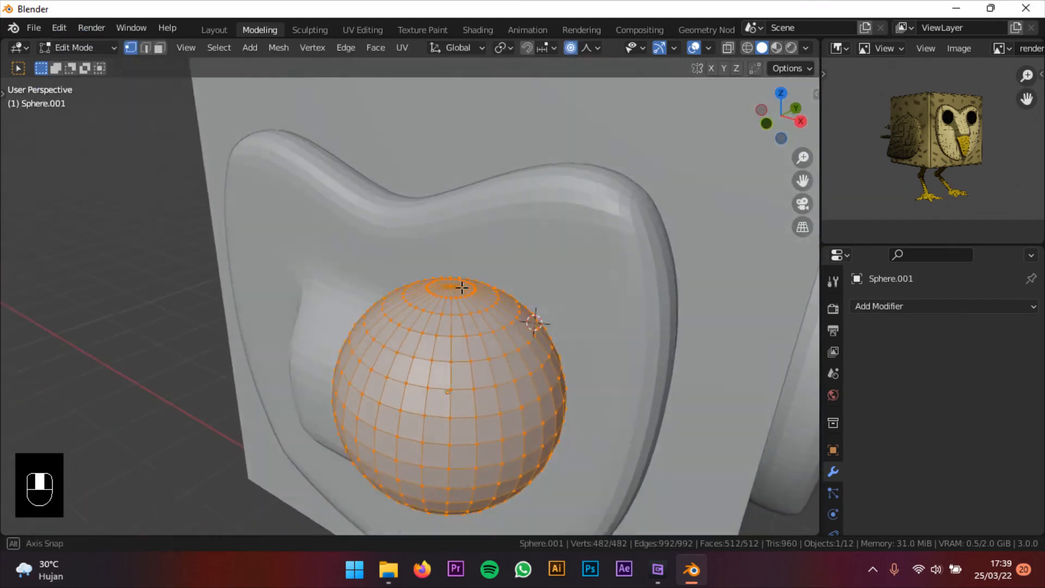
{"action": "middle_click_drag", "start_coordinate": [514, 334], "coordinate": [447, 235], "text": "shift"}
{"action": "scroll", "coordinate": [499, 231], "scroll_direction": "down", "scroll_amount": 2}
{"action": "scroll", "coordinate": [447, 234], "scroll_direction": "up", "scroll_amount": 3}
{"action": "middle_click_drag", "start_coordinate": [536, 280], "coordinate": [451, 280]}
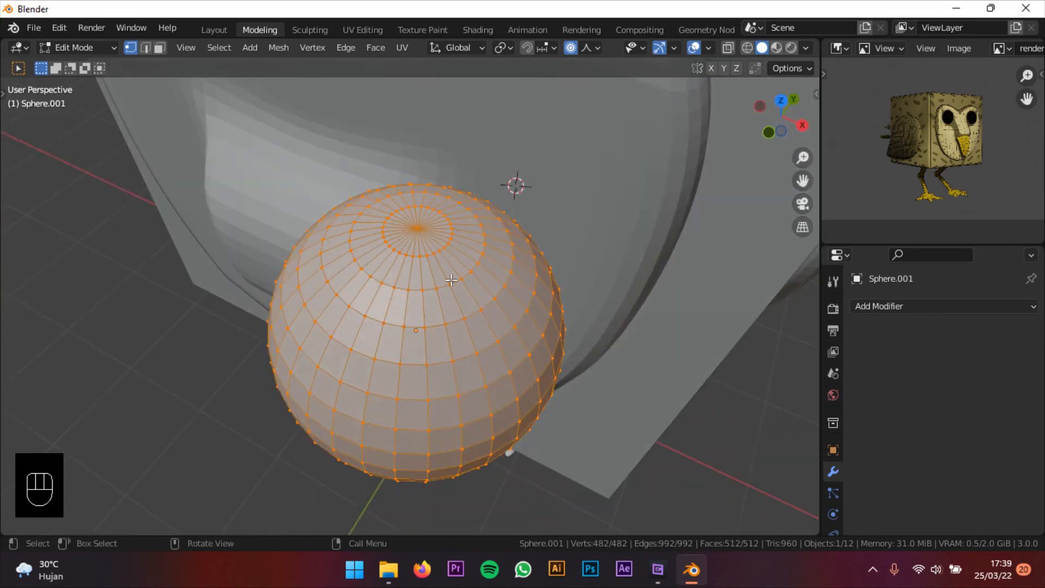
{"action": "left_click", "coordinate": [159, 49]}
{"action": "left_click", "coordinate": [438, 228], "text": "alt"}
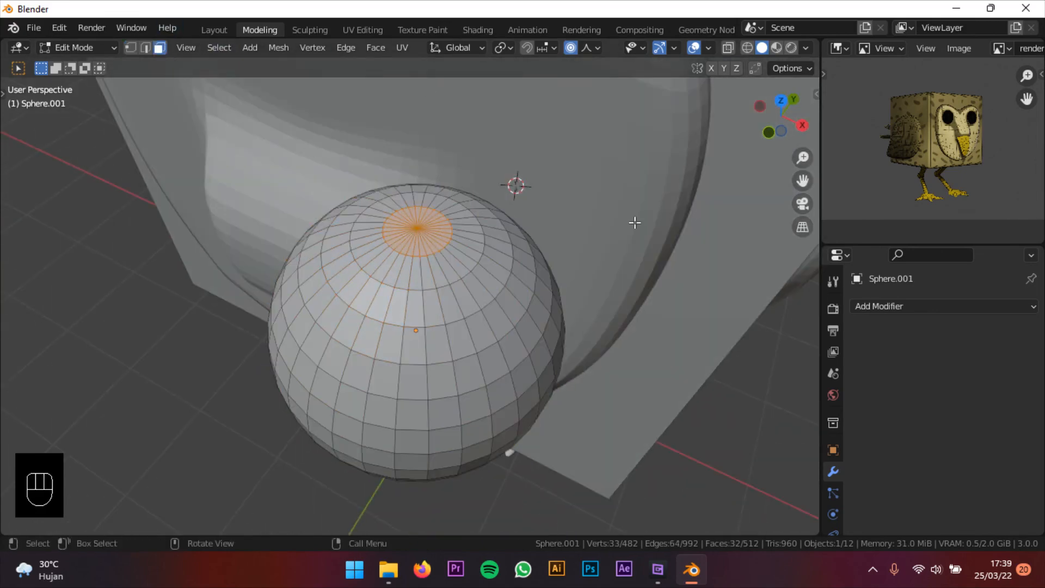
{"action": "scroll", "coordinate": [981, 111], "scroll_direction": "up", "scroll_amount": 3}
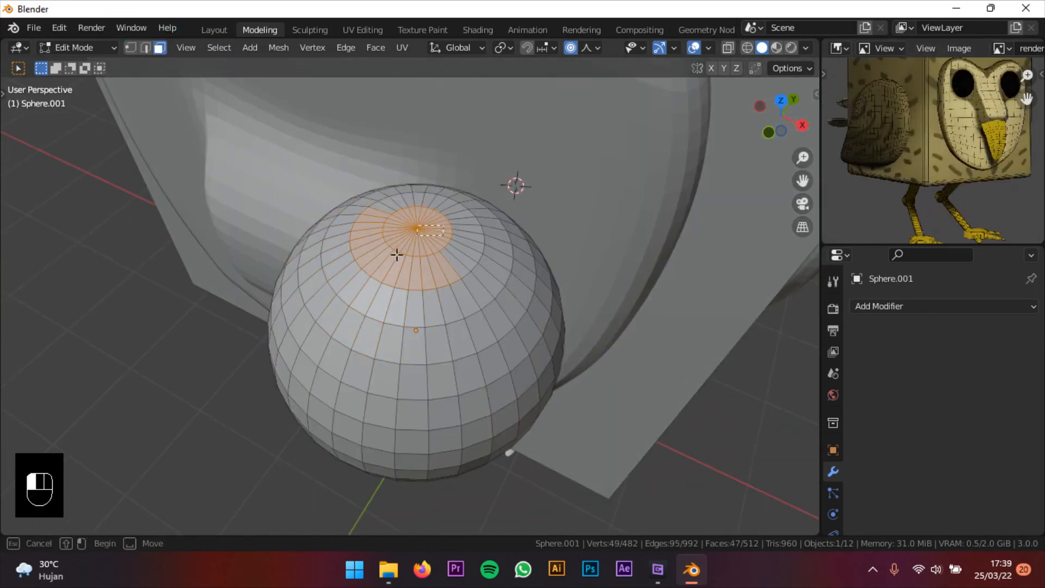
{"action": "middle_click_drag", "start_coordinate": [397, 270], "coordinate": [362, 481]}
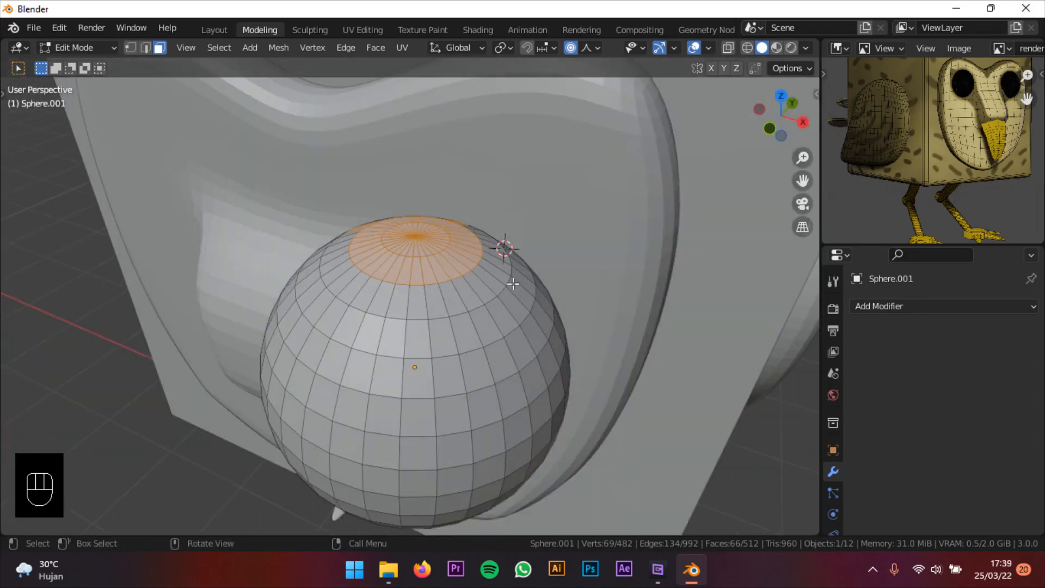
- Examine the sphere's pole faces and the eyes in the reference image, and return to Object Mode
{"action": "mouse_move", "coordinate": [513, 283]}
{"action": "middle_mouse_down"}
{"action": "mouse_move", "coordinate": [622, 270]}
{"action": "mouse_move", "coordinate": [510, 296]}
{"action": "middle_mouse_up"}
{"action": "scroll", "coordinate": [977, 84], "scroll_direction": "up", "scroll_amount": 2}
{"action": "middle_click_drag", "start_coordinate": [977, 85], "coordinate": [966, 130]}
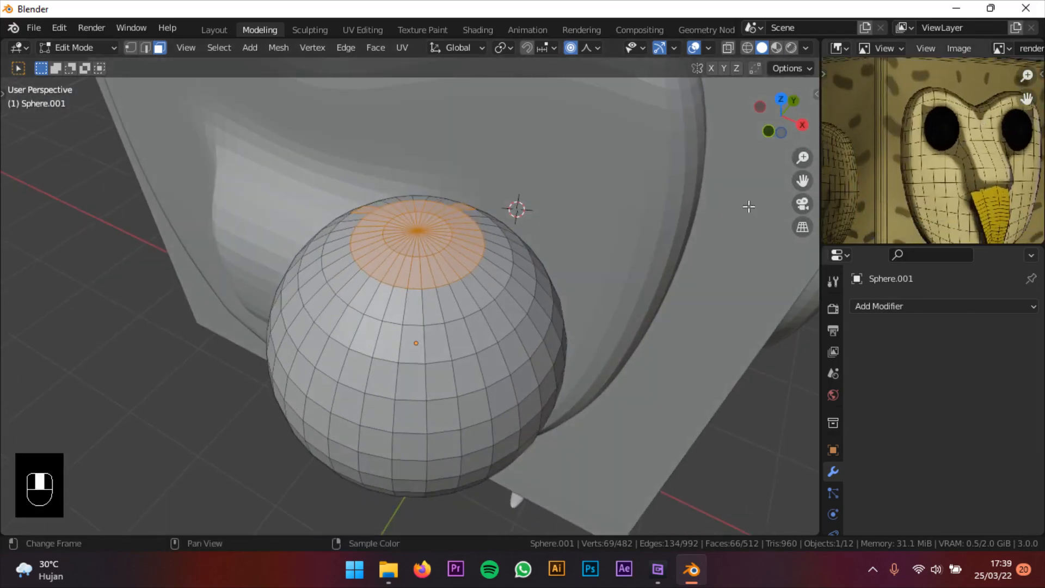
{"action": "mouse_move", "coordinate": [469, 286]}
{"action": "middle_mouse_down"}
{"action": "mouse_move", "coordinate": [566, 256]}
{"action": "mouse_move", "coordinate": [476, 305]}
{"action": "middle_mouse_up"}
{"action": "middle_click_drag", "start_coordinate": [487, 375], "coordinate": [464, 294]}
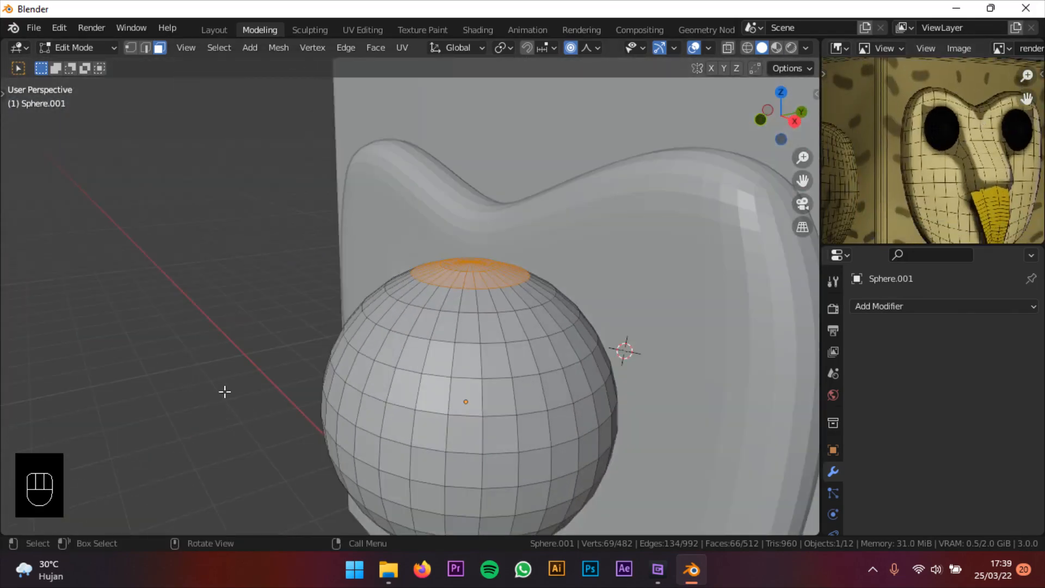
{"action": "left_click", "coordinate": [82, 47]}
{"action": "left_click", "coordinate": [92, 63]}
- Rotate the eye sphere about the global X axis so its pole faces forward
{"action": "middle_click_drag", "start_coordinate": [351, 243], "coordinate": [563, 311]}
{"action": "key", "text": "r"}
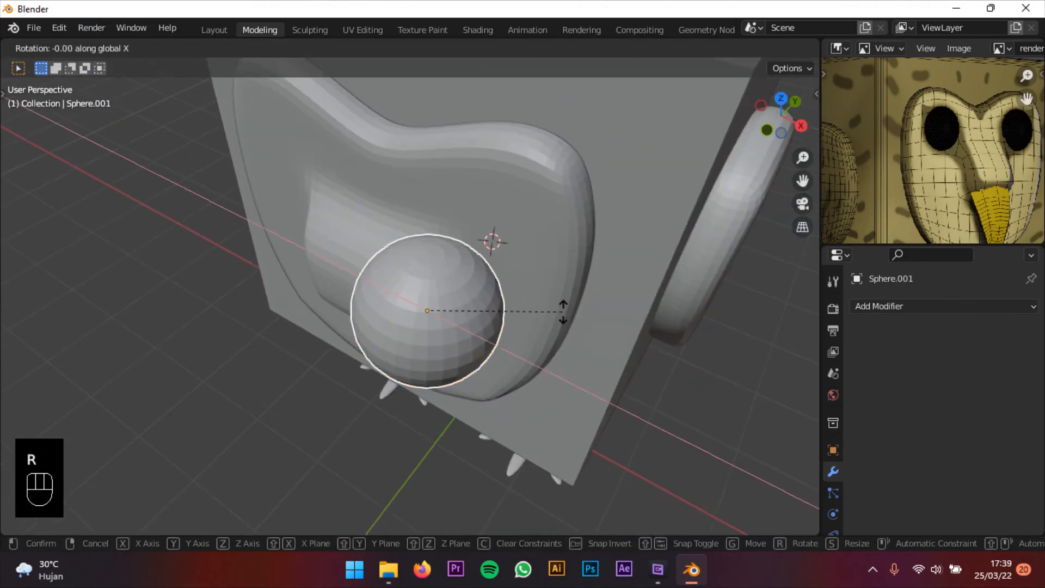
{"action": "key", "text": "Return"}
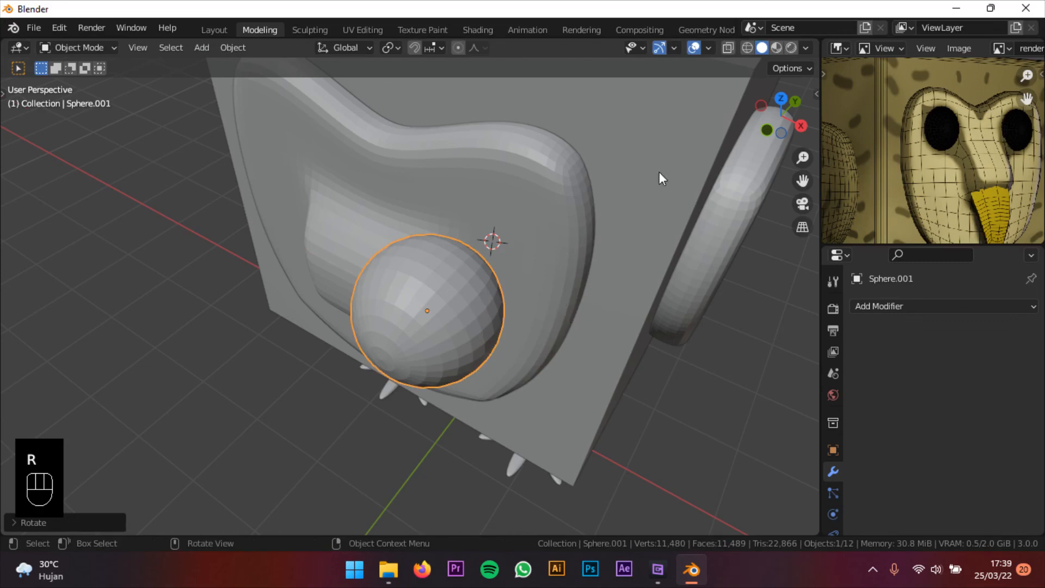
- Flatten the eye sphere along the Y axis into a thin ellipsoid, working from the right orthographic view
{"action": "left_click", "coordinate": [798, 128]}
{"action": "scroll", "coordinate": [561, 283], "scroll_direction": "up", "scroll_amount": 1}
{"action": "scroll", "coordinate": [536, 288], "scroll_direction": "up", "scroll_amount": 1}
{"action": "key", "text": "s"}
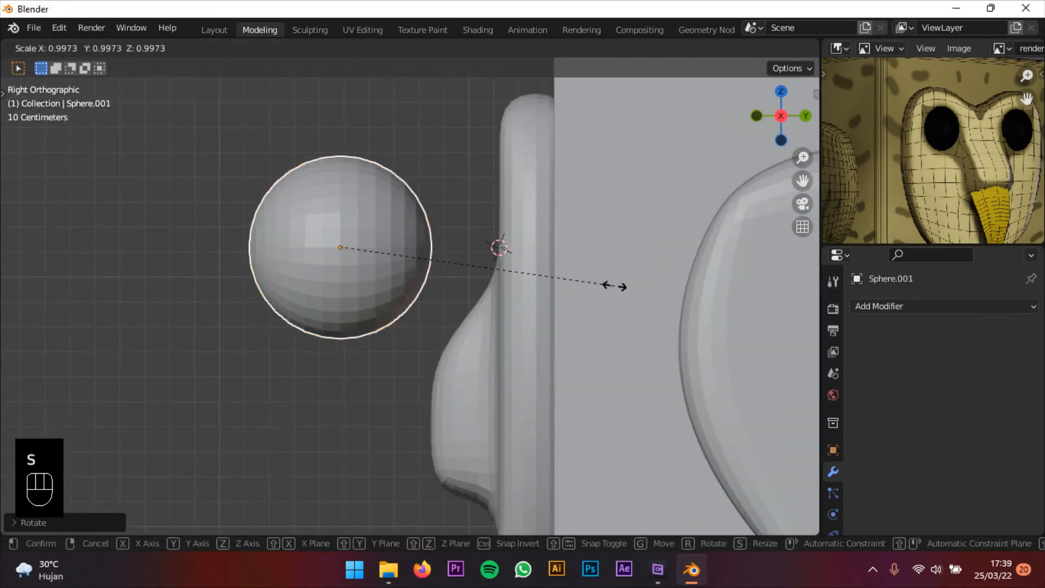
{"action": "key", "text": "y"}
{"action": "left_click", "coordinate": [452, 266]}
{"action": "scroll", "coordinate": [449, 270], "scroll_direction": "up", "scroll_amount": 1}
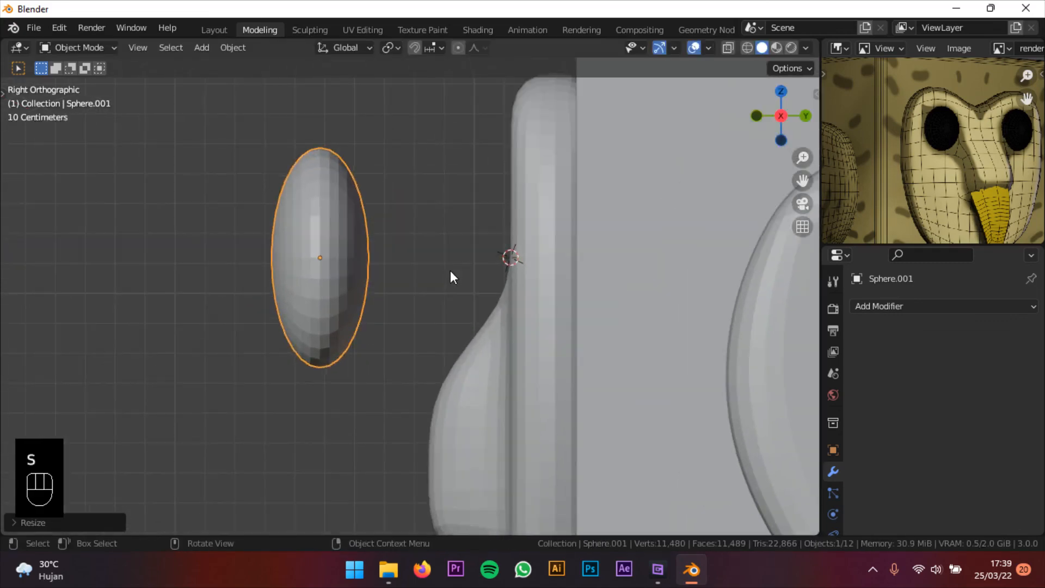
- Move the flattened eye along the Y axis until it is partly embedded in the face panel
{"action": "key", "text": "g"}
{"action": "key", "text": "y"}
{"action": "left_click", "coordinate": [630, 338]}
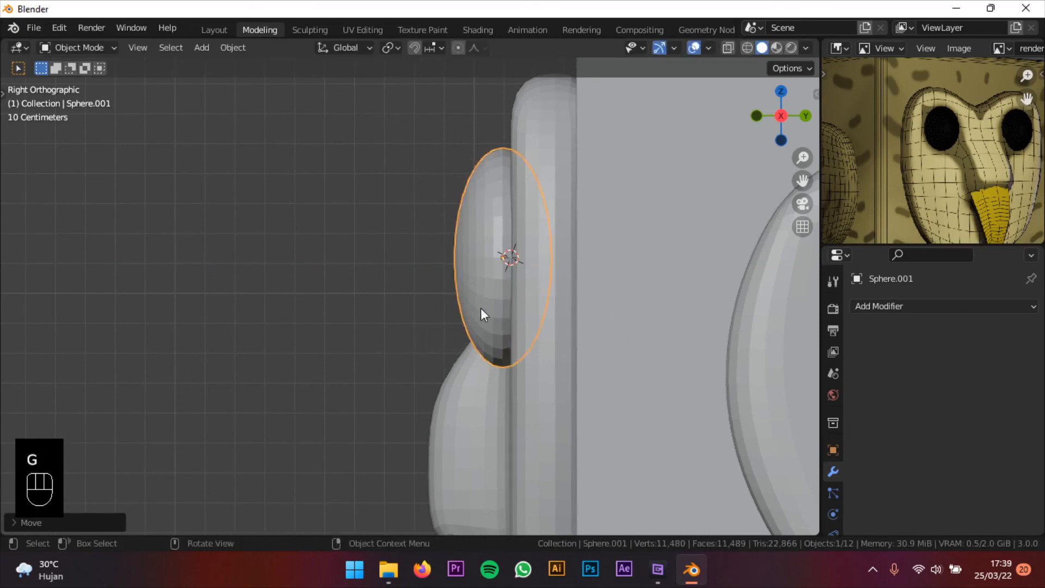
- Adjust the flattened eye's overall size to fit the face panel
{"action": "middle_click_drag", "start_coordinate": [483, 313], "coordinate": [549, 321]}
{"action": "scroll", "coordinate": [549, 321], "scroll_direction": "down", "scroll_amount": 2}
{"action": "key", "text": "s"}
{"action": "right_click", "coordinate": [553, 305]}
{"action": "scroll", "coordinate": [609, 291], "scroll_direction": "up", "scroll_amount": 2}
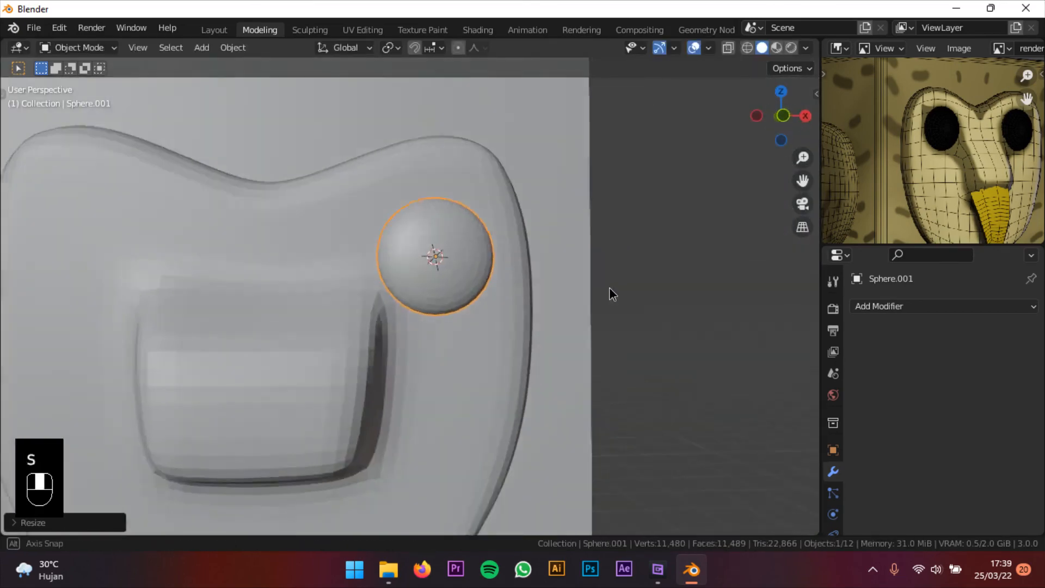
{"action": "key", "text": "s"}
{"action": "left_click", "coordinate": [604, 314]}
{"action": "scroll", "coordinate": [544, 321], "scroll_direction": "down", "scroll_amount": 3}
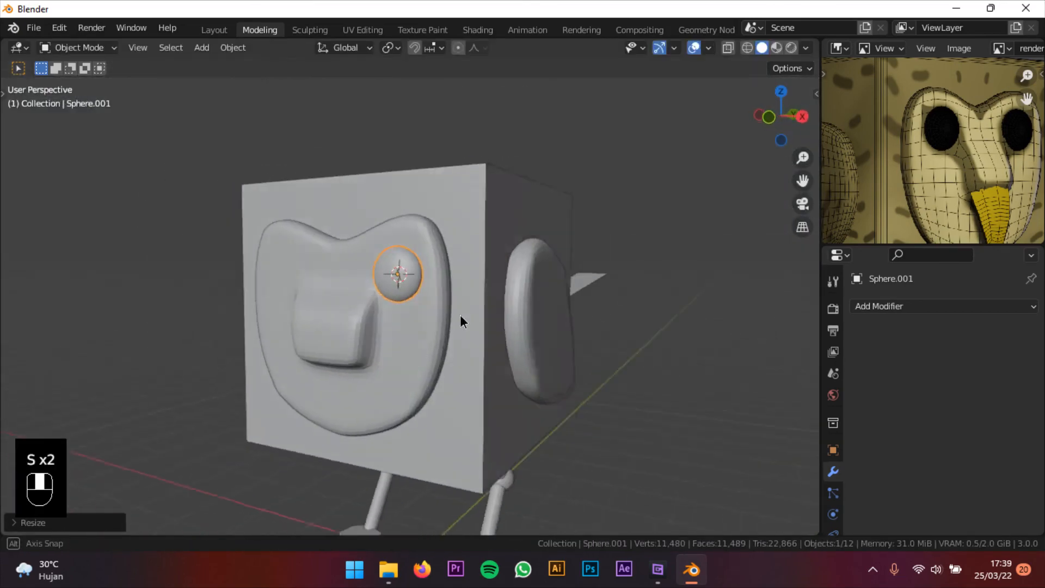
{"action": "scroll", "coordinate": [459, 320], "scroll_direction": "up", "scroll_amount": 1}
{"action": "middle_click_drag", "start_coordinate": [528, 311], "coordinate": [562, 318], "text": "shift"}
- Enter Edit Mode on the face panel and select the three vertices at the upper side edge of the nose
{"action": "left_click", "coordinate": [439, 318]}
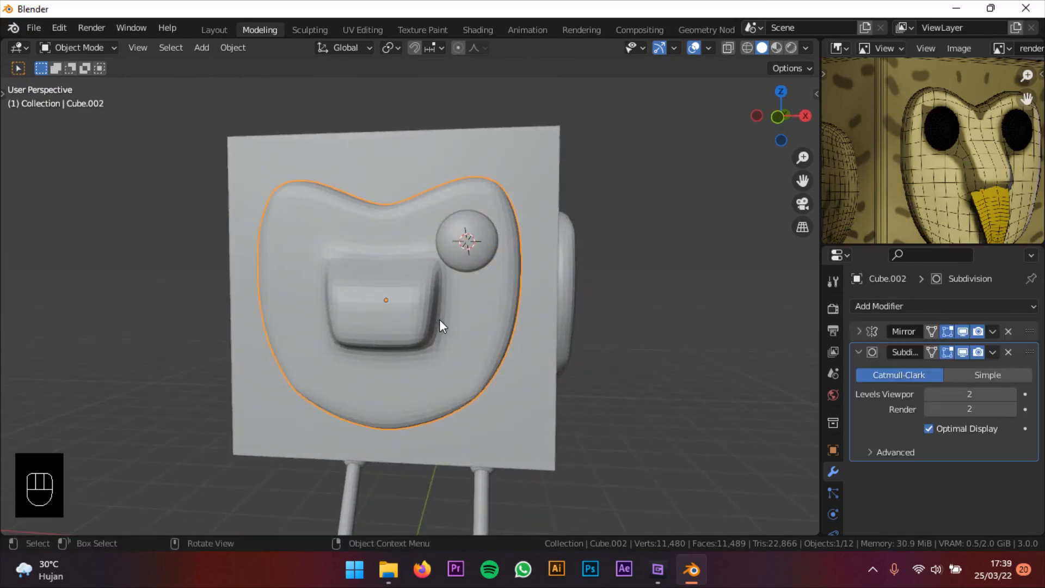
{"action": "key", "text": "Tab"}
{"action": "scroll", "coordinate": [439, 319], "scroll_direction": "up", "scroll_amount": 3}
{"action": "key", "text": "1"}
{"action": "middle_click_drag", "start_coordinate": [435, 321], "coordinate": [440, 216]}
{"action": "key", "text": "alt+z"}
{"action": "scroll", "coordinate": [473, 302], "scroll_direction": "up", "scroll_amount": 2}
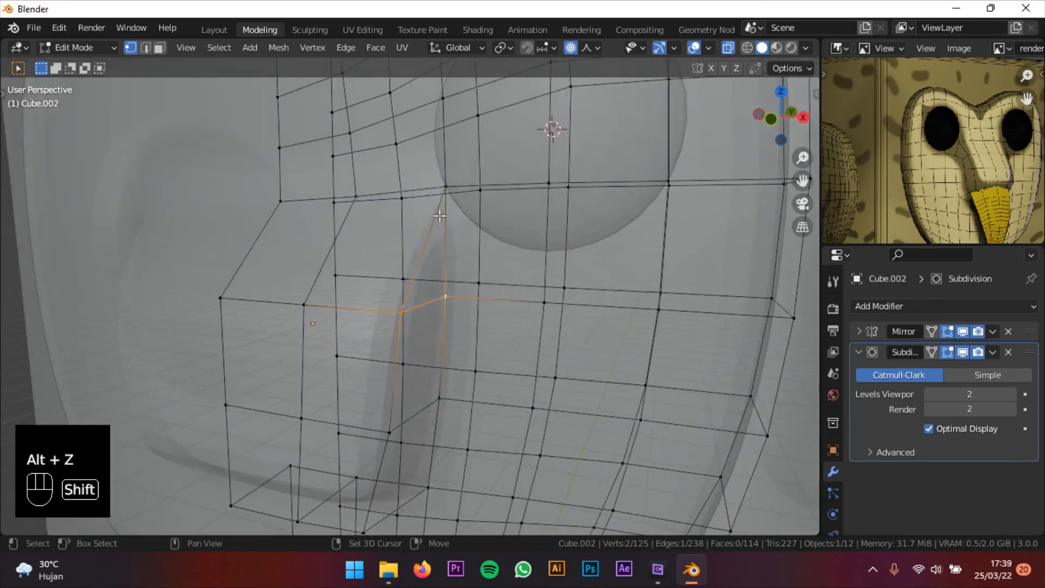
{"action": "key", "text": "alt+z"}
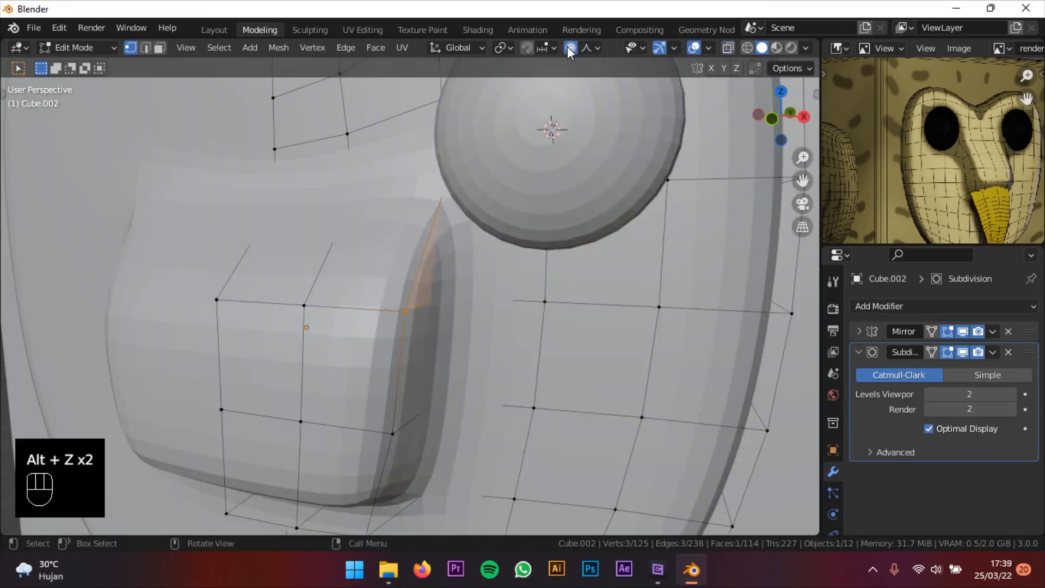
{"action": "scroll", "coordinate": [626, 226], "scroll_direction": "down", "scroll_amount": 2}
- Try to move the nose's upper side vertices inward along X with Sharp proportional editing
{"action": "key", "text": "g"}
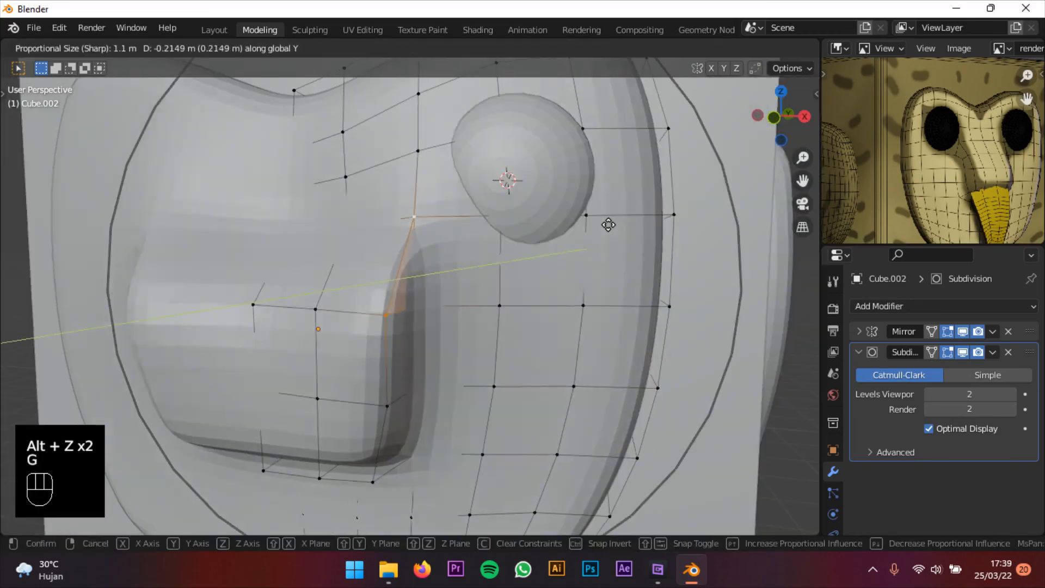
{"action": "middle_click", "coordinate": [588, 212]}
{"action": "scroll", "coordinate": [585, 212], "scroll_direction": "up", "scroll_amount": 3}
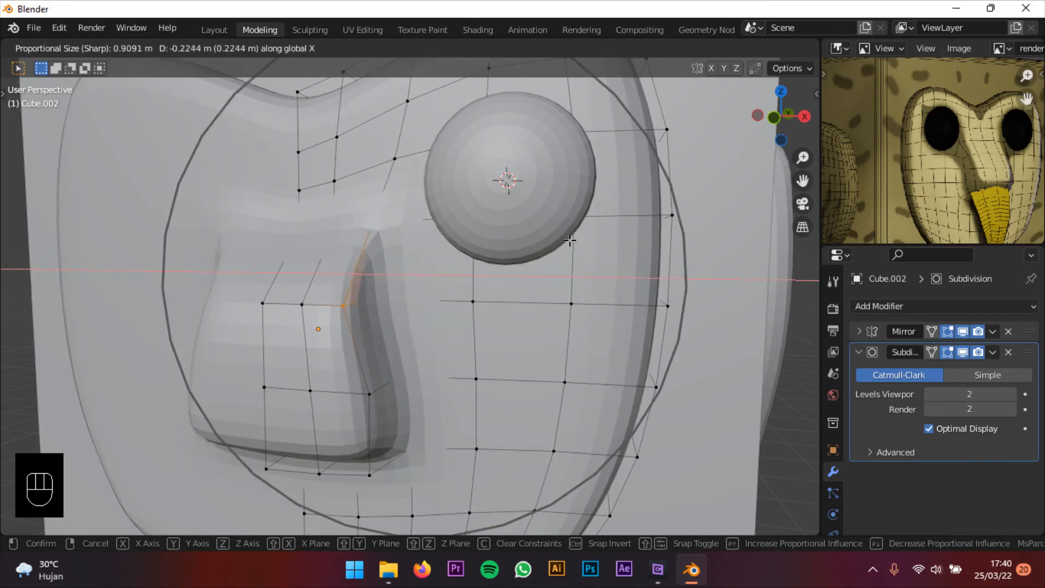
{"action": "left_click", "coordinate": [571, 239]}
- Set the proportional falloff to Smooth and move the nose's upper side vertices about 0.2 m inward along X with a 0.683 m influence size
{"action": "left_click", "coordinate": [587, 48]}
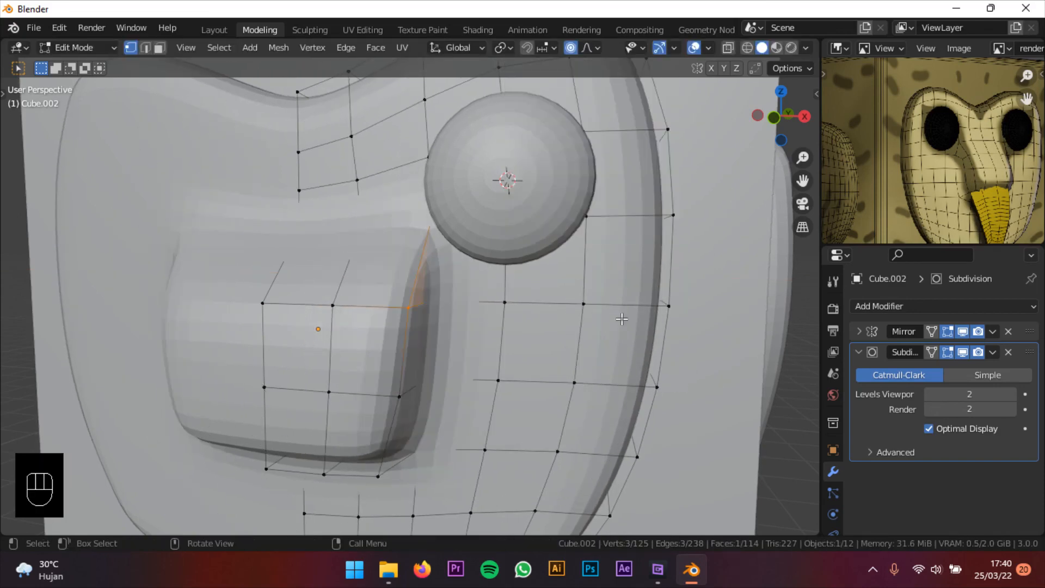
{"action": "key", "text": "g"}
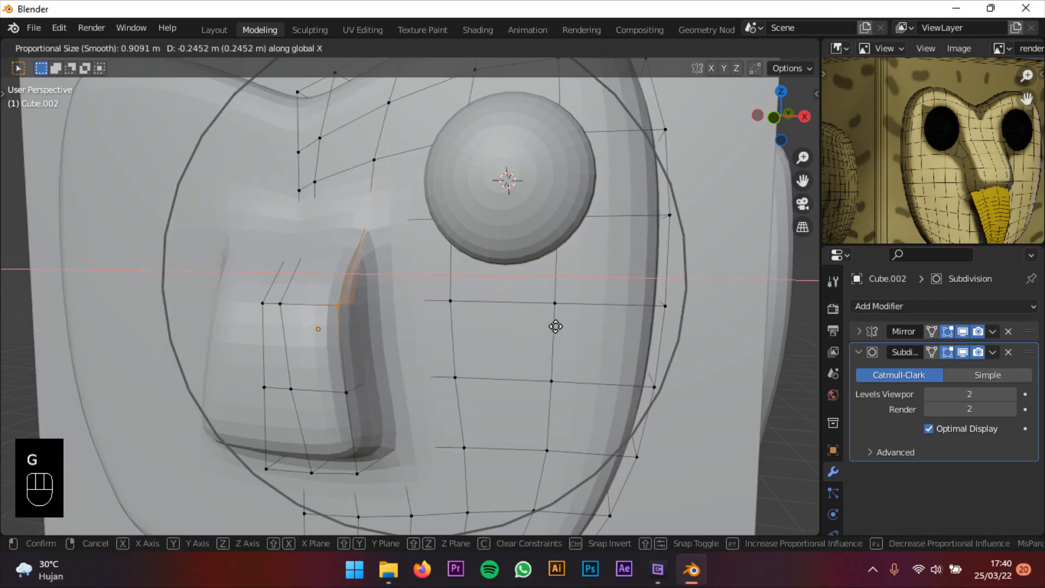
{"action": "scroll", "coordinate": [555, 326], "scroll_direction": "down", "scroll_amount": 2}
{"action": "scroll", "coordinate": [561, 327], "scroll_direction": "up", "scroll_amount": 5}
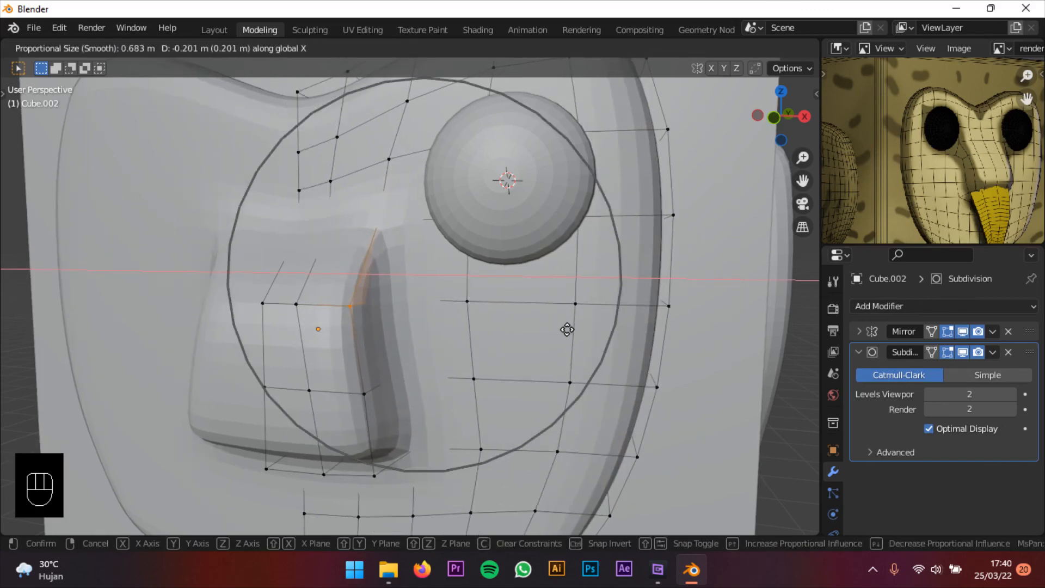
{"action": "left_click", "coordinate": [567, 330]}
- Move the nose's lower side corner vertex inward along X with proportional editing and return to Object Mode
{"action": "scroll", "coordinate": [567, 329], "scroll_direction": "down", "scroll_amount": 2, "text": "shift"}
{"action": "key", "text": "g"}
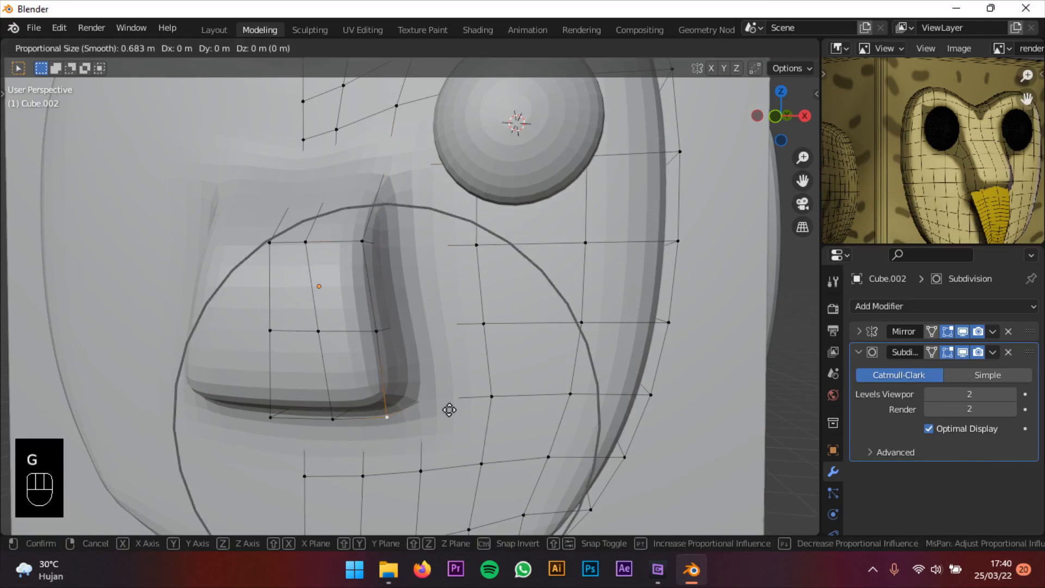
{"action": "key", "text": "x"}
{"action": "left_click", "coordinate": [418, 406]}
{"action": "scroll", "coordinate": [417, 405], "scroll_direction": "down", "scroll_amount": 5}
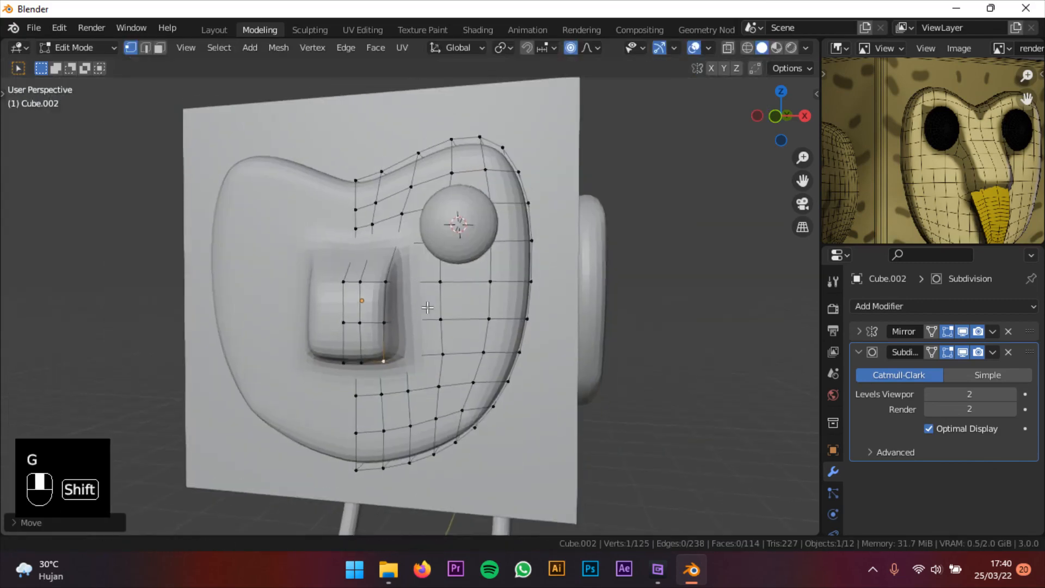
{"action": "middle_click_drag", "start_coordinate": [418, 406], "coordinate": [327, 381]}
{"action": "left_click", "coordinate": [60, 46]}
{"action": "left_click", "coordinate": [60, 44]}
{"action": "scroll", "coordinate": [419, 225], "scroll_direction": "down", "scroll_amount": 4}
- Add a Mirror modifier on the X axis to the eye sphere, with Cube as the mirror object
{"action": "left_click", "coordinate": [438, 259]}
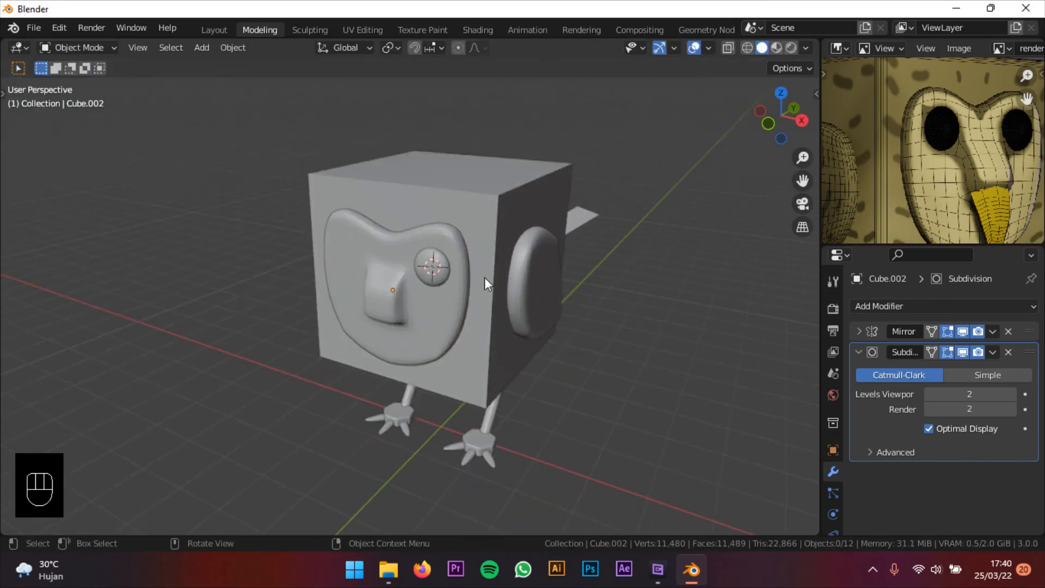
{"action": "scroll", "coordinate": [547, 305], "scroll_direction": "up", "scroll_amount": 4}
{"action": "middle_click_drag", "start_coordinate": [546, 304], "coordinate": [485, 270]}
{"action": "scroll", "coordinate": [537, 277], "scroll_direction": "down", "scroll_amount": 3}
{"action": "scroll", "coordinate": [539, 281], "scroll_direction": "down", "scroll_amount": 2}
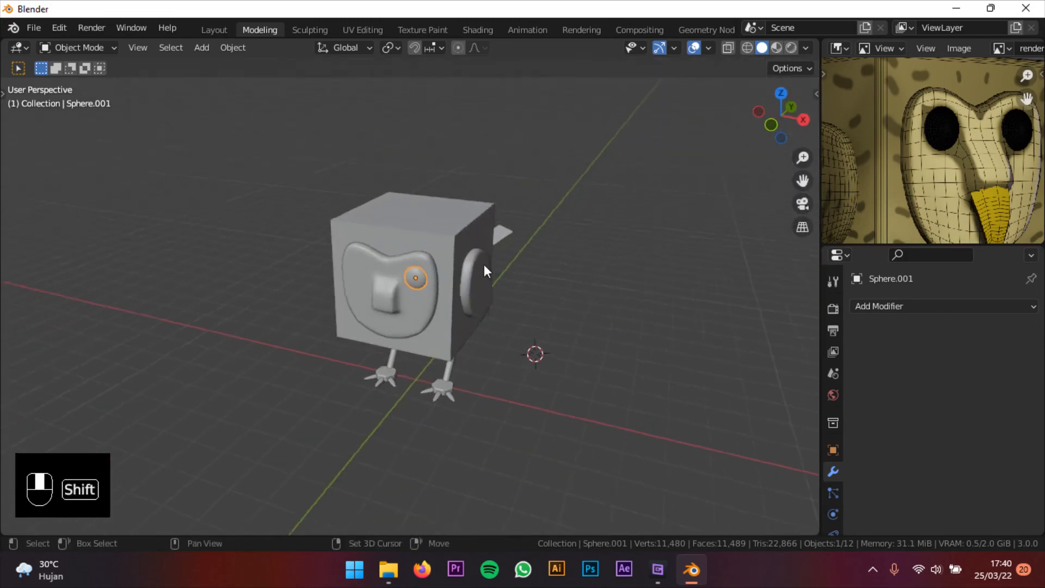
{"action": "scroll", "coordinate": [484, 271], "scroll_direction": "up", "scroll_amount": 2}
{"action": "left_click", "coordinate": [873, 306]}
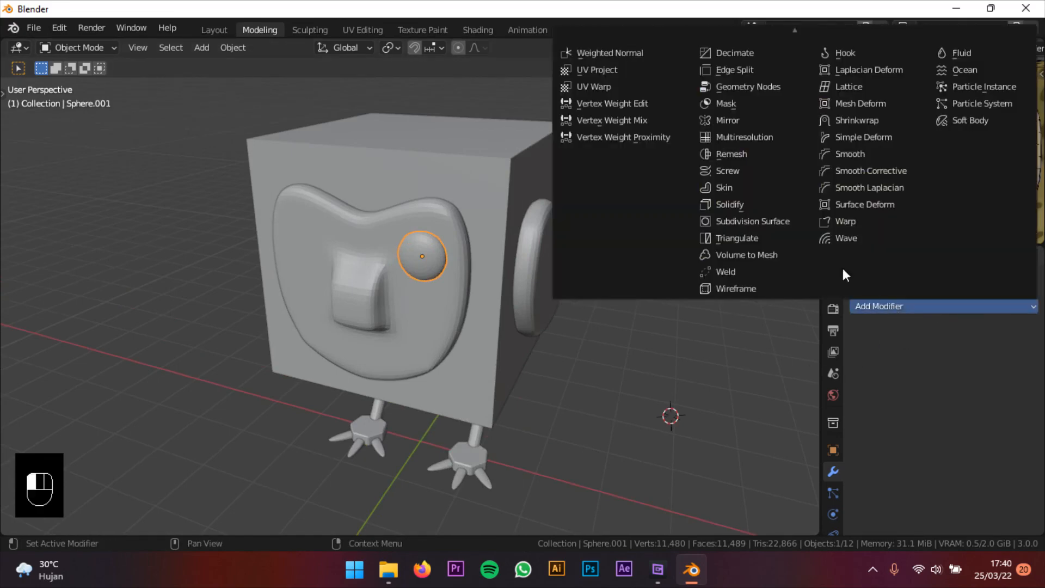
{"action": "left_click", "coordinate": [758, 127]}
{"action": "scroll", "coordinate": [533, 273], "scroll_direction": "up", "scroll_amount": 2}
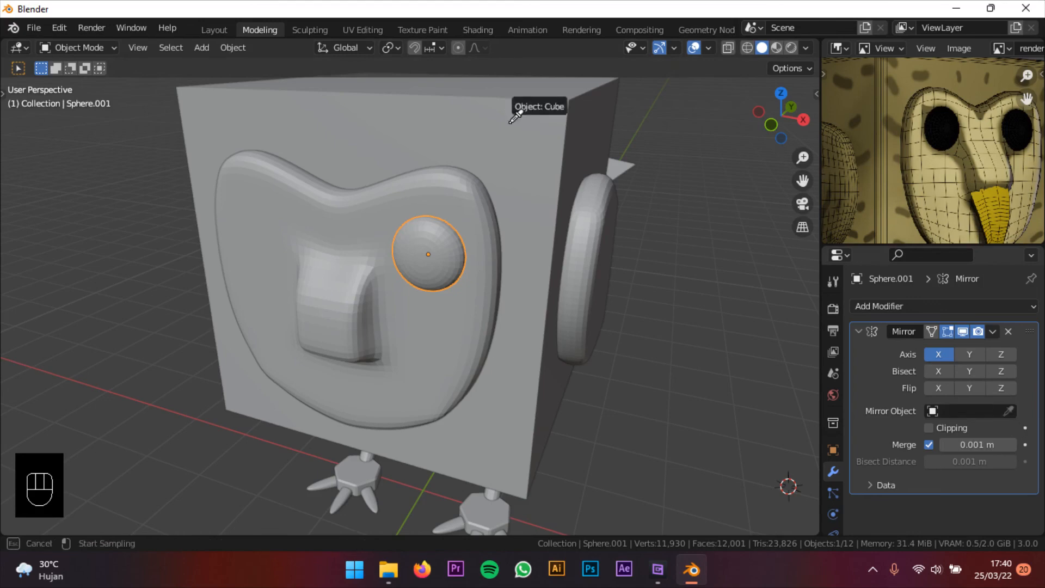
{"action": "middle_click_drag", "start_coordinate": [382, 188], "coordinate": [429, 184]}
{"action": "scroll", "coordinate": [599, 252], "scroll_direction": "down", "scroll_amount": 3}
{"action": "scroll", "coordinate": [522, 241], "scroll_direction": "up", "scroll_amount": 2}
{"action": "middle_click_drag", "start_coordinate": [515, 239], "coordinate": [482, 245]}
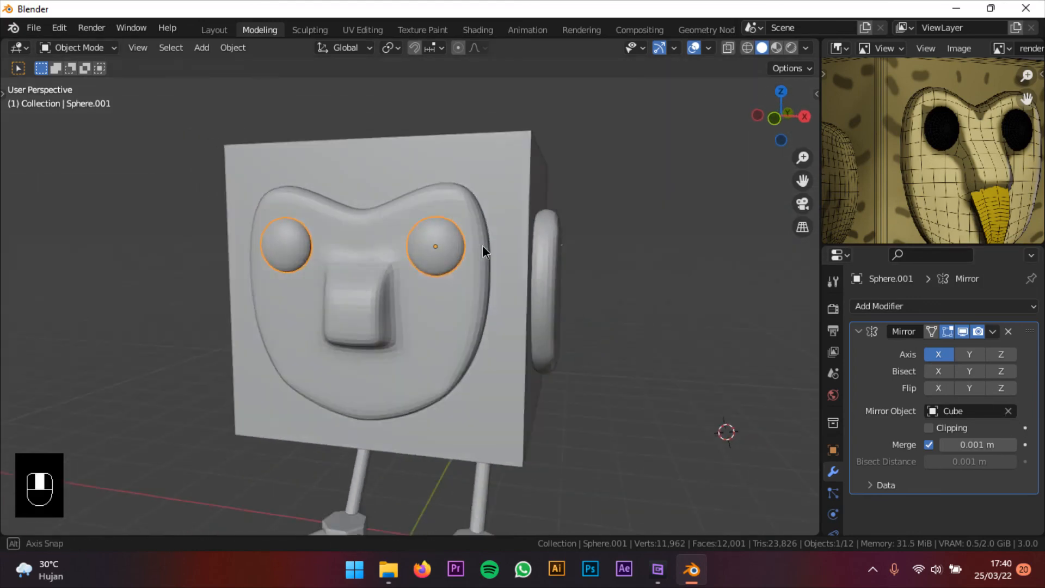
- Enlarge the mirrored eyes and fine-tune their position and size on the face in the front orthographic view
{"action": "key", "text": "s"}
{"action": "left_click", "coordinate": [589, 299]}
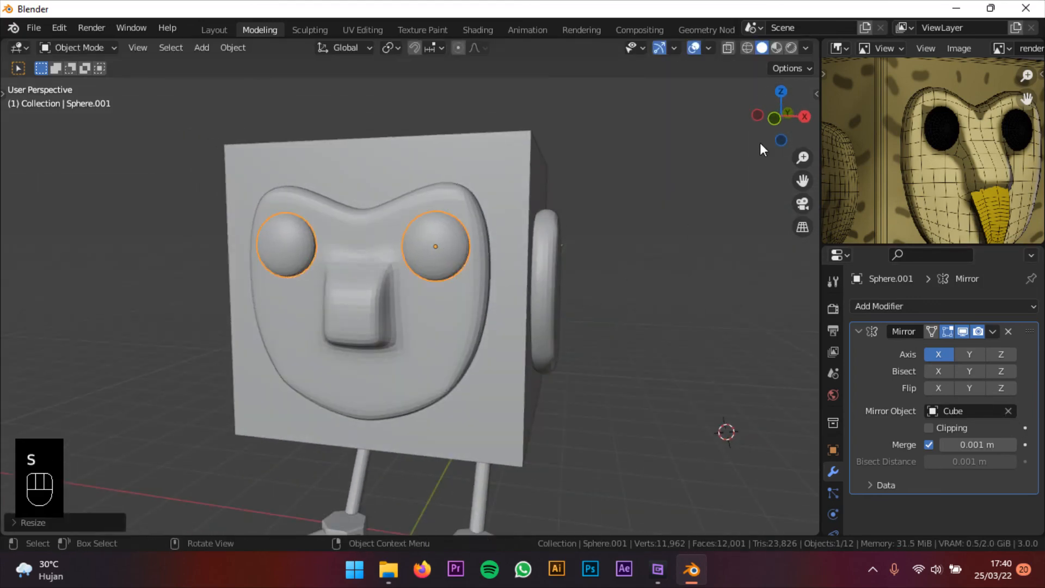
{"action": "middle_click_drag", "start_coordinate": [544, 252], "coordinate": [553, 291], "text": "shift"}
{"action": "left_click", "coordinate": [781, 116]}
{"action": "scroll", "coordinate": [625, 305], "scroll_direction": "up", "scroll_amount": 2}
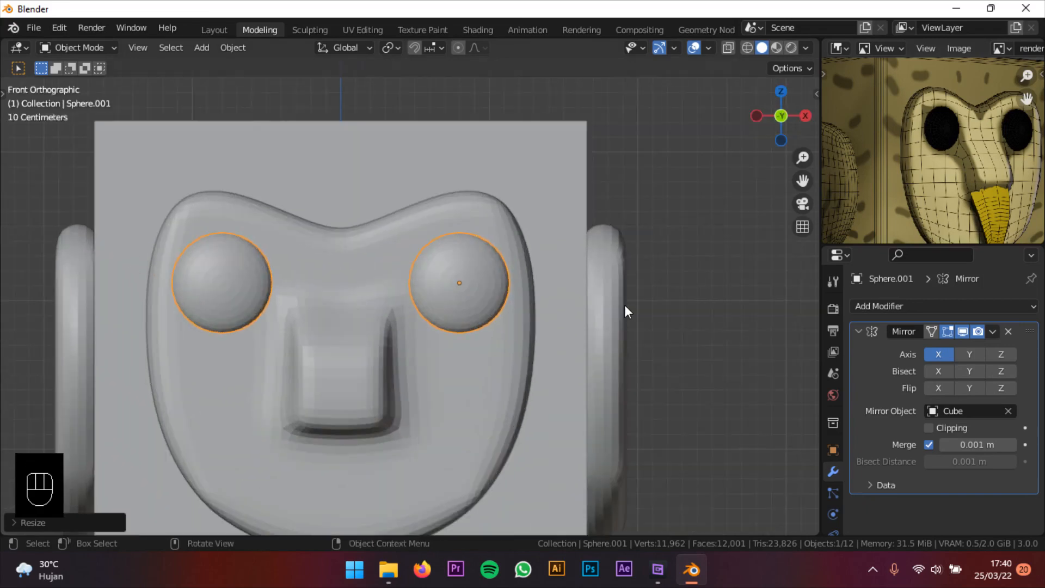
{"action": "key", "text": "g"}
{"action": "left_click", "coordinate": [609, 307]}
{"action": "key", "text": "s"}
{"action": "left_click", "coordinate": [585, 327]}
- Adjust the depth of the mirrored eyes in the face panel along the Y axis
{"action": "middle_click_drag", "start_coordinate": [585, 327], "coordinate": [479, 343]}
{"action": "middle_click_drag", "start_coordinate": [479, 342], "coordinate": [491, 362], "text": "shift"}
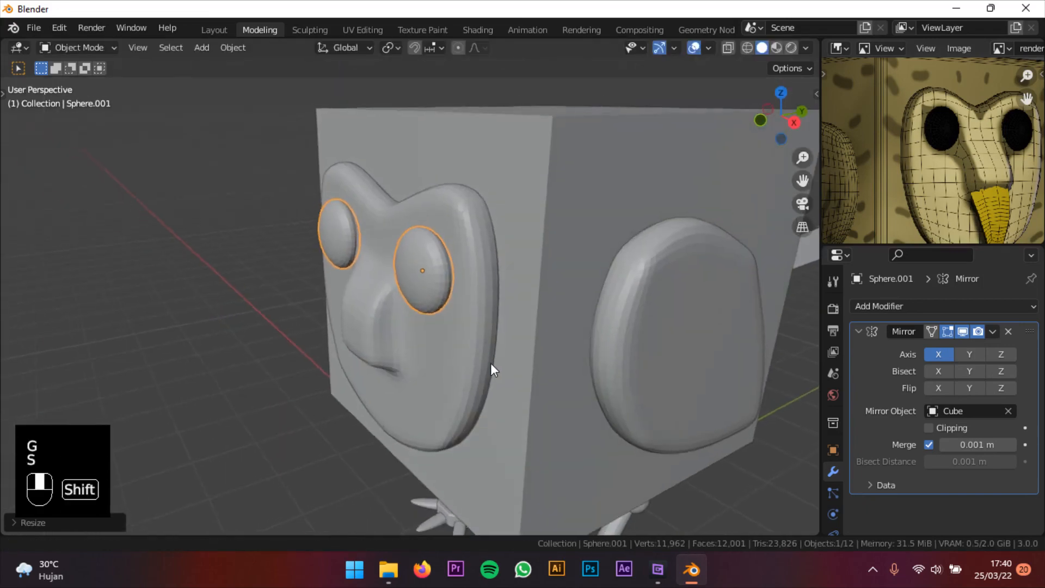
{"action": "scroll", "coordinate": [493, 359], "scroll_direction": "up", "scroll_amount": 2}
{"action": "key", "text": "g"}
{"action": "key", "text": "y"}
{"action": "left_click", "coordinate": [497, 361]}
- Examine the owl's overall shape with its finished eyes and select the body cube
{"action": "scroll", "coordinate": [517, 343], "scroll_direction": "down", "scroll_amount": 5}
{"action": "middle_click_drag", "start_coordinate": [531, 325], "coordinate": [505, 311]}
{"action": "left_click", "coordinate": [385, 253]}
{"action": "scroll", "coordinate": [588, 351], "scroll_direction": "down", "scroll_amount": 4}
{"action": "middle_click_drag", "start_coordinate": [505, 312], "coordinate": [512, 294], "text": "shift"}
{"action": "scroll", "coordinate": [513, 294], "scroll_direction": "up", "scroll_amount": 3}
{"action": "scroll", "coordinate": [1004, 150], "scroll_direction": "down", "scroll_amount": 1}
{"action": "middle_click_drag", "start_coordinate": [448, 286], "coordinate": [443, 311], "text": "shift"}
{"action": "mouse_move", "coordinate": [443, 312]}
{"action": "middle_mouse_down"}
{"action": "mouse_move", "coordinate": [427, 279]}
{"action": "mouse_move", "coordinate": [451, 296]}
{"action": "middle_mouse_up"}
{"action": "scroll", "coordinate": [472, 283], "scroll_direction": "up", "scroll_amount": 2}
{"action": "middle_click_drag", "start_coordinate": [450, 296], "coordinate": [473, 242], "text": "shift"}
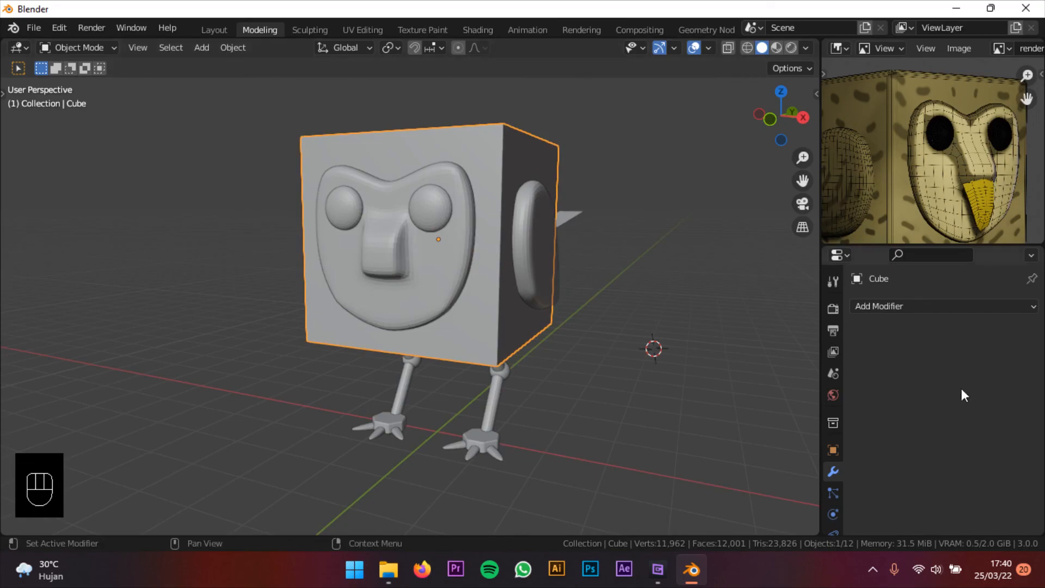